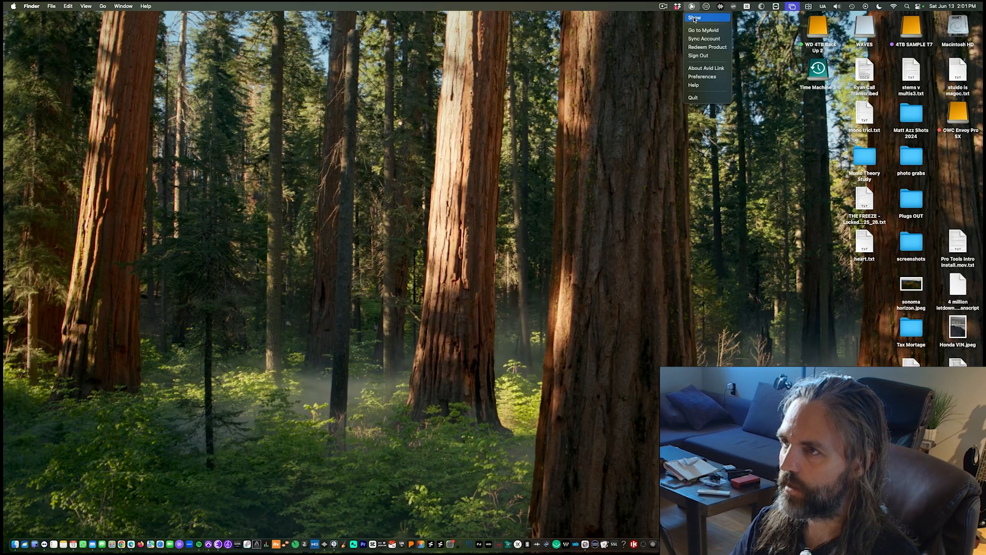
# Open Avid Link and show the apps and plugins included with the Pro Tools product.
pyautogui.click(694, 19)
pyautogui.click(302, 109)
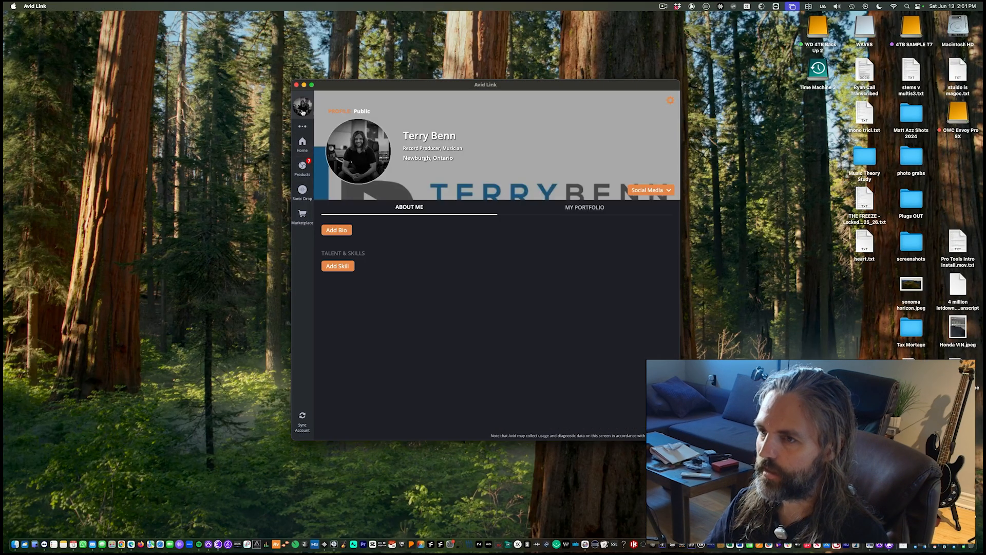
pyautogui.click(302, 142)
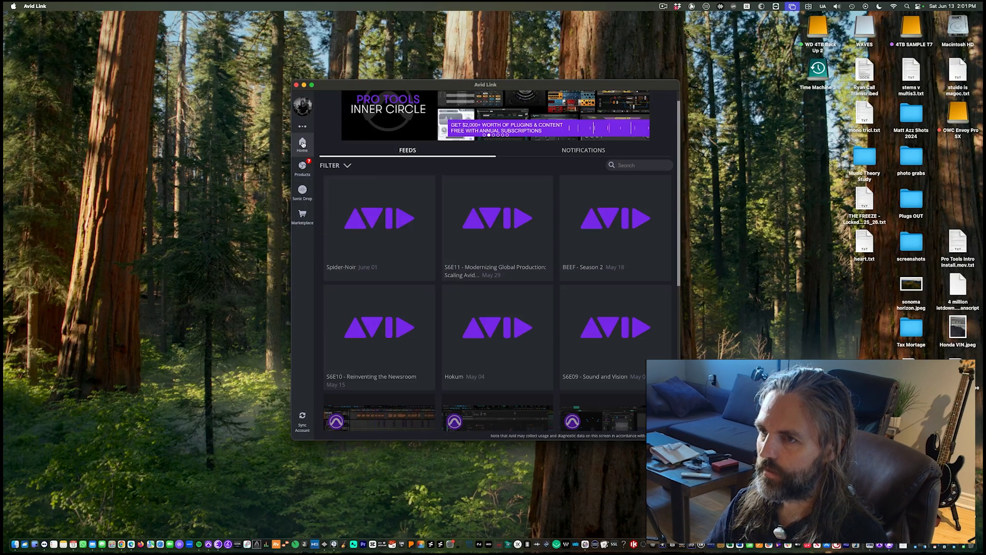
pyautogui.click(301, 173)
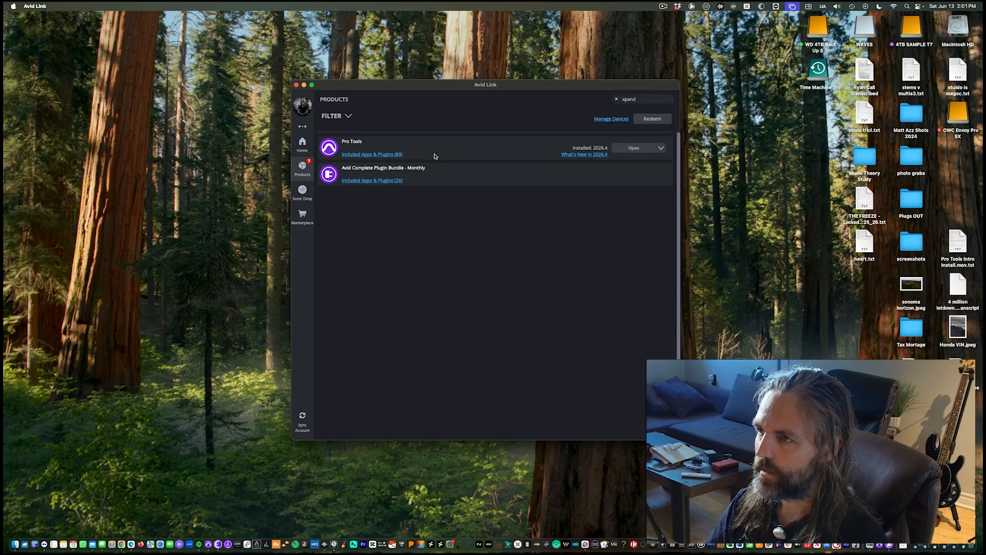
pyautogui.click(372, 155)
# Find XPand!2 in the list of included Pro Tools plugins and install it.
pyautogui.scroll(15, 406, 156)
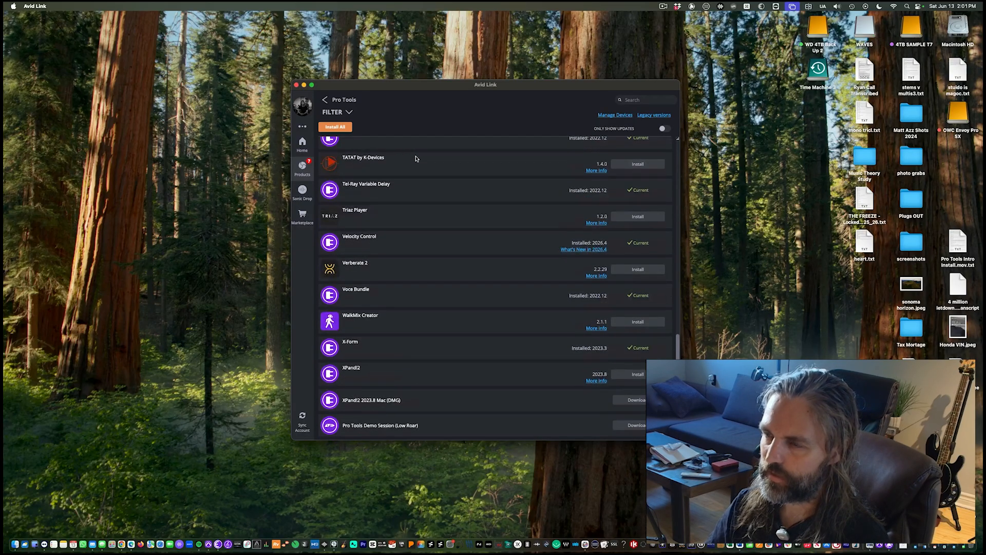
pyautogui.scroll(20, 548, 222)
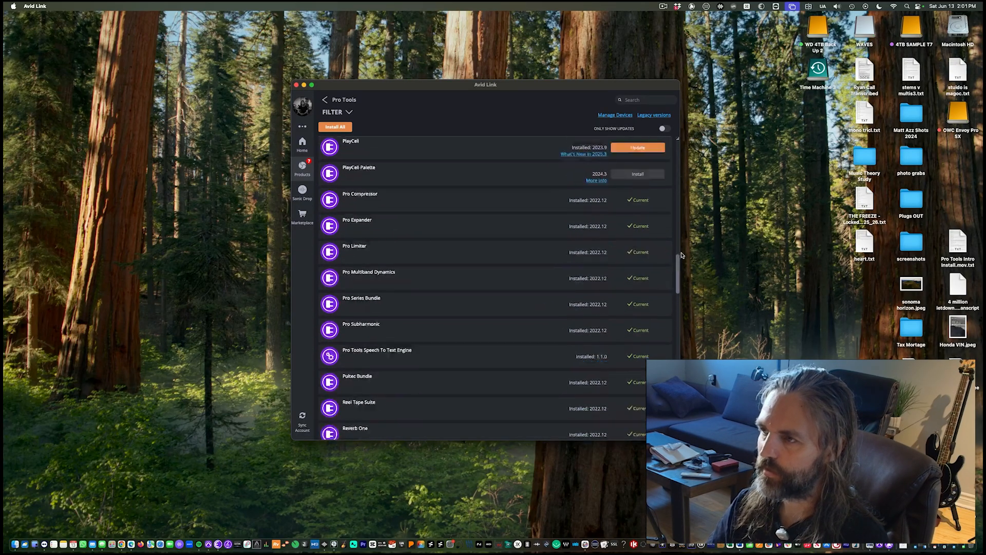
pyautogui.scroll(-20, 466, 317)
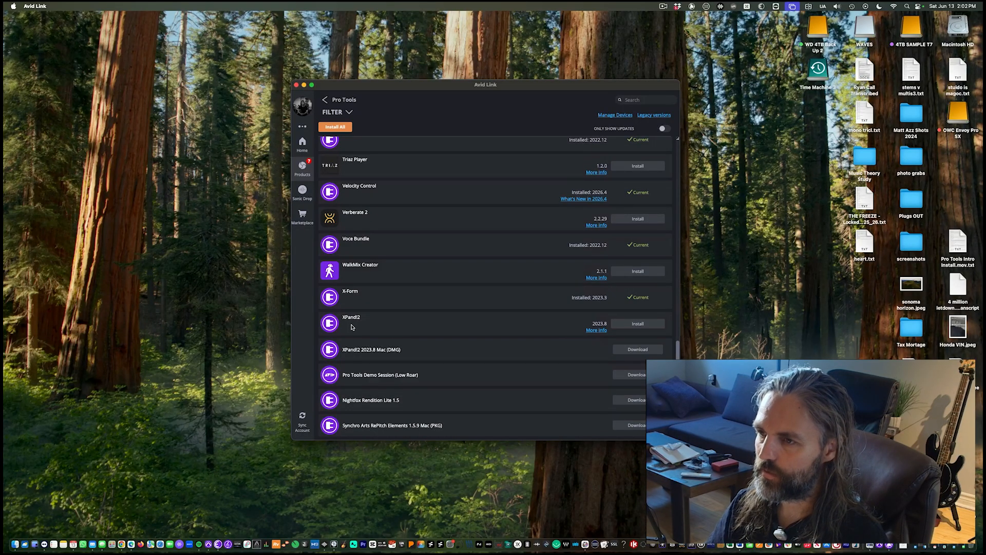
pyautogui.click(628, 325)
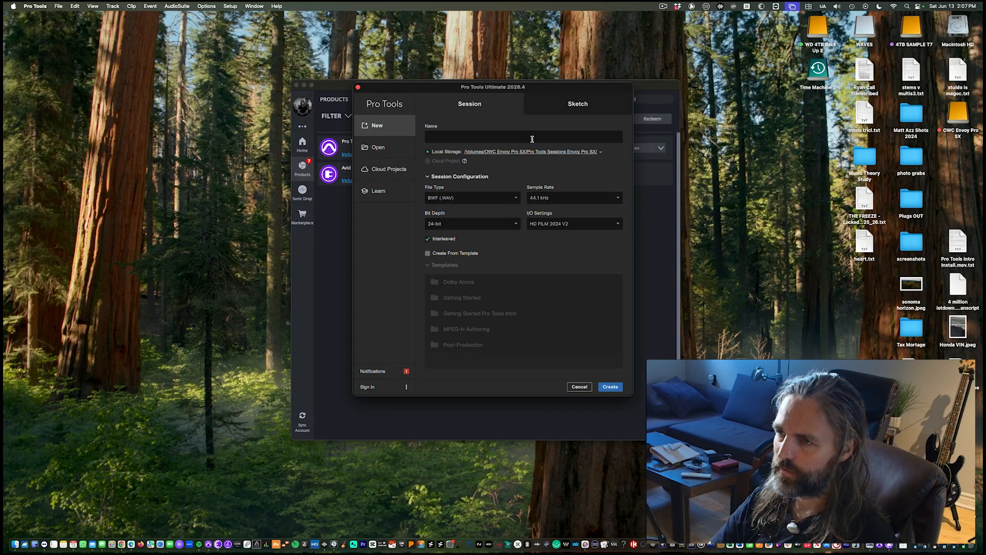
# Name the new Pro Tools session "test" and look through the available local storage locations.
pyautogui.write('test')
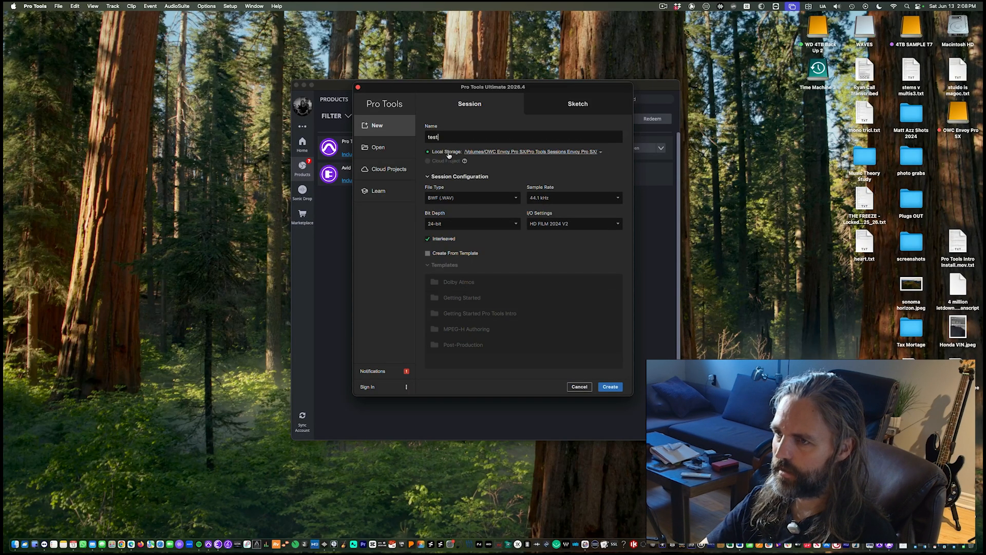
pyautogui.click(601, 153)
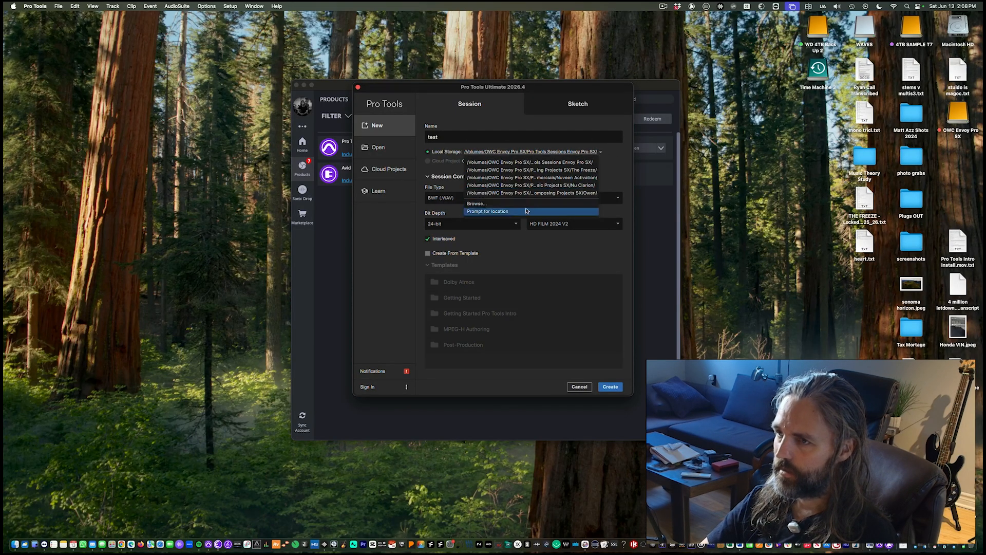
pyautogui.click(605, 154)
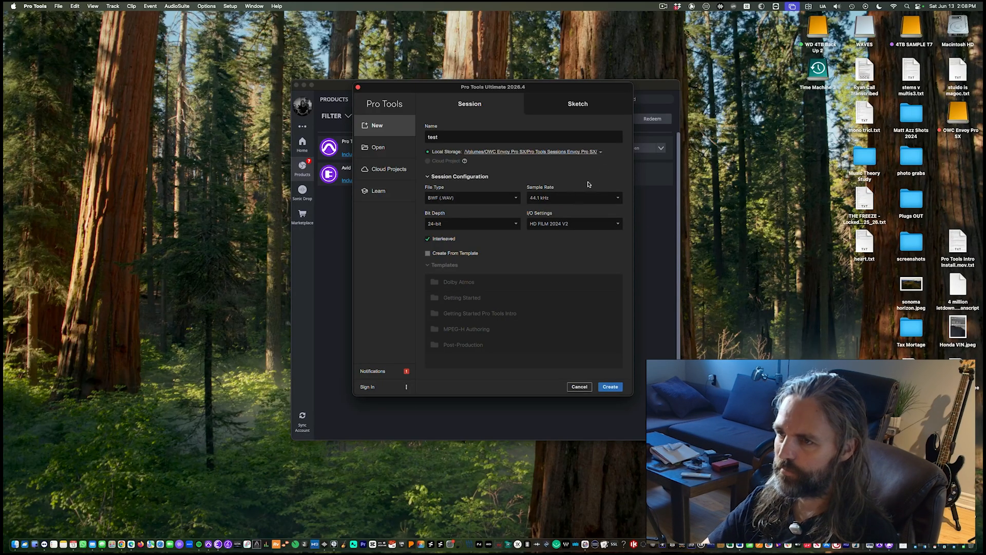
# Create a folder named "Pro Tools Sessions" inside Documents and set it as the session's local storage location.
pyautogui.click(601, 153)
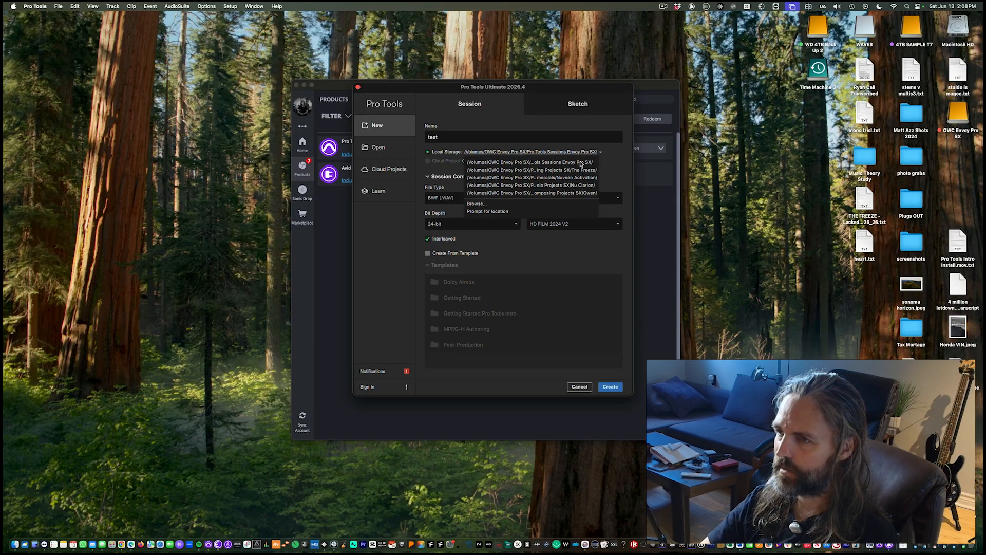
pyautogui.click(514, 205)
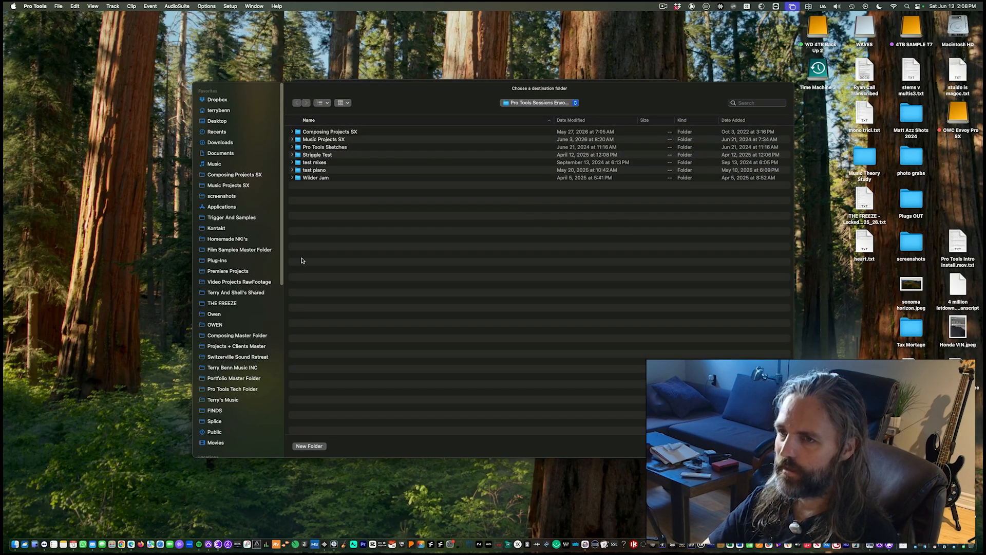
pyautogui.scroll(-1, 237, 301)
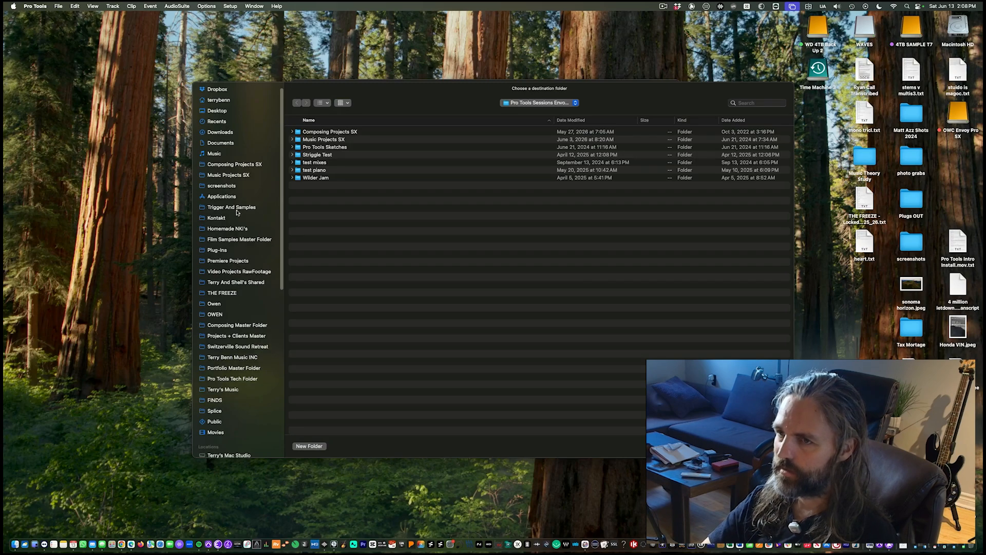
pyautogui.click(226, 143)
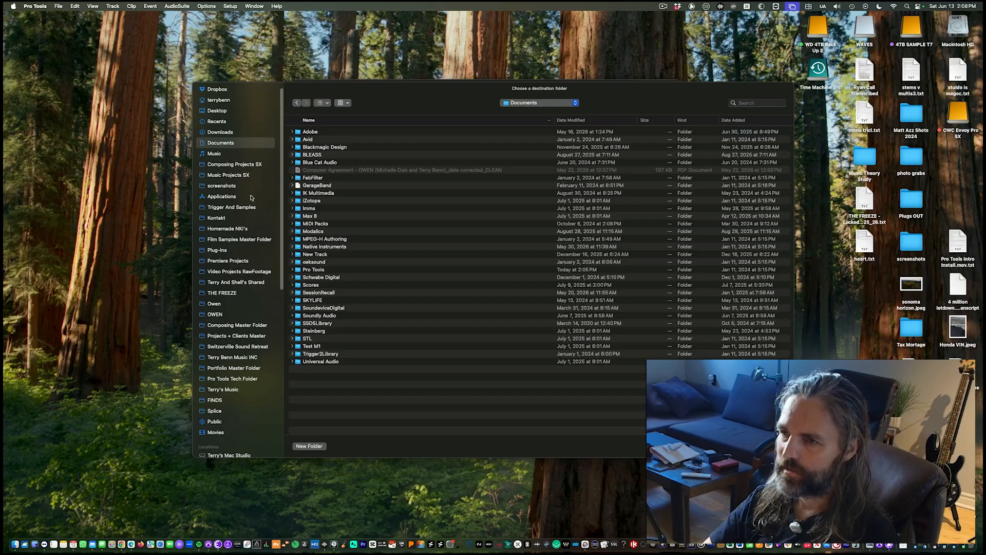
pyautogui.click(315, 446)
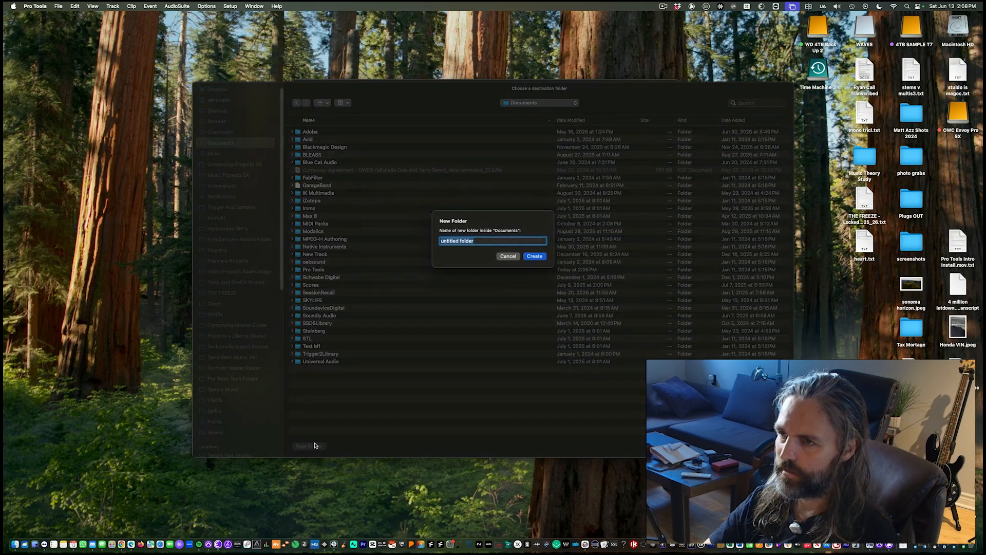
pyautogui.write('Pro Tools Sessions')
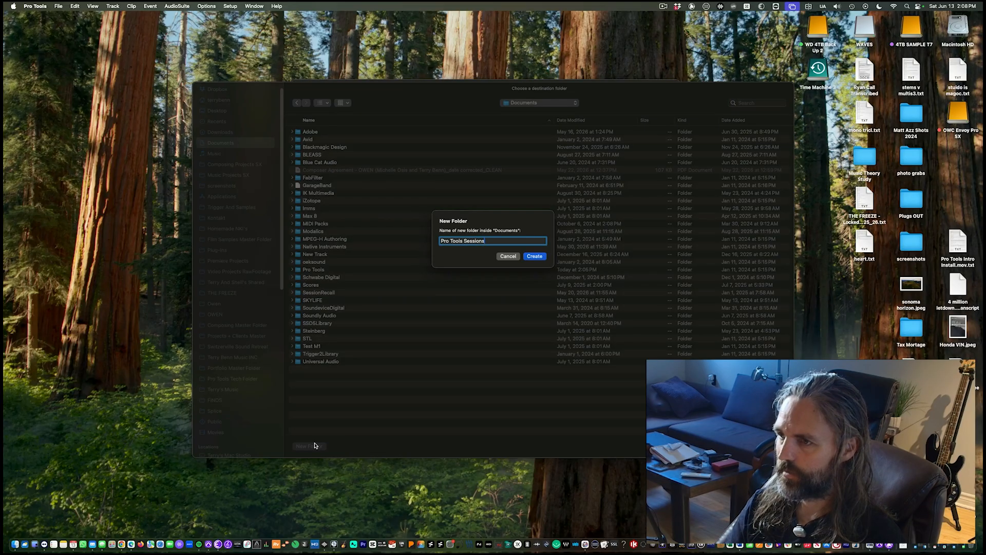
pyautogui.press('Return')
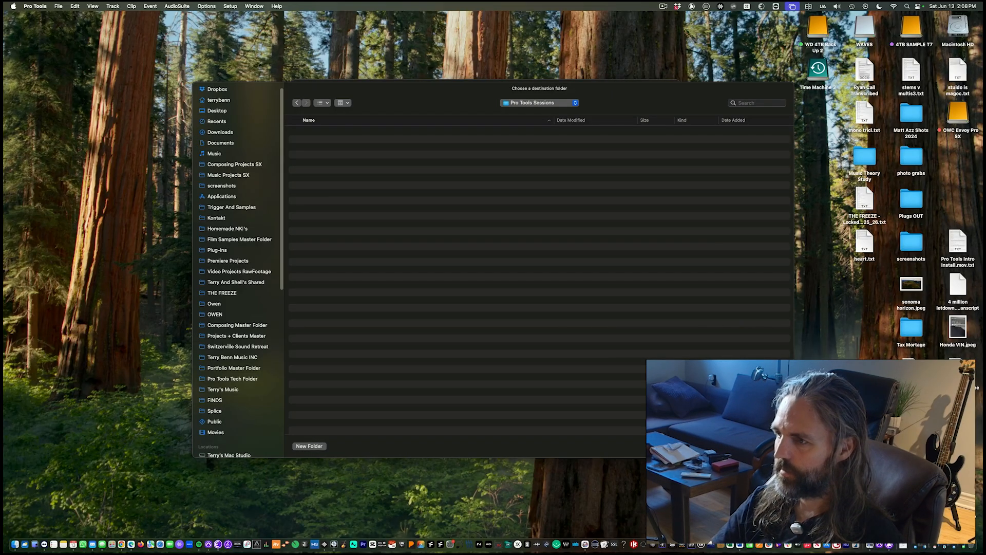
pyautogui.press('Return')
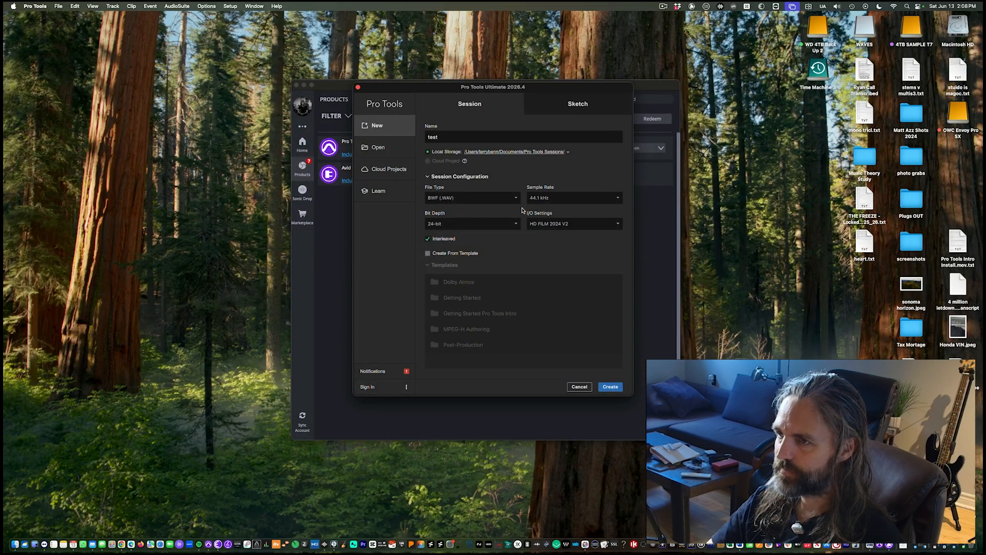
# Review the session configuration and create the session at 44.1 kHz, 24-bit, with the HD FILM 2024 V2 I/O settings.
pyautogui.click(563, 198)
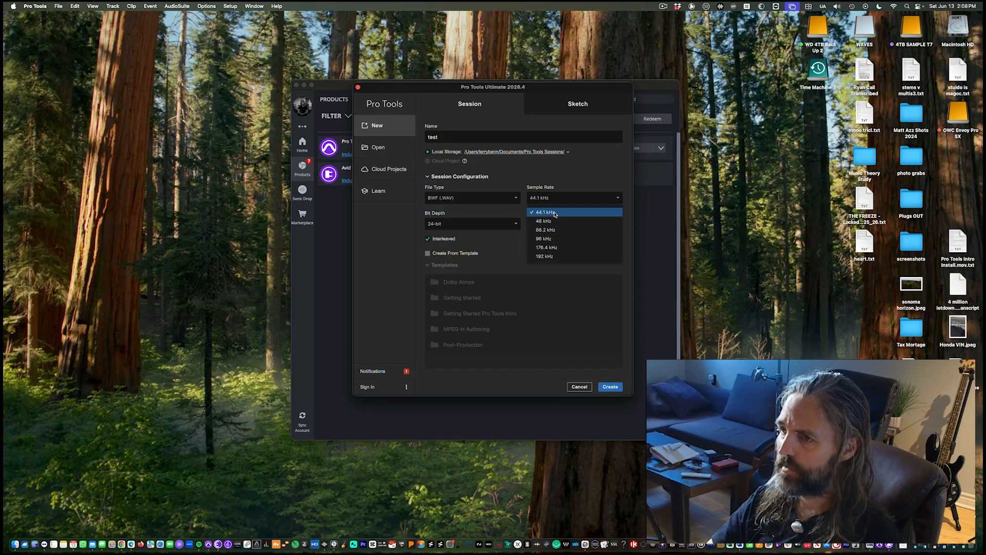
pyautogui.click(564, 166)
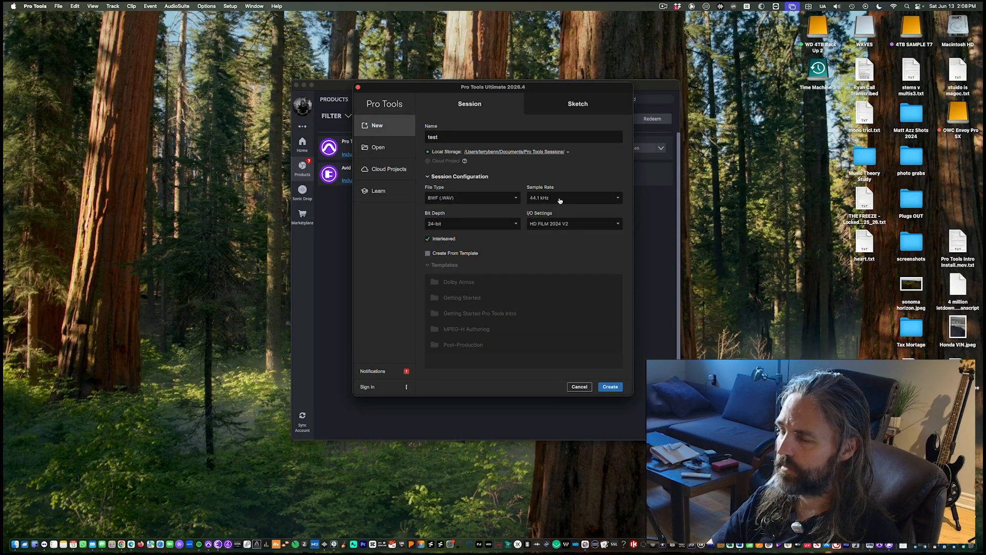
pyautogui.click(517, 224)
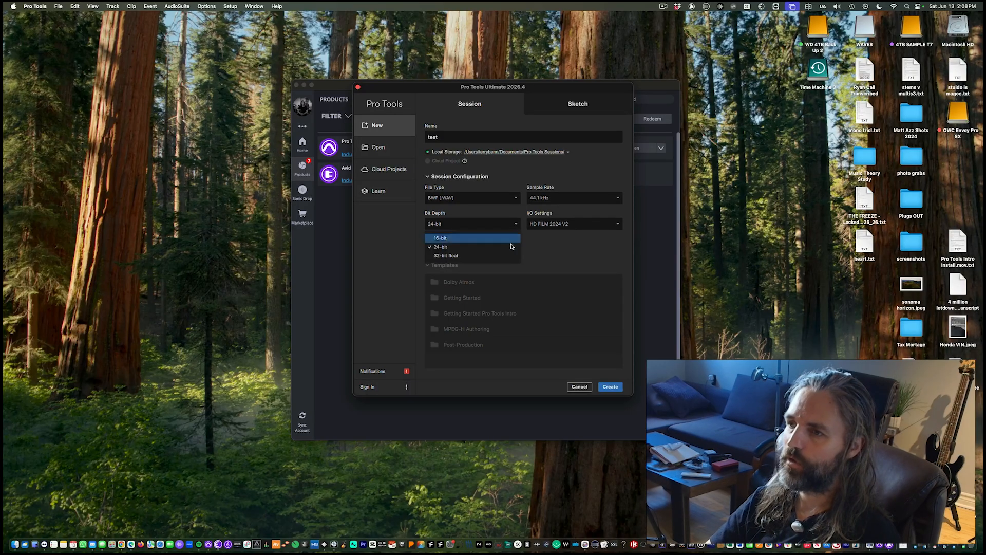
pyautogui.click(494, 231)
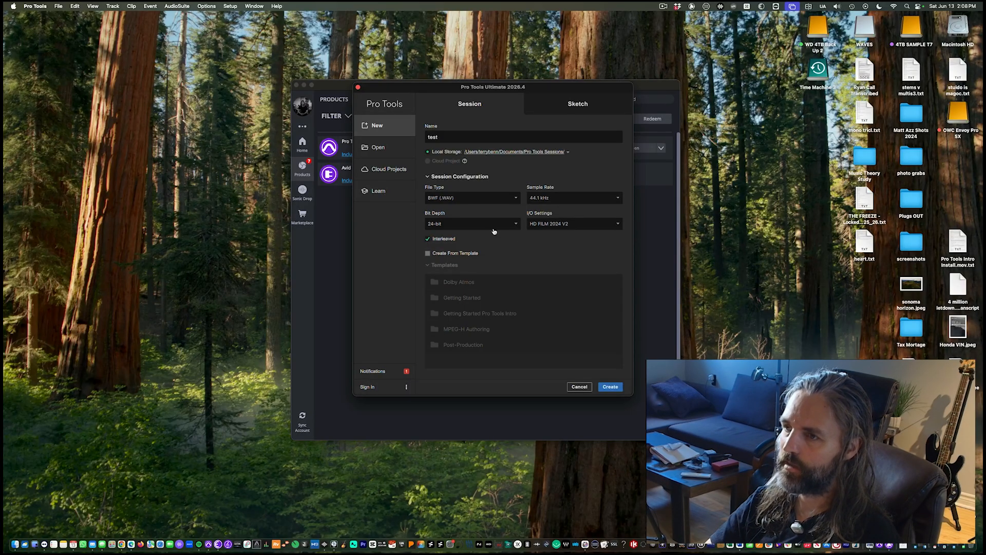
pyautogui.click(586, 226)
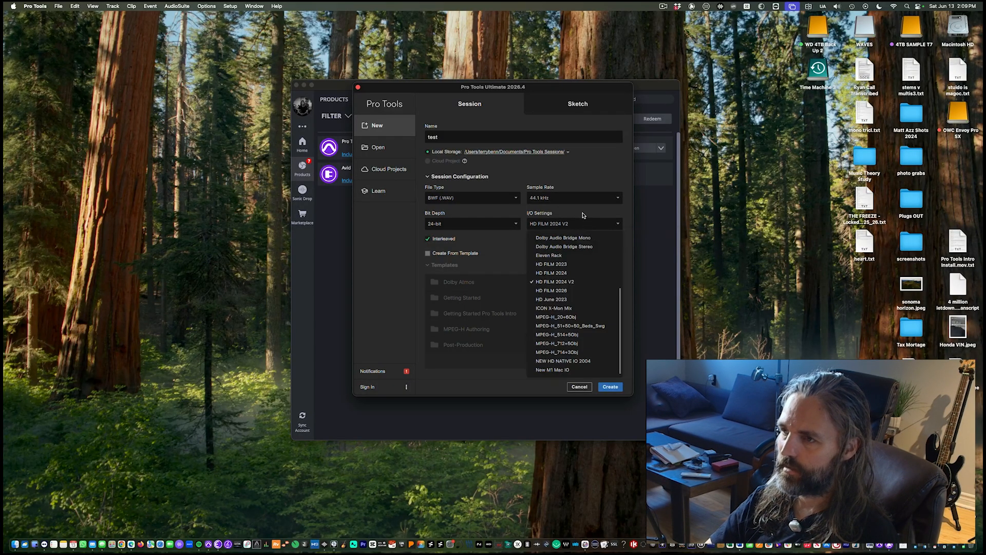
pyautogui.click(487, 245)
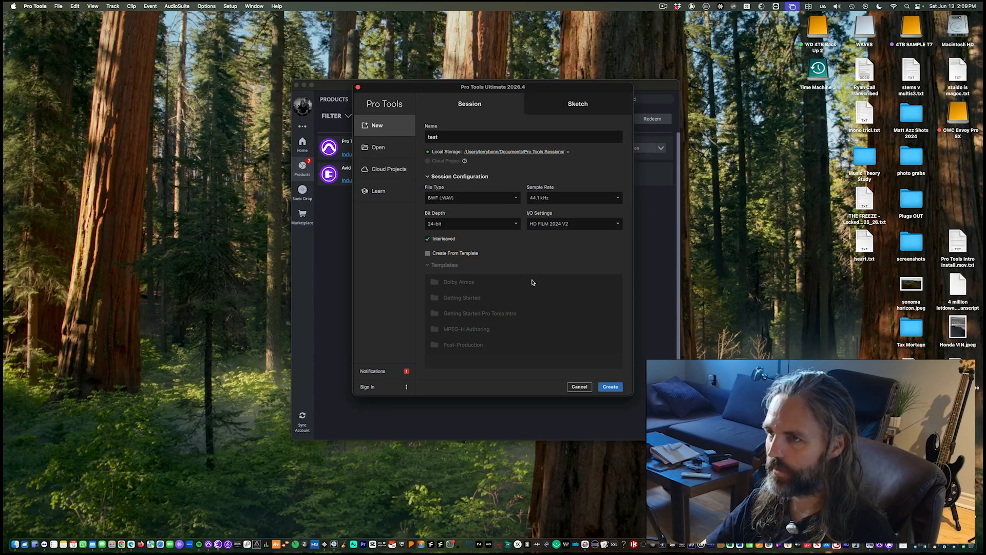
pyautogui.click(611, 389)
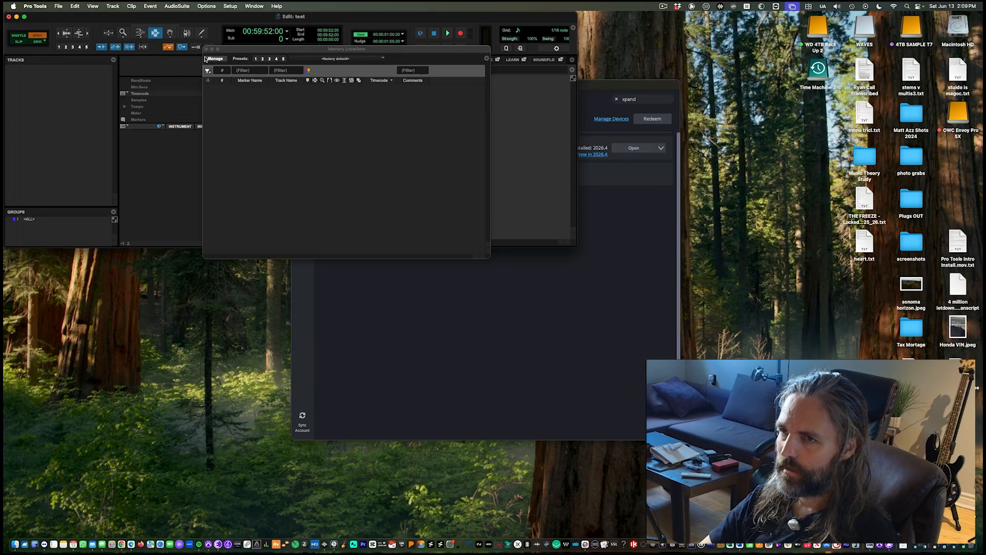
# Close the Memory Locations window and enlarge the Edit window to fill the screen.
pyautogui.click(206, 50)
pyautogui.moveTo(576, 247); pyautogui.dragTo(982, 535)
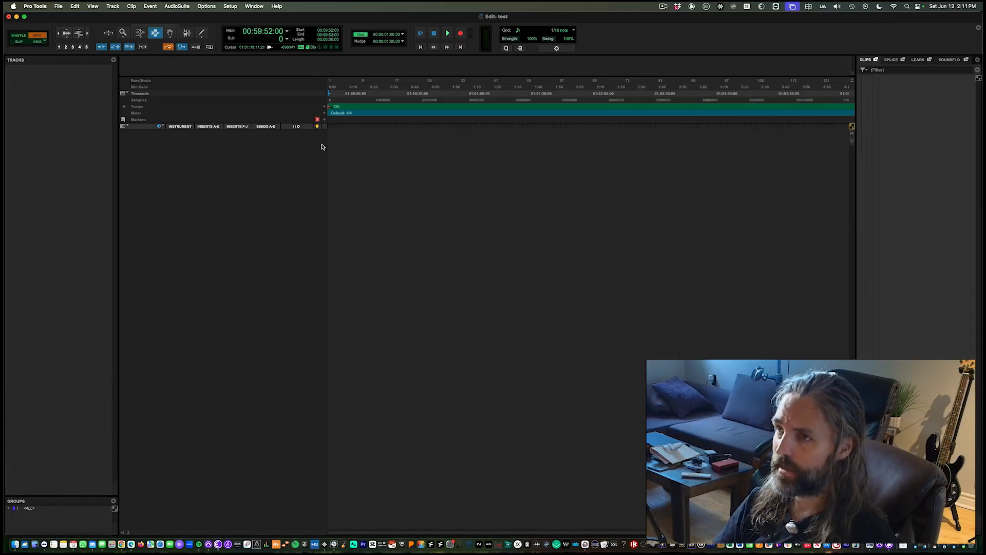
# Show the Mix window and resize it to fill the screen.
pyautogui.click(262, 4)
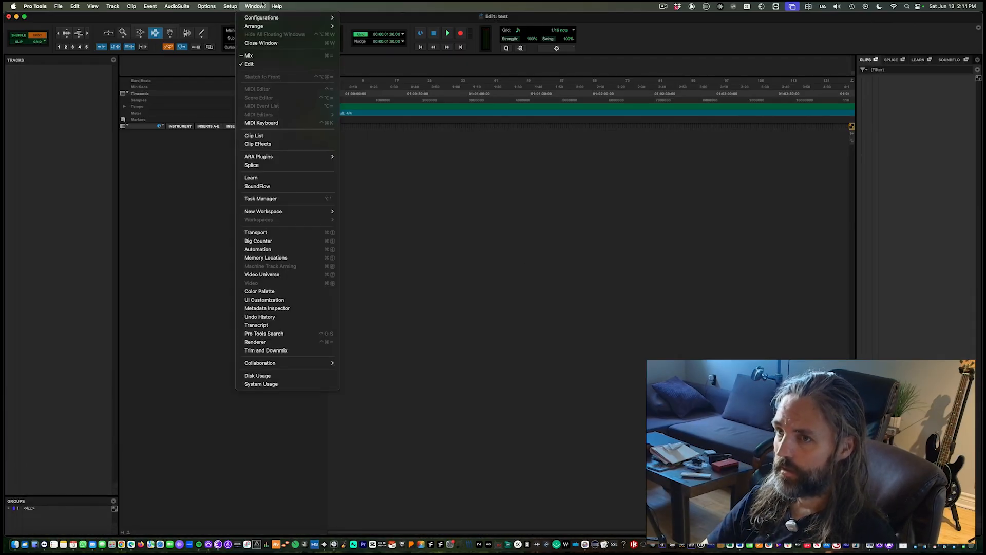
pyautogui.click(274, 56)
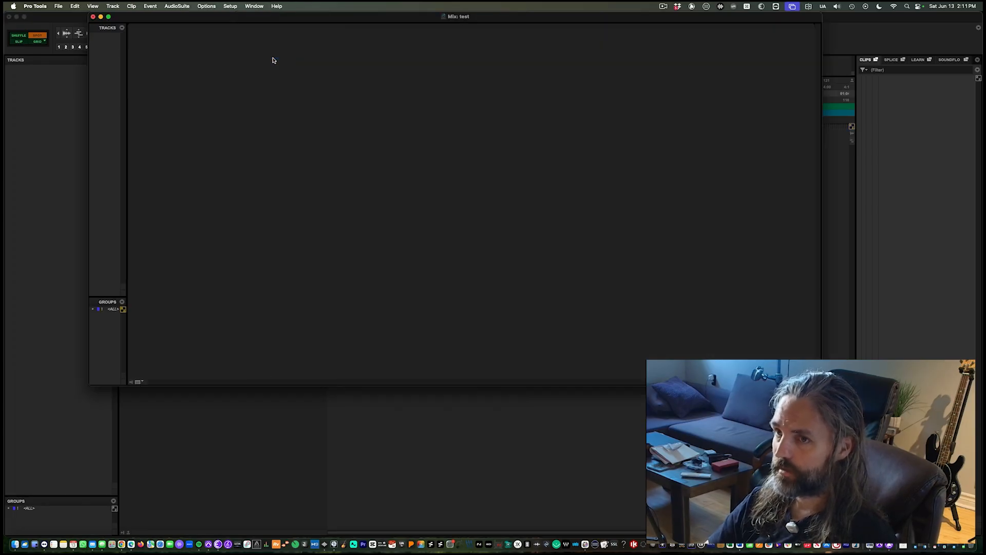
pyautogui.moveTo(235, 19); pyautogui.dragTo(151, 17)
pyautogui.moveTo(738, 384); pyautogui.dragTo(978, 536)
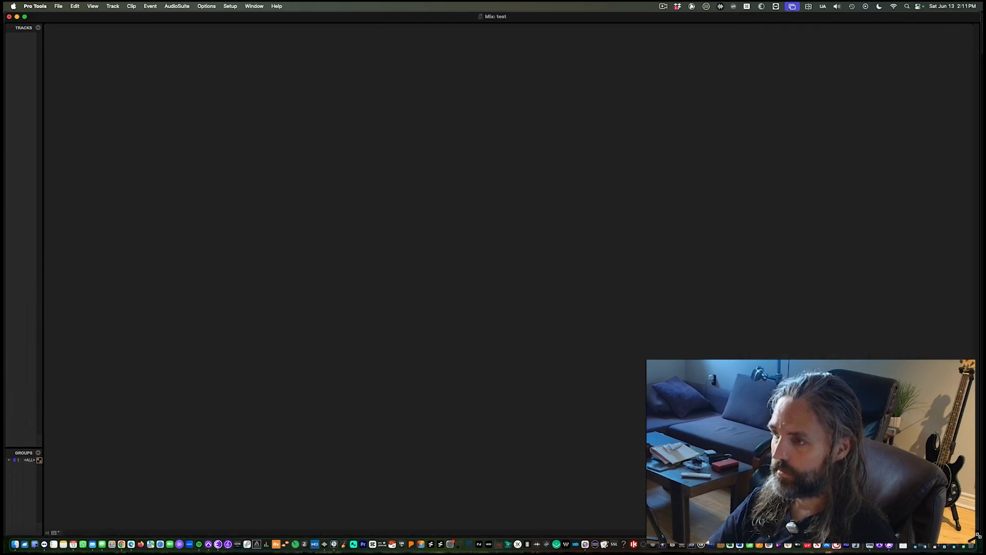
# Switch from the Mix window back to the Edit window.
pyautogui.click(231, 6)
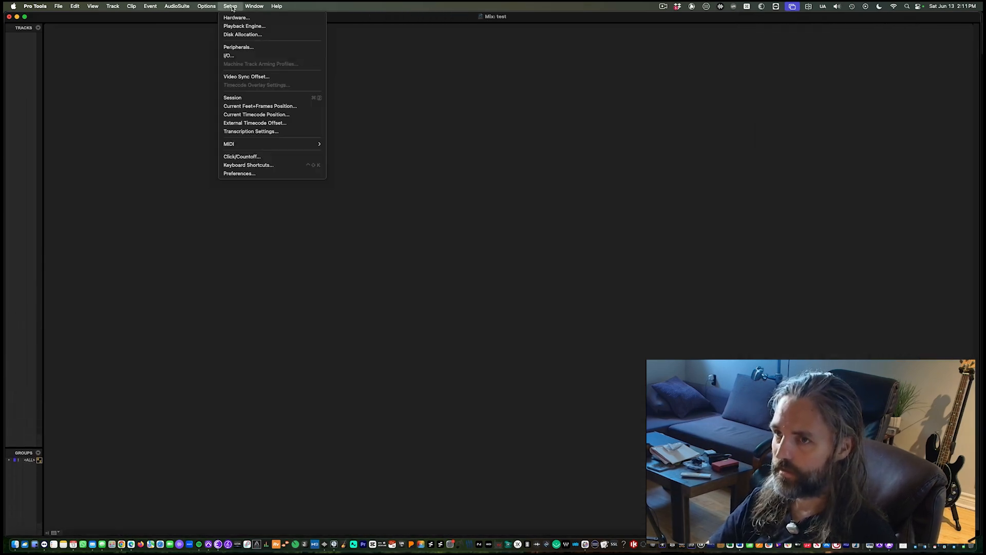
pyautogui.moveTo(249, 6)
pyautogui.click(261, 65)
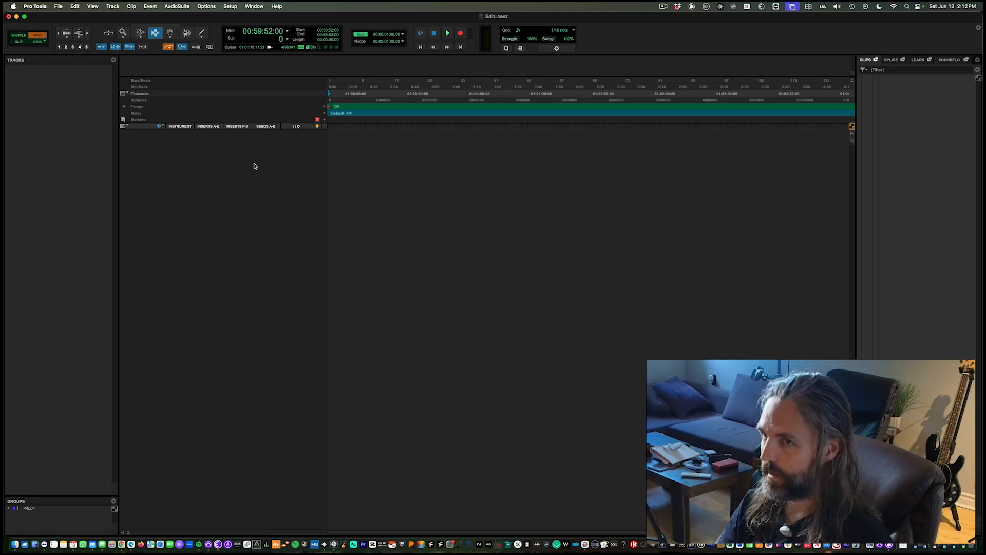
# Open the Playback Engine settings and review the available audio devices, keeping HD Native Thunderbolt.
pyautogui.click(231, 6)
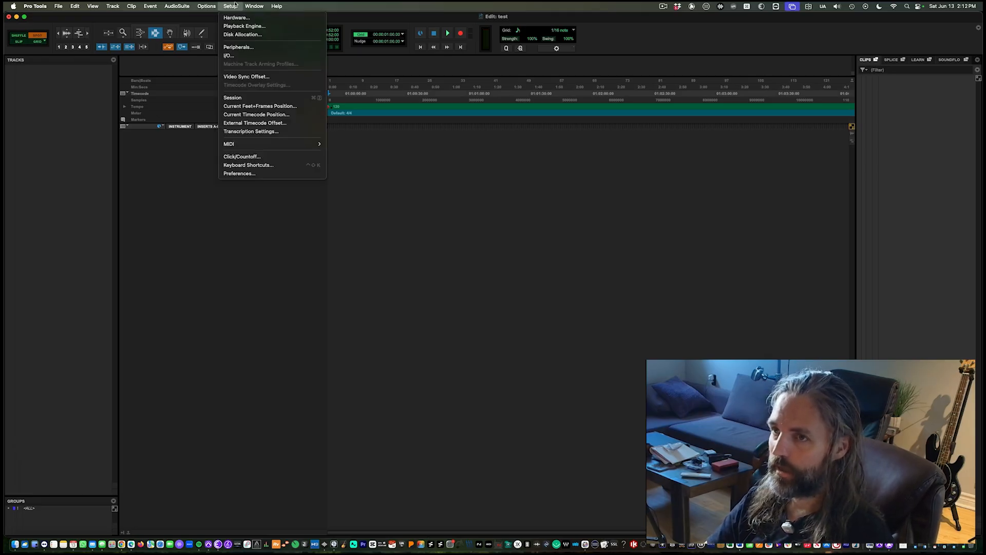
pyautogui.click(245, 26)
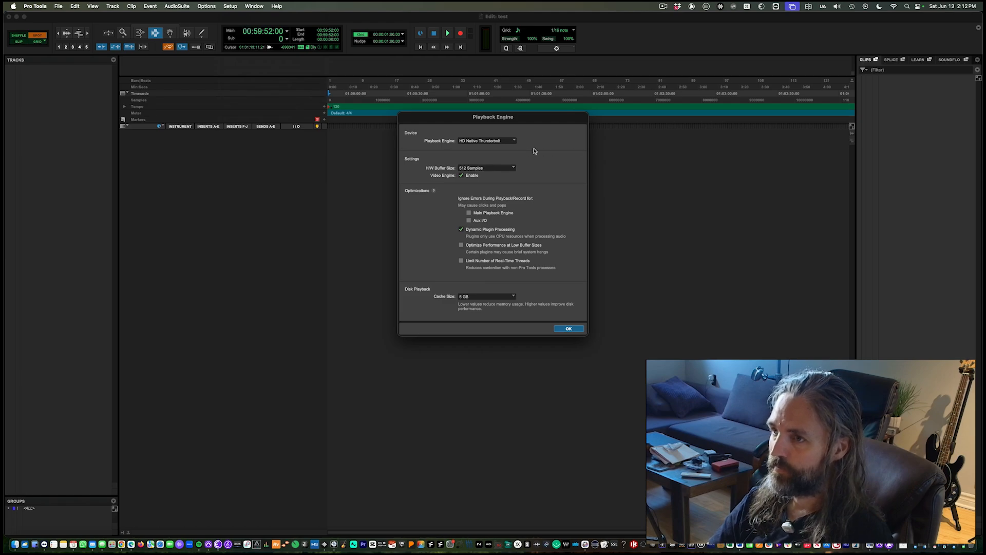
pyautogui.click(496, 141)
pyautogui.click(513, 131)
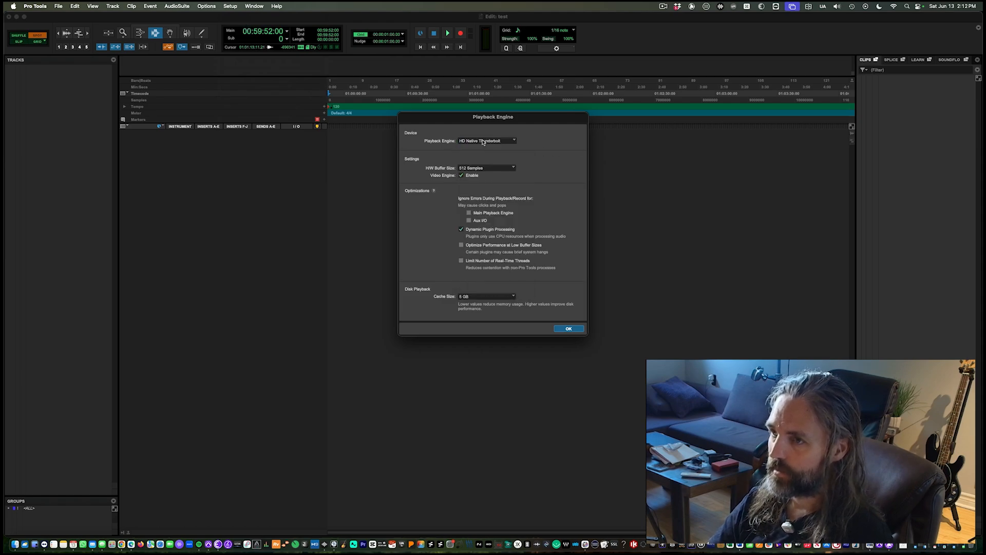
pyautogui.click(483, 141)
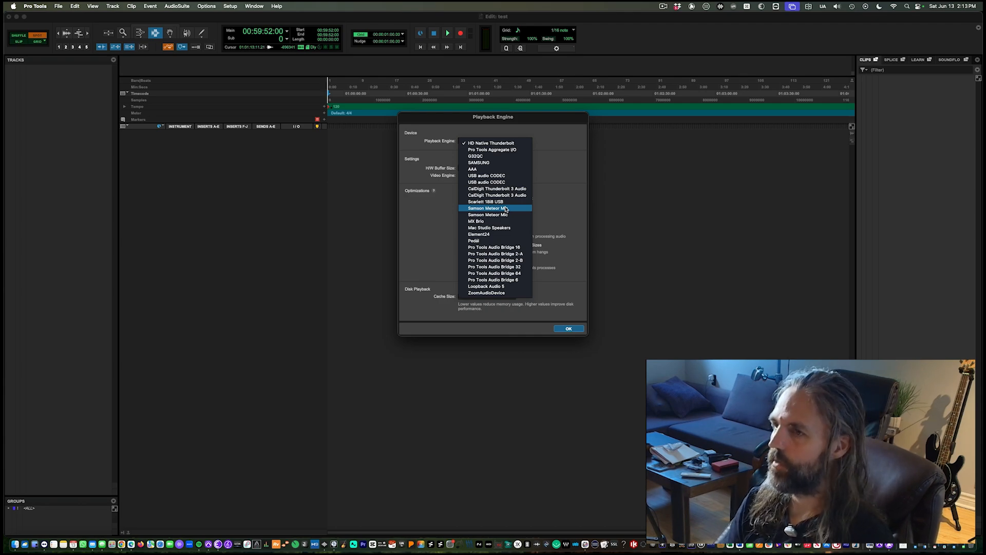
pyautogui.press('Escape')
# Set the hardware buffer size to 128 samples.
pyautogui.click(488, 169)
pyautogui.click(539, 165)
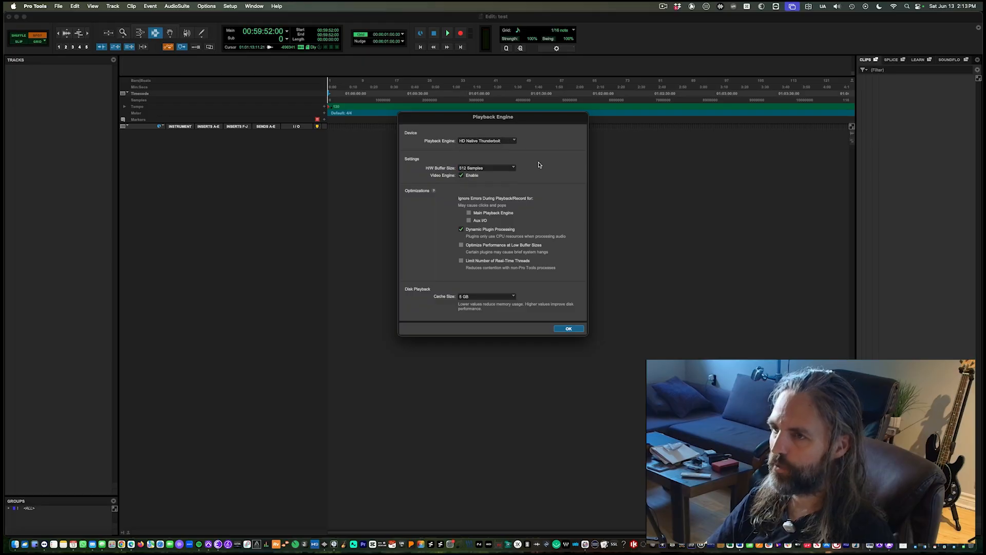
pyautogui.click(495, 170)
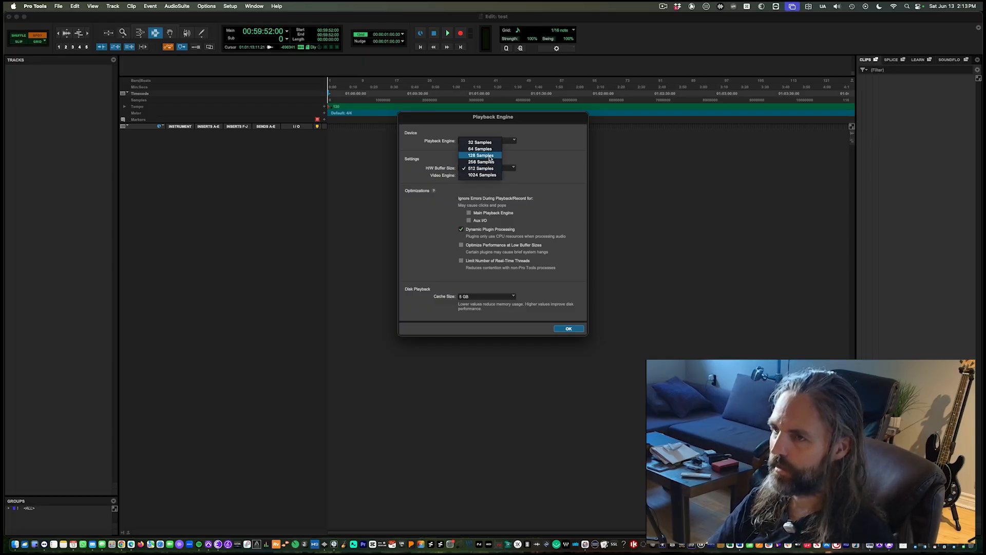
pyautogui.click(490, 156)
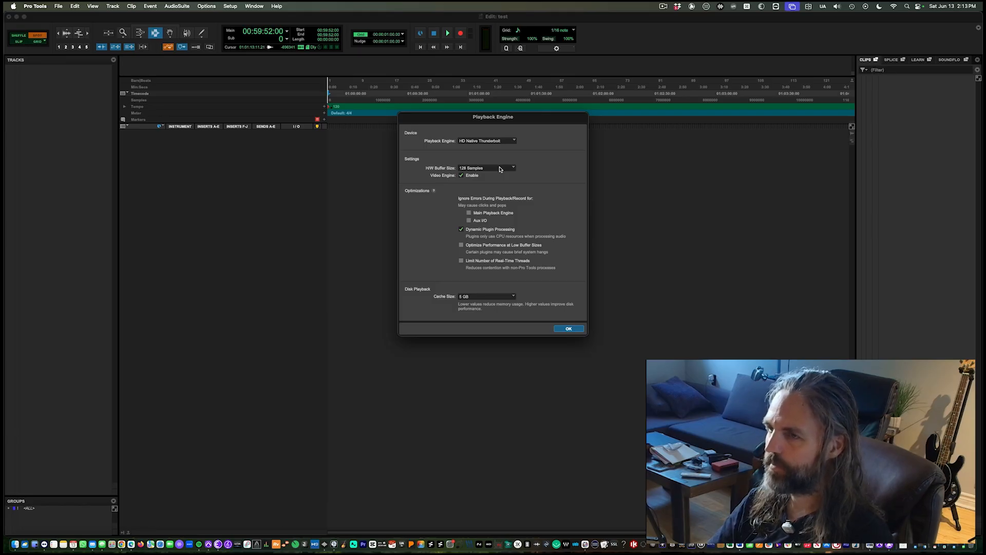
# Try a hardware buffer size of 1024 samples and return it to 128 samples.
pyautogui.click(499, 169)
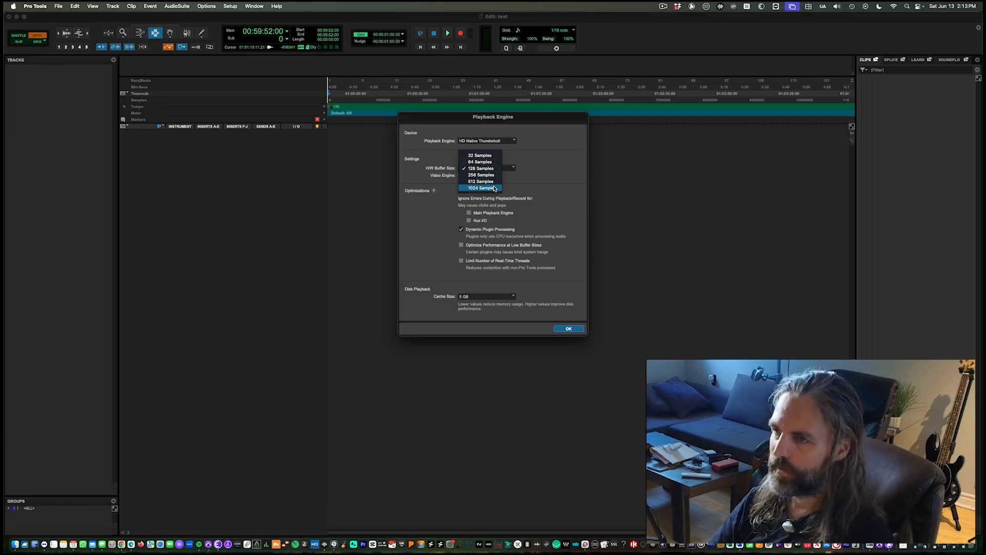
pyautogui.click(495, 189)
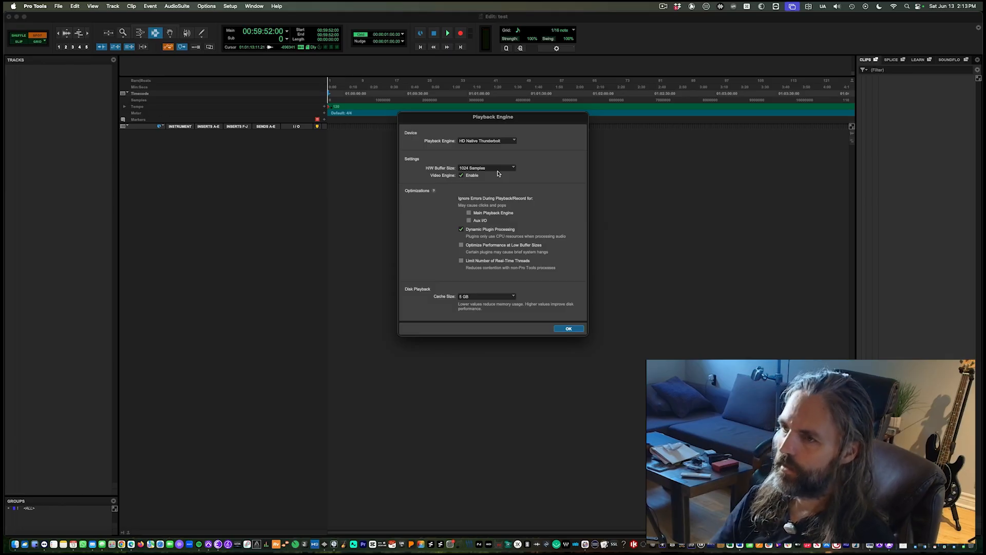
pyautogui.click(471, 170)
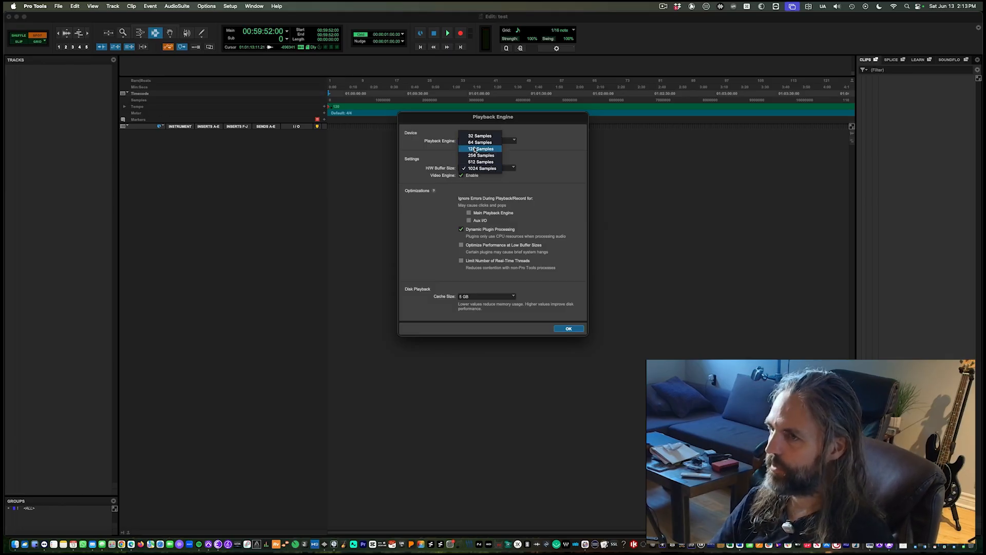
pyautogui.click(475, 149)
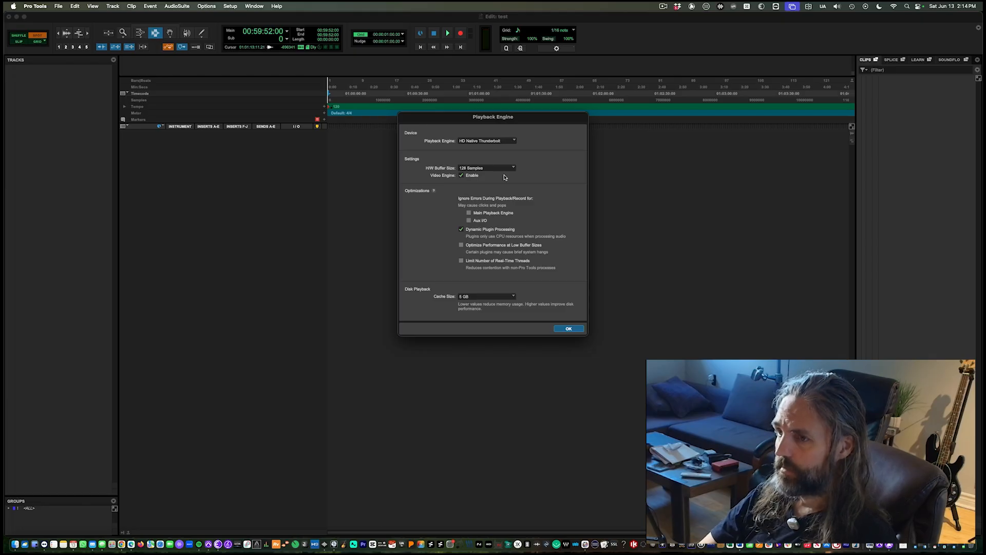
# Review the available hardware buffer sizes while keeping 128 samples.
pyautogui.click(486, 170)
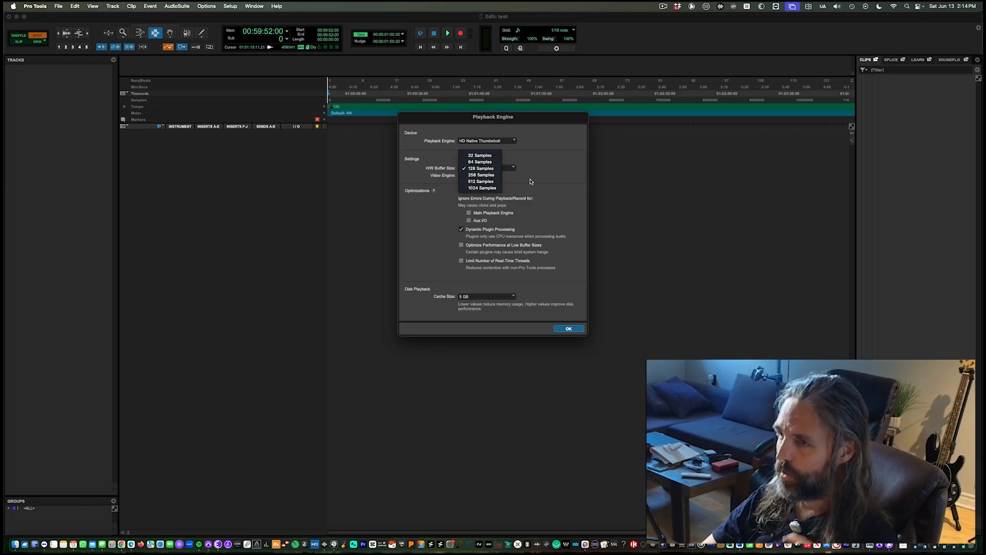
pyautogui.click(514, 177)
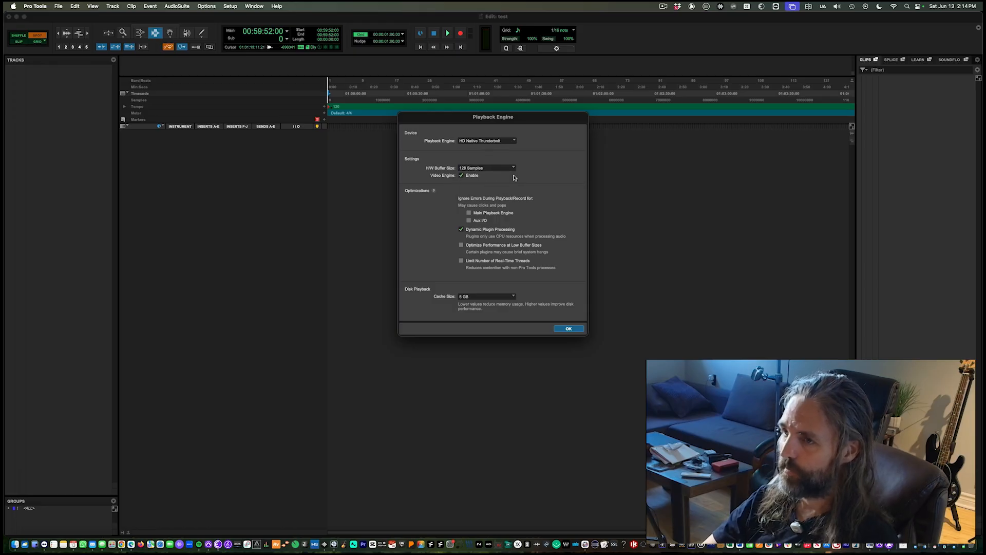
pyautogui.click(499, 170)
pyautogui.click(549, 195)
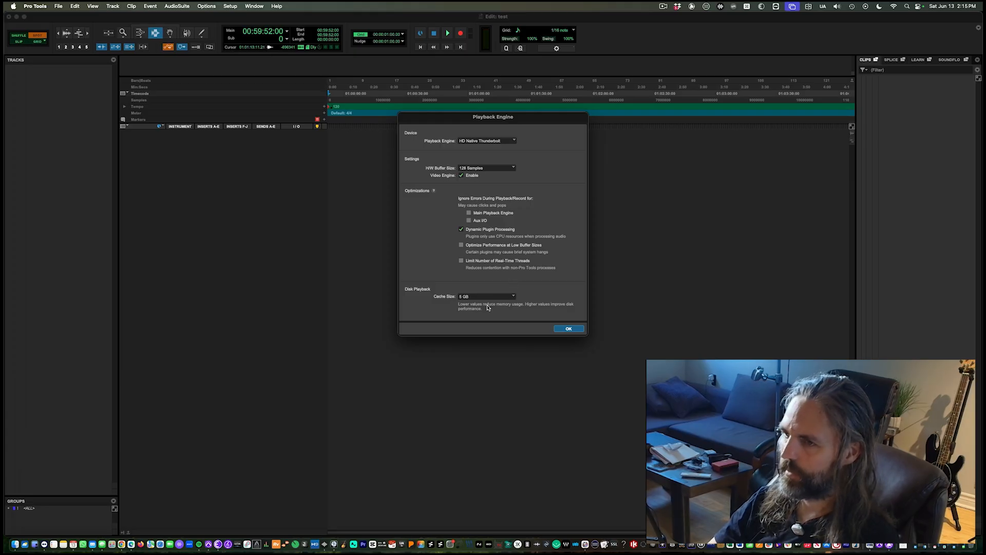
# Review the disk playback cache sizes, keep 5 GB, and accept the Playback Engine settings.
pyautogui.click(510, 297)
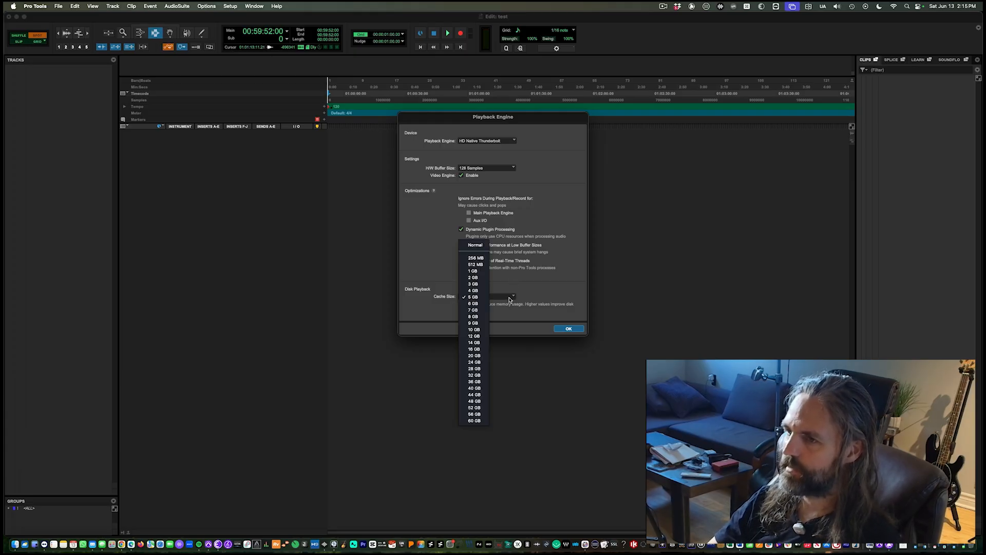
pyautogui.click(539, 300)
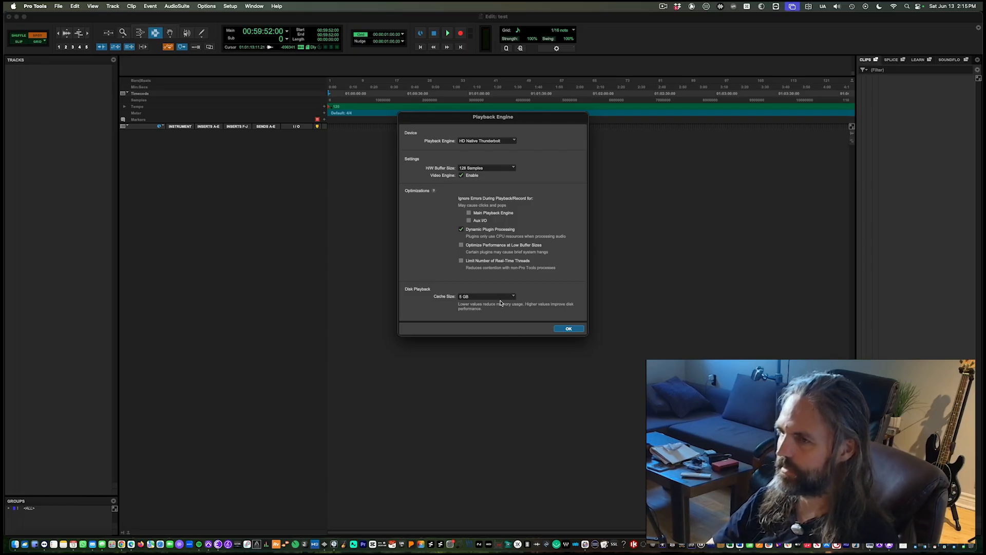
pyautogui.click(499, 298)
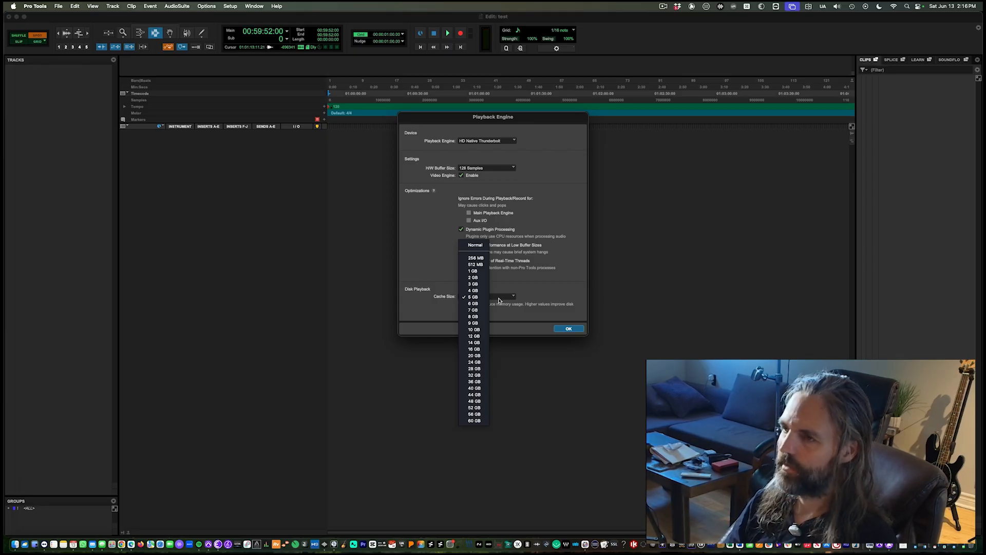
pyautogui.click(531, 297)
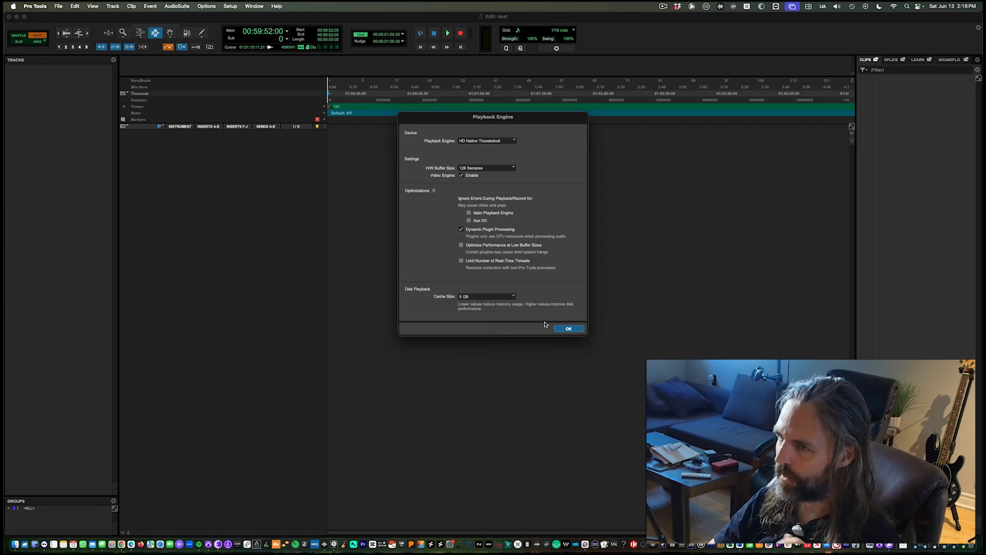
pyautogui.click(569, 329)
# Open I/O Setup and examine the input, output and bus paths, selecting the DBOX DAC bus.
pyautogui.click(235, 7)
pyautogui.click(476, 296)
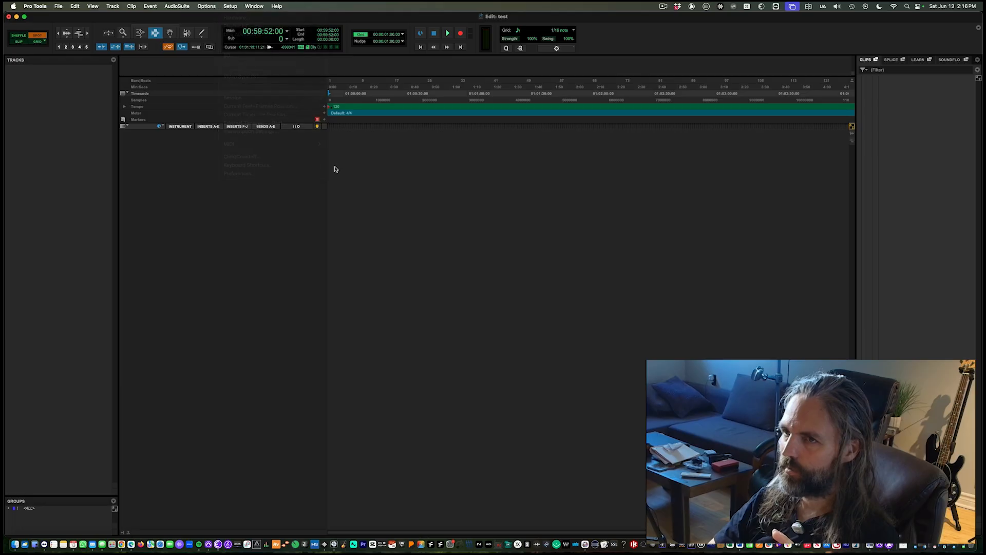
pyautogui.click(232, 6)
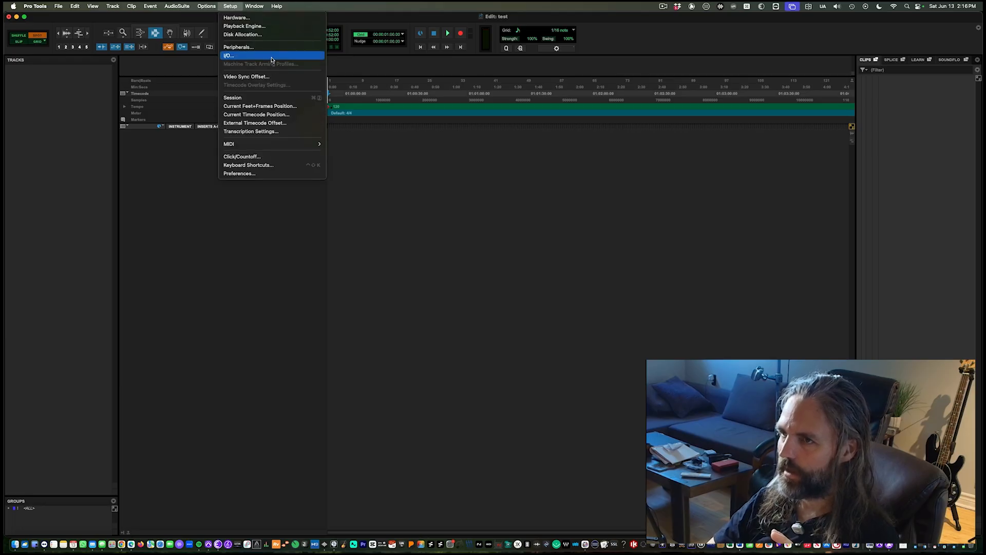
pyautogui.click(272, 60)
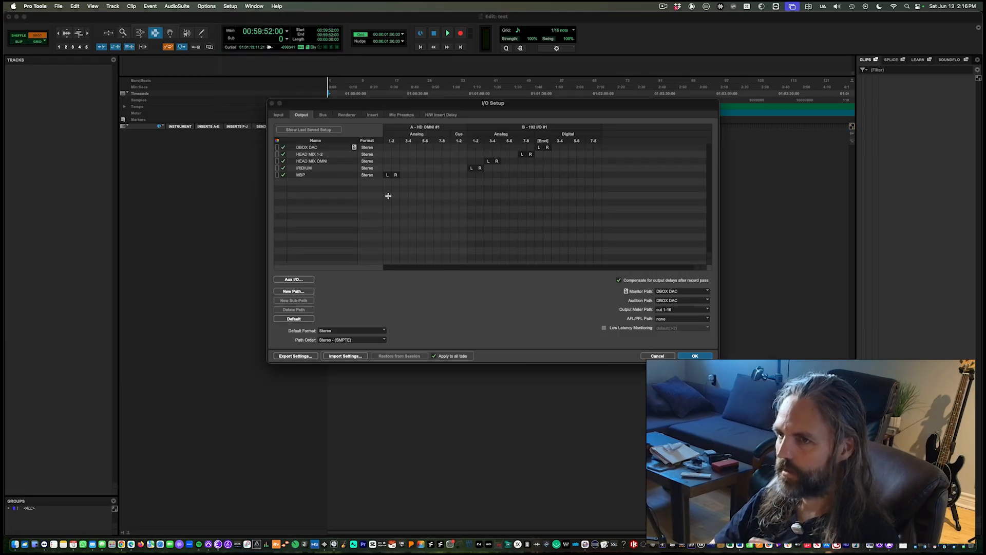
pyautogui.click(279, 115)
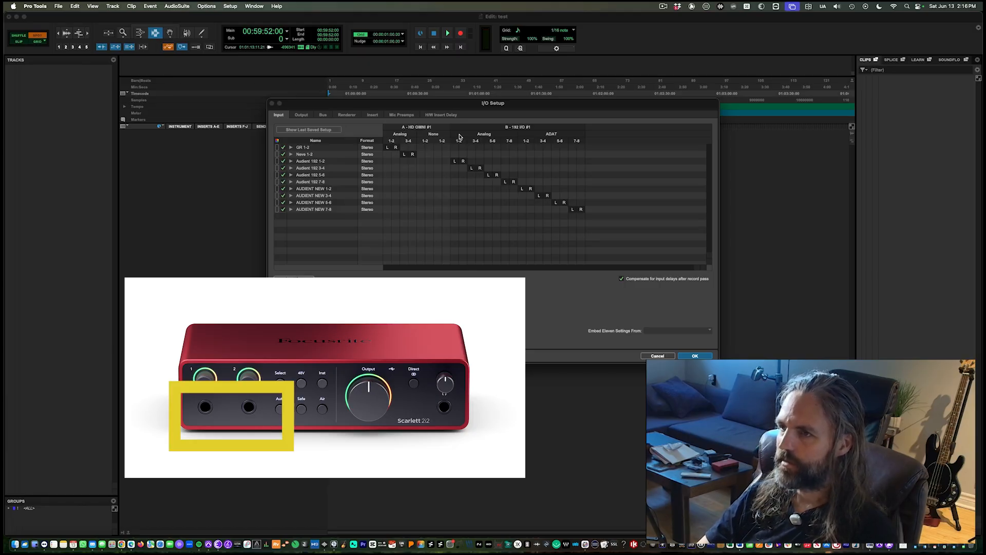
pyautogui.click(302, 116)
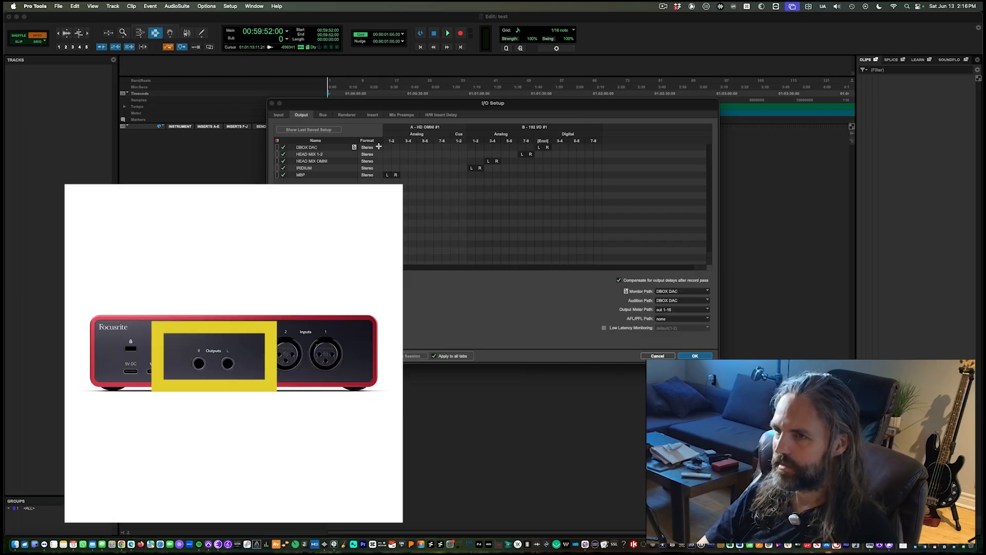
pyautogui.click(322, 115)
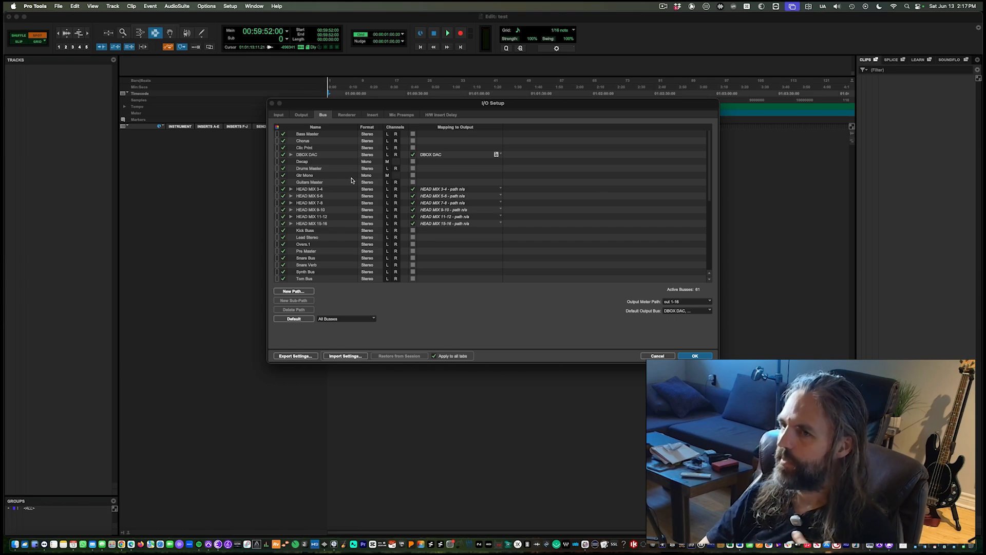
pyautogui.click(303, 155)
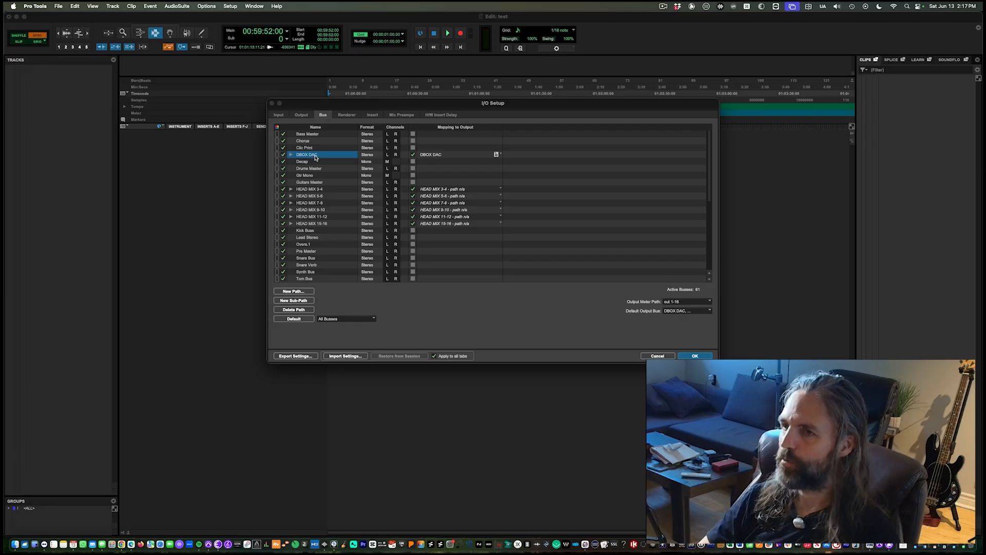
# Revisit the input, output and bus path lists in I/O Setup, and close it without saving changes.
pyautogui.click(280, 116)
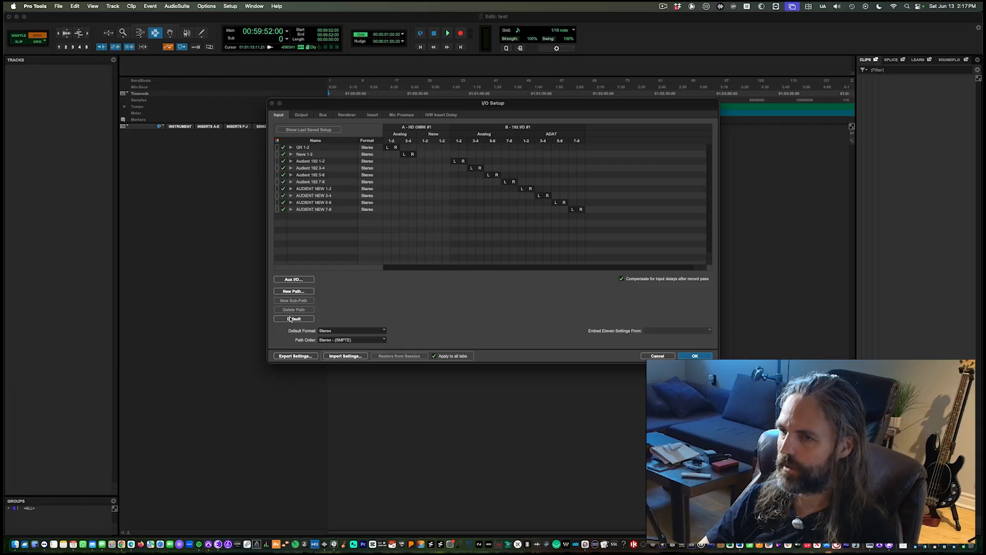
pyautogui.click(302, 115)
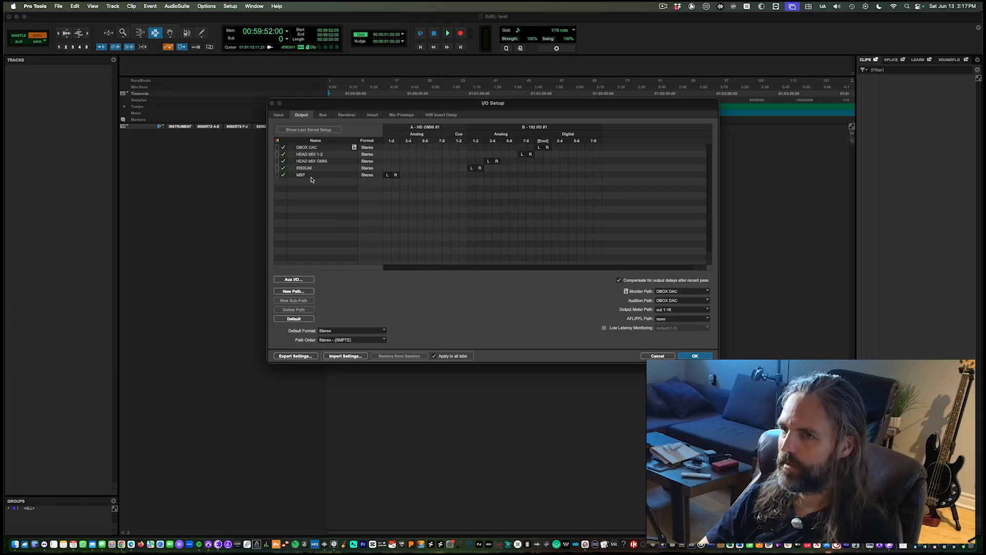
pyautogui.click(322, 115)
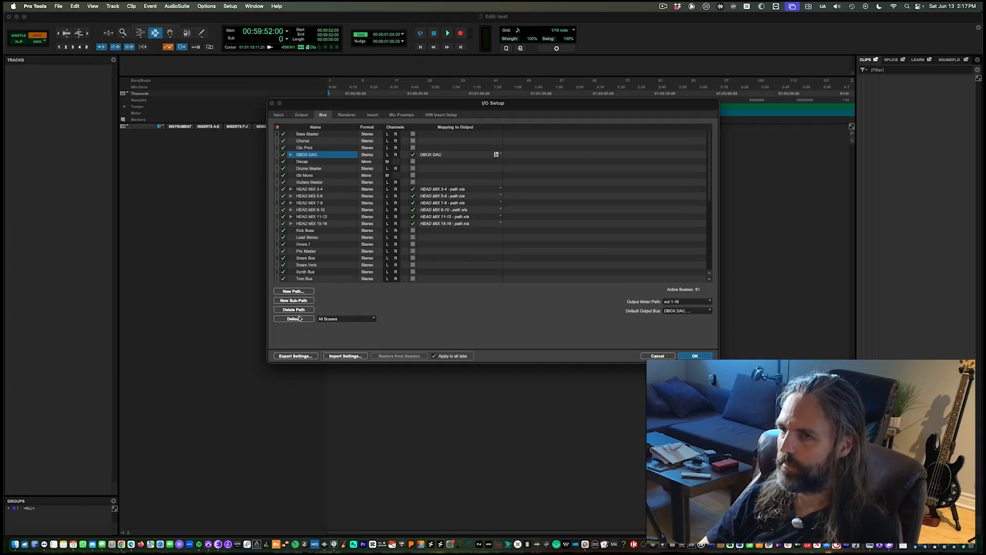
pyautogui.click(287, 116)
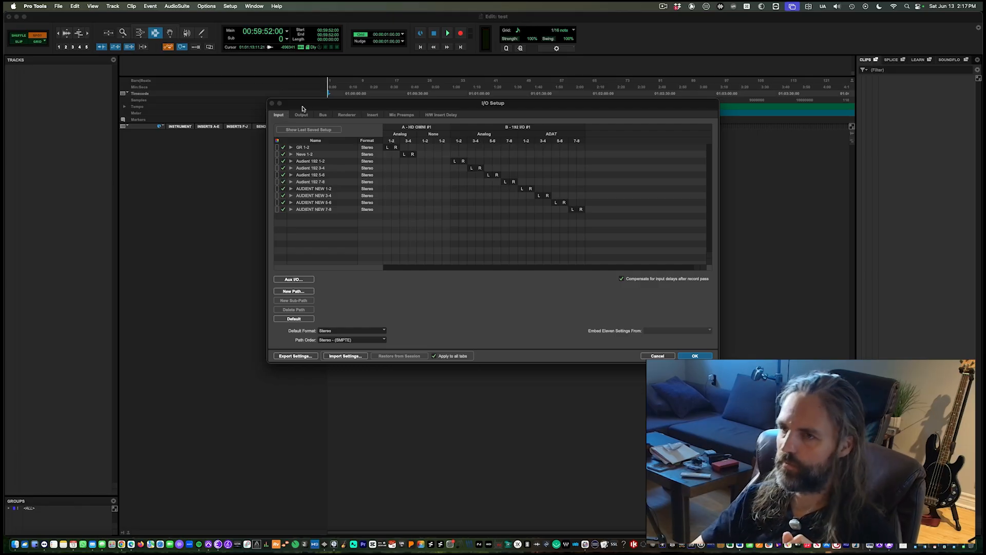
pyautogui.click(302, 114)
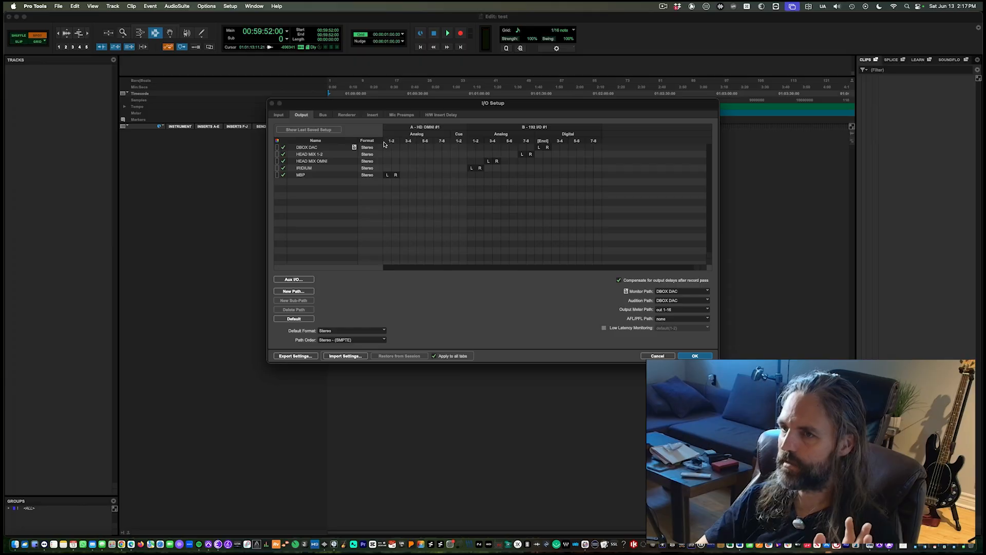
pyautogui.click(279, 115)
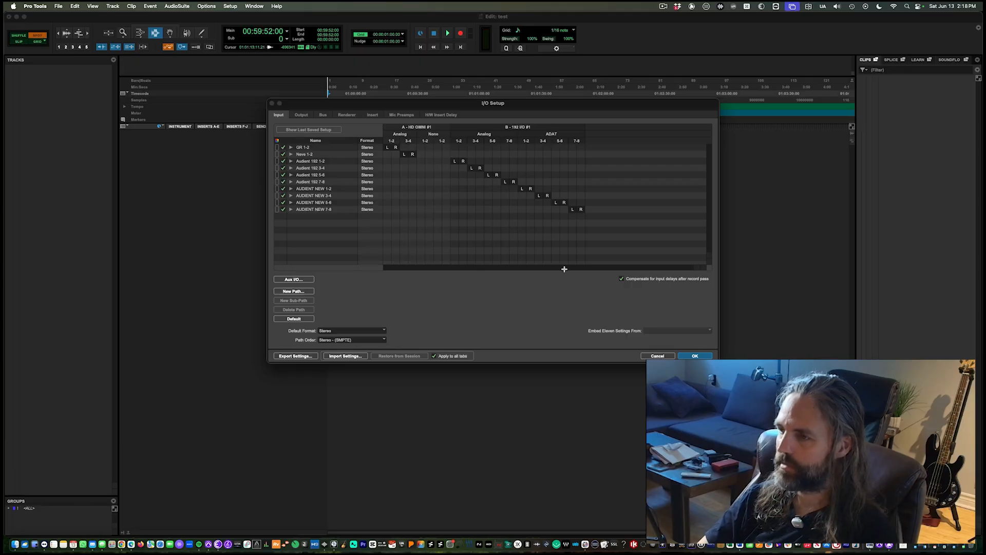
pyautogui.click(670, 357)
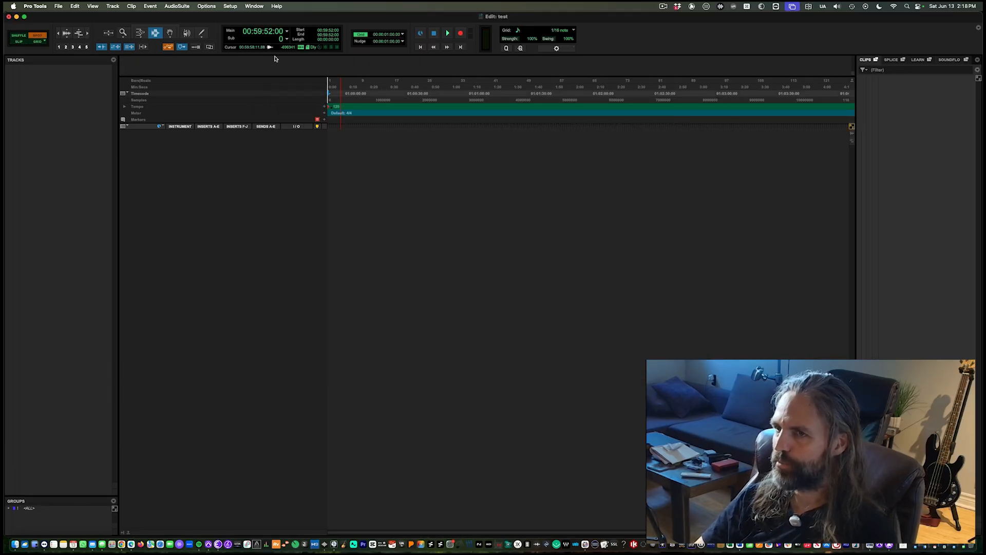
# Open the Pro Tools Preferences and examine the Display and Processing settings.
pyautogui.click(229, 7)
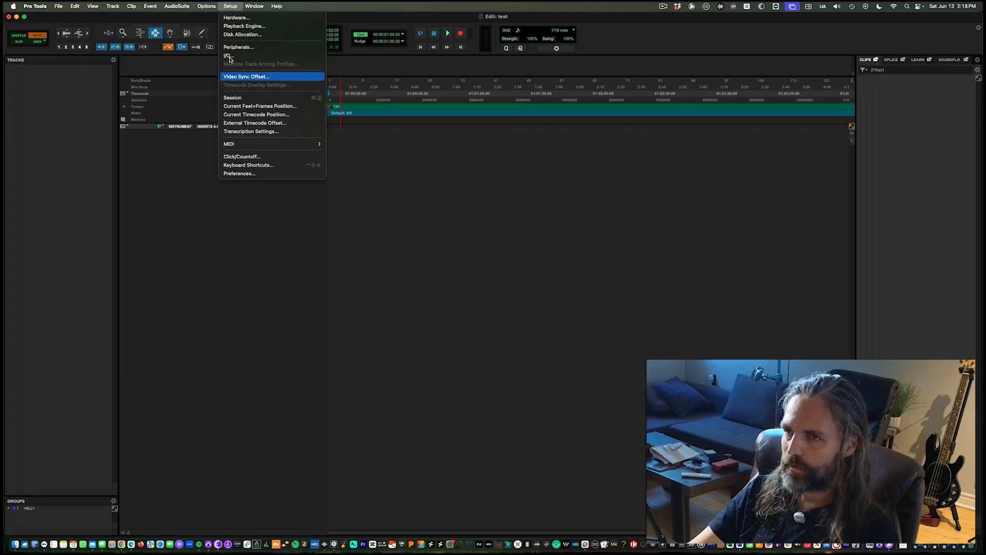
pyautogui.click(237, 8)
pyautogui.click(232, 7)
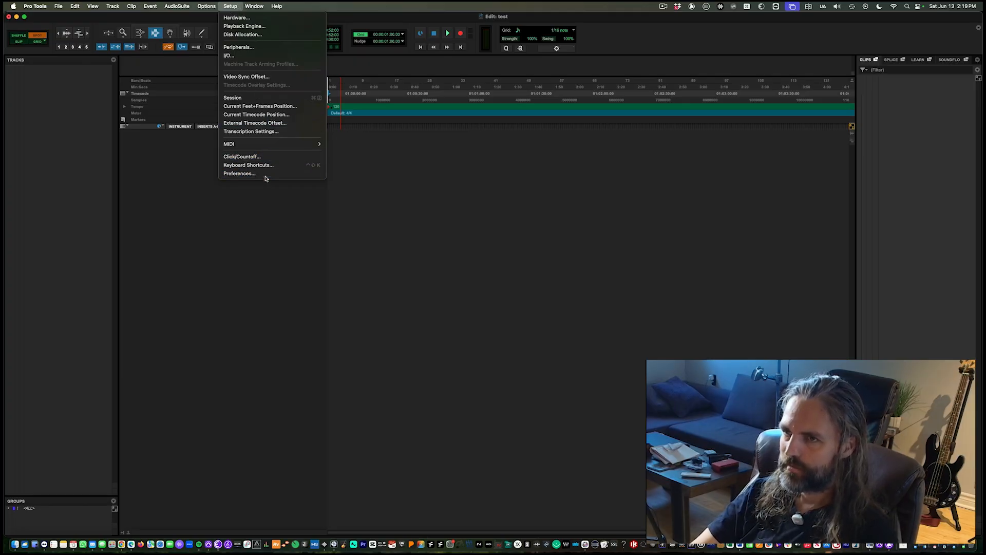
pyautogui.click(265, 178)
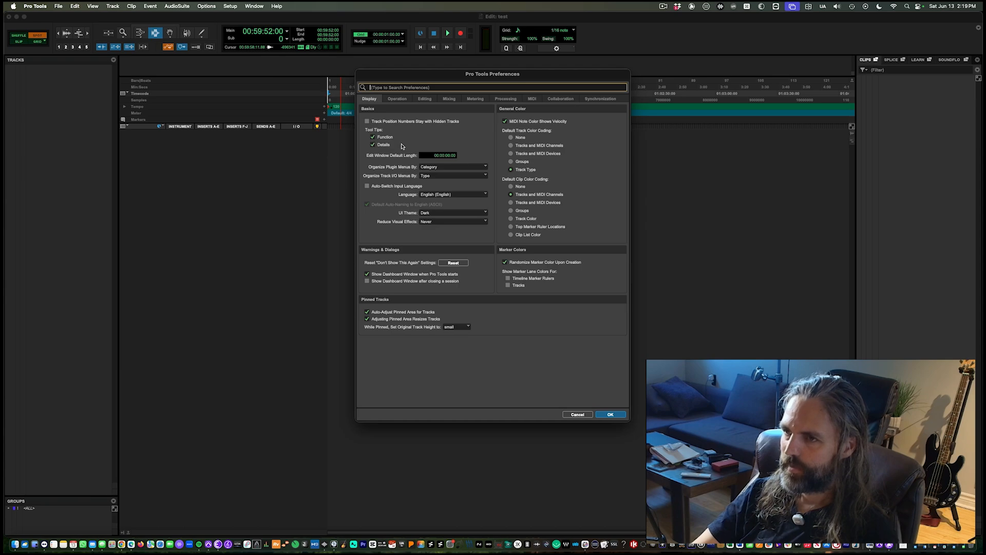
pyautogui.click(506, 99)
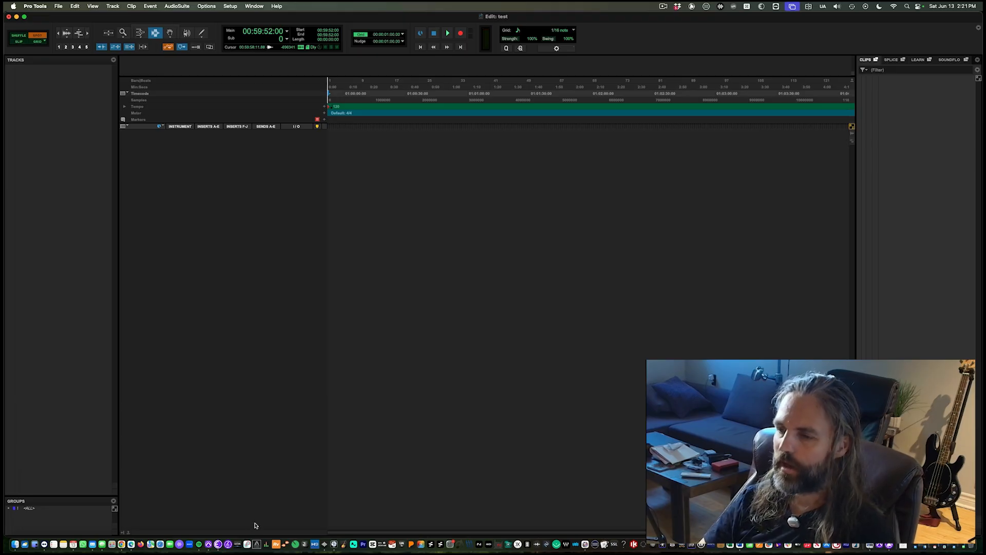
# Switch to System Settings, search for "function", keep F1, F2, etc. as standard function keys, and close the settings.
pyautogui.click(451, 544)
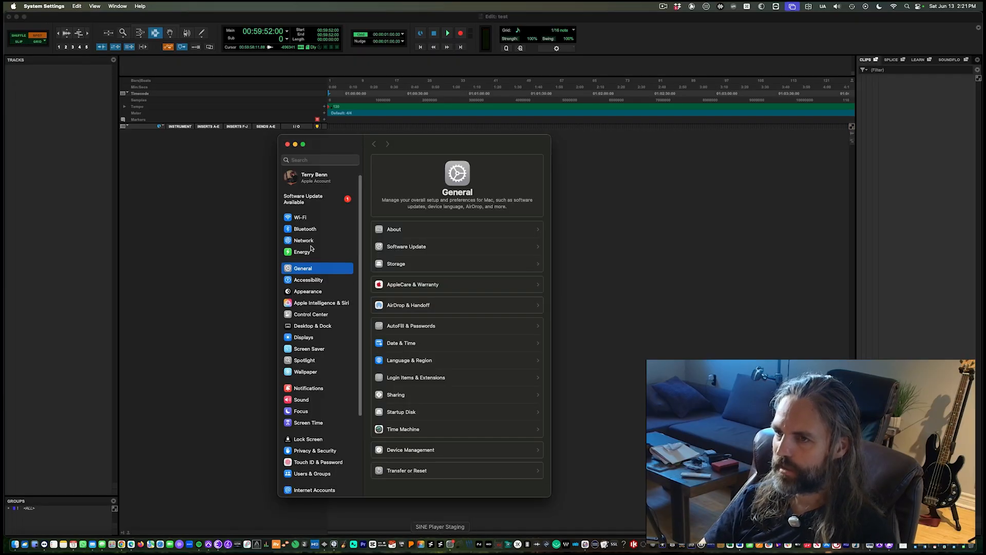
pyautogui.click(320, 161)
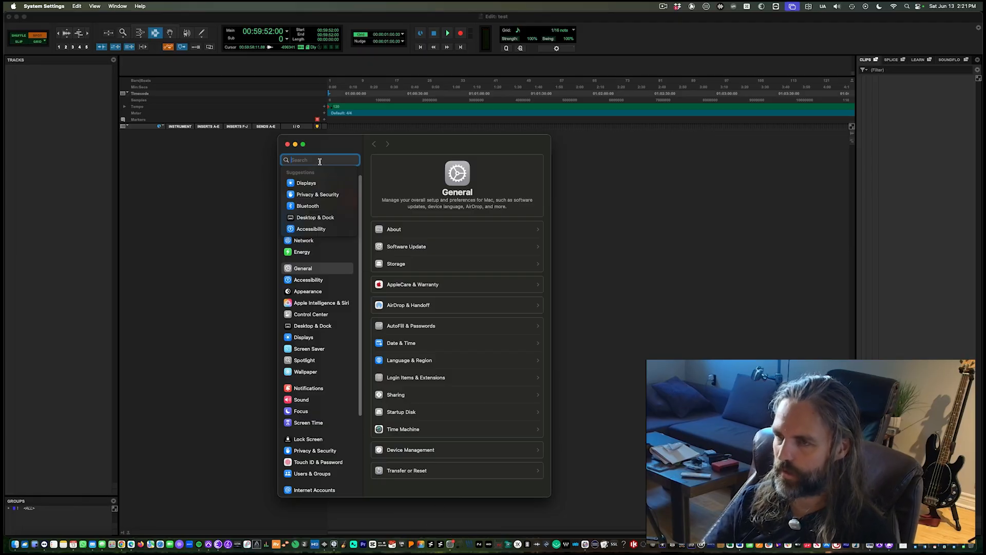
pyautogui.write('func')
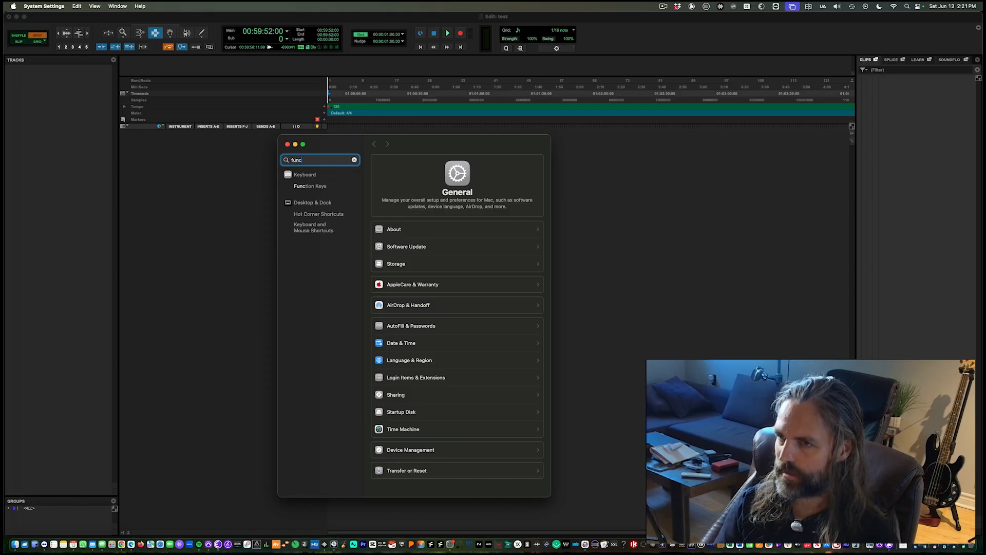
pyautogui.write('tions')
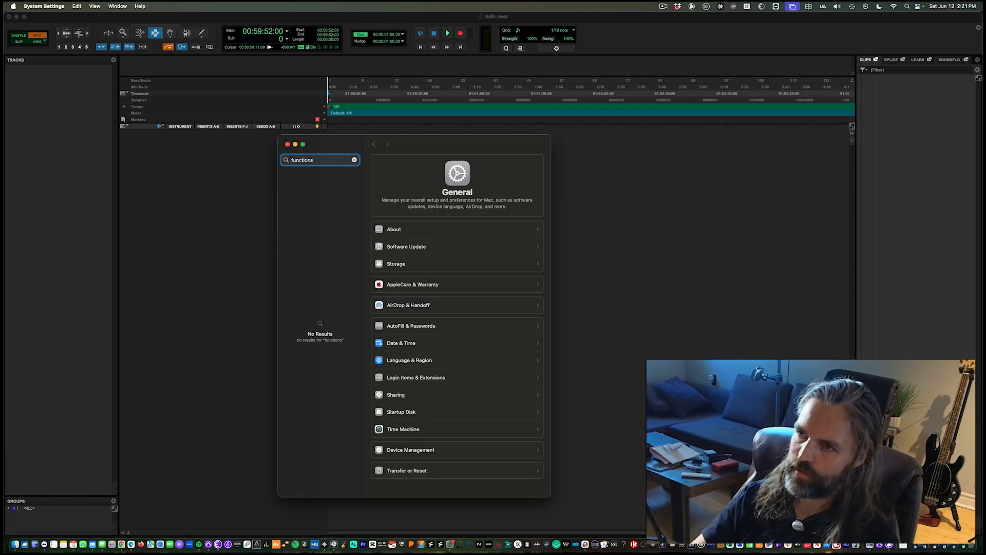
pyautogui.press('BackSpace')
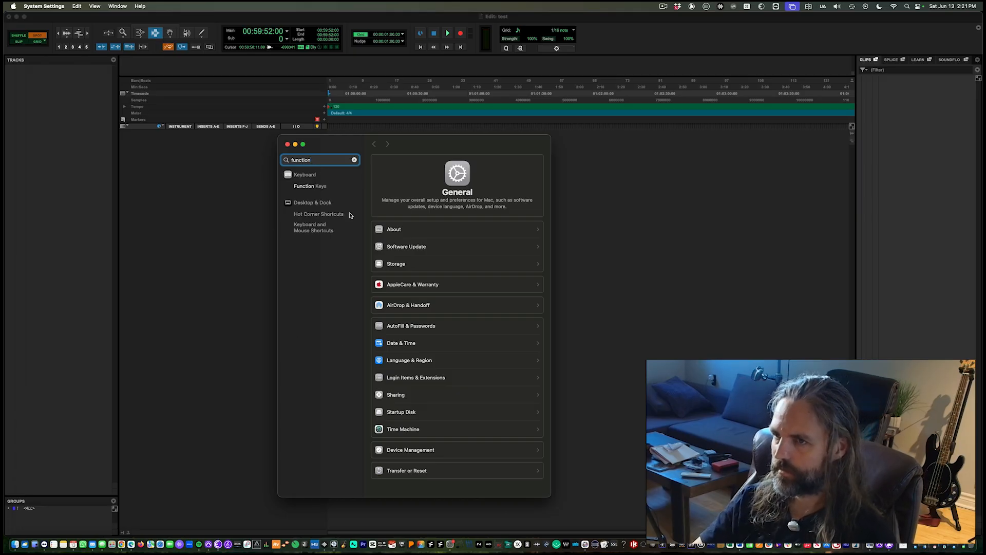
pyautogui.click(316, 187)
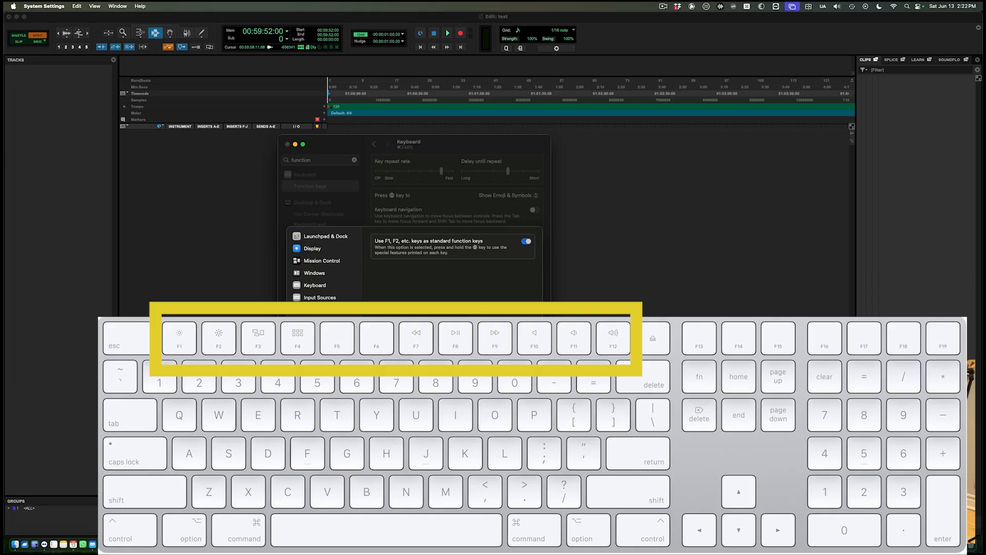
pyautogui.press('Return')
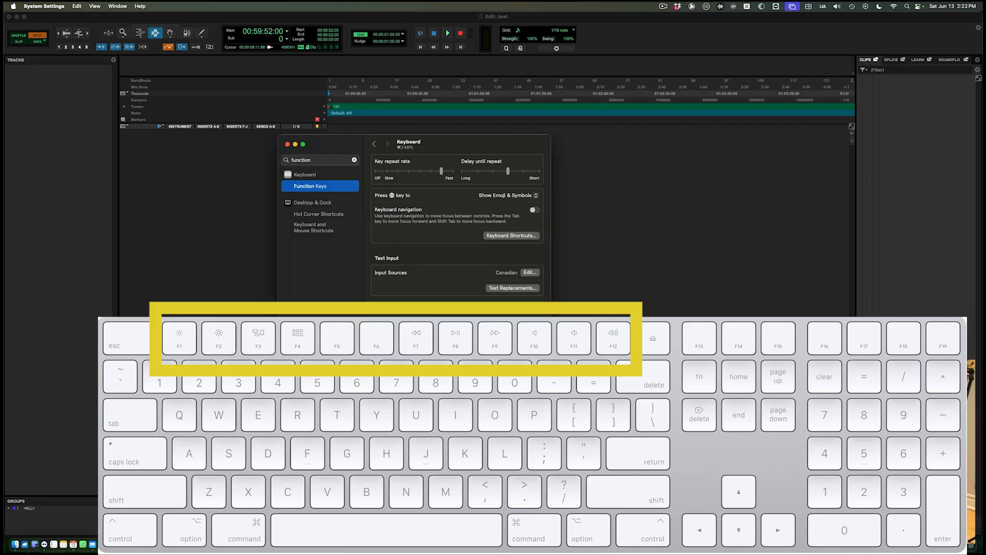
pyautogui.click(287, 144)
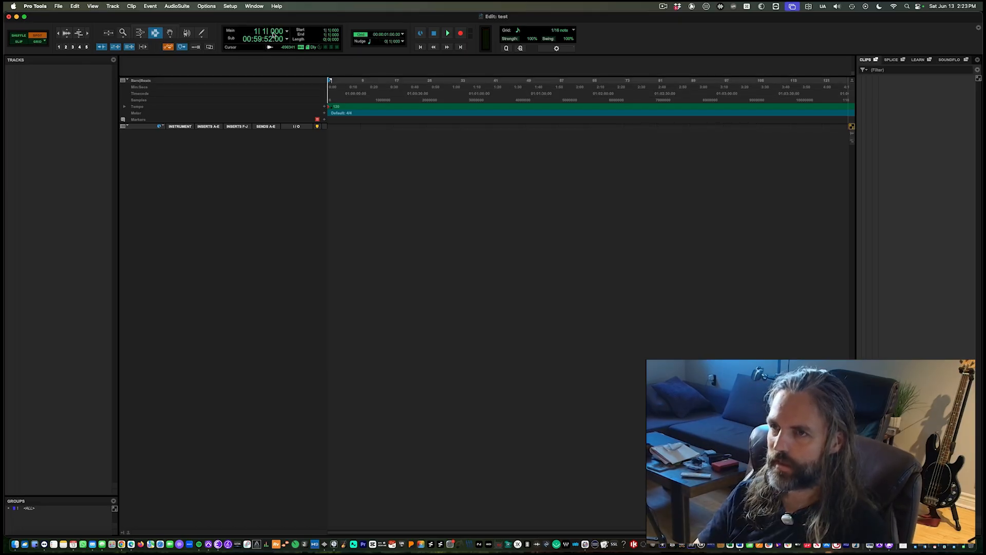
# Set the main counter to Bars|Beats, keeping the sub counter in timecode.
pyautogui.click(288, 32)
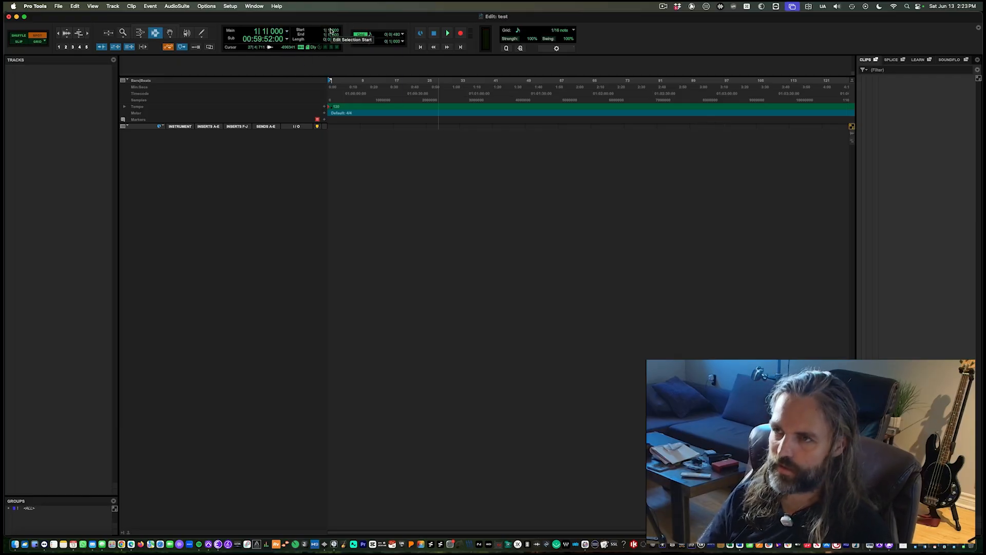
pyautogui.click(288, 41)
pyautogui.click(291, 42)
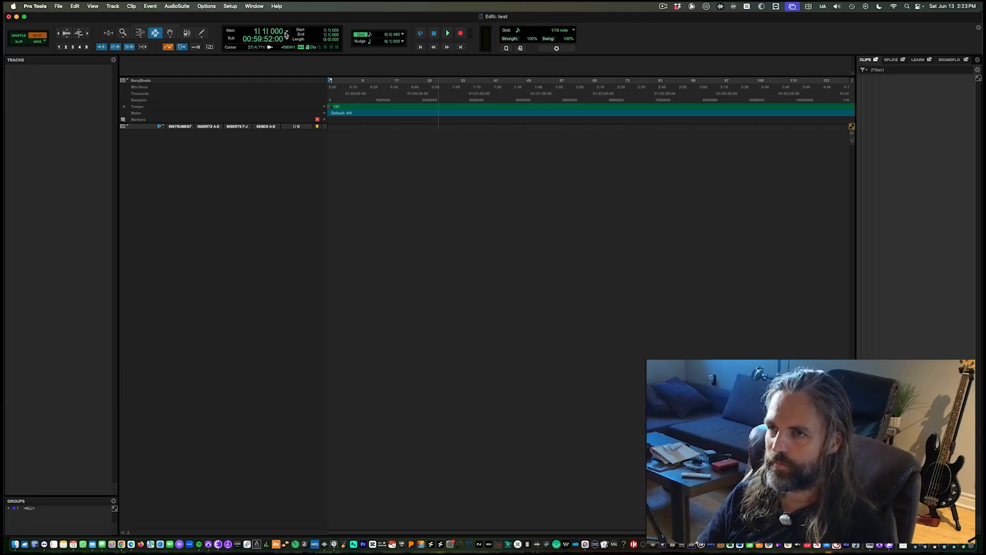
pyautogui.click(286, 32)
pyautogui.click(296, 35)
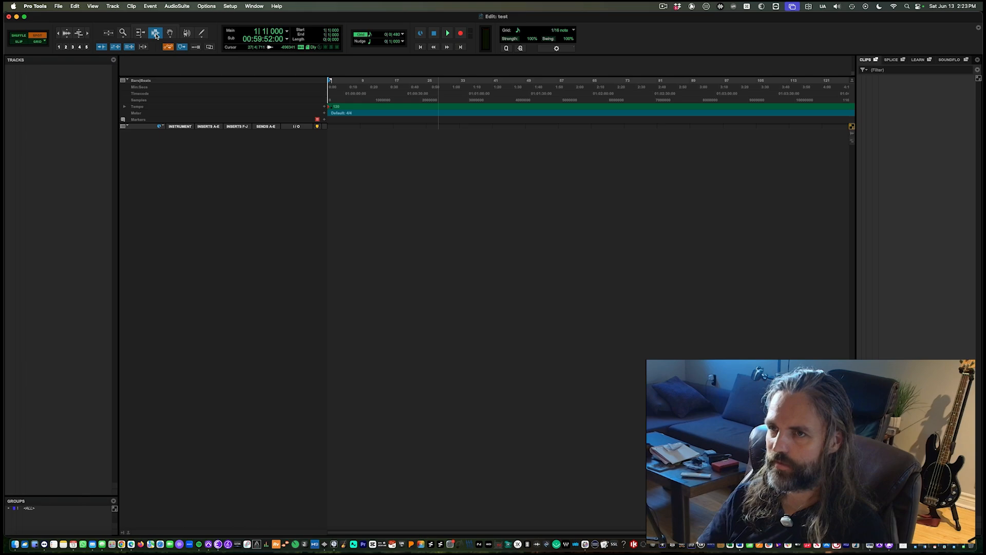
# Activate the Smart Tool and place the insertion point at several timeline positions, finishing near bar 48.
pyautogui.click(155, 34)
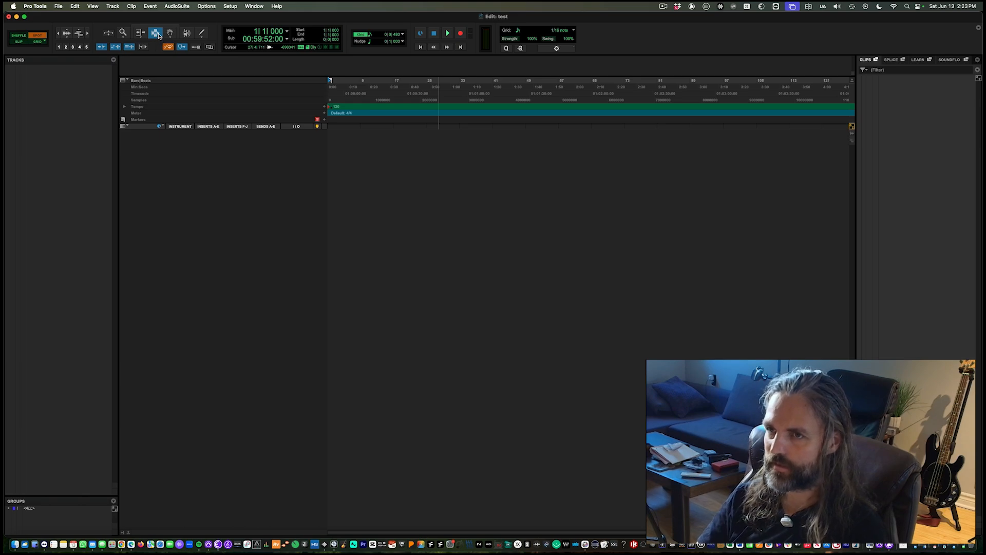
pyautogui.click(373, 103)
pyautogui.click(438, 91)
pyautogui.click(505, 89)
pyautogui.click(554, 89)
pyautogui.click(421, 89)
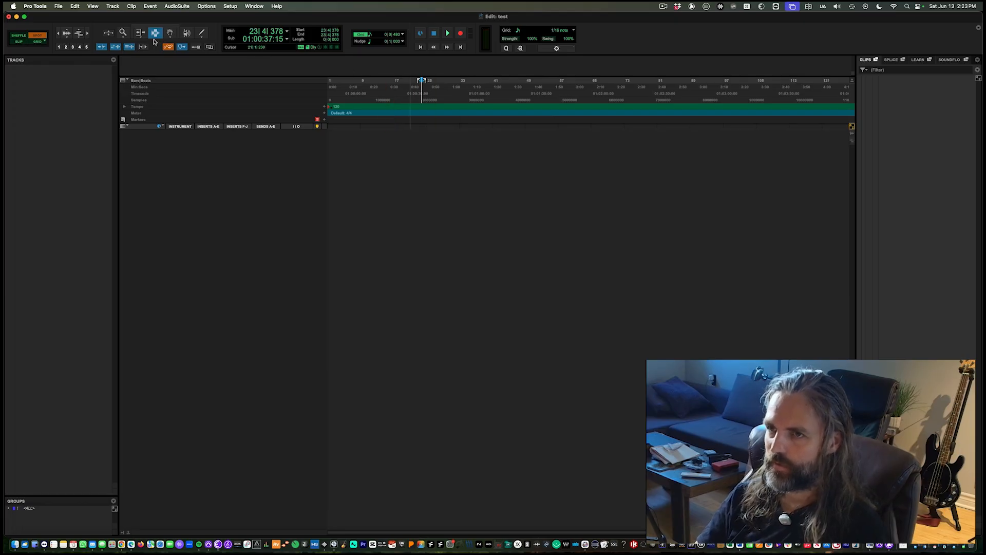
pyautogui.click(478, 94)
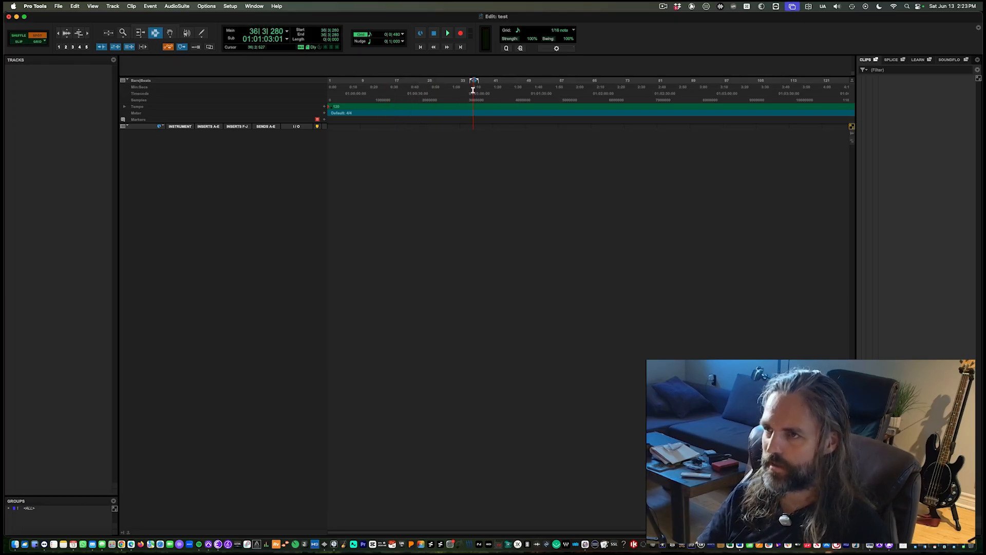
pyautogui.click(577, 94)
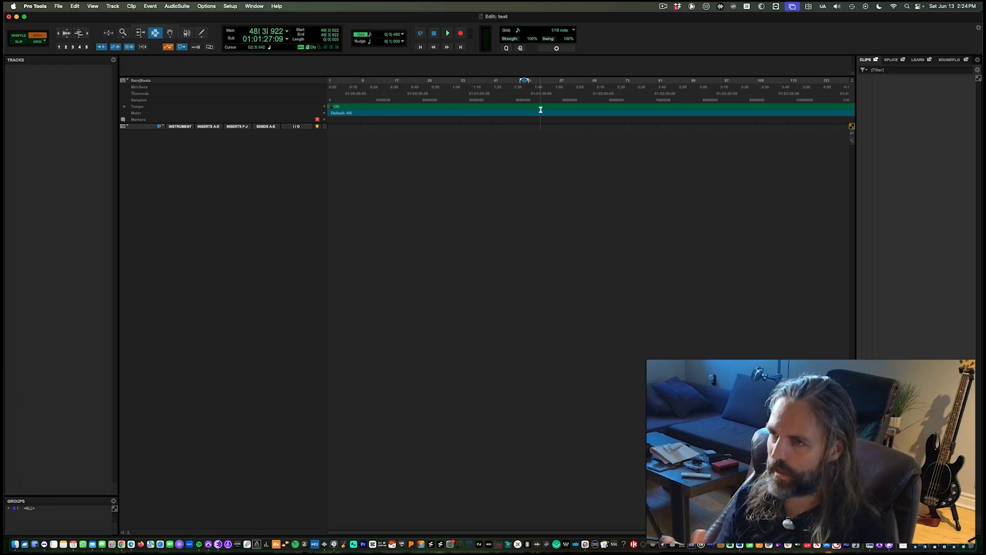
# Zoom the Edit window timeline out and in repeatedly to compare wide and very detailed views.
pyautogui.press('r')
pyautogui.press('r')
pyautogui.press('r')
pyautogui.press('r')
pyautogui.press('r')
pyautogui.press('r')
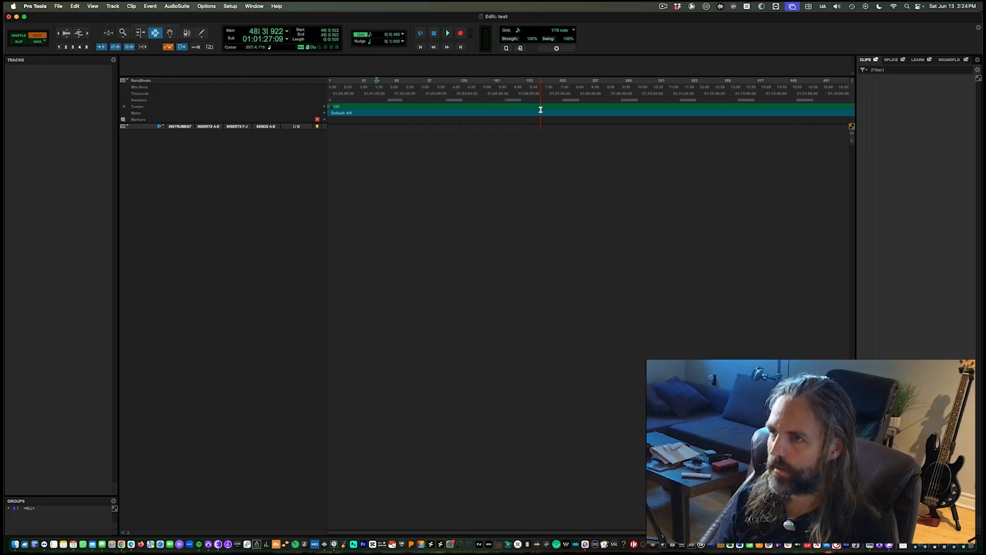
pyautogui.press('t')
pyautogui.press('t')
pyautogui.press('t')
pyautogui.press('t')
pyautogui.press('t')
pyautogui.press('t')
pyautogui.press('t')
pyautogui.press('t')
pyautogui.press('t')
pyautogui.press('t')
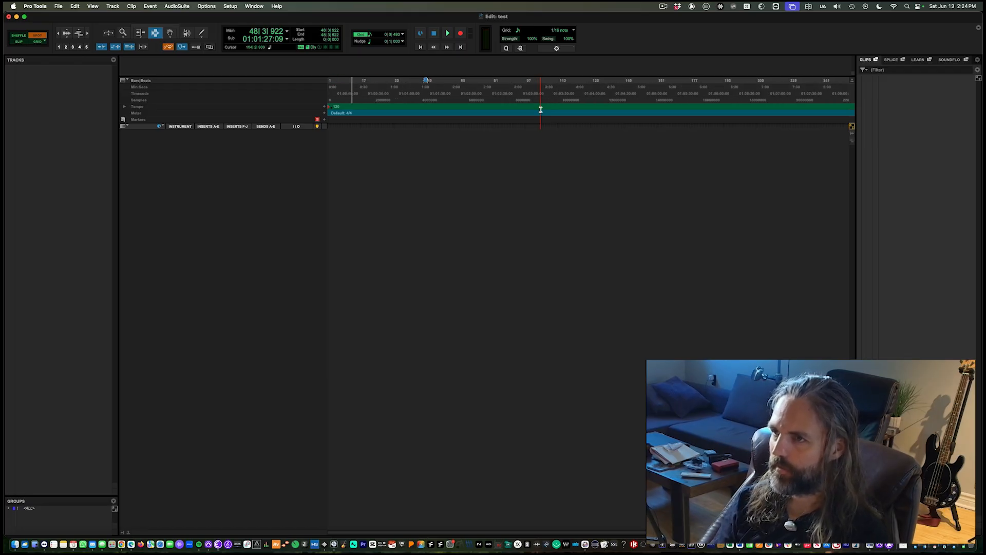
pyautogui.press('t')
pyautogui.press('t')
pyautogui.press('t')
pyautogui.press('t')
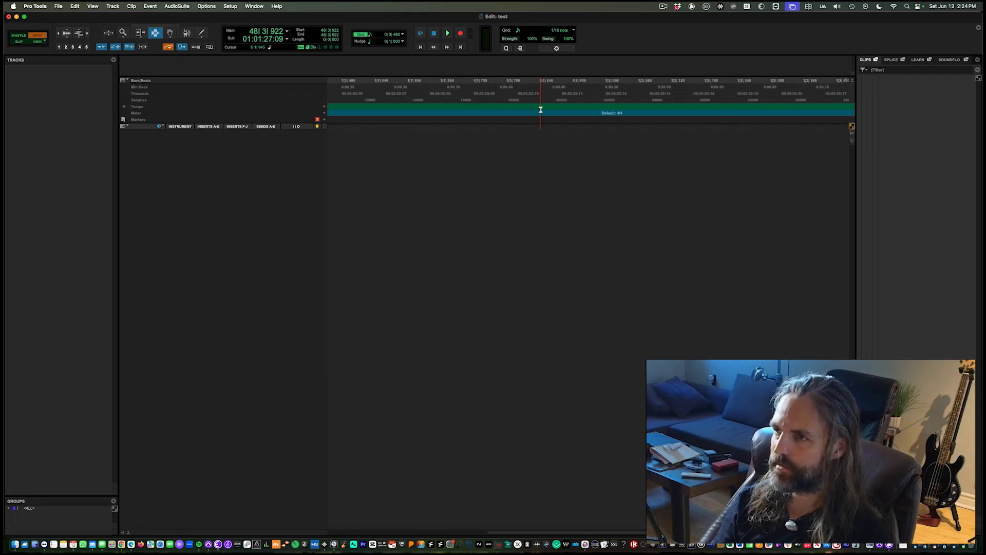
pyautogui.press('r')
pyautogui.press('r')
pyautogui.press('r')
pyautogui.press('r')
pyautogui.press('r')
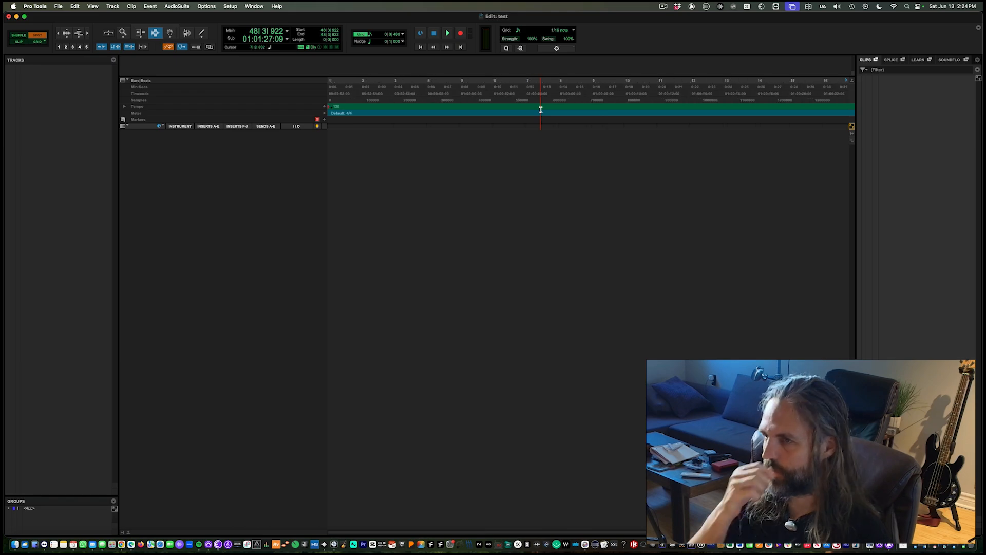
pyautogui.press('r')
pyautogui.press('r')
pyautogui.press('r')
pyautogui.press('r')
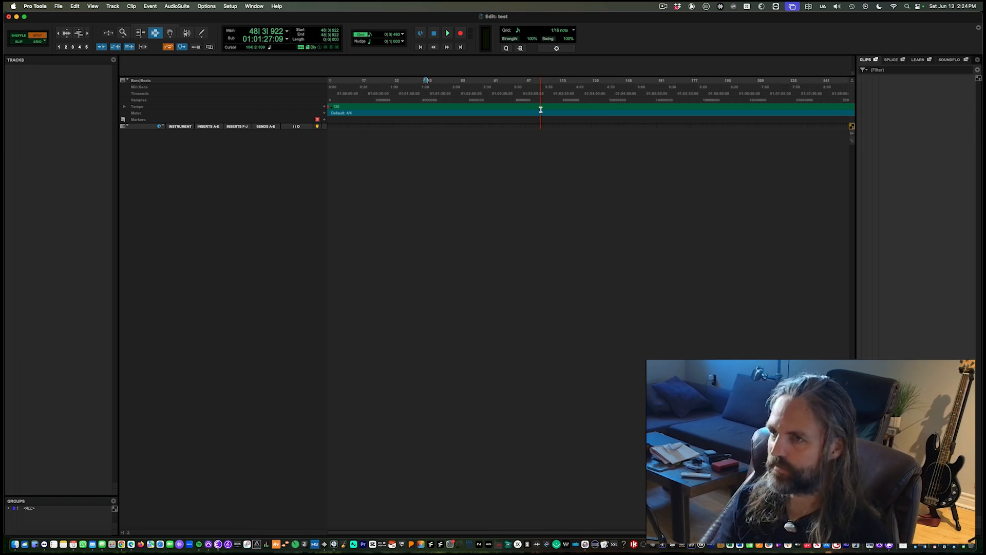
pyautogui.press('t')
pyautogui.press('t')
pyautogui.press('t')
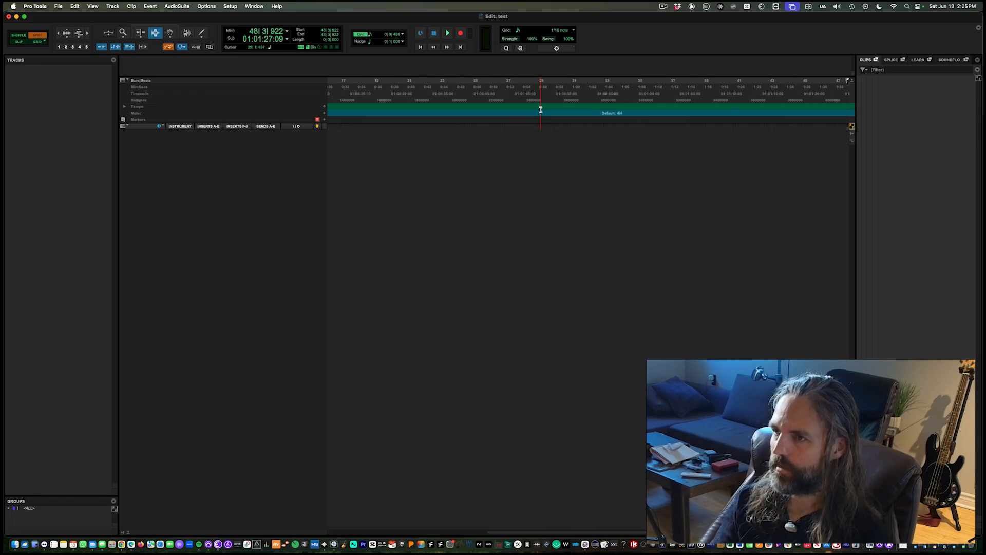
pyautogui.press('r')
pyautogui.press('r')
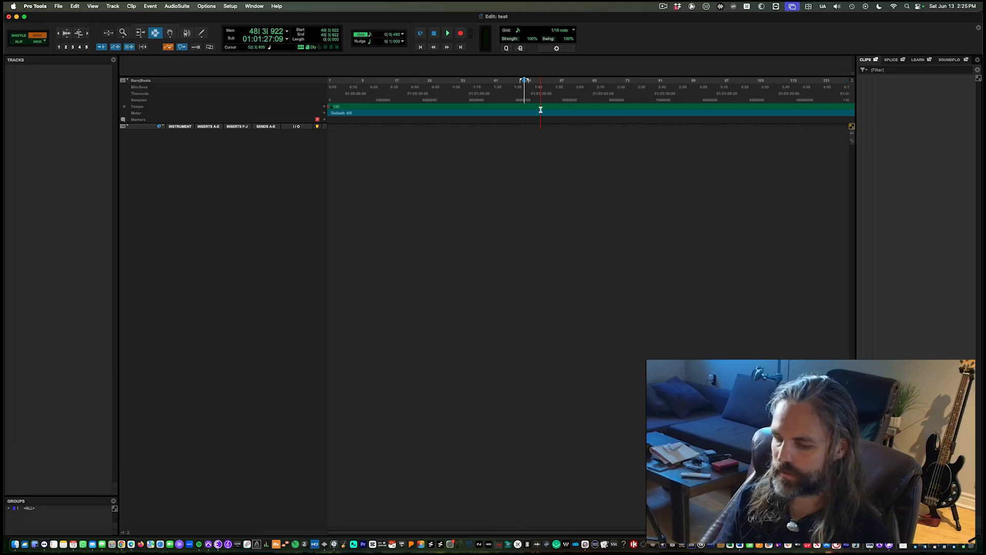
# Zoom the timeline out until the full session length fits in the Edit window.
pyautogui.press('r')
pyautogui.press('r')
pyautogui.press('r')
pyautogui.press('r')
pyautogui.press('r')
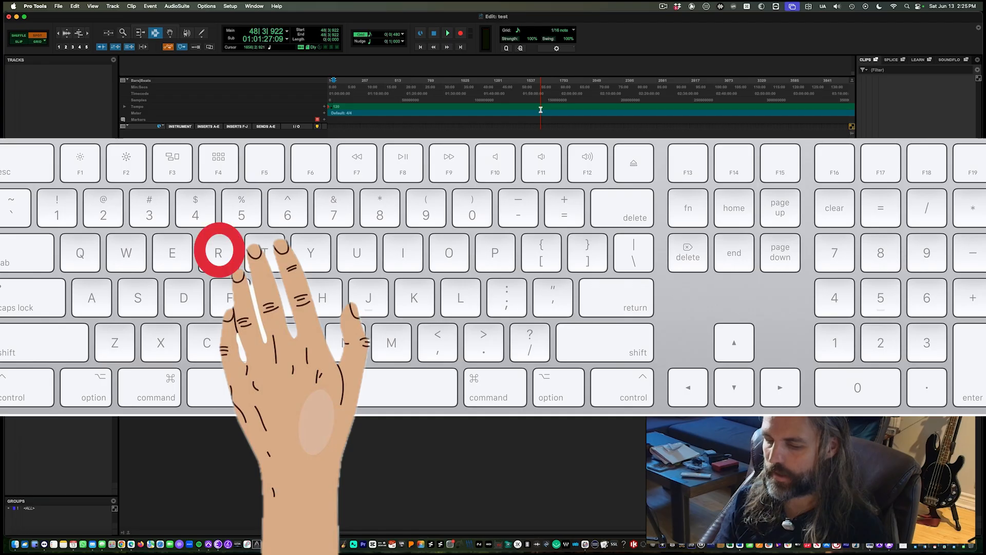
pyautogui.press('r')
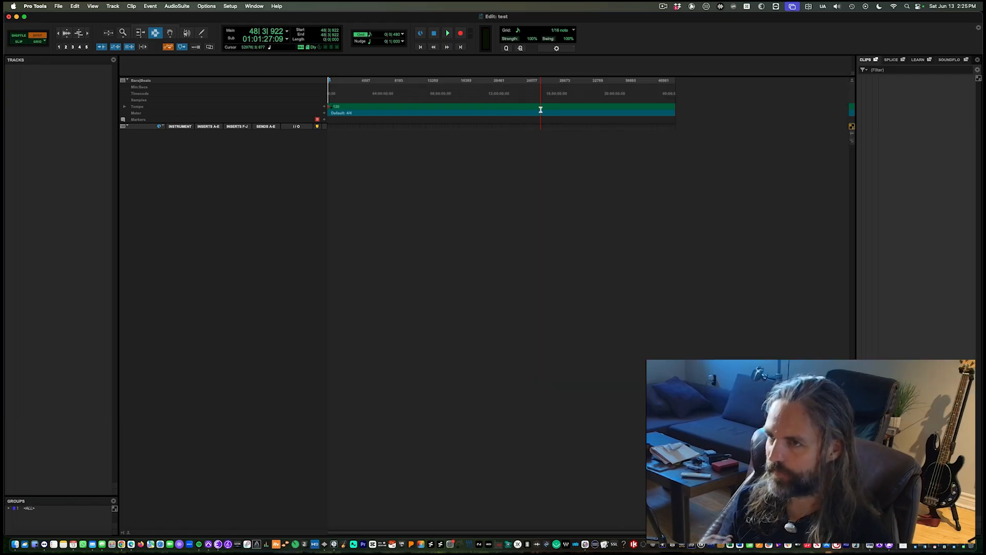
# Return the insertion point from mid-timeline to the session start, and briefly play and stop the session.
pyautogui.click(444, 103)
pyautogui.press('Return')
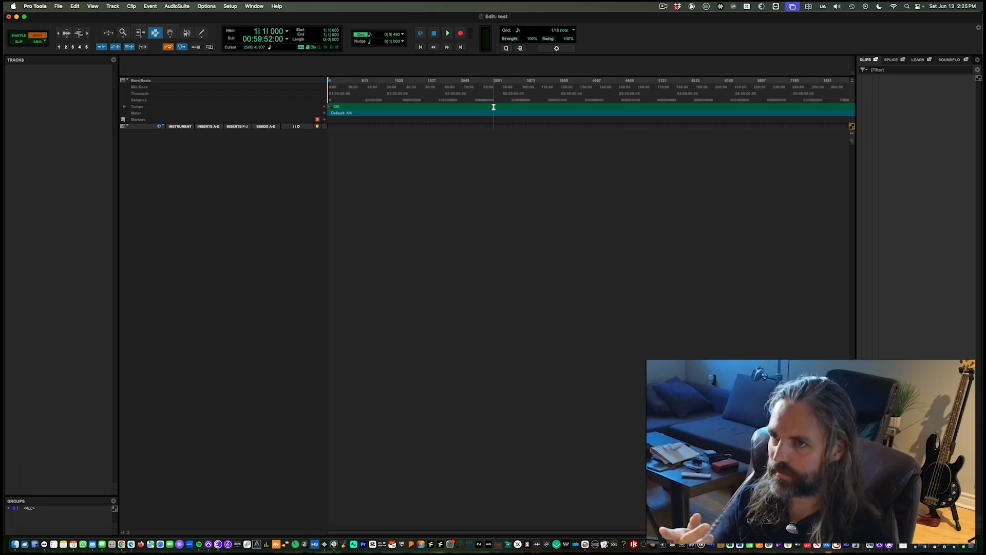
pyautogui.press('space')
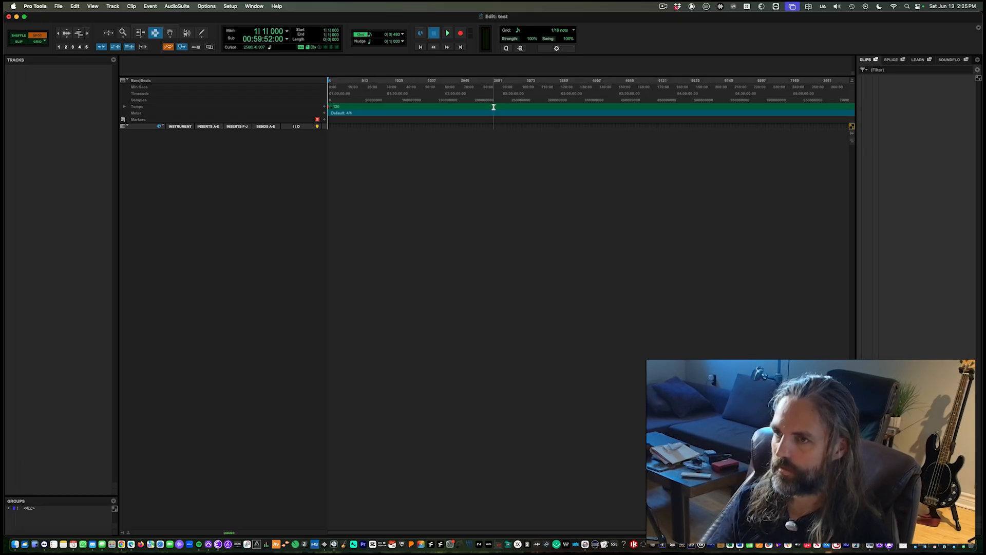
pyautogui.press('space')
# Try to start recording from the session start without any record-enabled track.
pyautogui.press('t')
pyautogui.press('t')
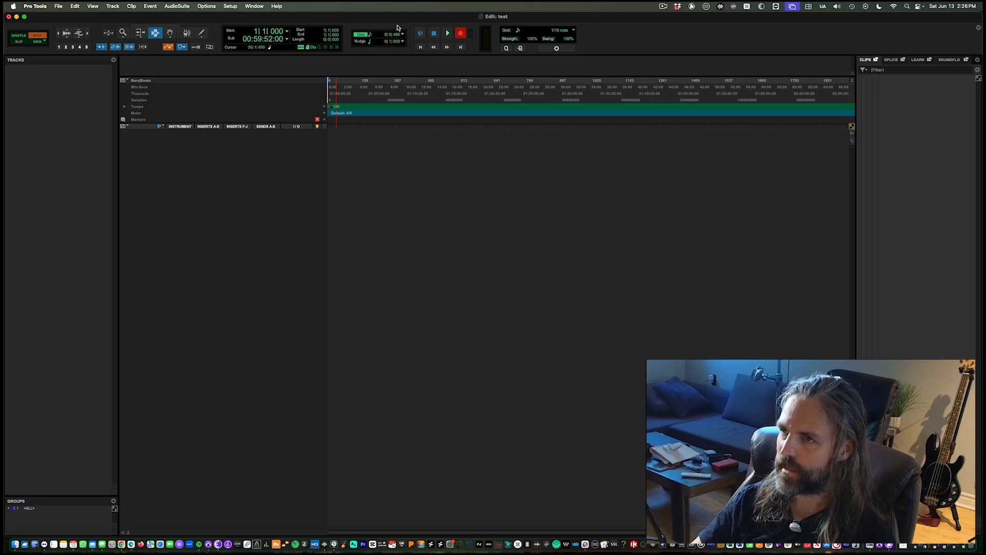
pyautogui.click(452, 30)
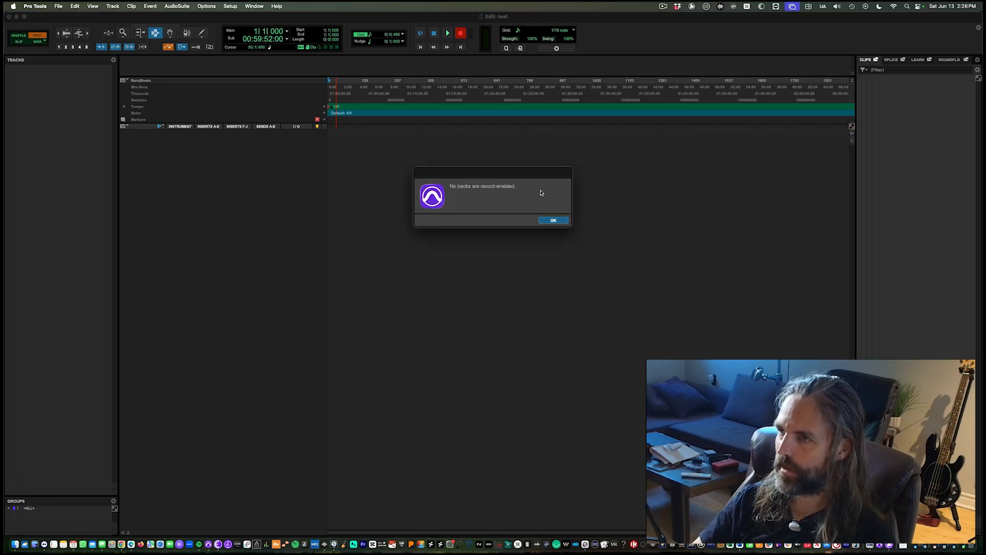
pyautogui.click(553, 219)
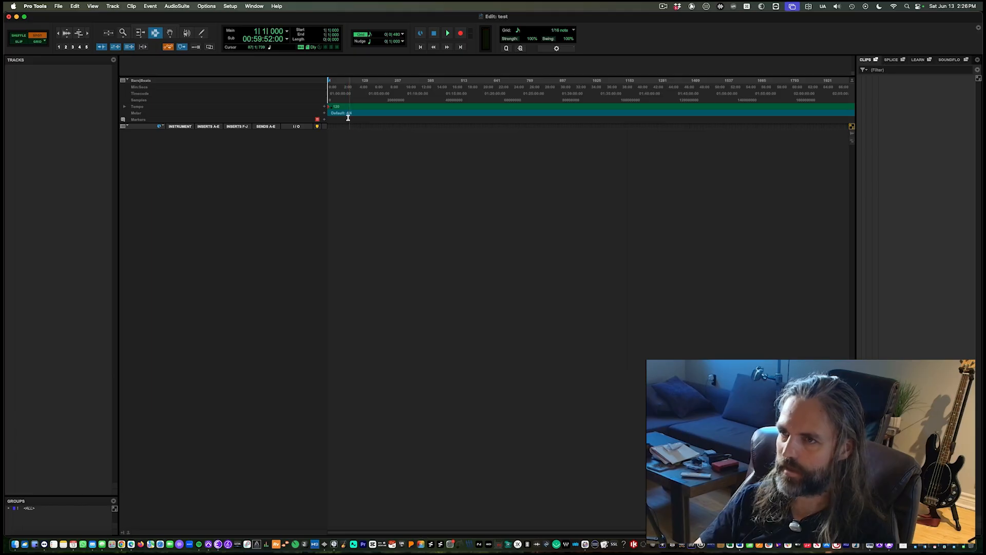
# Create one new mono audio track named Guitar.
pyautogui.click(113, 6)
pyautogui.click(114, 18)
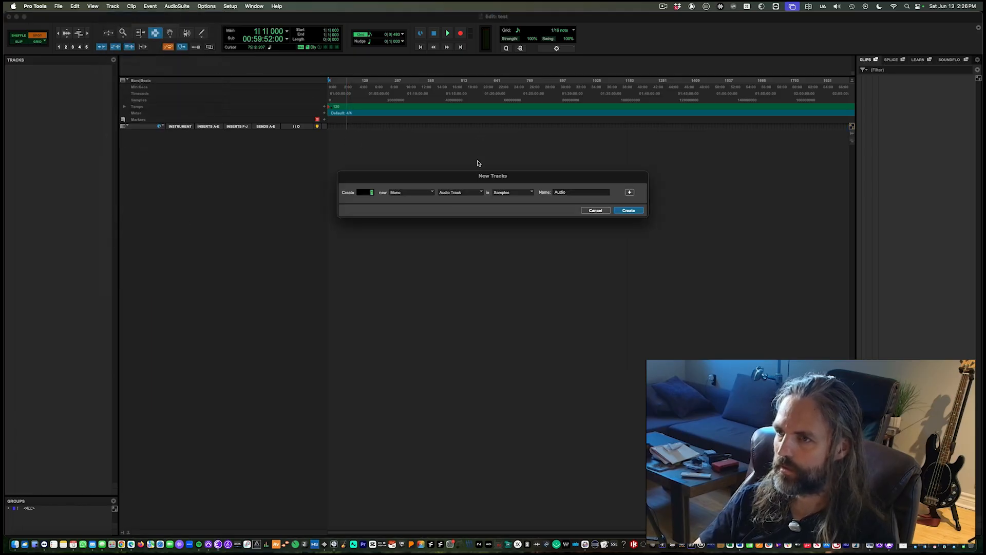
pyautogui.doubleClick(576, 193)
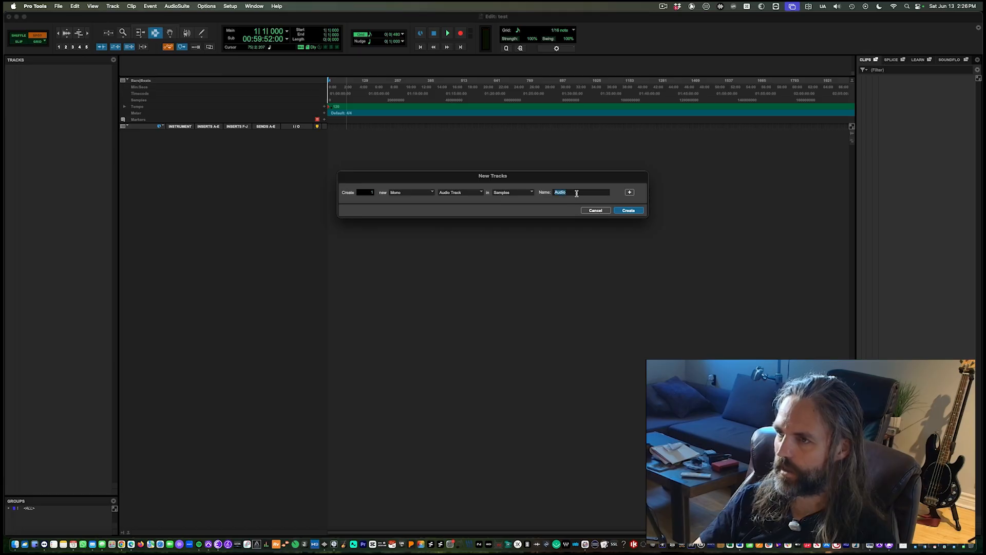
pyautogui.write('Guitar')
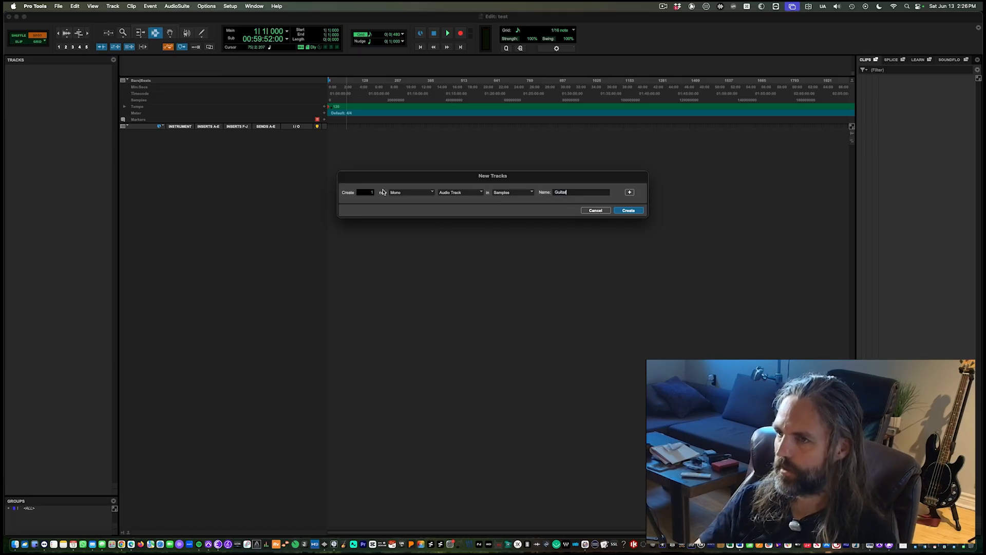
pyautogui.click(637, 211)
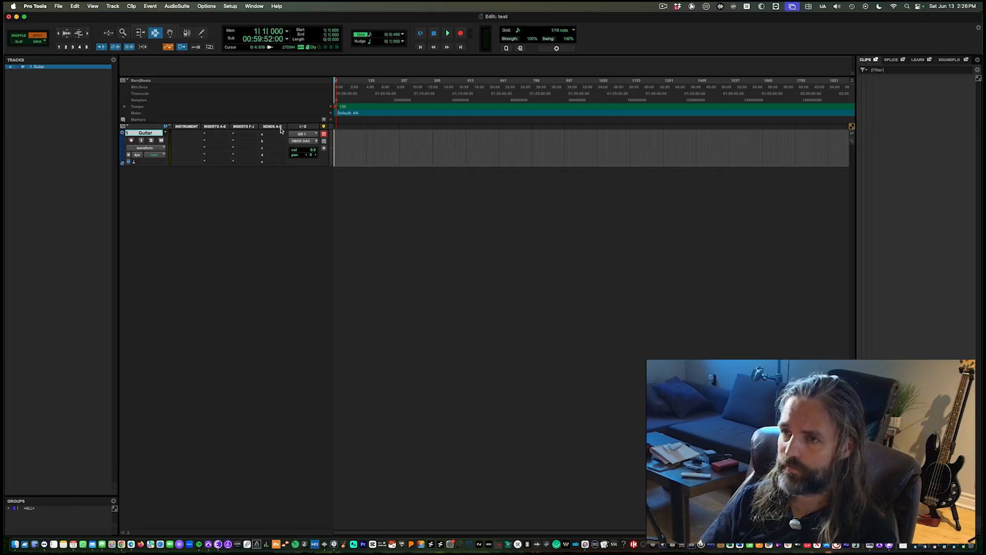
# Toggle the Inserts F-J, Sends A-E and Track Color columns off and on, and show the Sends F-J column in the Edit window.
pyautogui.rightClick(324, 127)
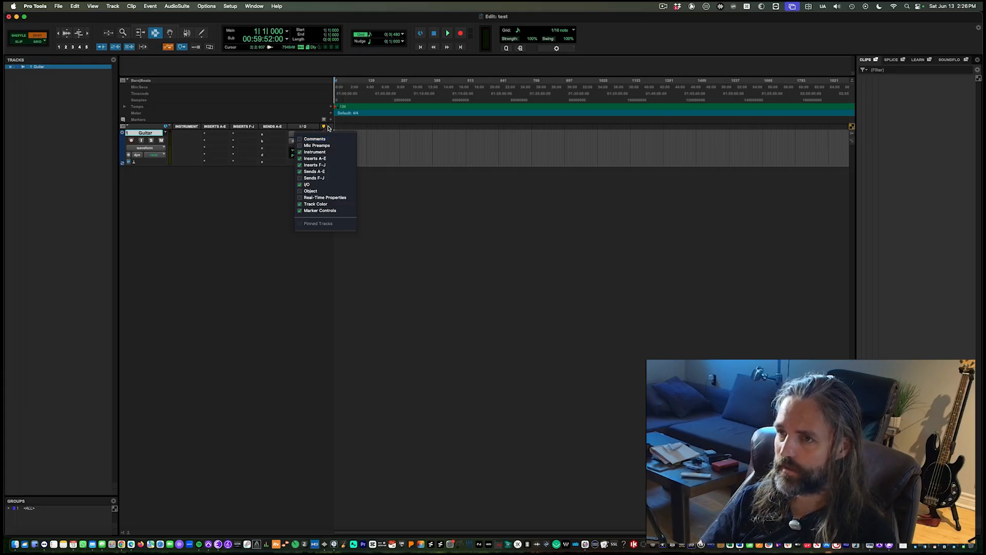
pyautogui.click(329, 126)
pyautogui.rightClick(315, 128)
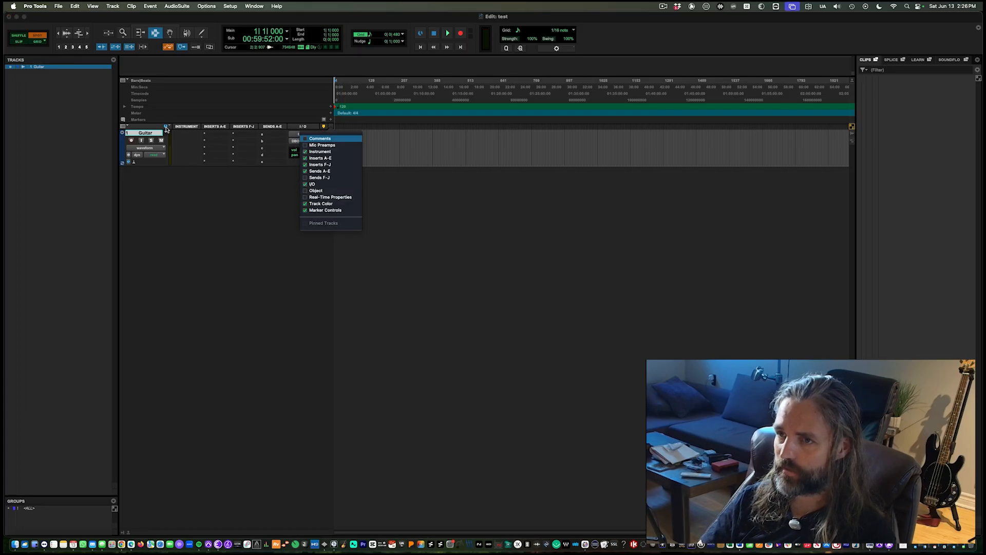
pyautogui.click(320, 164)
pyautogui.click(322, 166)
pyautogui.click(322, 172)
pyautogui.click(322, 172)
pyautogui.click(323, 204)
pyautogui.click(324, 204)
pyautogui.click(320, 178)
pyautogui.click(320, 177)
pyautogui.click(320, 177)
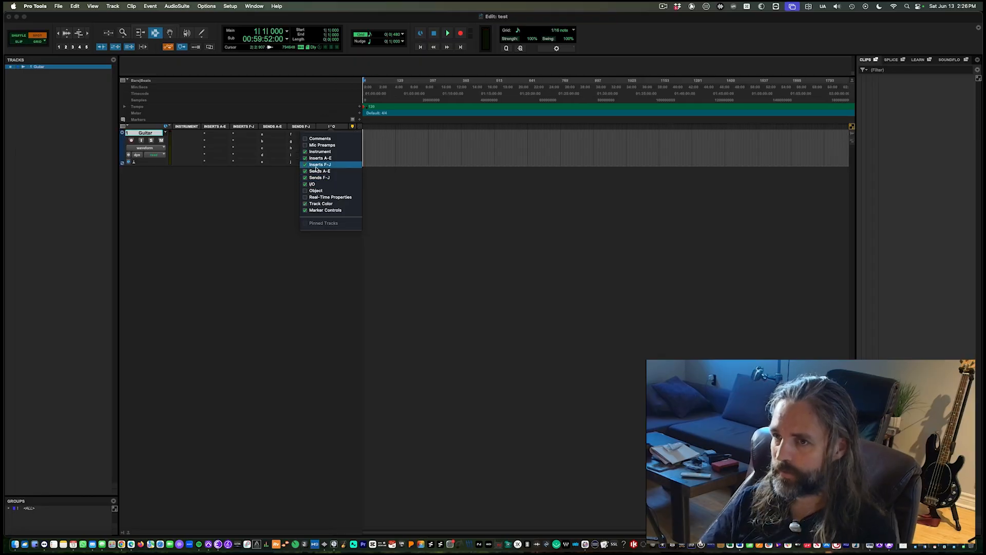
# Toggle the Inserts F-J column off and on again, and show the Comments column in the Edit window.
pyautogui.click(318, 165)
pyautogui.click(318, 164)
pyautogui.click(318, 164)
pyautogui.click(317, 164)
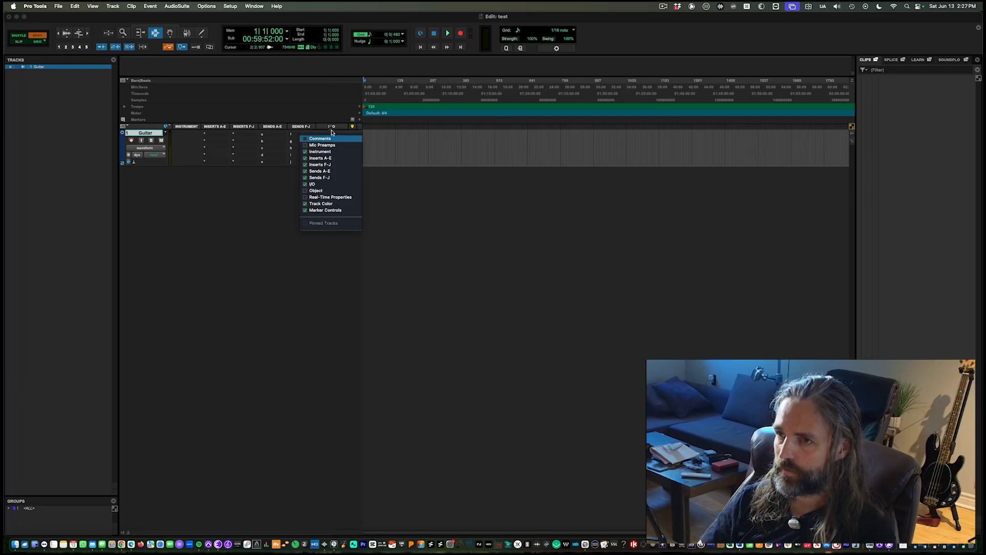
pyautogui.click(321, 139)
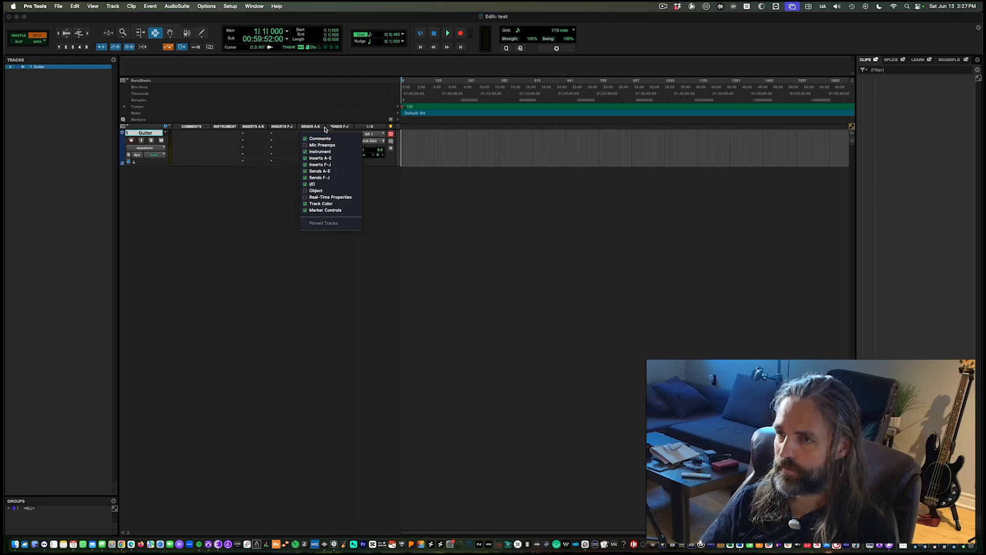
pyautogui.click(378, 138)
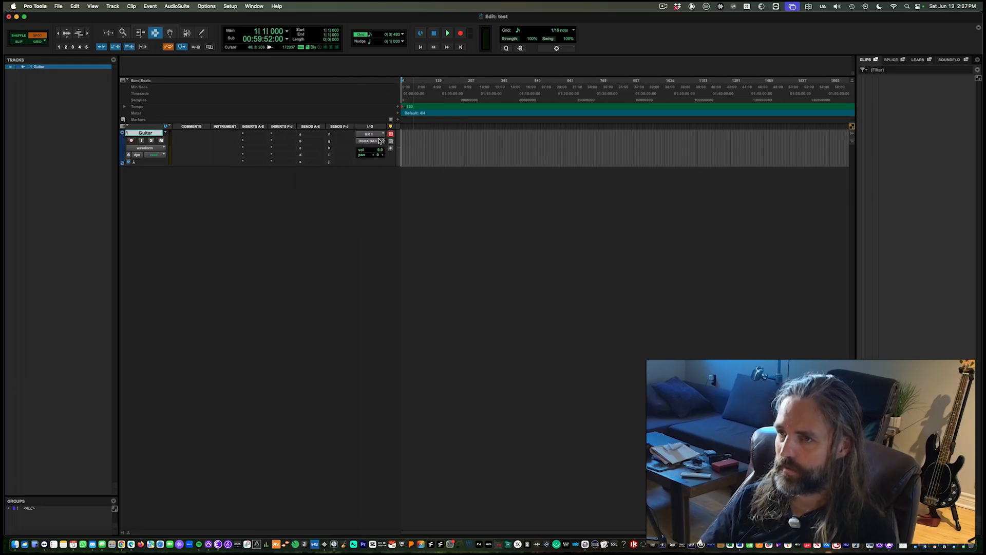
# Record-enable the Guitar track and record a short take of about two and a half bars from the session start.
pyautogui.click(145, 141)
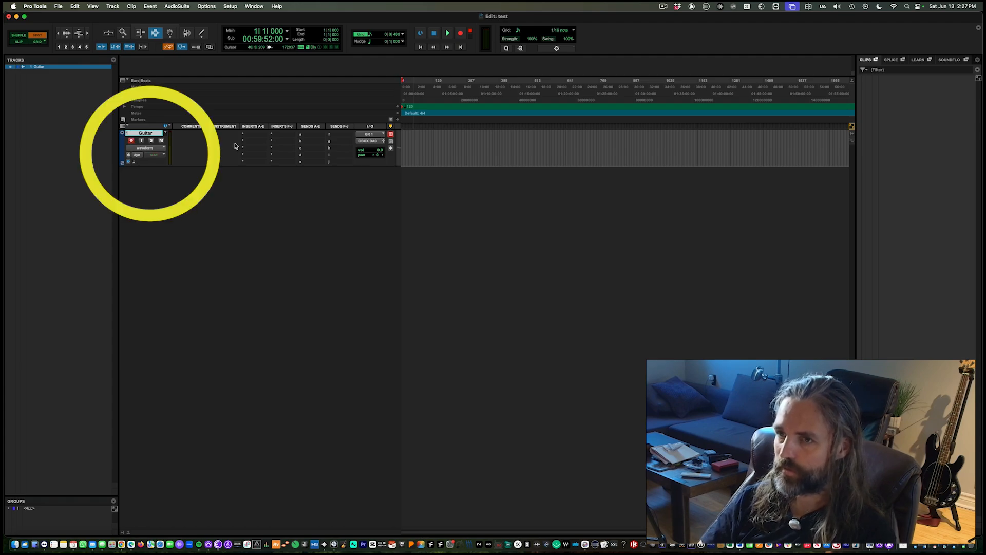
pyautogui.press('super+space')
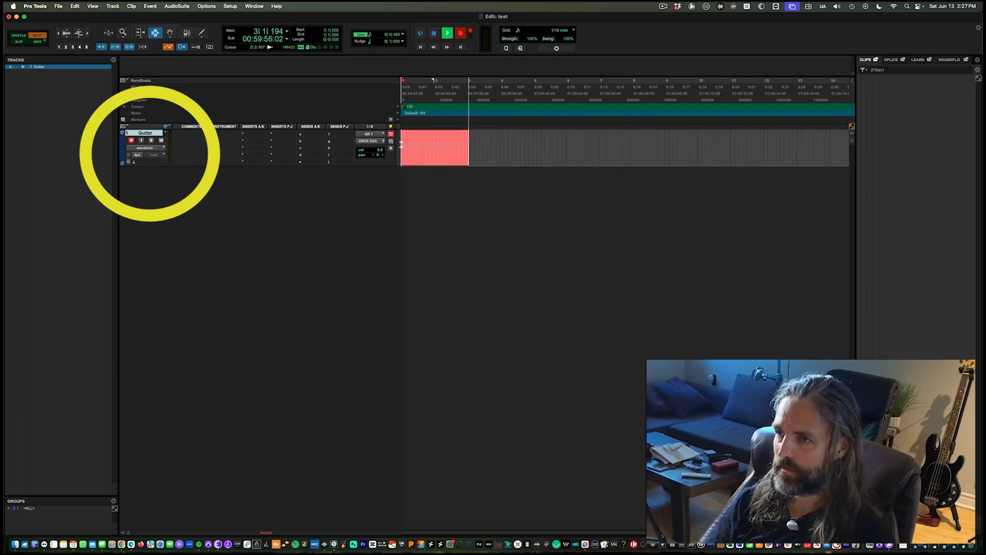
pyautogui.press('space')
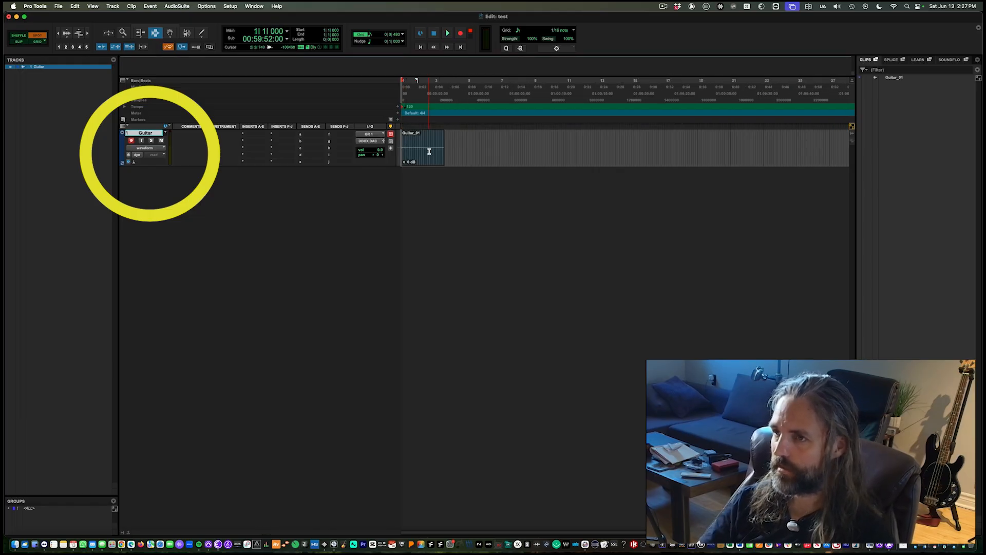
# Select a short range inside the recorded Guitar clip and zoom the timeline out and in around it.
pyautogui.moveTo(442, 155); pyautogui.dragTo(473, 154)
pyautogui.press('t')
pyautogui.press('t')
pyautogui.press('r')
pyautogui.press('r')
pyautogui.press('r')
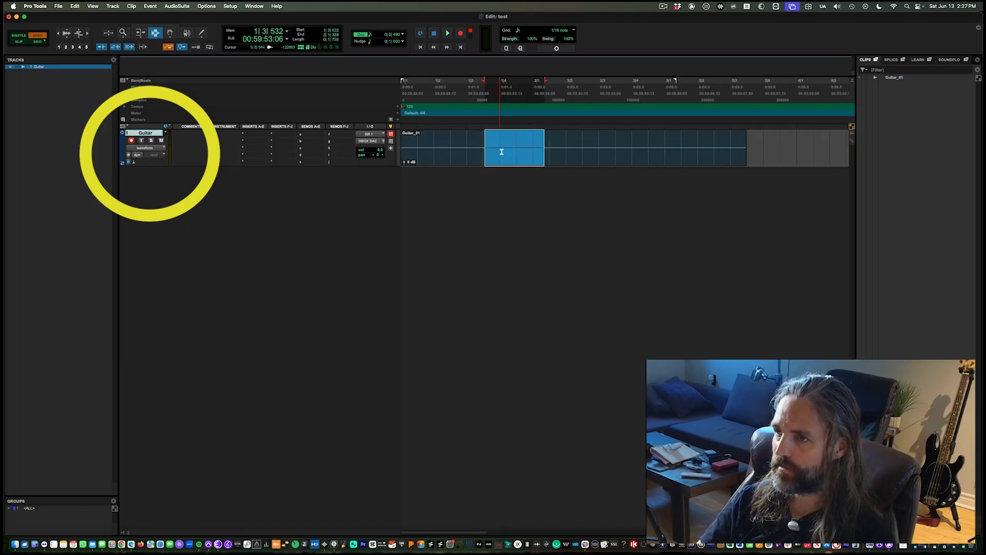
pyautogui.press('r')
# Set an insertion point near the start of the Guitar clip and zoom in and out around it repeatedly.
pyautogui.click(418, 153)
pyautogui.press('t')
pyautogui.press('t')
pyautogui.press('t')
pyautogui.press('t')
pyautogui.press('t')
pyautogui.press('r')
pyautogui.press('r')
pyautogui.press('r')
pyautogui.press('r')
pyautogui.press('t')
pyautogui.press('t')
pyautogui.press('t')
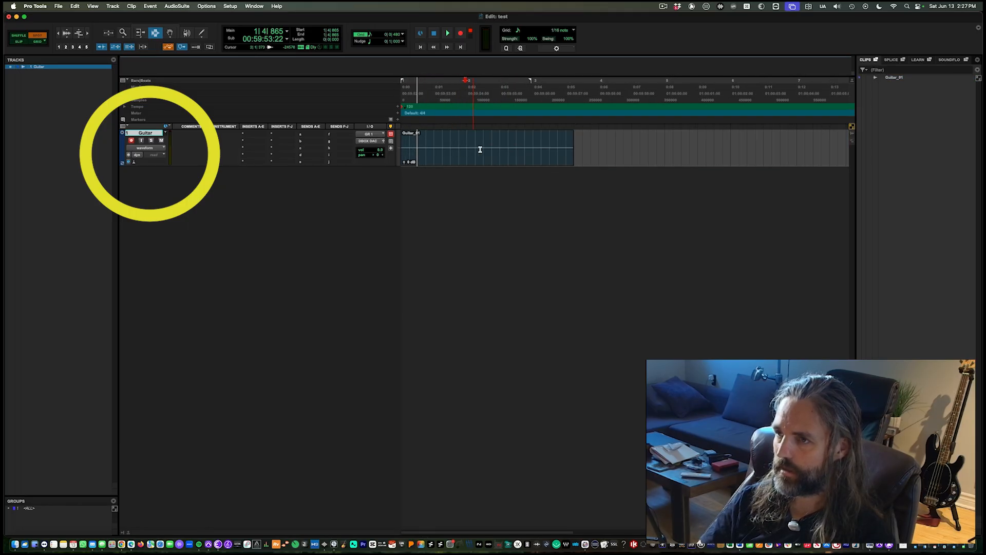
# Place the insertion point mid-clip at 2|2|505 and turn off record enable on the Guitar track.
pyautogui.click(446, 154)
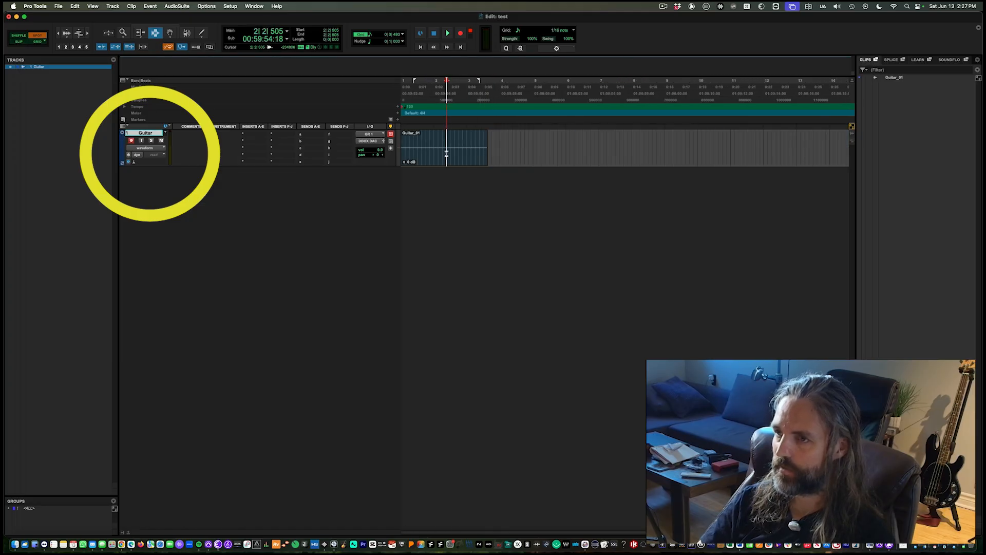
pyautogui.click(130, 140)
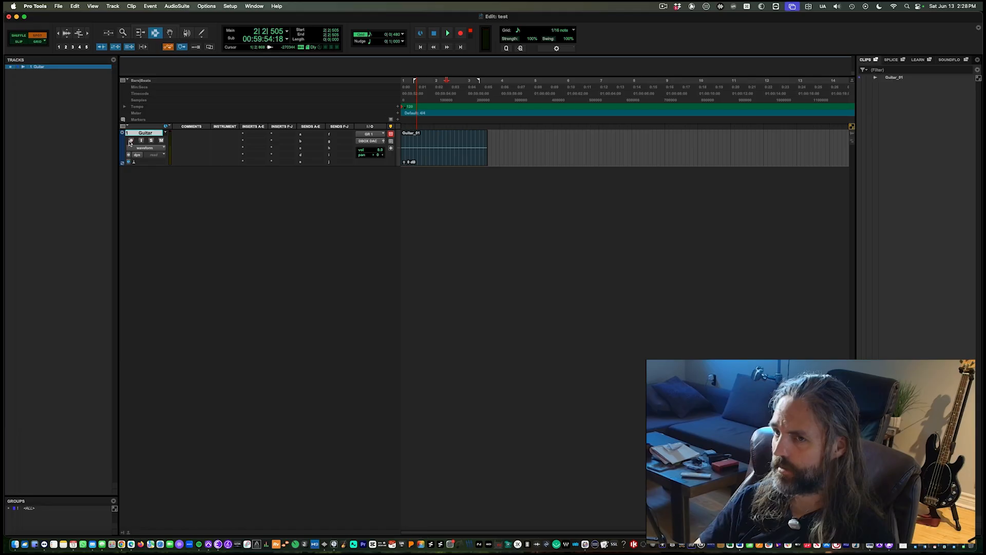
pyautogui.click(131, 141)
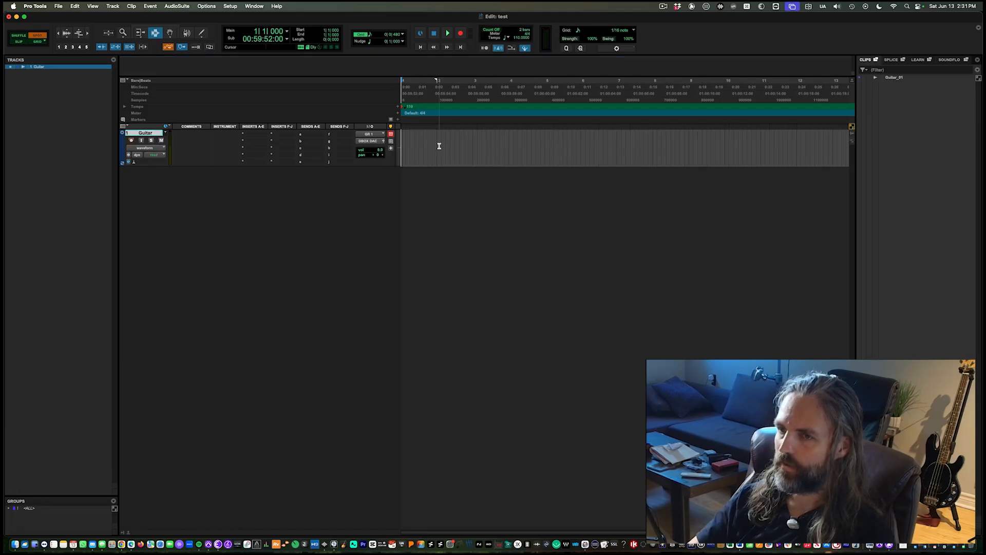
# Create one new stereo instrument track based on ticks, keeping the default name.
pyautogui.press('shift+super+n')
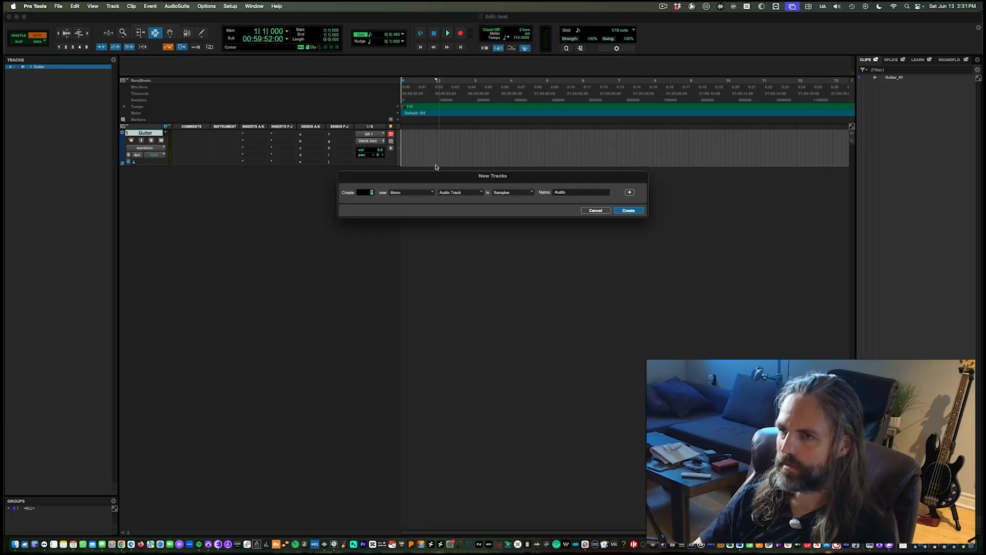
pyautogui.click(422, 194)
pyautogui.click(420, 201)
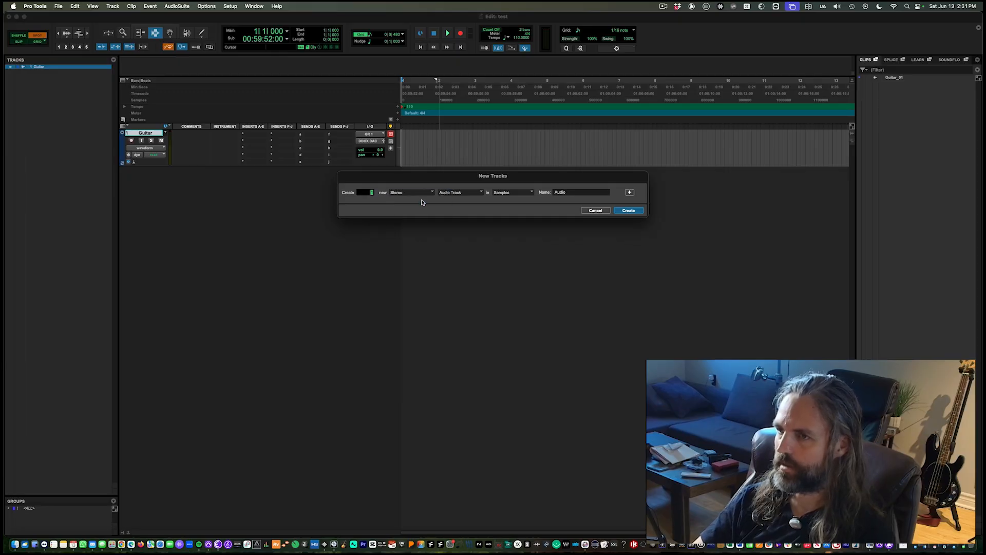
pyautogui.click(479, 195)
pyautogui.click(478, 227)
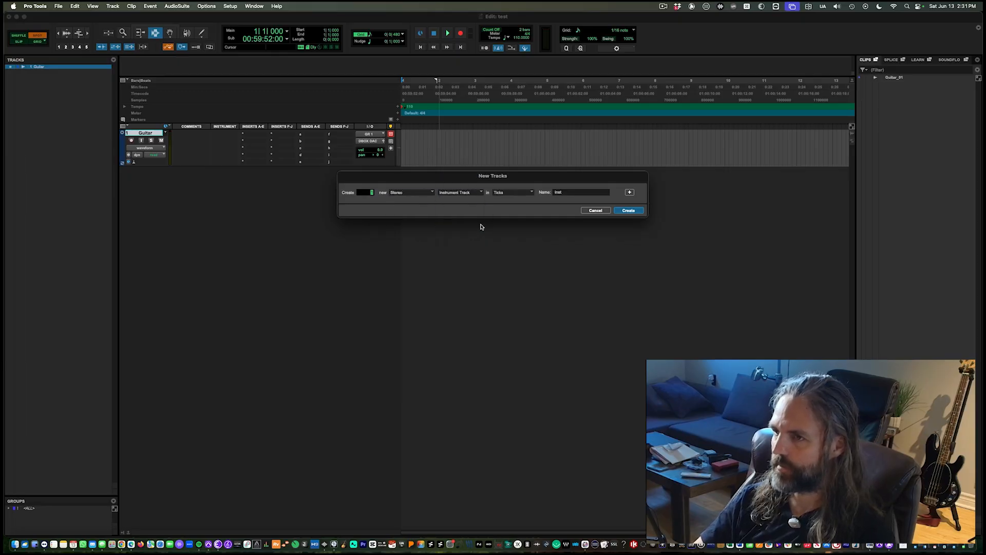
pyautogui.click(629, 211)
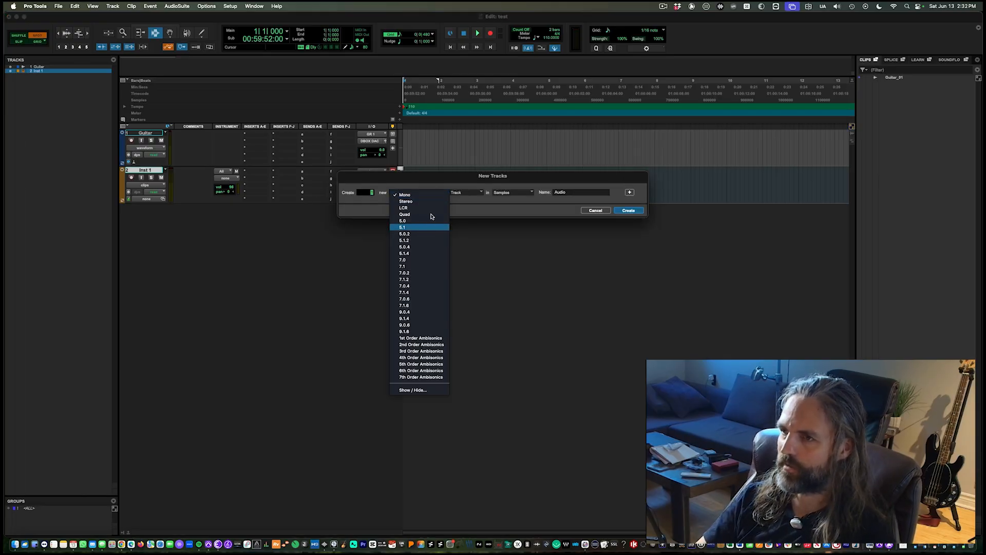
# Create one new MIDI track below the instrument track and record-enable it.
pyautogui.click(472, 211)
pyautogui.click(456, 193)
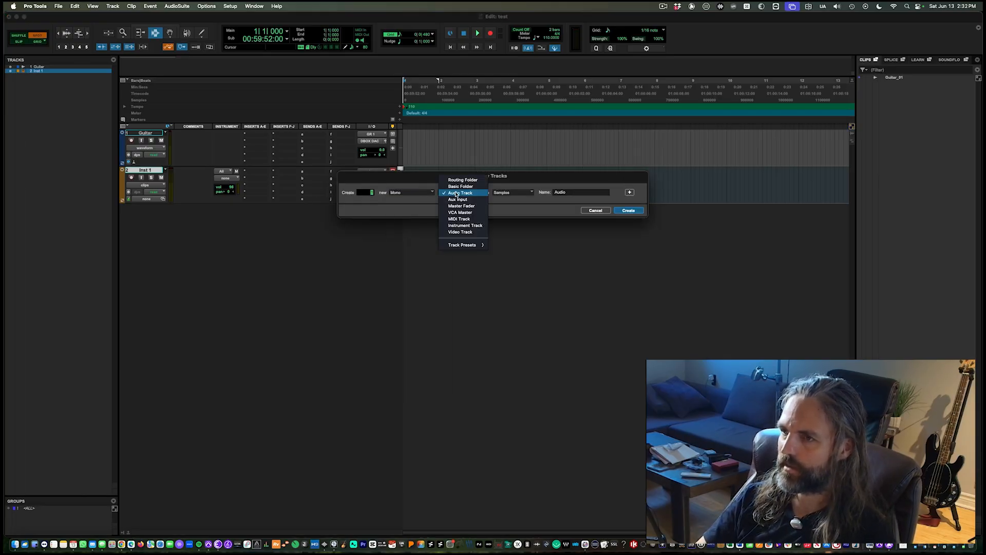
pyautogui.click(459, 219)
pyautogui.press('Return')
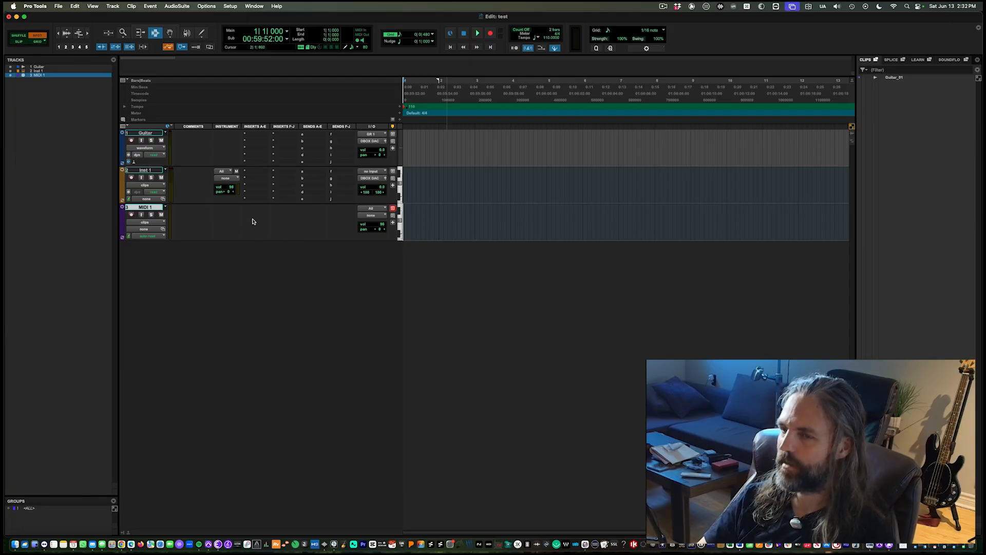
pyautogui.click(131, 214)
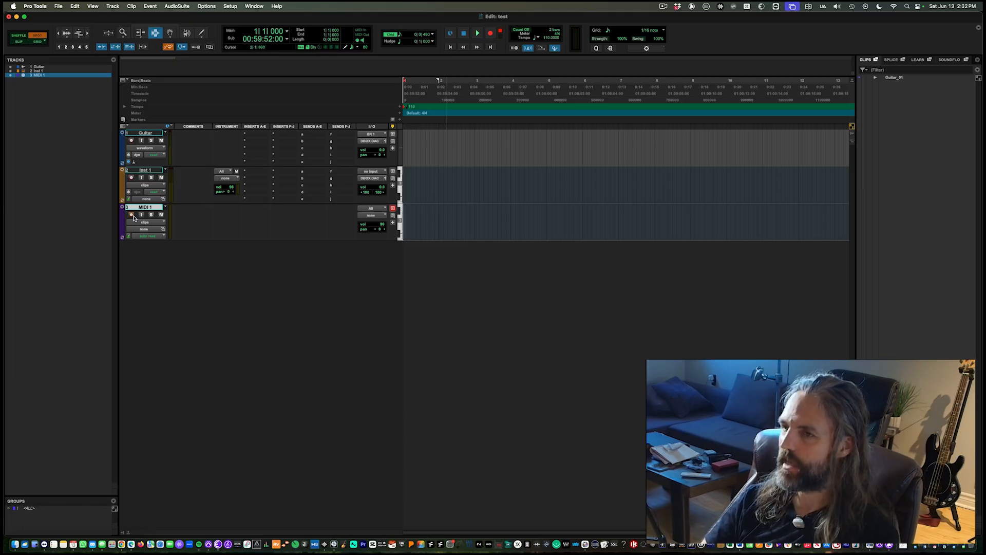
# Select the Inst 1 track and look at the plug-in choices for its insert slots.
pyautogui.click(154, 170)
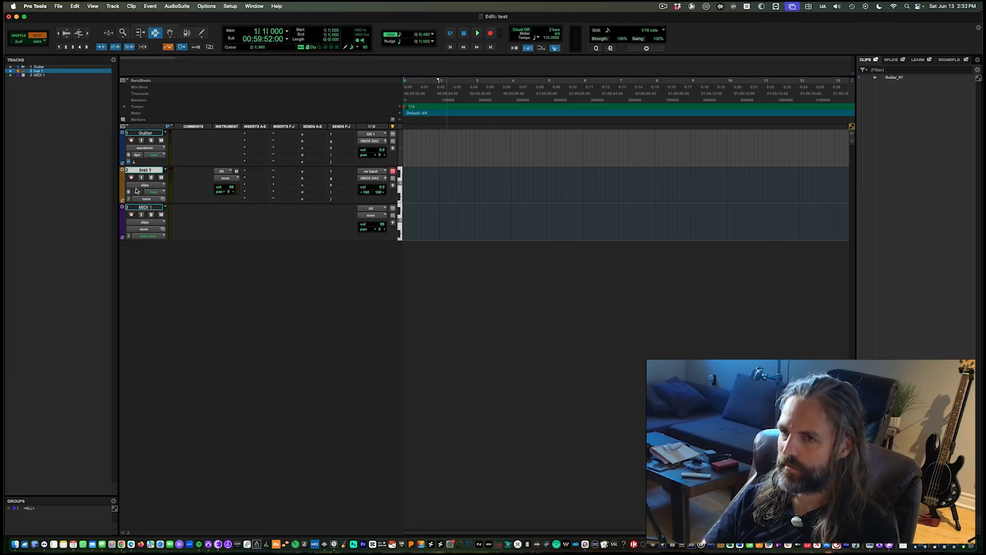
pyautogui.click(256, 181)
pyautogui.moveTo(291, 181)
pyautogui.click(245, 176)
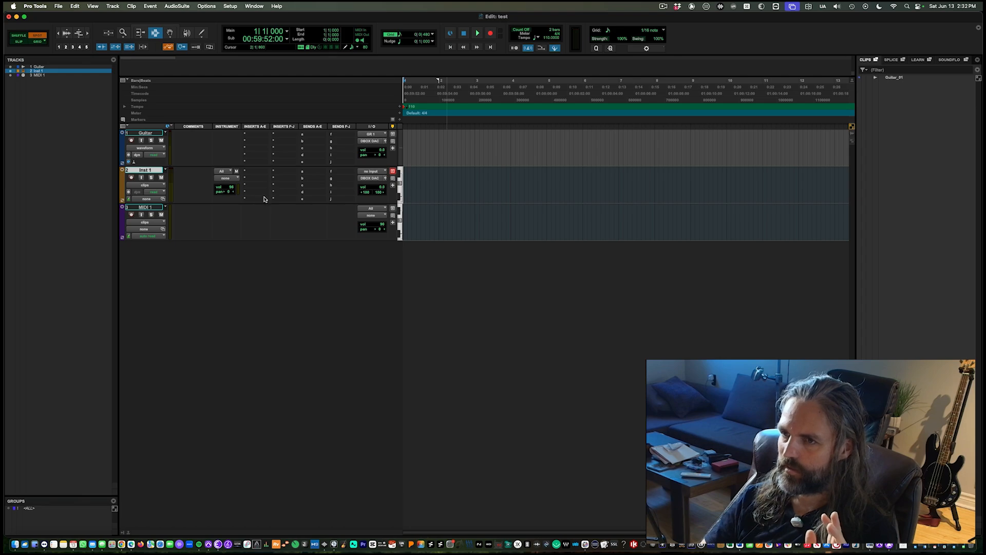
# Hide the Inserts F-J column in the Edit window and show it again.
pyautogui.rightClick(252, 158)
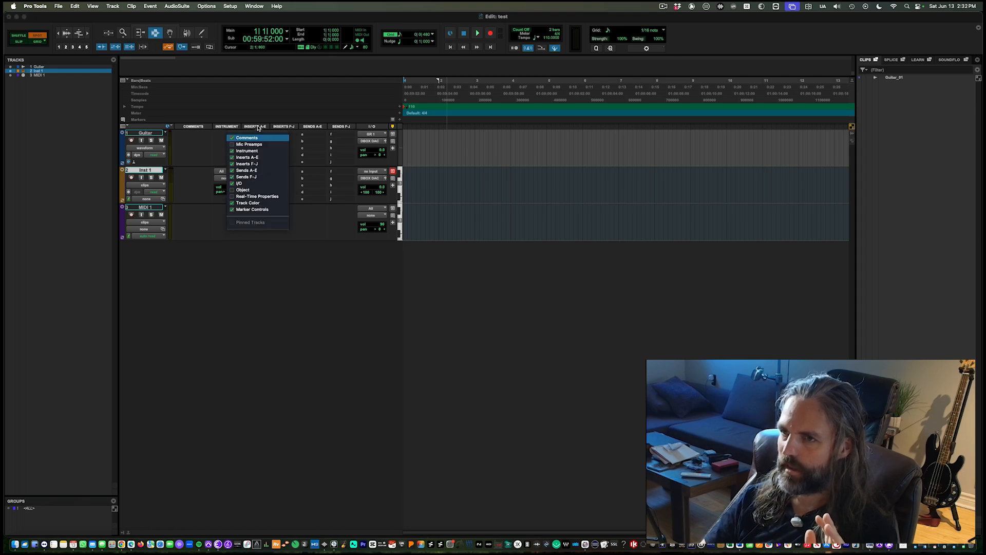
pyautogui.click(247, 163)
pyautogui.click(254, 129)
pyautogui.rightClick(248, 127)
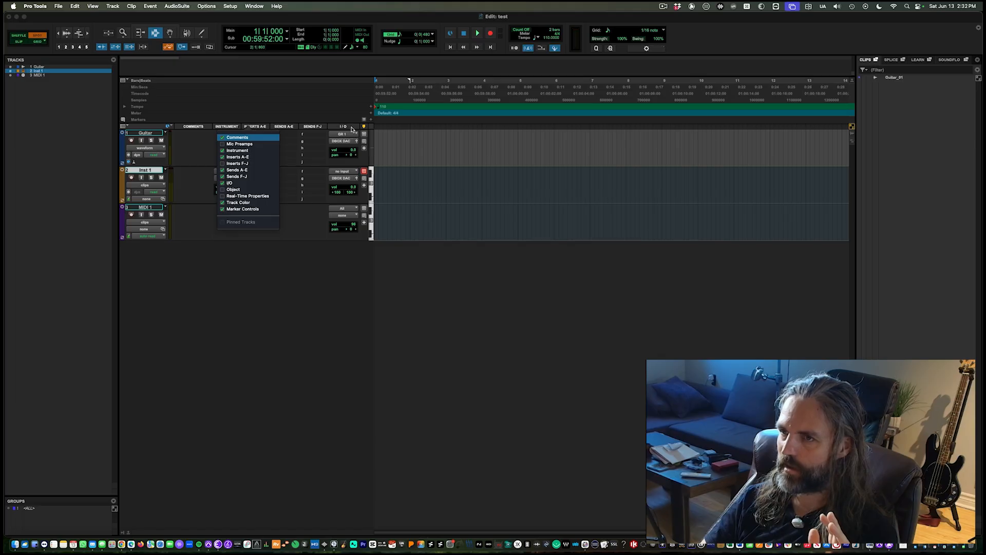
pyautogui.click(233, 164)
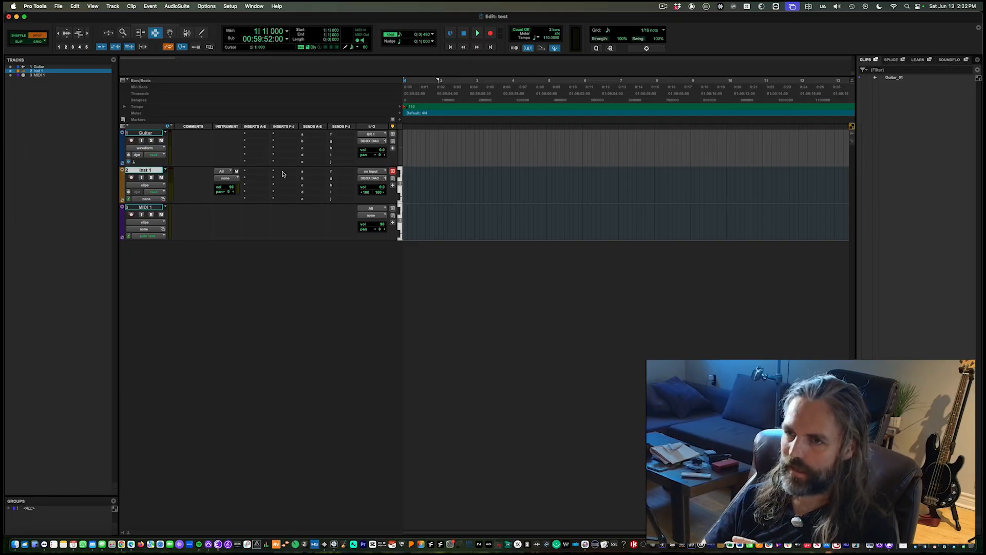
# Insert the stereo Xpand!2 instrument plug-in in the Inst 1 track's first insert slot and close the plug-in window.
pyautogui.click(256, 177)
pyautogui.click(222, 157)
pyautogui.click(251, 176)
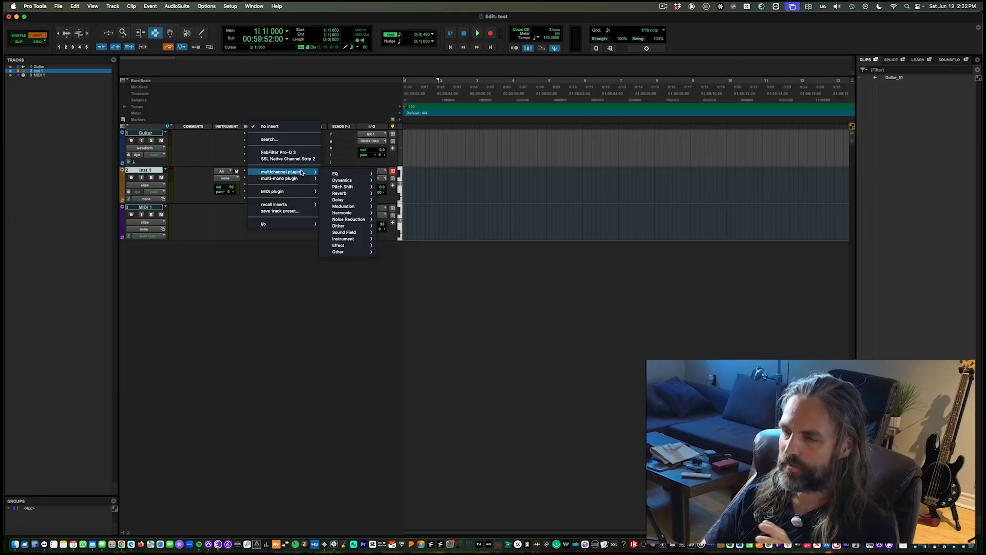
pyautogui.moveTo(343, 239)
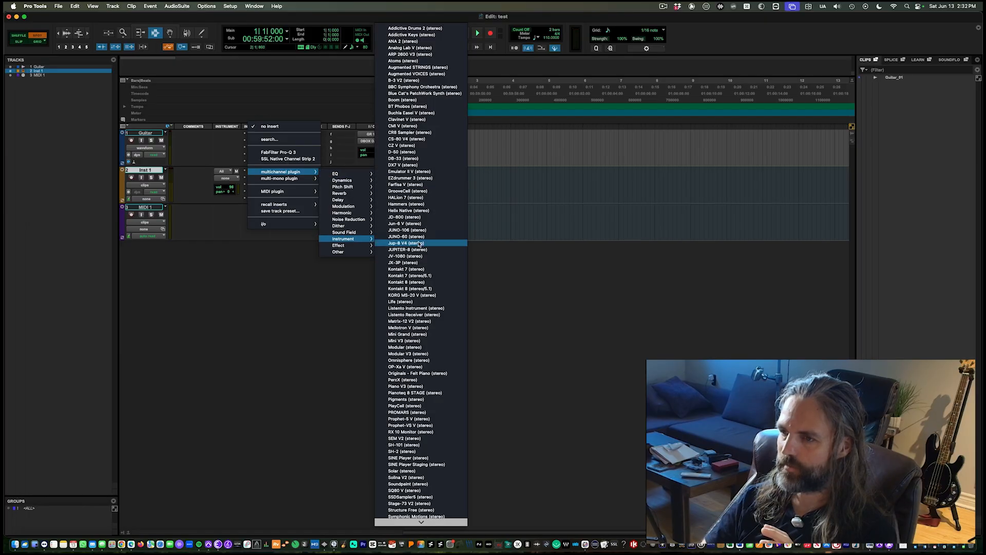
pyautogui.scroll(-5, 421, 257)
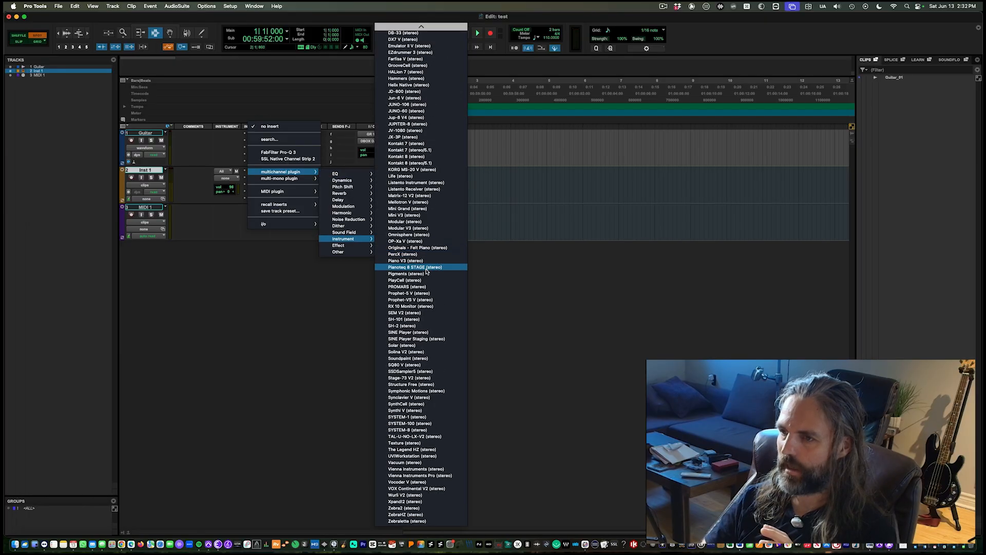
pyautogui.click(405, 501)
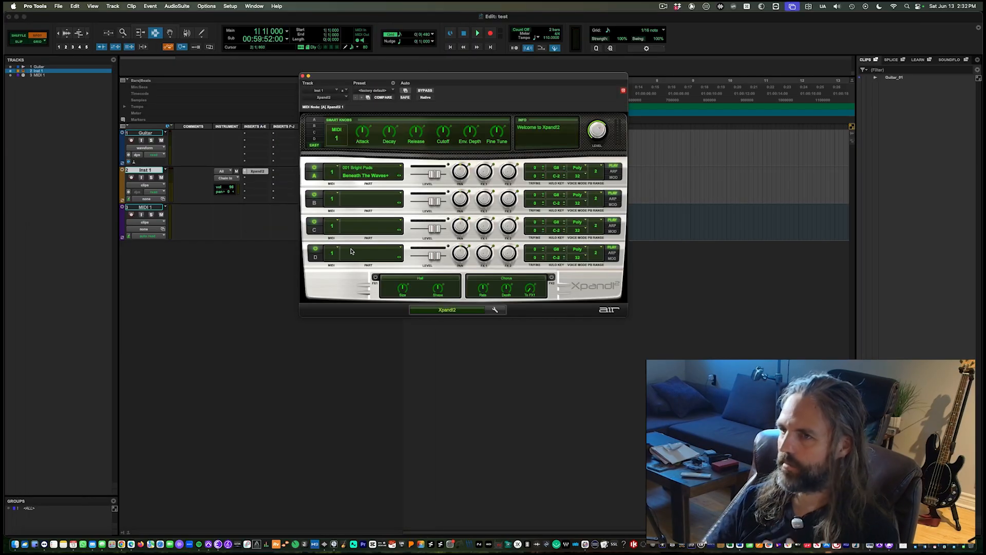
pyautogui.press('super+w')
pyautogui.click(425, 183)
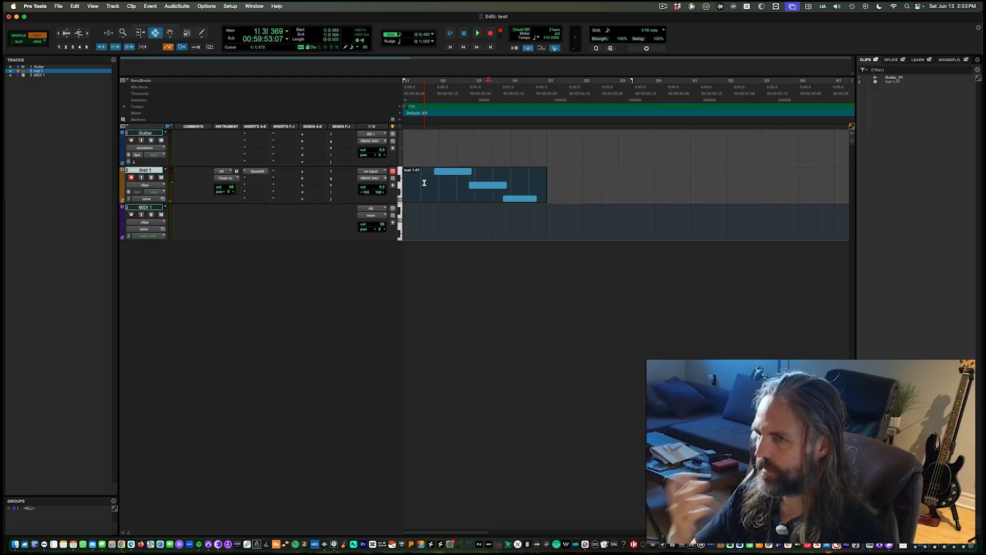
# Bring up the Spot dialog for the Inst 1 clip with the Grabber tool and cancel it.
pyautogui.press('F8')
pyautogui.click(451, 169)
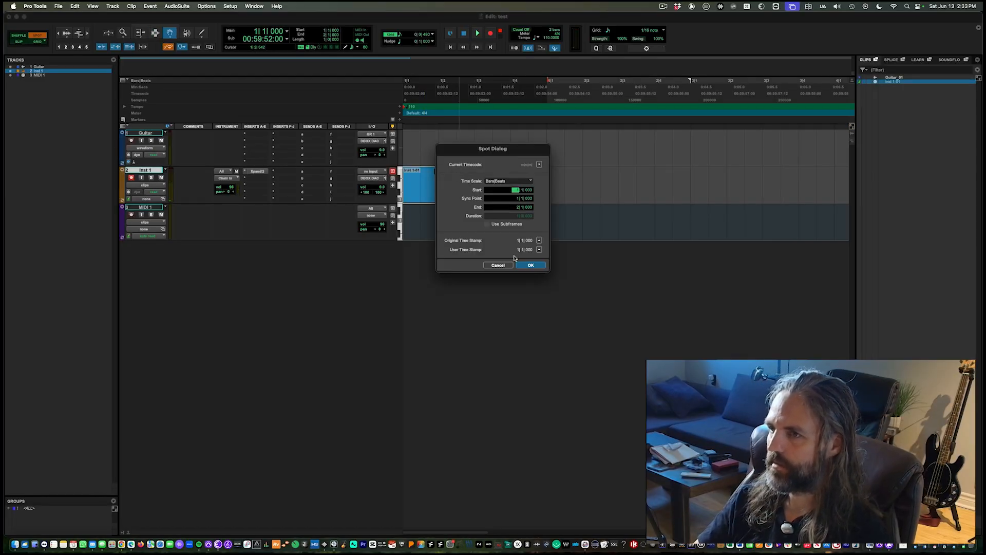
pyautogui.click(498, 265)
# Switch to Grid mode and select all of bar 1 on the Guitar track.
pyautogui.press('F4')
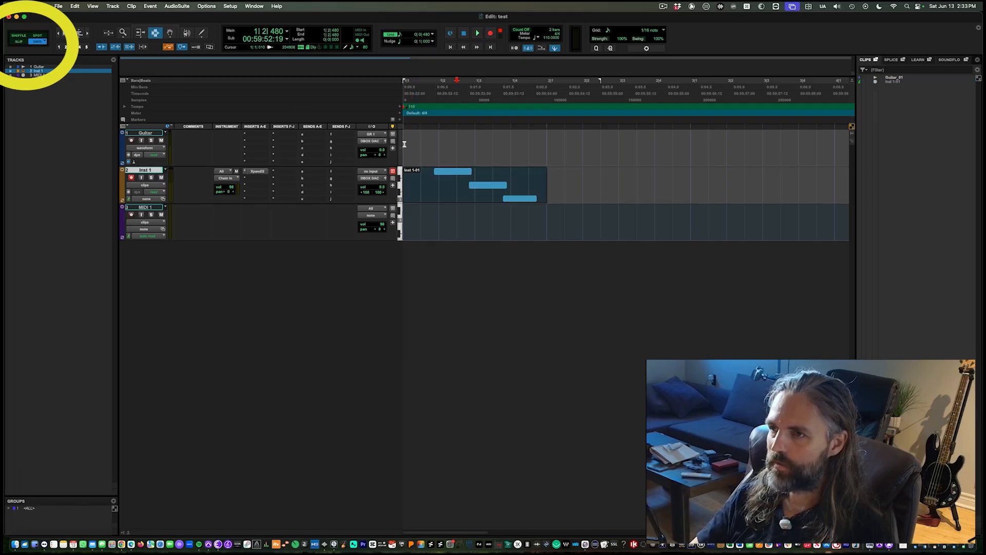
pyautogui.moveTo(403, 144); pyautogui.dragTo(611, 140)
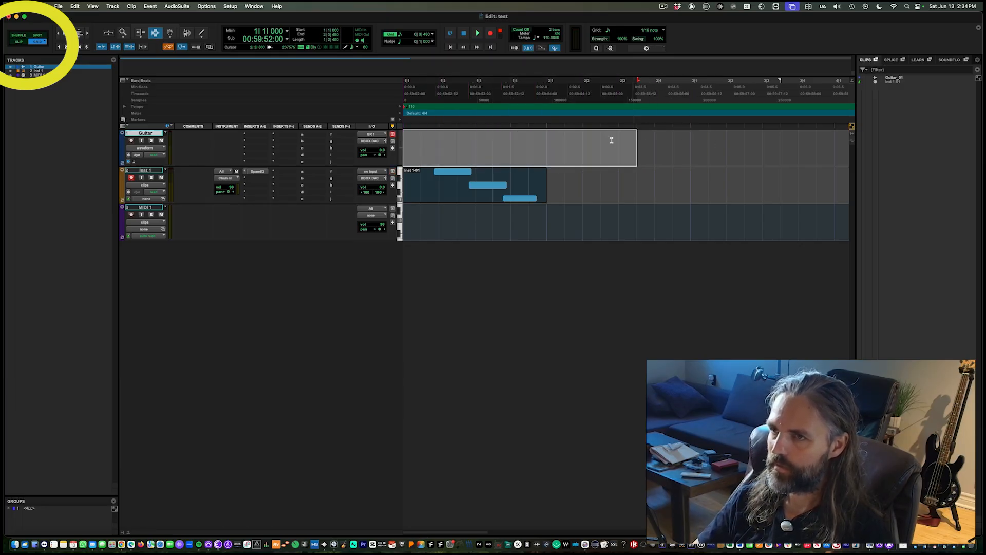
pyautogui.moveTo(414, 150); pyautogui.dragTo(547, 149)
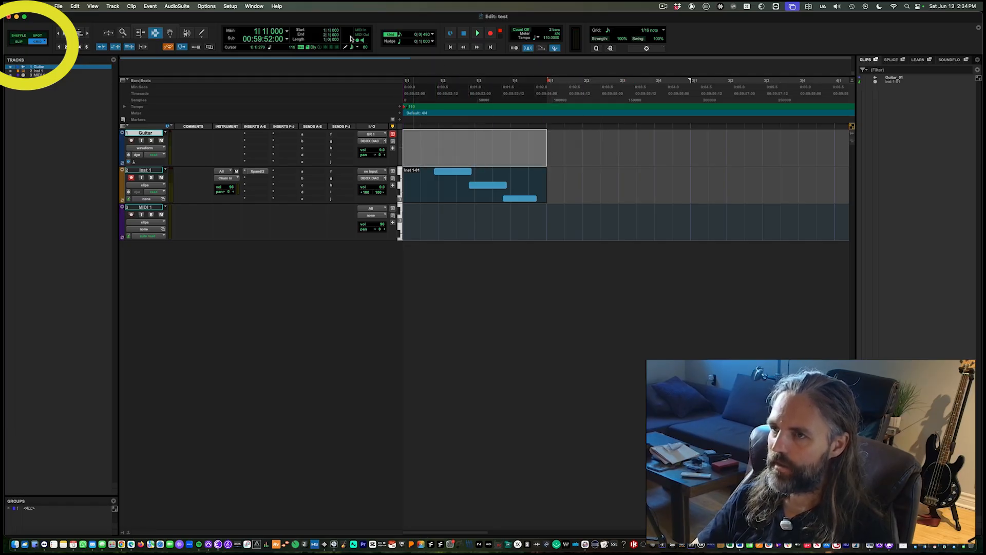
# Toggle the grid line display off and on, and set the grid value to 1 bar.
pyautogui.click(392, 35)
pyautogui.click(393, 35)
pyautogui.click(393, 35)
pyautogui.click(394, 36)
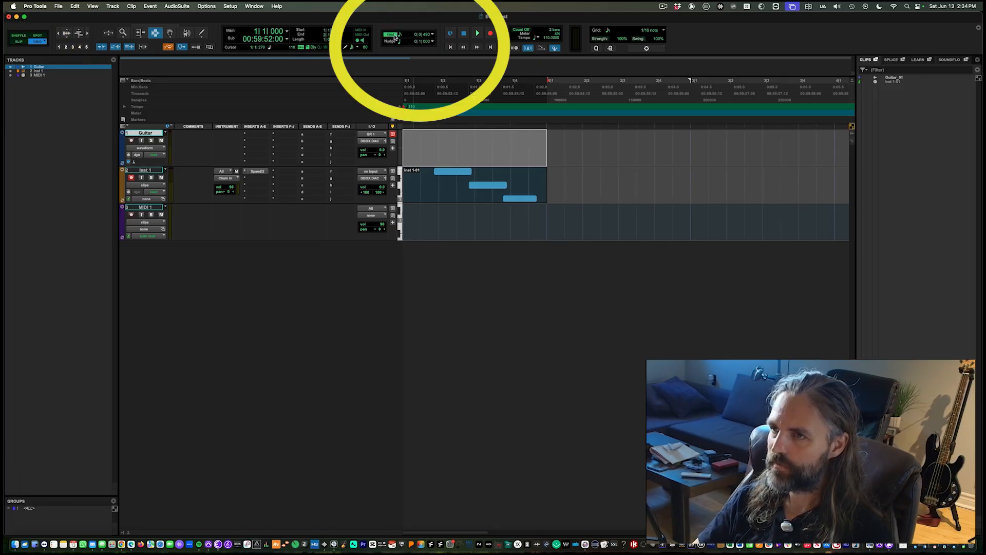
pyautogui.click(432, 35)
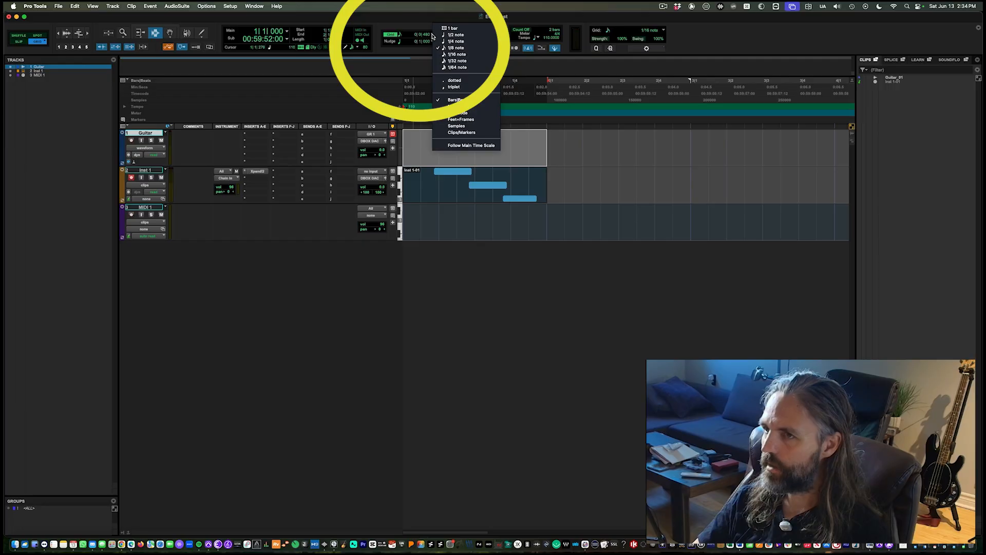
pyautogui.click(471, 28)
# Make test selections on the Guitar and Inst 1 tracks that snap to whole bars.
pyautogui.click(533, 147)
pyautogui.moveTo(532, 147); pyautogui.dragTo(723, 154)
pyautogui.click(554, 183)
pyautogui.moveTo(555, 182); pyautogui.dragTo(406, 140)
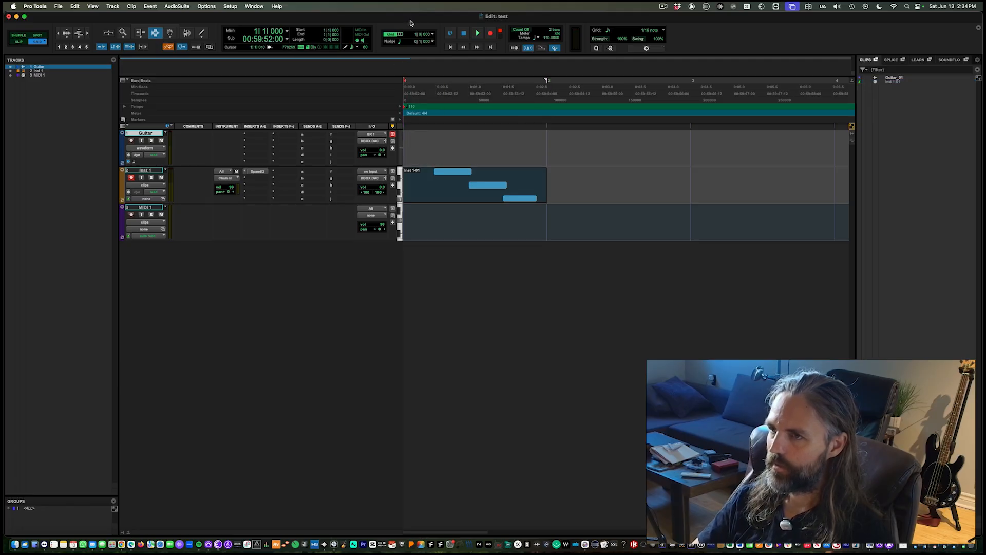
# Set the grid value to a 1/8 note and select all of bar 1 on the Guitar track.
pyautogui.click(433, 35)
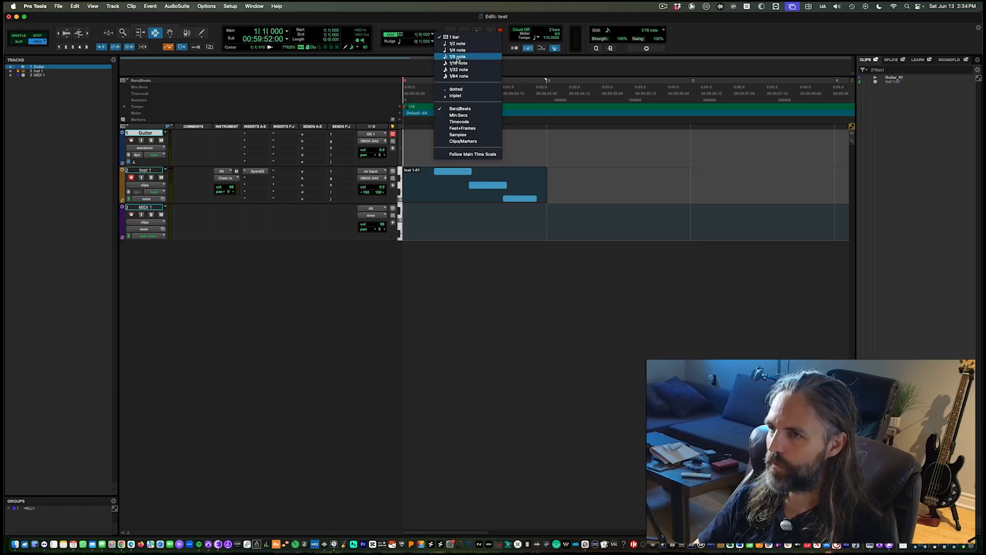
pyautogui.click(460, 62)
pyautogui.click(419, 140)
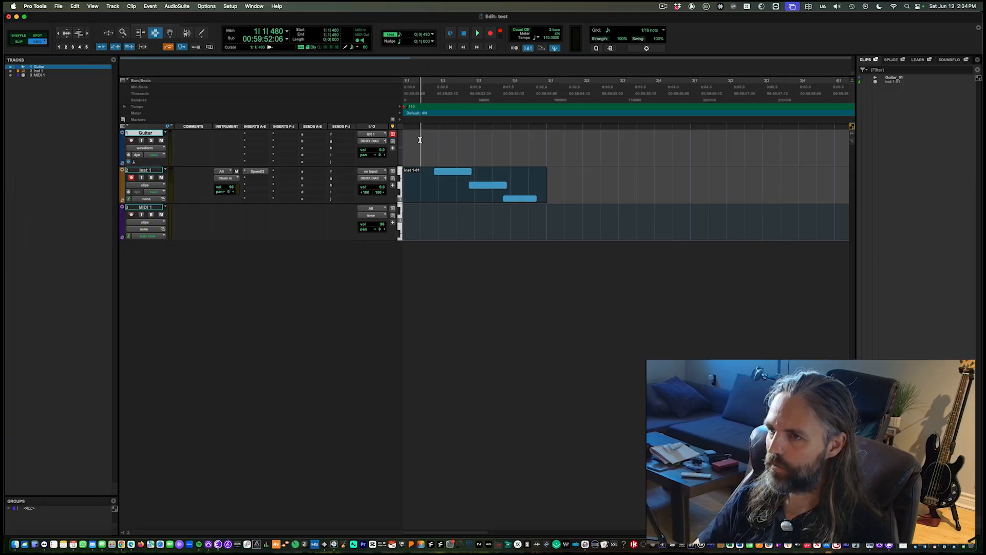
pyautogui.moveTo(405, 141); pyautogui.dragTo(556, 137)
pyautogui.click(554, 137)
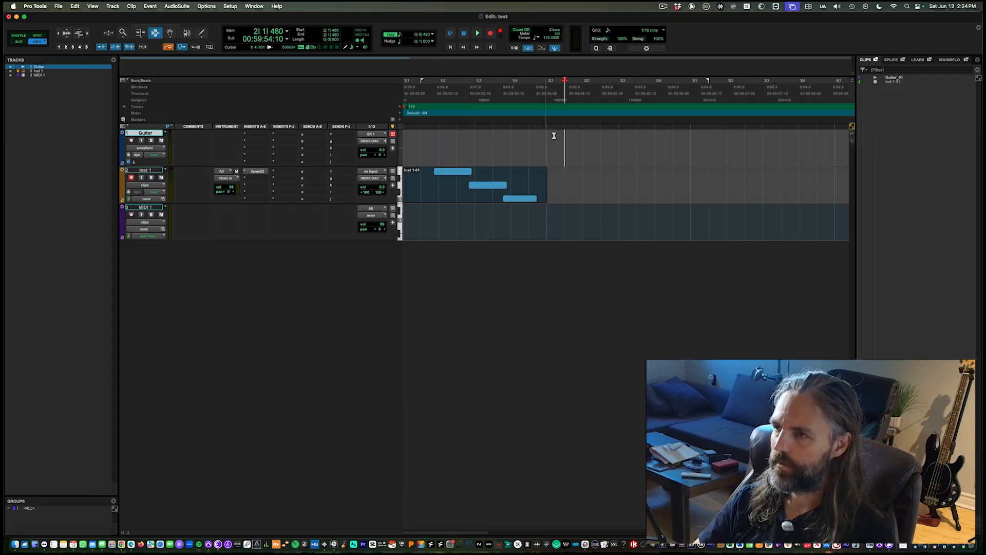
pyautogui.moveTo(521, 139); pyautogui.dragTo(402, 134)
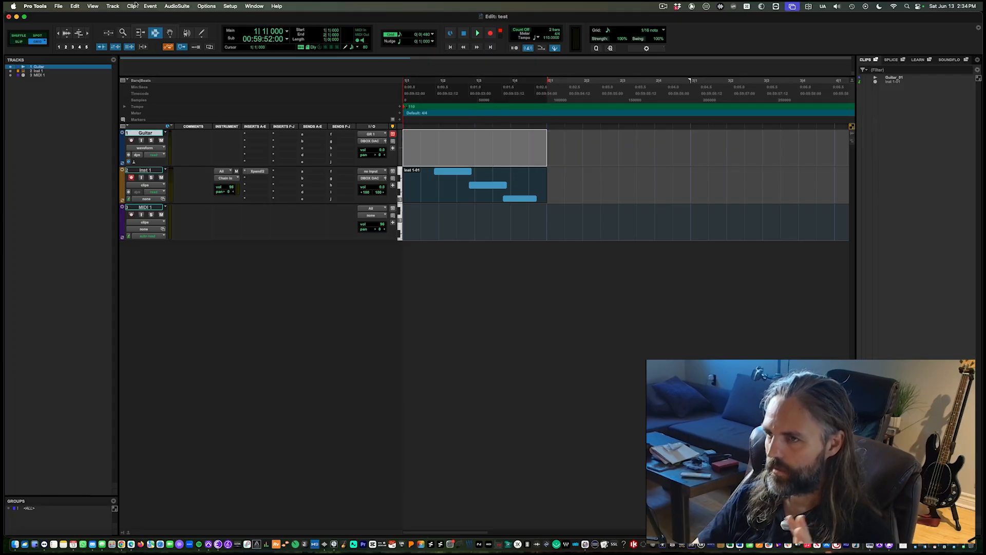
# Create a click track in the session.
pyautogui.click(113, 6)
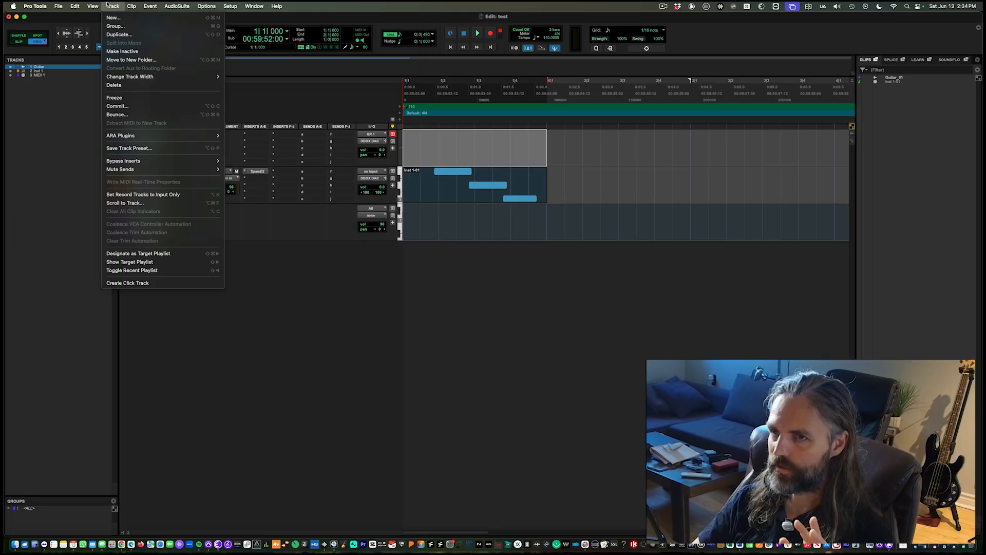
pyautogui.click(165, 282)
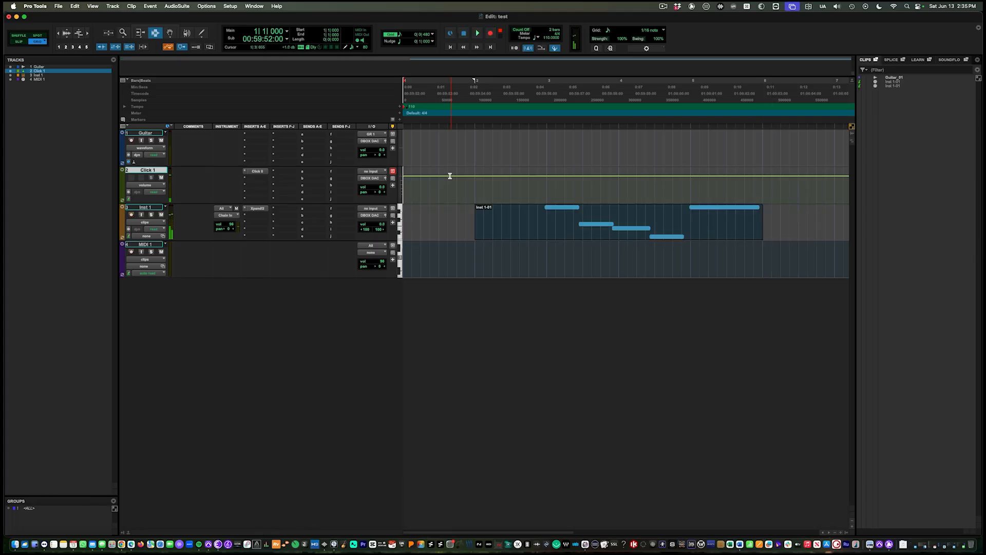
# Select part of the Inst 1 clip from the start of bar 3 to just past bar 4 on the 1/8-note grid.
pyautogui.click(566, 220)
pyautogui.press('r')
pyautogui.press('t')
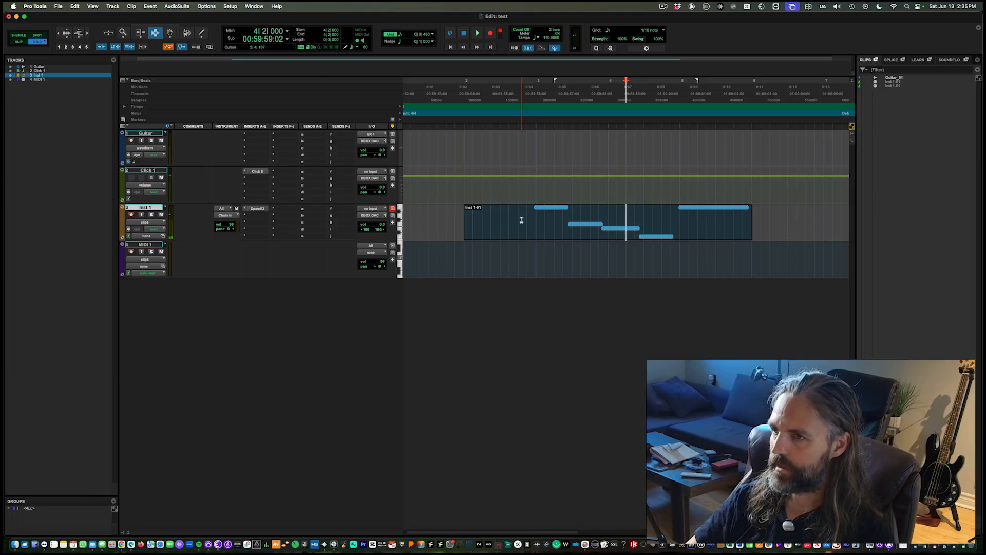
pyautogui.moveTo(537, 213); pyautogui.dragTo(750, 220)
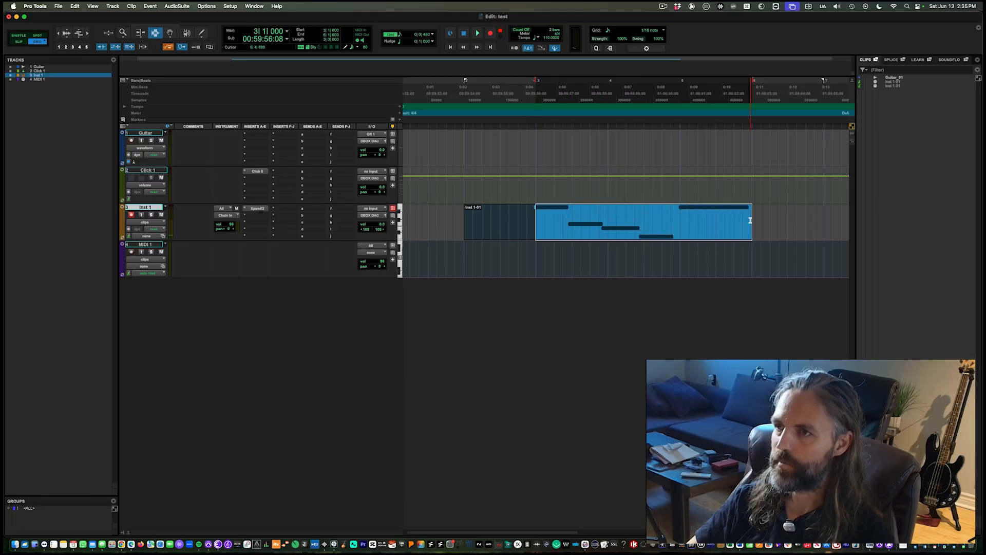
pyautogui.click(671, 218)
pyautogui.hscroll(-1, 596, 219)
pyautogui.click(565, 226)
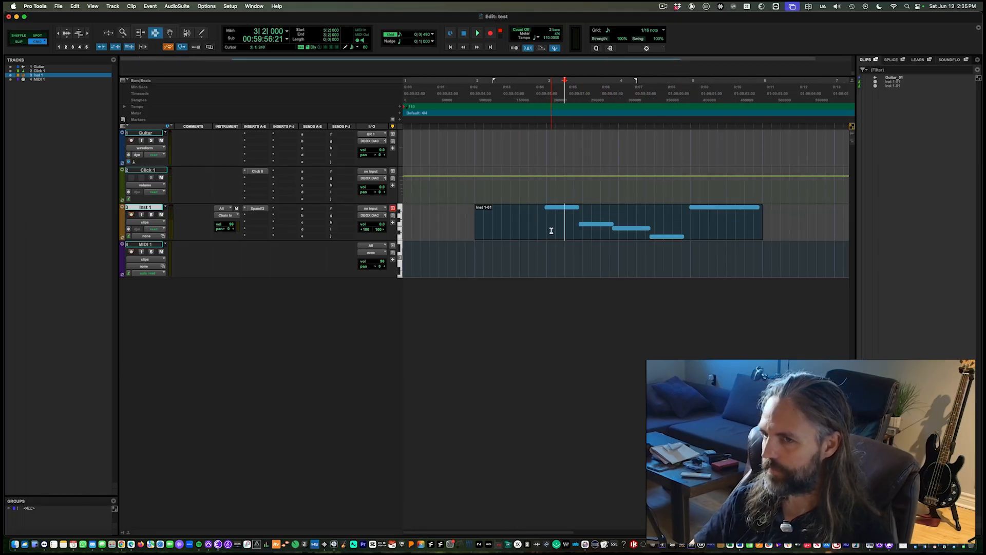
pyautogui.moveTo(550, 229); pyautogui.dragTo(624, 210)
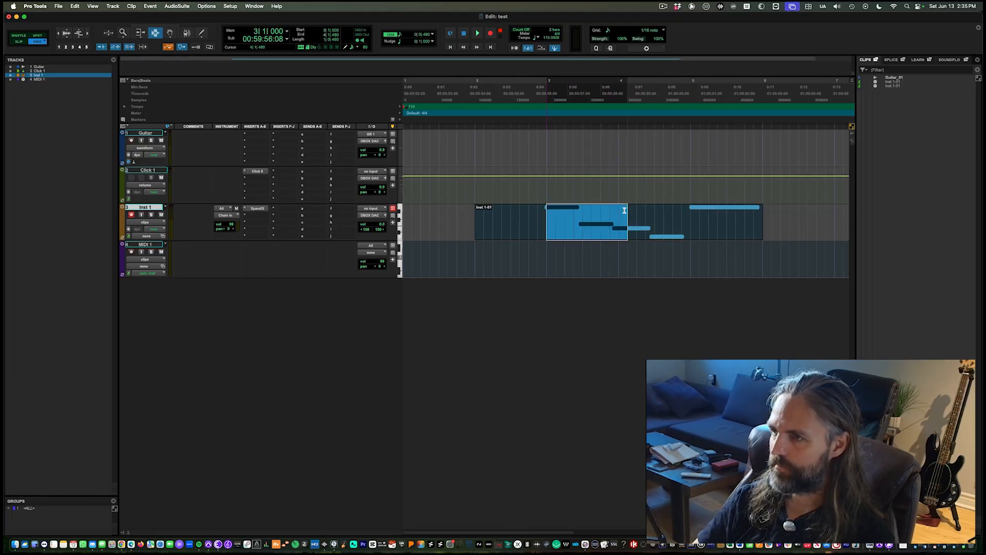
# Set the grid value to a 1/16 note and select the Inst 1 clip from bar 3 to just before bar 4.
pyautogui.click(432, 36)
pyautogui.click(460, 54)
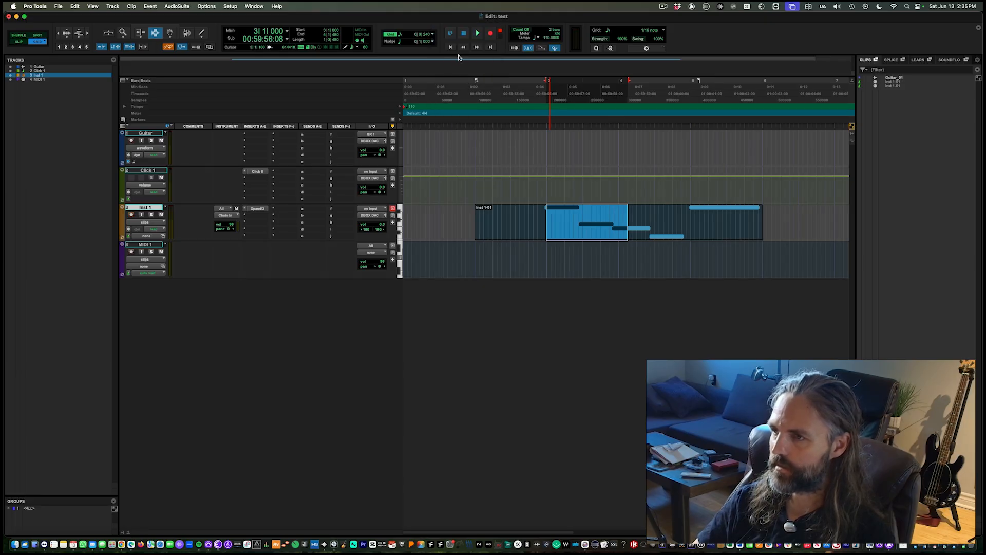
pyautogui.click(586, 253)
pyautogui.press('t')
pyautogui.press('r')
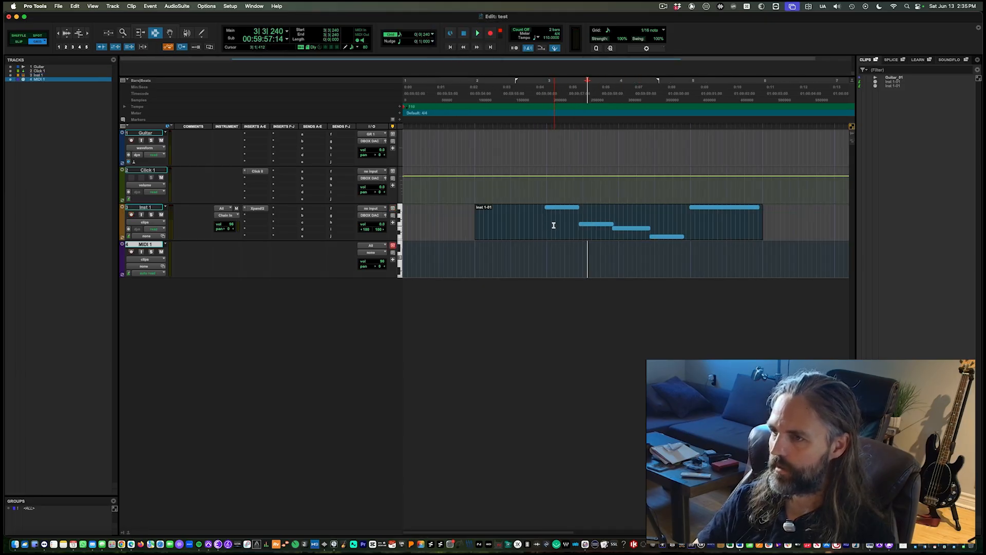
pyautogui.click(549, 226)
pyautogui.press('t')
pyautogui.press('t')
pyautogui.press('r')
pyautogui.moveTo(595, 224); pyautogui.dragTo(735, 224)
pyautogui.press('r')
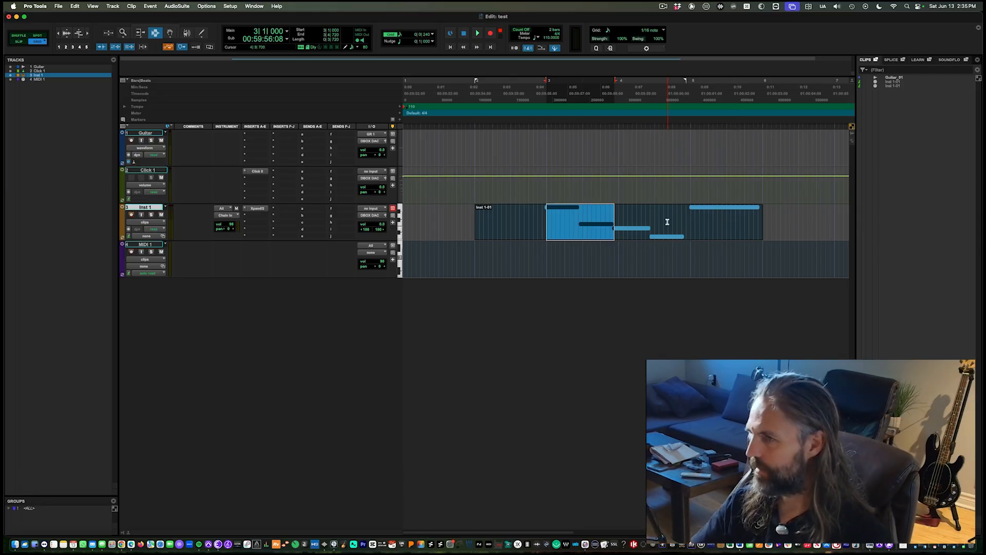
# Zoom in on the first note of the Inst 1 clip and make a grid-snapped selection across it.
pyautogui.click(570, 214)
pyautogui.press('t')
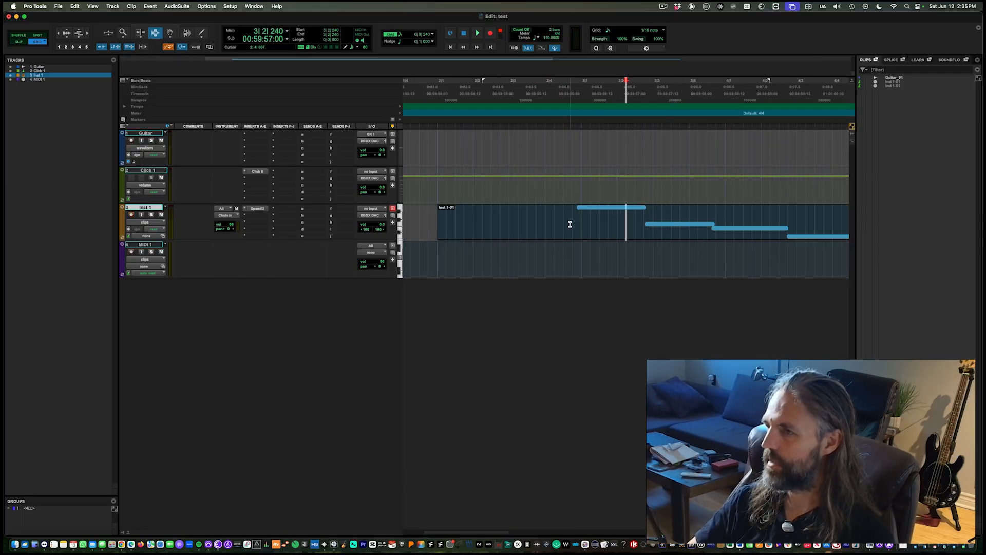
pyautogui.moveTo(581, 220); pyautogui.dragTo(656, 224)
pyautogui.click(659, 214)
pyautogui.press('r')
pyautogui.press('r')
# Place the cursor at 3|3|000 on the Inst 1 track and zoom the timeline in and out around it.
pyautogui.click(491, 217)
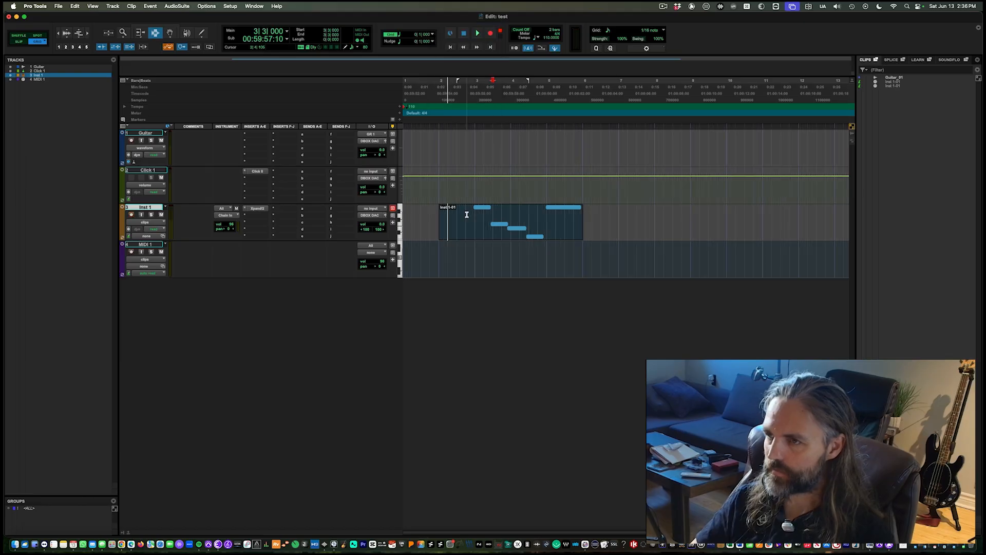
pyautogui.click(493, 218)
pyautogui.press('t')
pyautogui.press('t')
pyautogui.press('r')
pyautogui.press('r')
pyautogui.press('r')
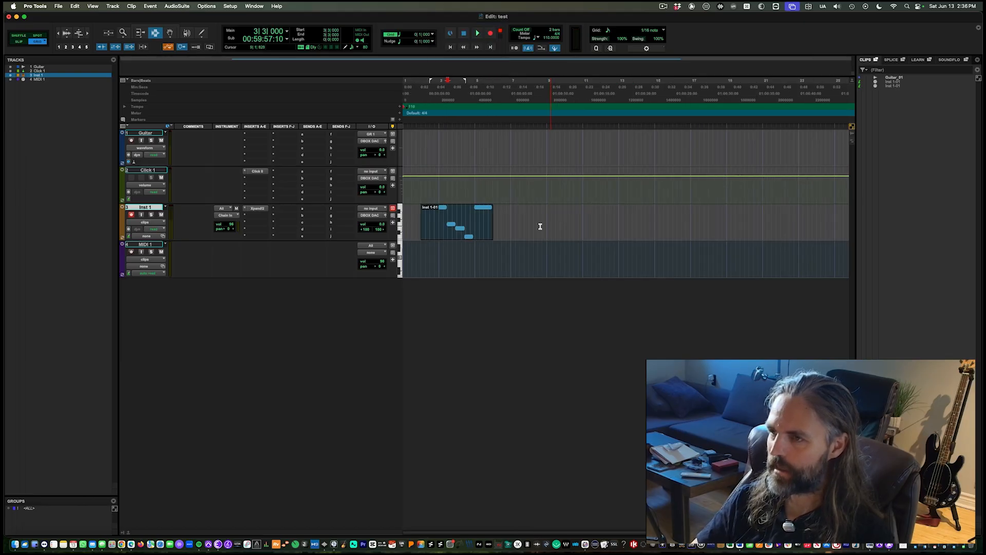
pyautogui.press('t')
pyautogui.press('t')
pyautogui.press('t')
pyautogui.press('r')
pyautogui.press('r')
pyautogui.press('r')
pyautogui.press('t')
pyautogui.press('t')
pyautogui.press('r')
pyautogui.press('r')
pyautogui.press('t')
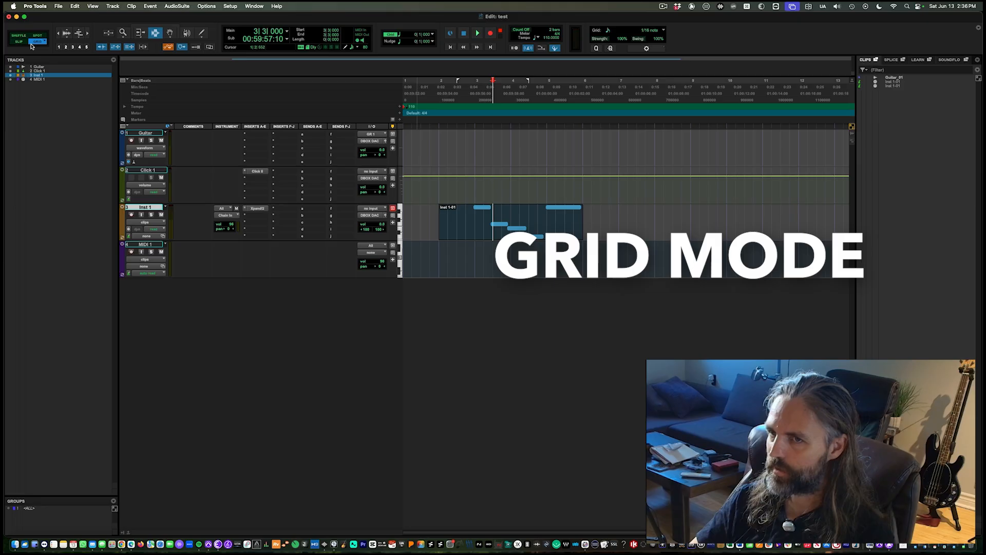
# Switch to Slip mode and make a free, unsnapped selection inside the Inst 1 clip.
pyautogui.click(18, 43)
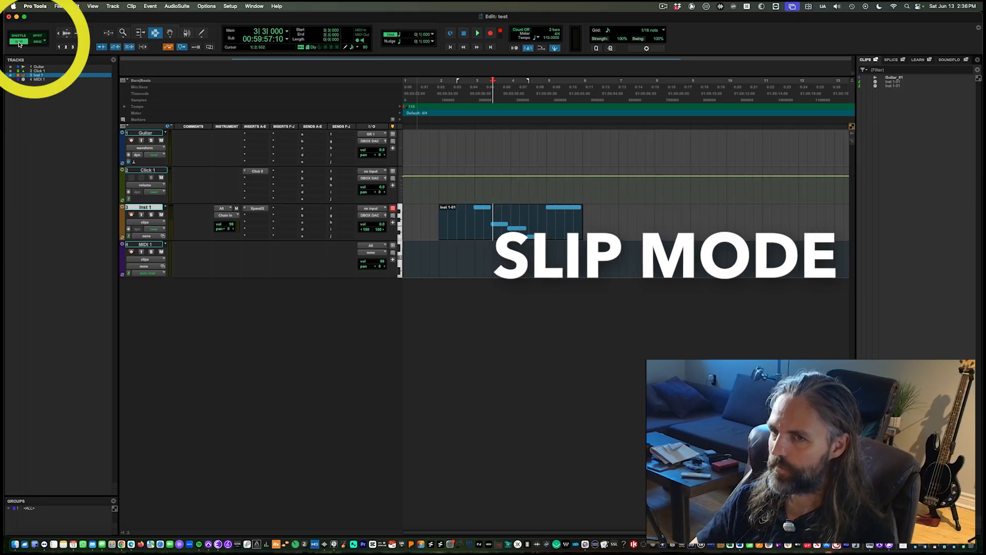
pyautogui.click(473, 230)
pyautogui.moveTo(471, 229); pyautogui.dragTo(533, 220)
pyautogui.click(510, 230)
pyautogui.press('t')
pyautogui.press('t')
pyautogui.press('r')
# Place the cursor at several off-grid positions in the Inst 1 clip and zoom in and out around each.
pyautogui.click(585, 217)
pyautogui.press('t')
pyautogui.press('t')
pyautogui.click(509, 218)
pyautogui.press('r')
pyautogui.press('r')
pyautogui.press('r')
pyautogui.press('t')
pyautogui.press('t')
pyautogui.click(552, 216)
pyautogui.press('t')
pyautogui.click(523, 218)
pyautogui.press('r')
pyautogui.press('r')
pyautogui.press('r')
pyautogui.press('r')
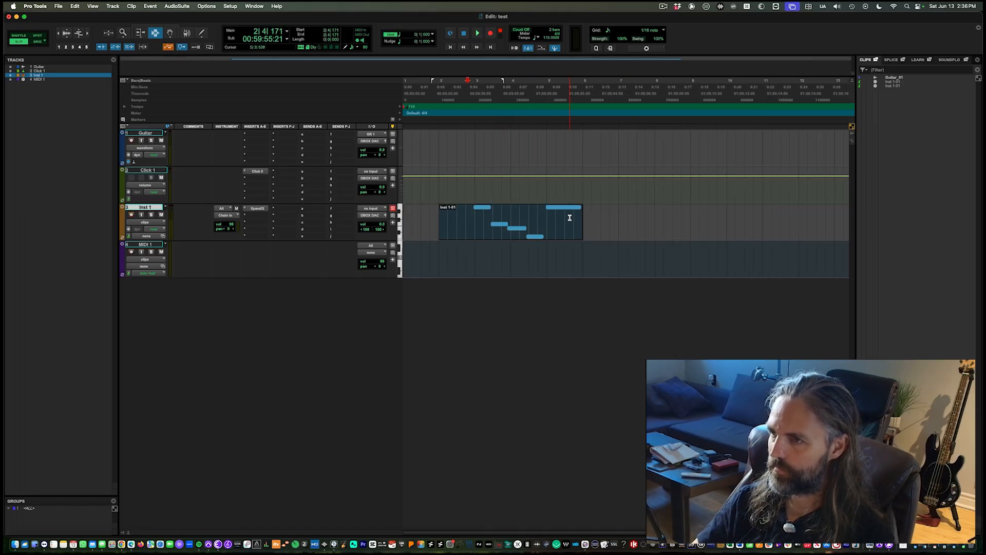
pyautogui.click(448, 214)
pyautogui.press('t')
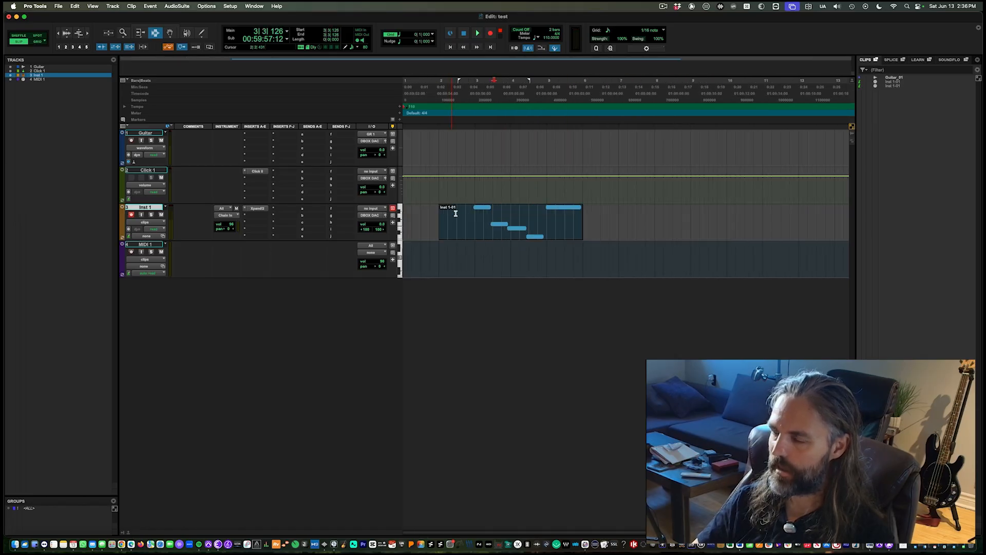
# Switch to Shuffle mode and delete a short empty section of the Inst 1 clip starting at 2|2|717.
pyautogui.click(20, 36)
pyautogui.click(467, 232)
pyautogui.press('t')
pyautogui.moveTo(543, 235); pyautogui.dragTo(578, 231)
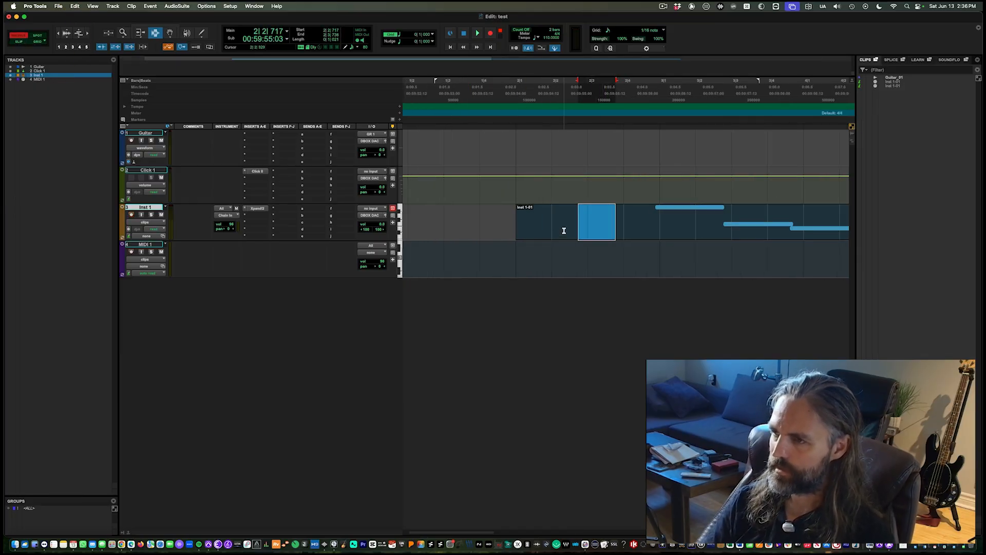
pyautogui.press('Delete')
pyautogui.press('super+z')
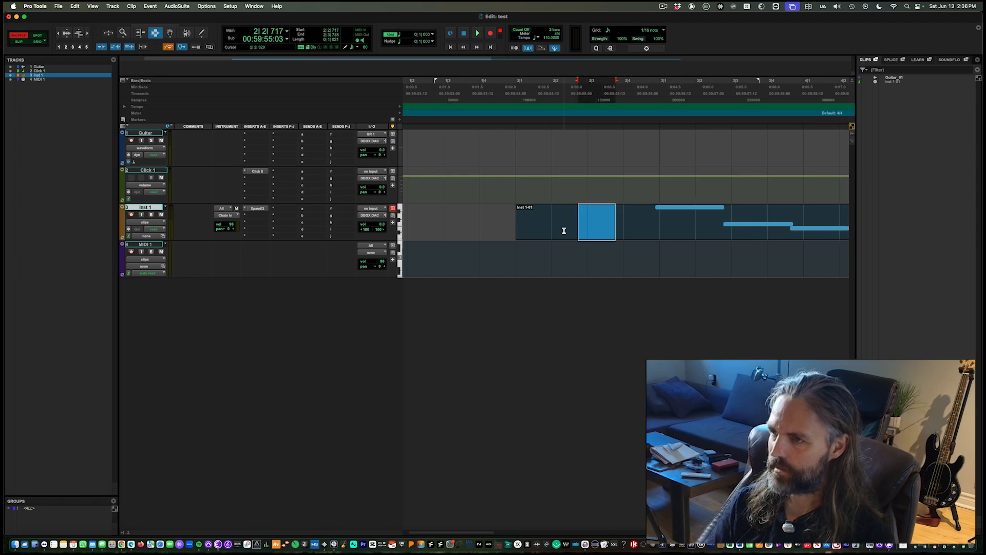
pyautogui.press('Delete')
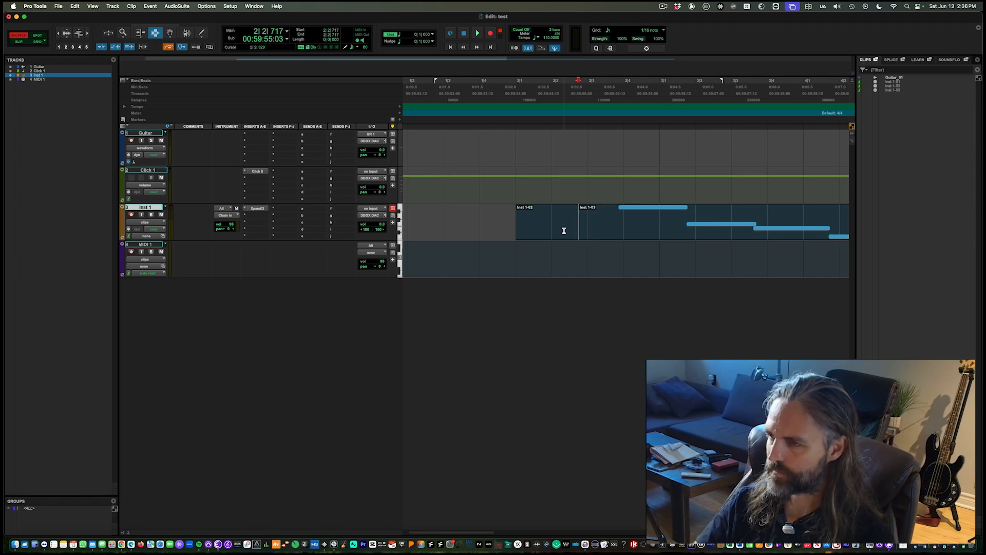
# Copy the opening Inst 1-02 clip and paste it inside the last long note on the Inst 1 track, near bar 5.
pyautogui.doubleClick(564, 230)
pyautogui.click(566, 231)
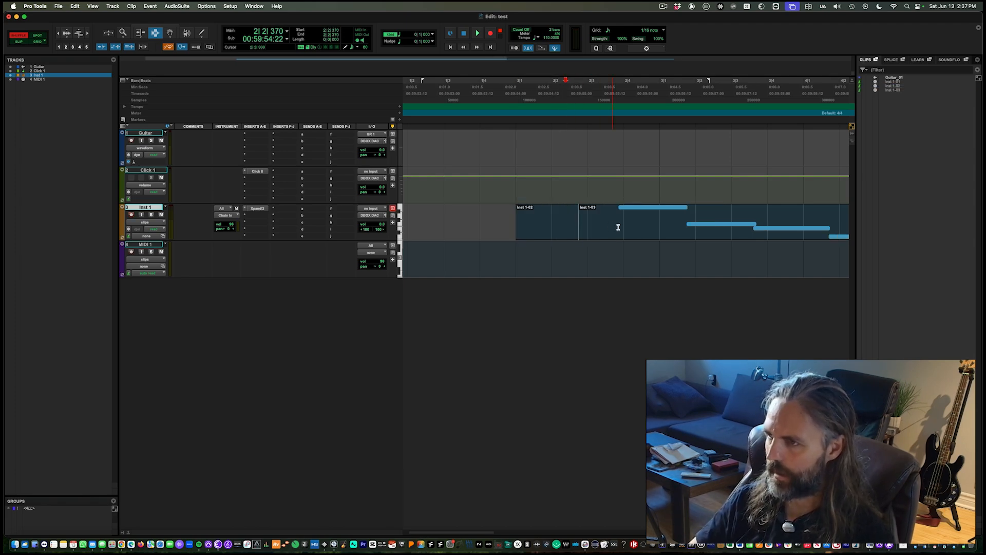
pyautogui.press('r')
pyautogui.press('r')
pyautogui.click(546, 229)
pyautogui.press('super+v')
pyautogui.press('t')
pyautogui.press('t')
pyautogui.press('r')
pyautogui.press('t')
pyautogui.click(612, 228)
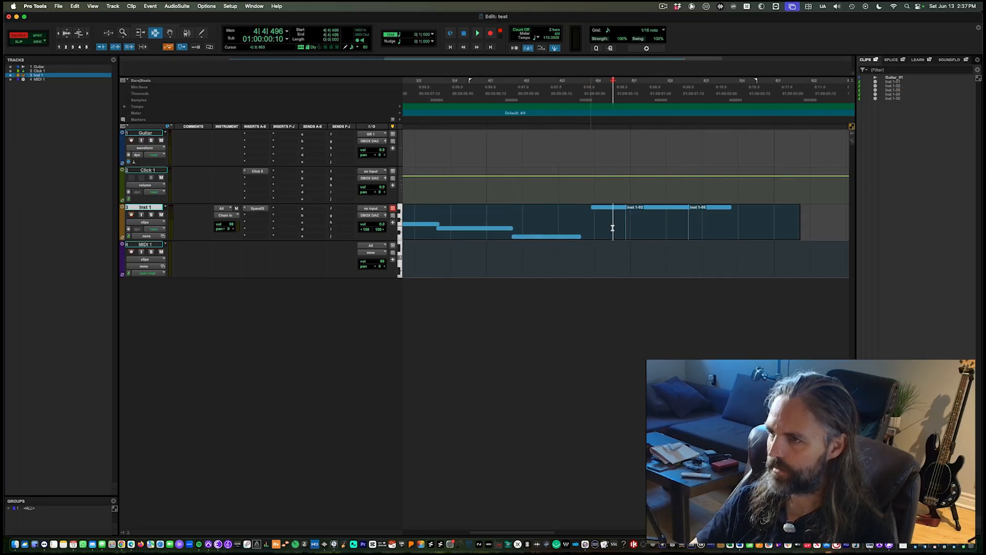
# Paste the copied Inst 1-02 clip at 2|4|718, inside the first note on the Inst 1 track.
pyautogui.press('r')
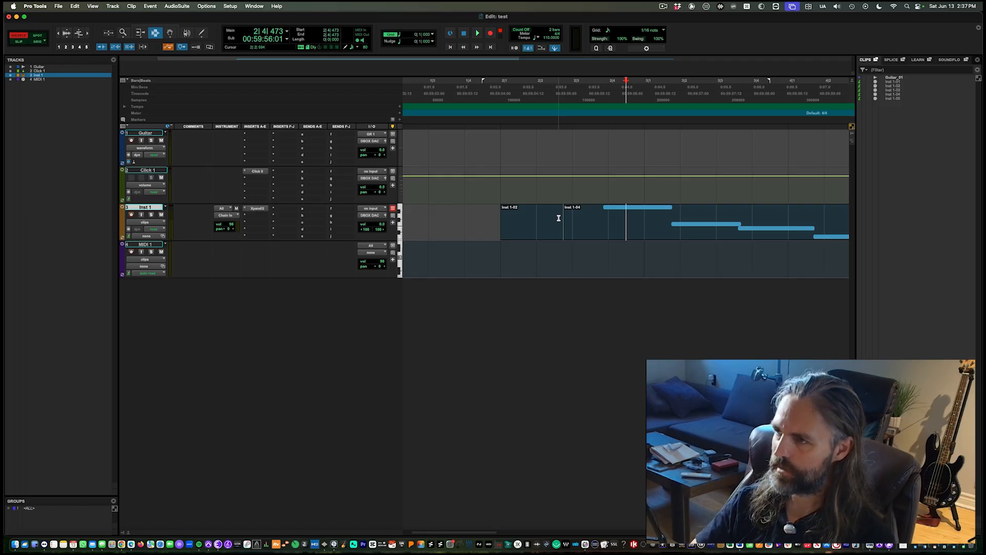
pyautogui.press('r')
pyautogui.click(529, 224)
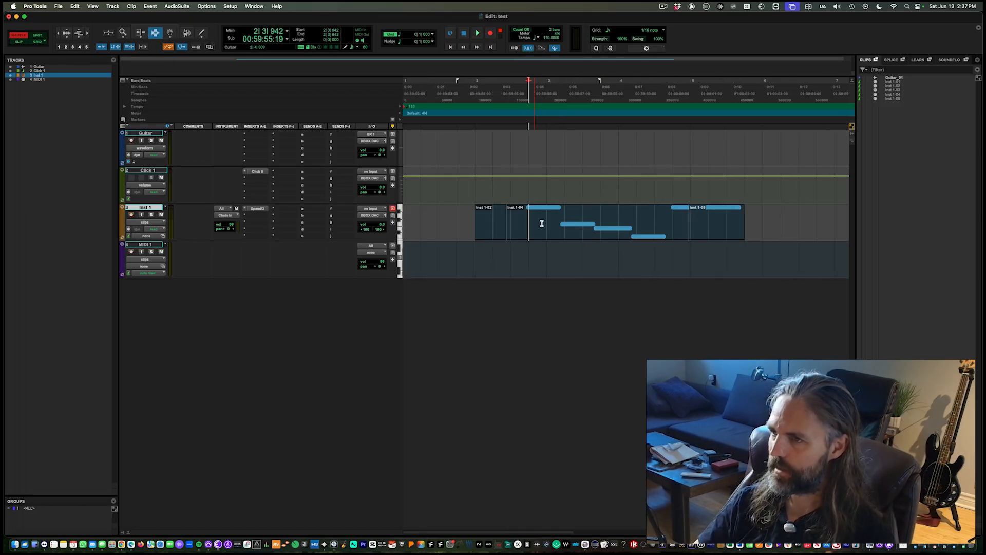
pyautogui.click(541, 223)
pyautogui.hotkey('ctrl', 'v')
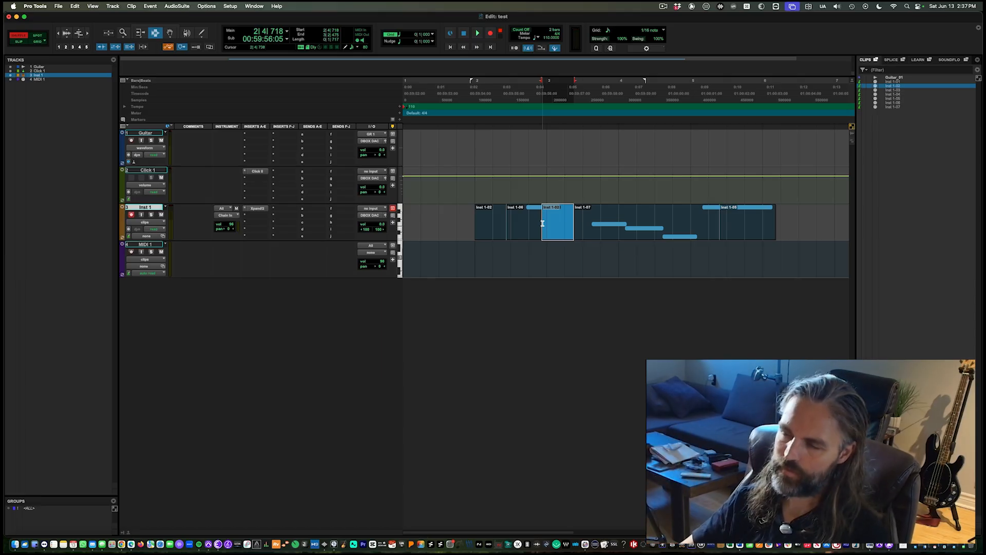
# Switch to Spot mode and on to Relative Grid mode, and select bars 2 through 5 on the Click 1 track.
pyautogui.click(35, 37)
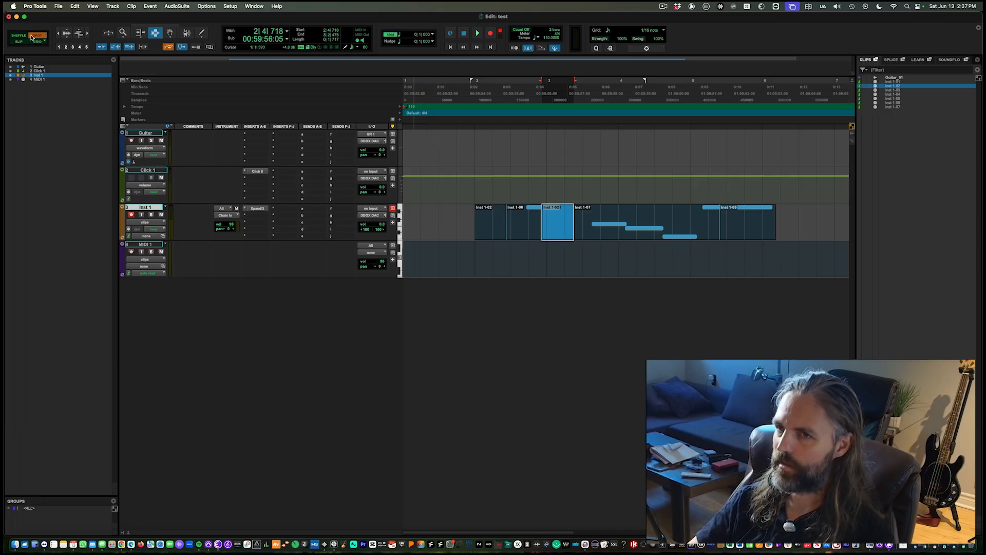
pyautogui.click(44, 42)
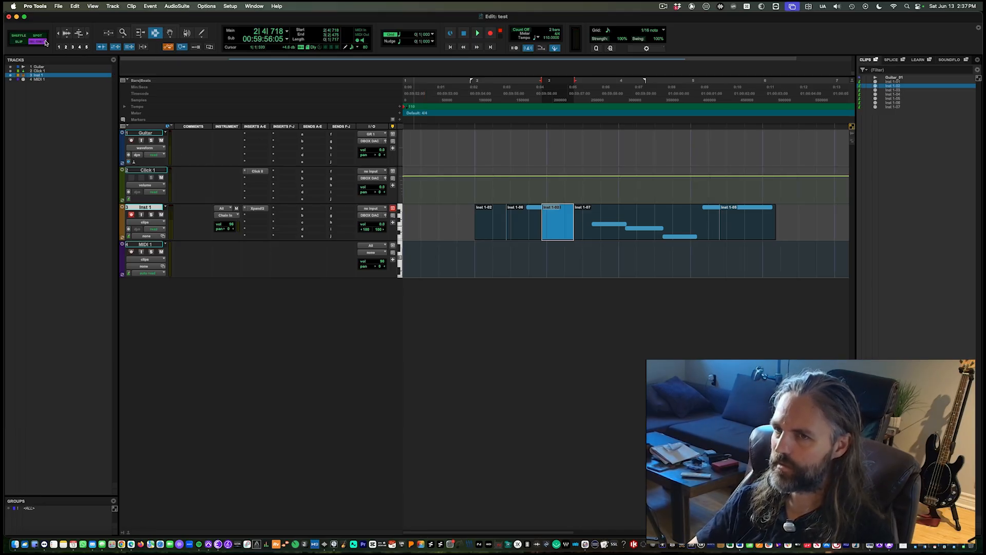
pyautogui.click(44, 42)
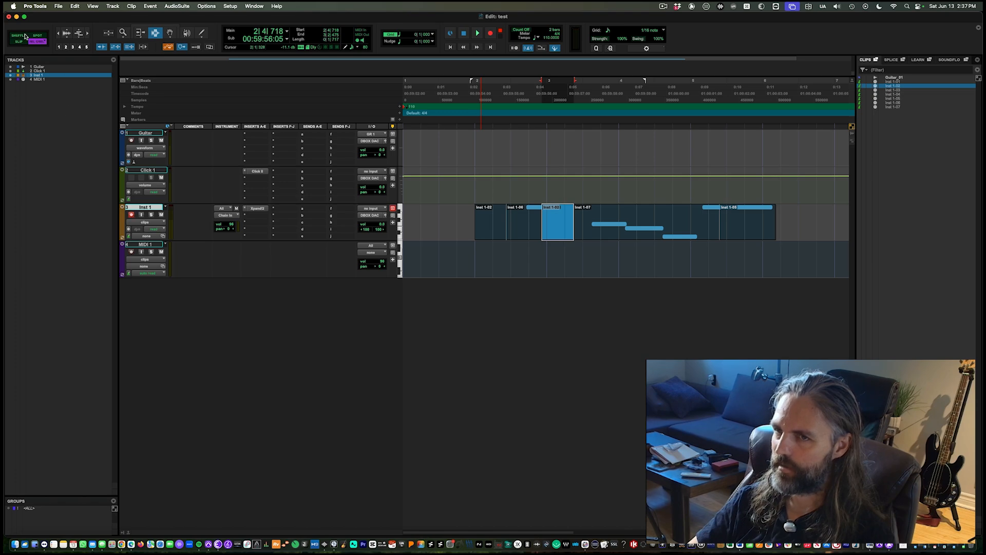
pyautogui.moveTo(488, 200); pyautogui.dragTo(761, 180)
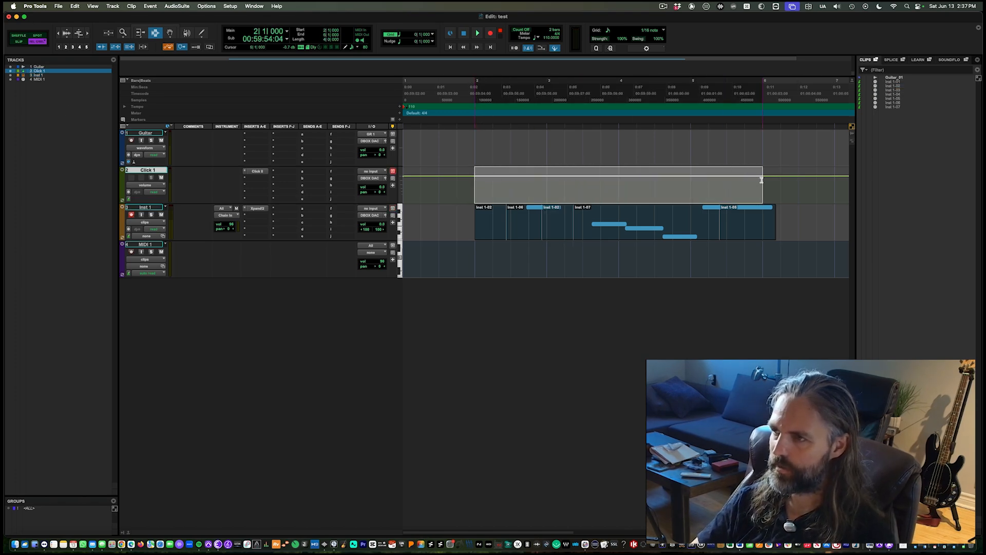
# Switch to Absolute Grid mode and place the cursor at 3|1|000 on the Click 1 track.
pyautogui.click(32, 44)
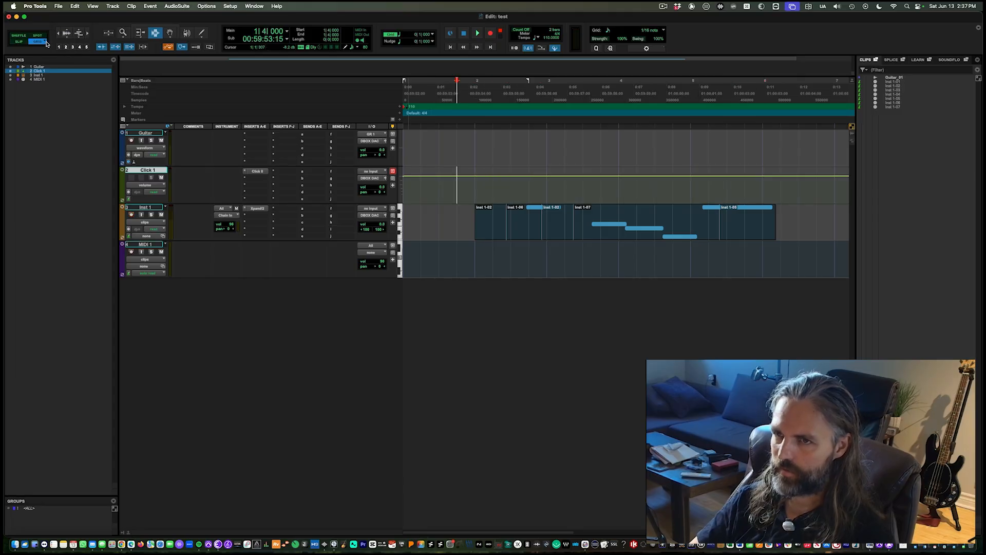
pyautogui.click(550, 194)
pyautogui.press('r')
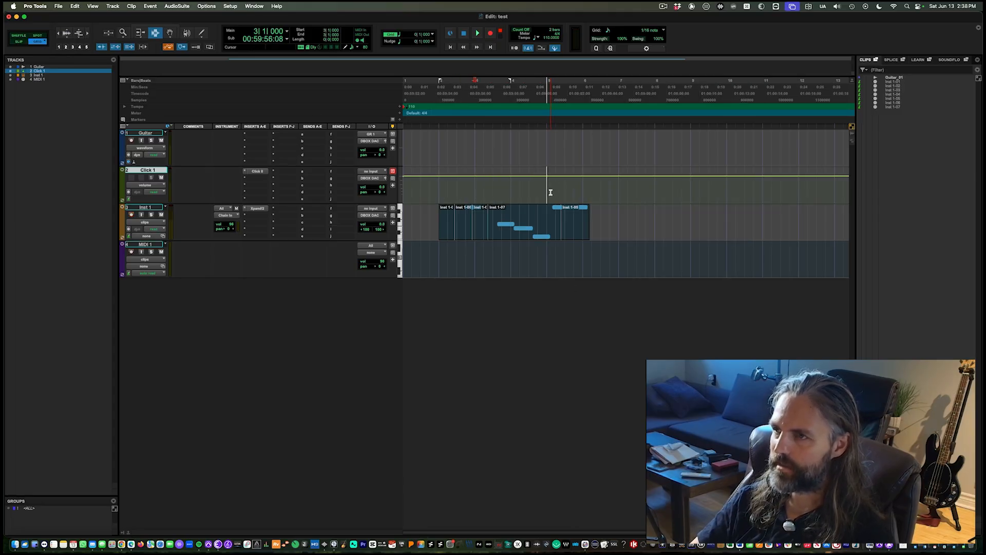
# With the Trim tool, shorten the beginning of the first Inst 1 clip and extend the end of the last one.
pyautogui.click(145, 36)
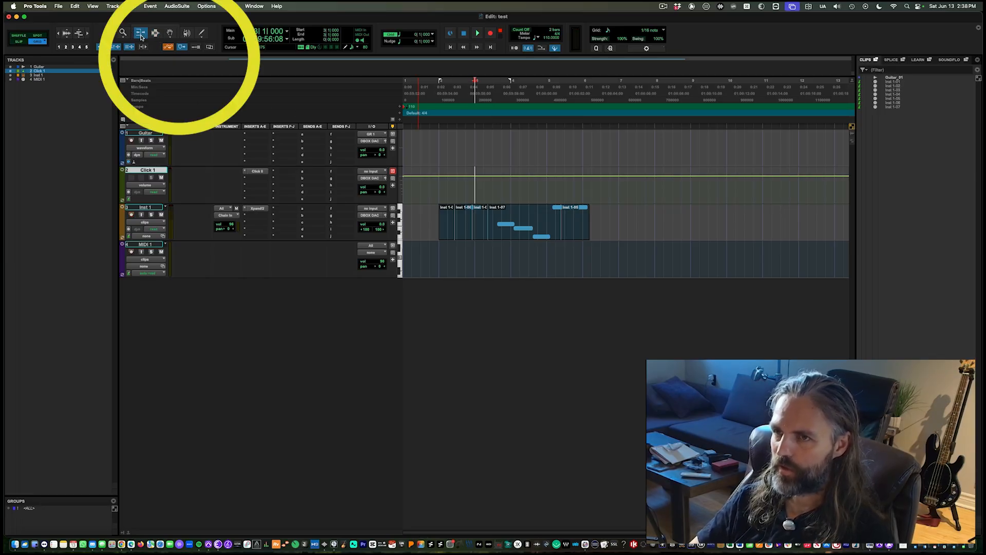
pyautogui.press('super+bracketright')
pyautogui.press('super+bracketright')
pyautogui.moveTo(485, 225); pyautogui.dragTo(577, 232)
pyautogui.press('super+bracketleft')
pyautogui.moveTo(765, 229); pyautogui.dragTo(792, 226)
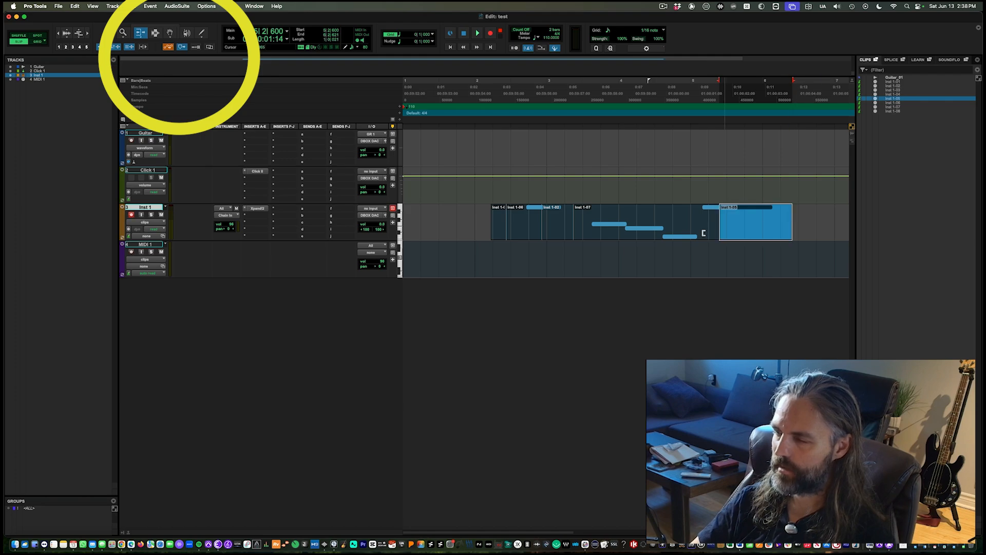
# Show the Inst 1 track as notes and trim the end of the last long note.
pyautogui.click(154, 223)
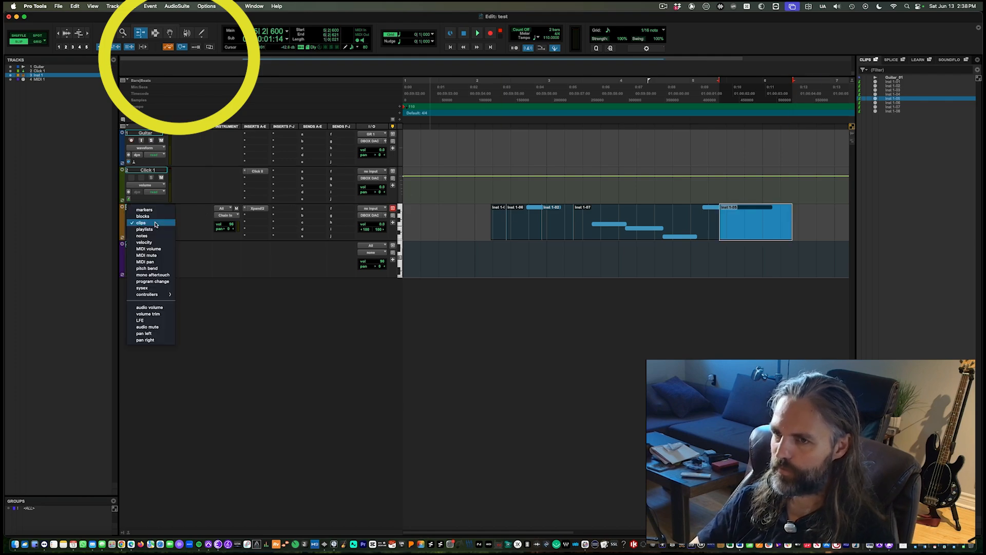
pyautogui.click(153, 236)
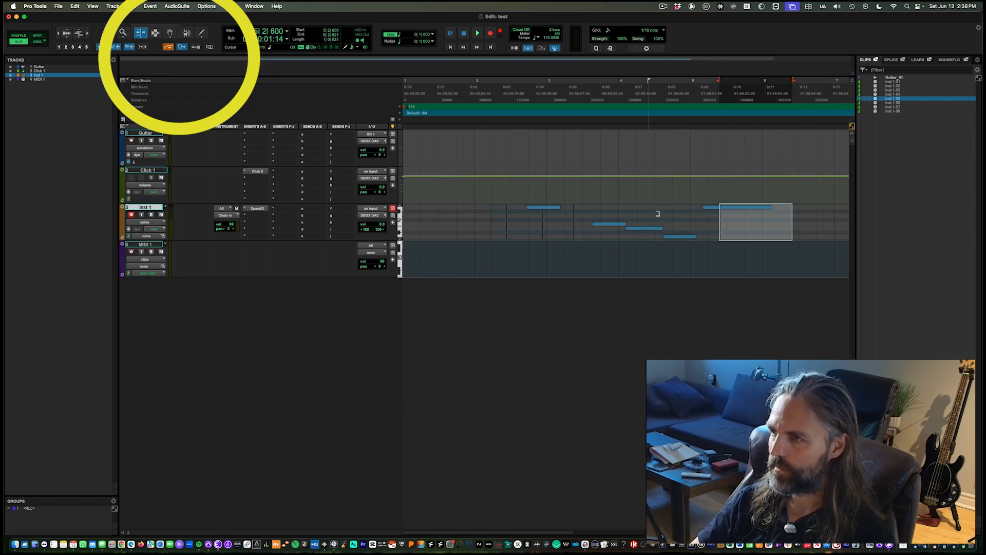
pyautogui.moveTo(758, 210)
pyautogui.mouseDown()
pyautogui.moveTo(745, 212)
pyautogui.moveTo(756, 212)
pyautogui.mouseUp()
pyautogui.press('r')
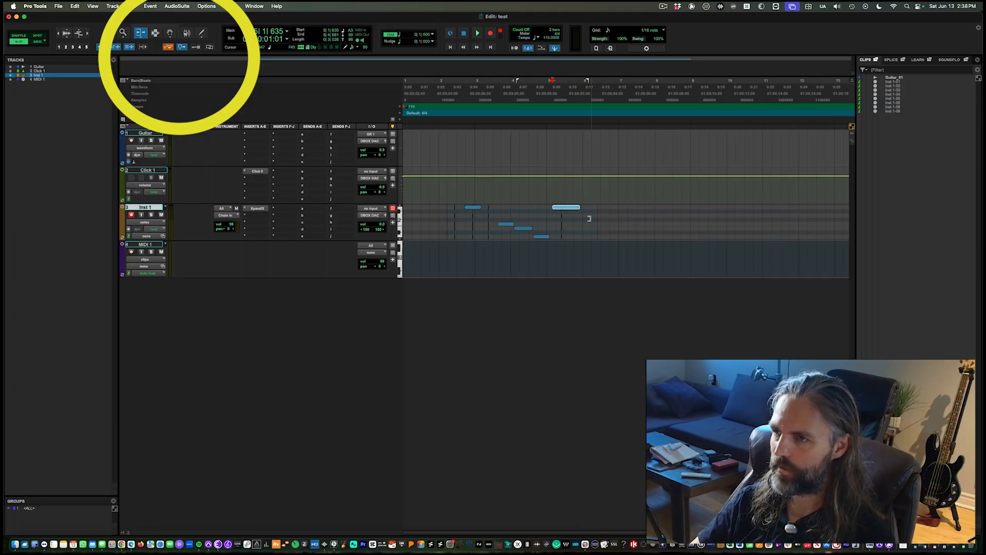
# Commit the selected Inst 1 track to audio offline, making the source track inactive.
pyautogui.press('F7')
pyautogui.click(456, 189)
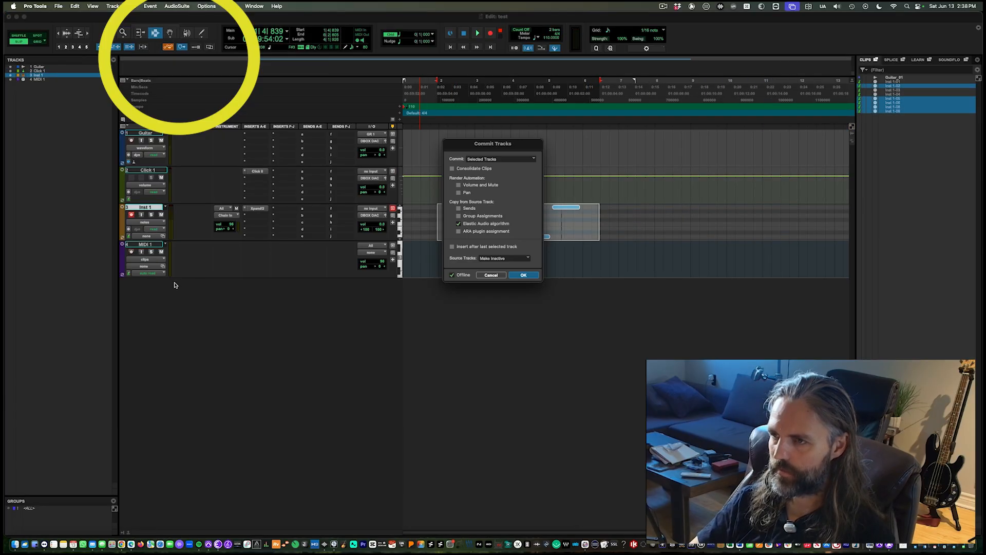
pyautogui.click(522, 275)
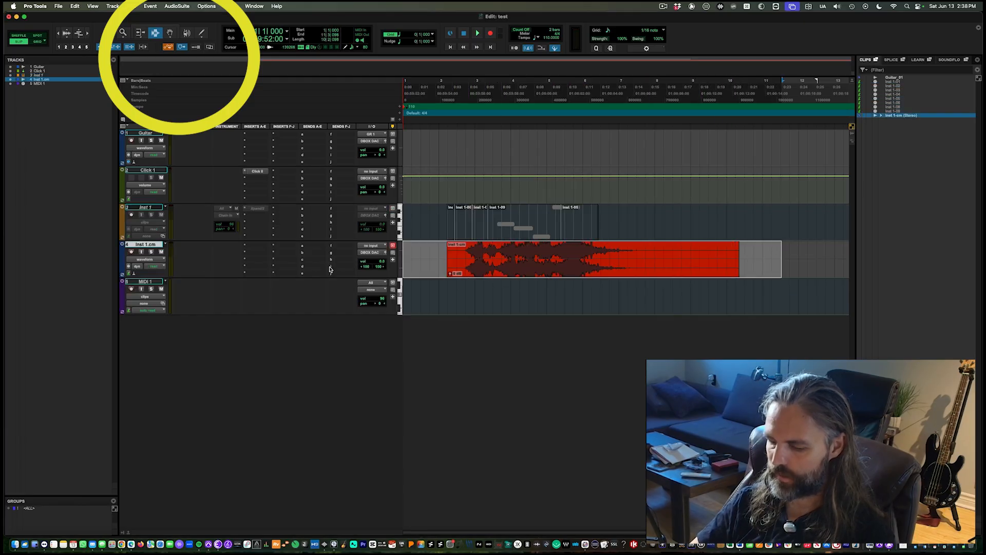
# Cut the committed audio from the Inst 1.cm track and paste it onto the Guitar track at 1|1|000.
pyautogui.press('super+x')
pyautogui.keyDown('ctrl'); pyautogui.click(474, 150); pyautogui.keyUp('ctrl')
pyautogui.press('super+v')
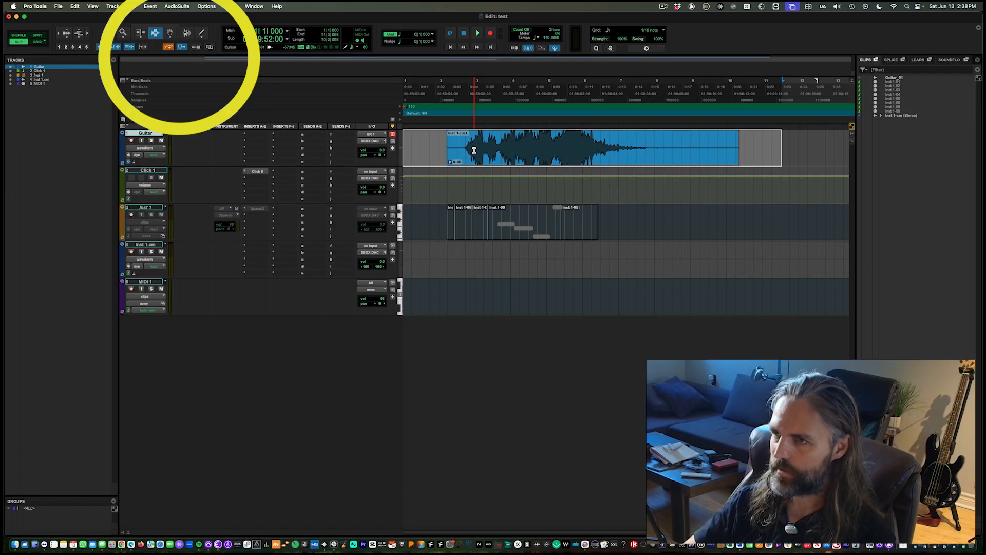
# Trim the silent beginning of the Guitar track's audio clip up to where its waveform starts.
pyautogui.click(486, 151)
pyautogui.press('t')
pyautogui.press('t')
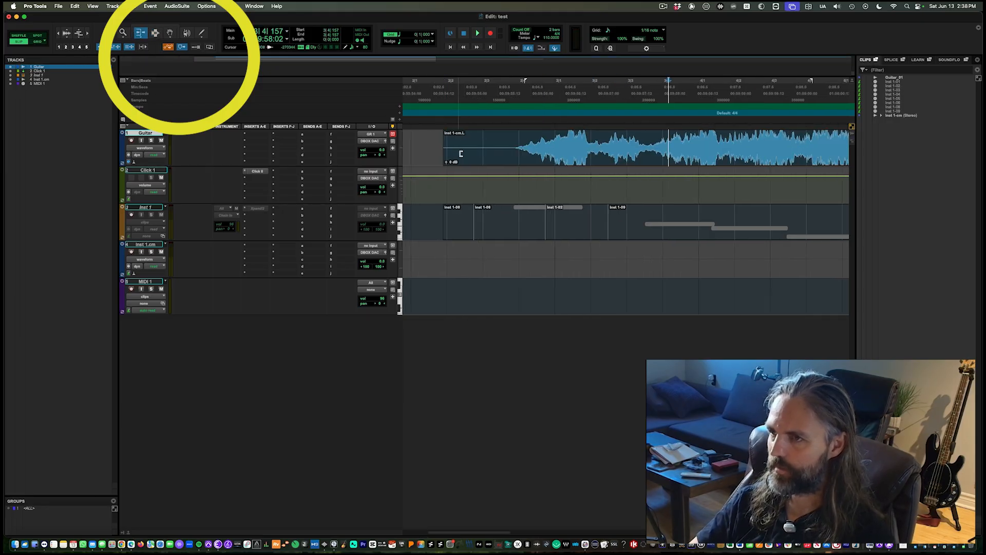
pyautogui.moveTo(460, 154); pyautogui.dragTo(623, 152)
pyautogui.moveTo(623, 152); pyautogui.dragTo(510, 152)
# Select a short section of the Guitar clip, then zoom in and out around several cursor positions in its first half.
pyautogui.moveTo(554, 152); pyautogui.dragTo(575, 153)
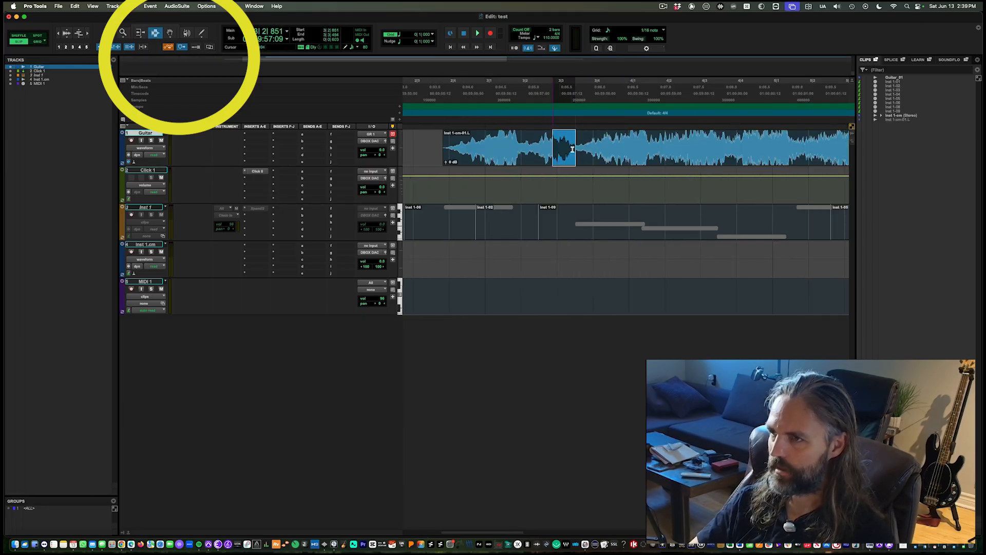
pyautogui.click(581, 153)
pyautogui.press('t')
pyautogui.press('t')
pyautogui.press('t')
pyautogui.click(623, 148)
pyautogui.press('t')
pyautogui.press('t')
pyautogui.click(608, 152)
pyautogui.press('t')
pyautogui.press('r')
pyautogui.press('r')
pyautogui.press('r')
pyautogui.press('r')
pyautogui.press('r')
pyautogui.click(580, 158)
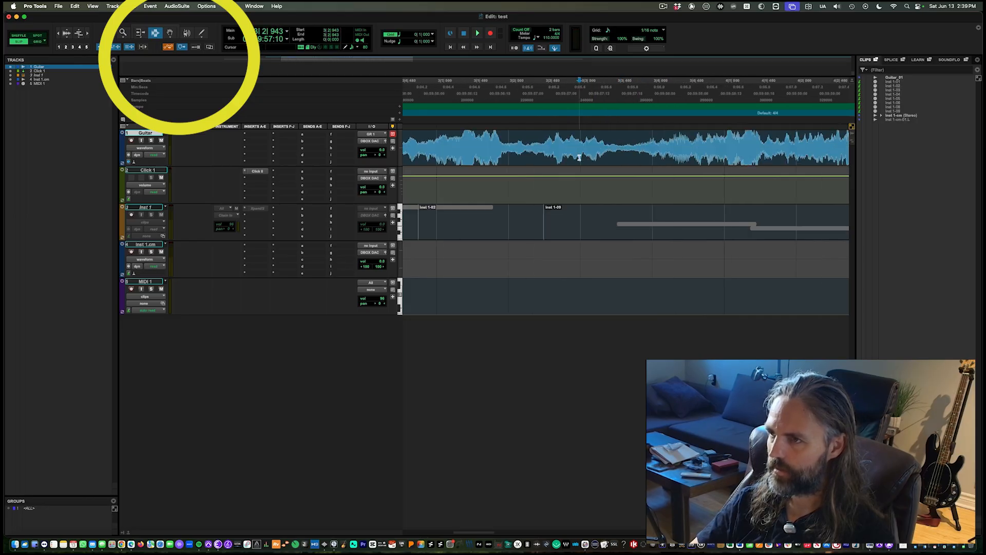
pyautogui.press('r')
pyautogui.click(550, 156)
pyautogui.press('t')
pyautogui.click(548, 156)
pyautogui.click(567, 155)
pyautogui.click(520, 155)
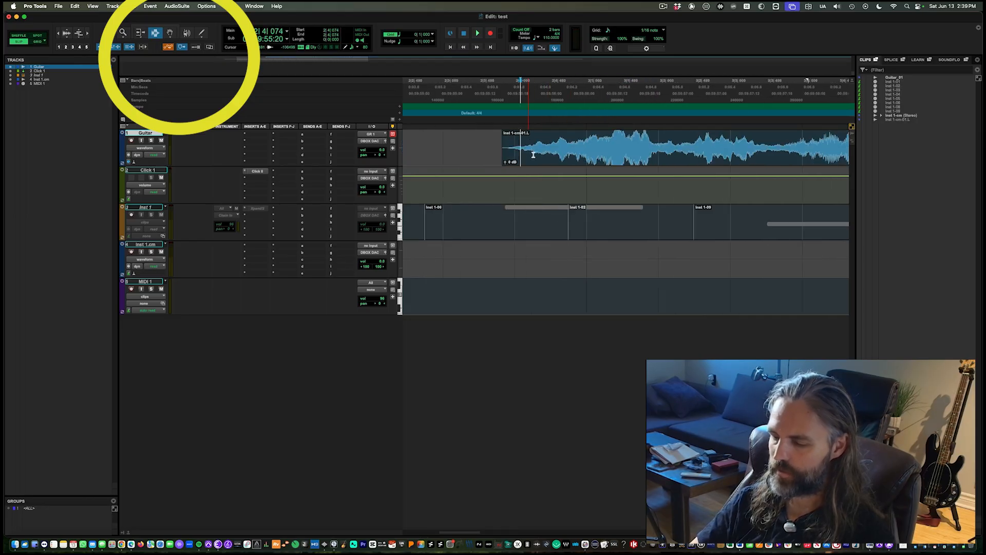
pyautogui.press('r')
pyautogui.press('r')
pyautogui.press('r')
# Examine the Guitar clip's fading tail up close from 6|2|723 onward, then return to the whole clip.
pyautogui.click(599, 157)
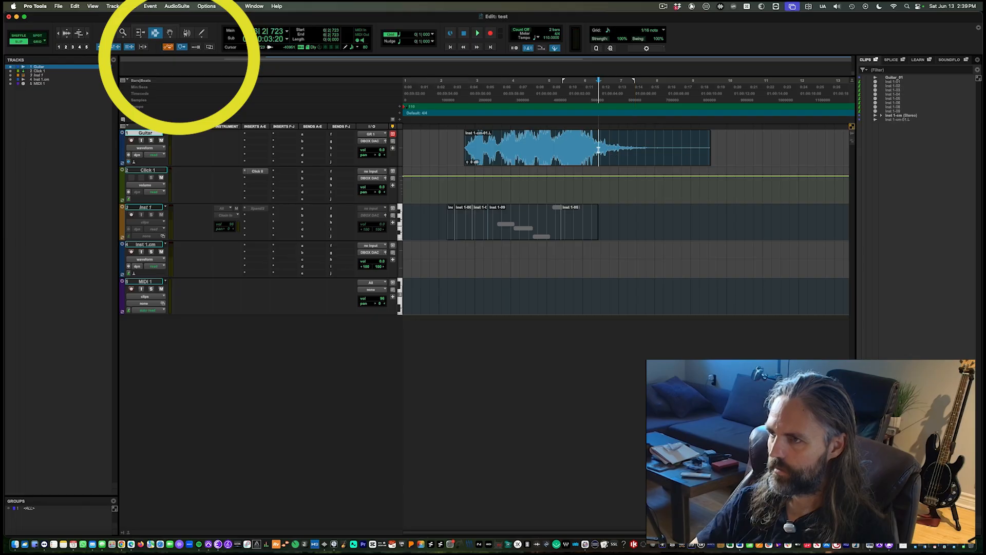
pyautogui.press('t')
pyautogui.press('t')
pyautogui.press('space')
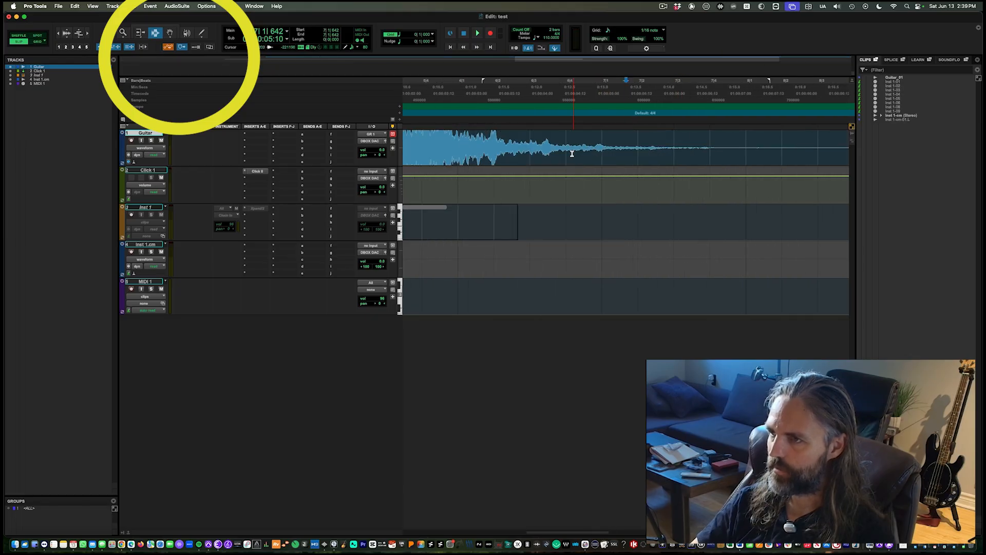
pyautogui.press('r')
pyautogui.press('r')
pyautogui.press('r')
pyautogui.click(464, 143)
pyautogui.press('t')
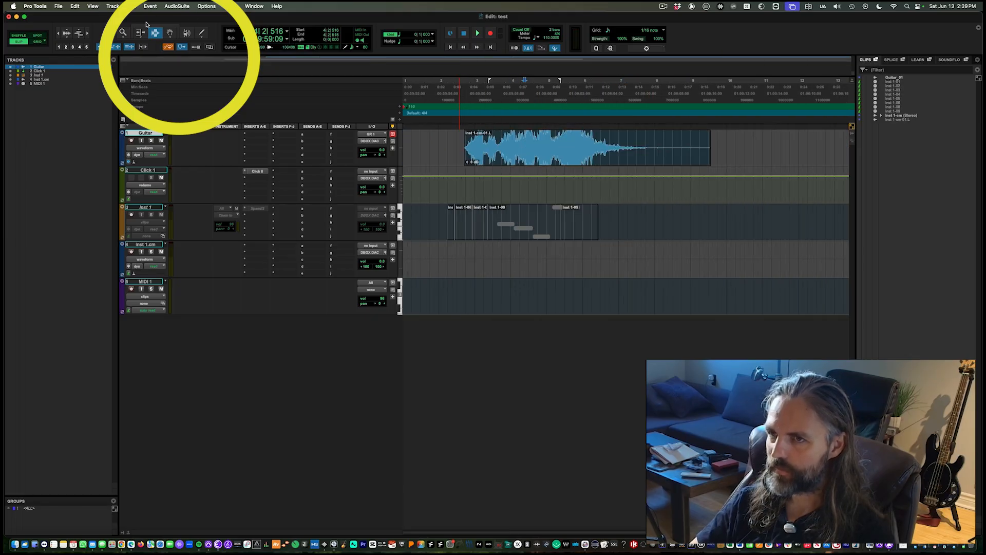
# Slide the Guitar clip back and forth with the Grabber tool in Slip mode, and place it at 2|1|000 in Grid mode.
pyautogui.click(169, 33)
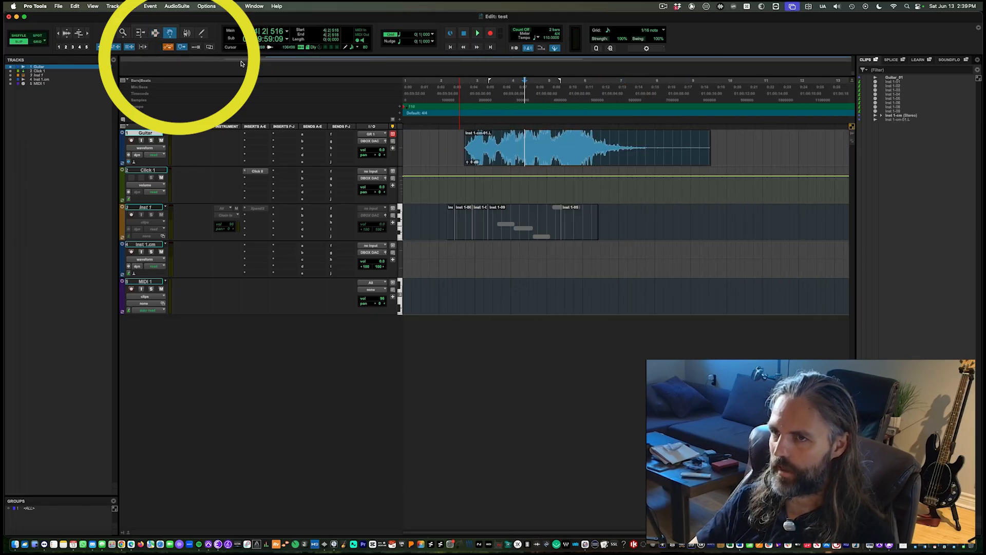
pyautogui.click(510, 156)
pyautogui.moveTo(507, 163); pyautogui.dragTo(586, 157)
pyautogui.moveTo(587, 157); pyautogui.dragTo(527, 159)
pyautogui.moveTo(528, 159); pyautogui.dragTo(488, 160)
pyautogui.click(528, 218)
pyautogui.click(553, 140)
pyautogui.moveTo(554, 143); pyautogui.dragTo(475, 152)
pyautogui.click(37, 42)
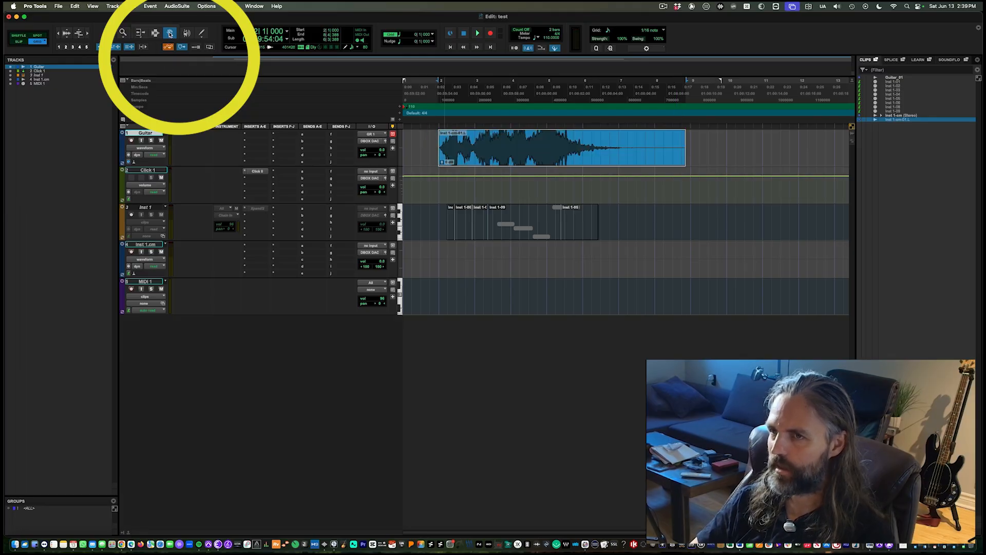
# Review the available variants of the Trim tool (Standard, TCE, Scrub, Loop) and the Grabber tool (Time, Separation, Object).
pyautogui.click(170, 34)
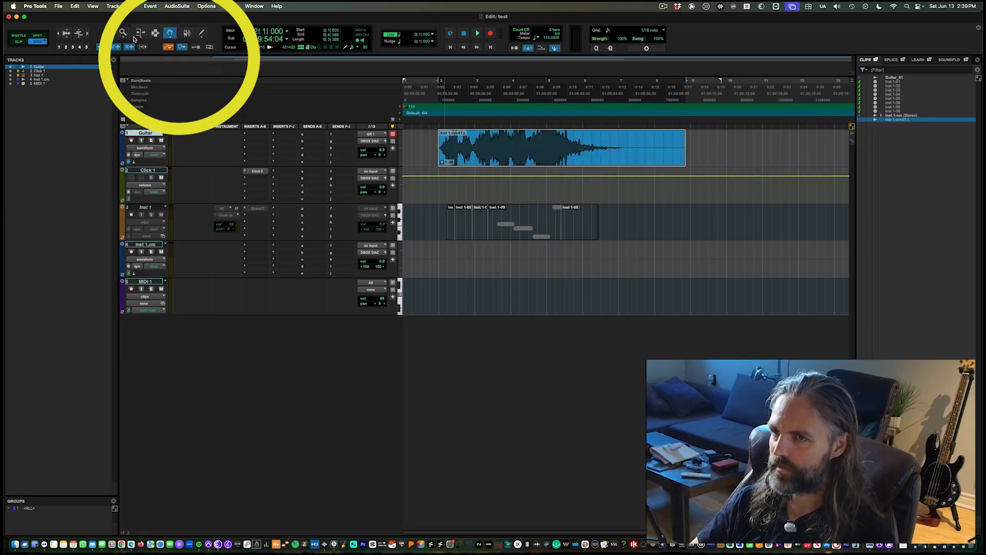
pyautogui.click(137, 35)
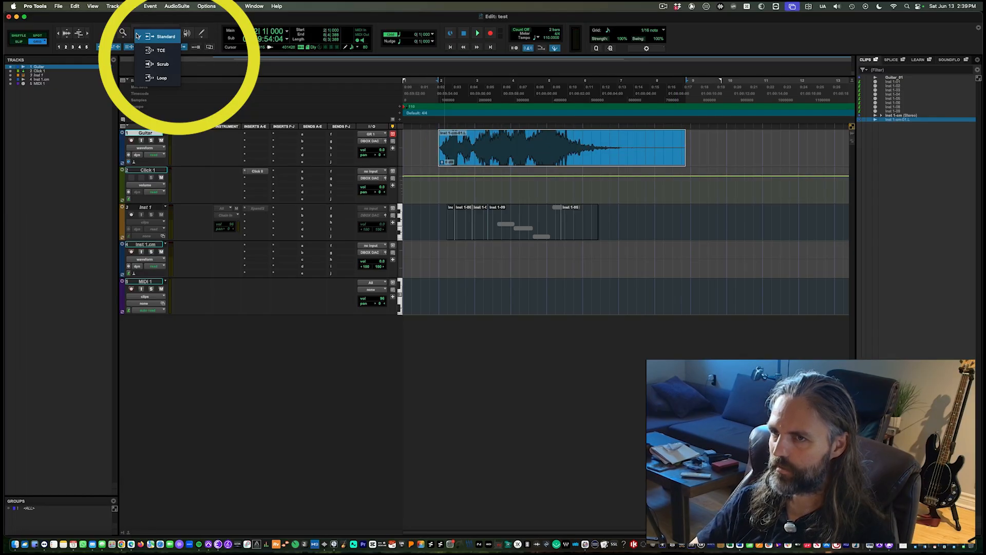
pyautogui.click(164, 20)
pyautogui.click(144, 36)
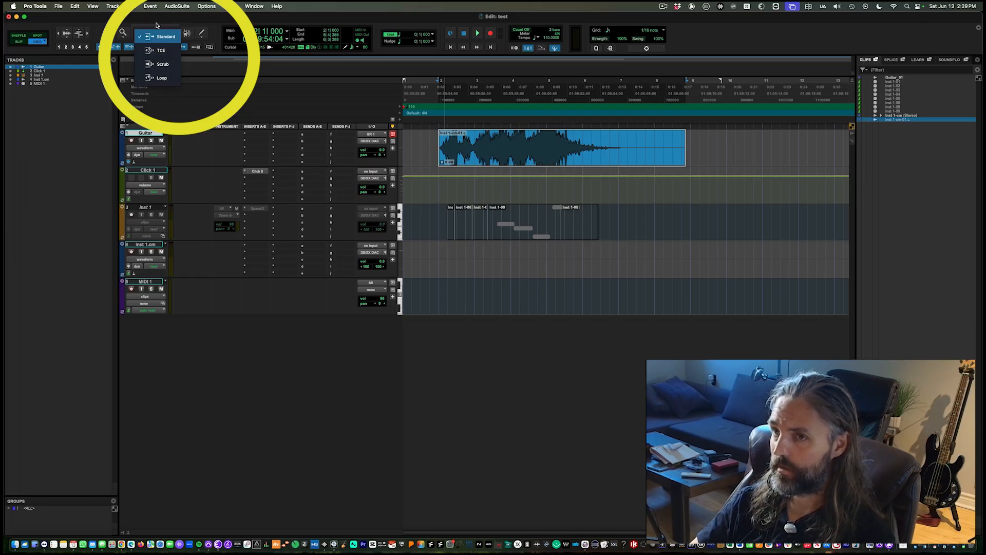
pyautogui.click(157, 24)
pyautogui.click(161, 36)
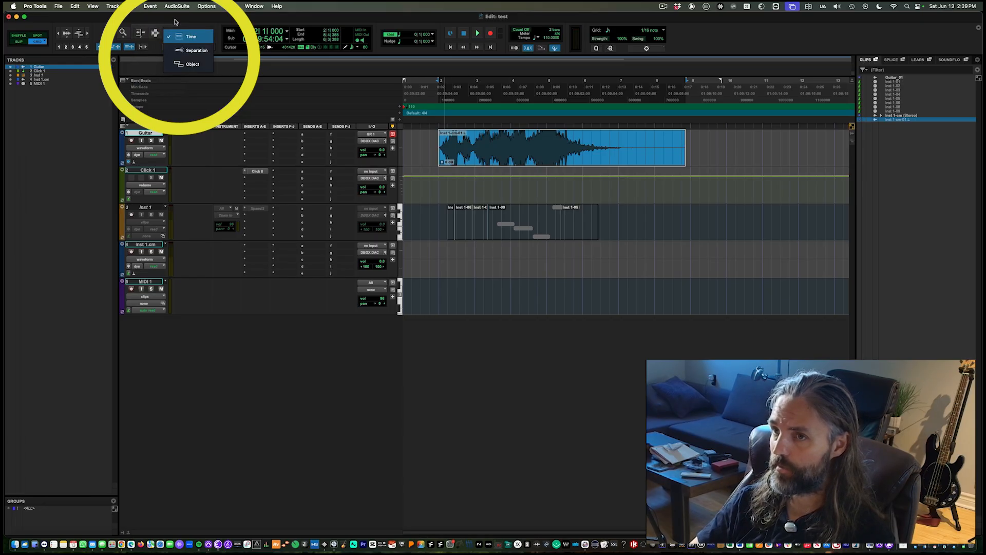
pyautogui.click(175, 24)
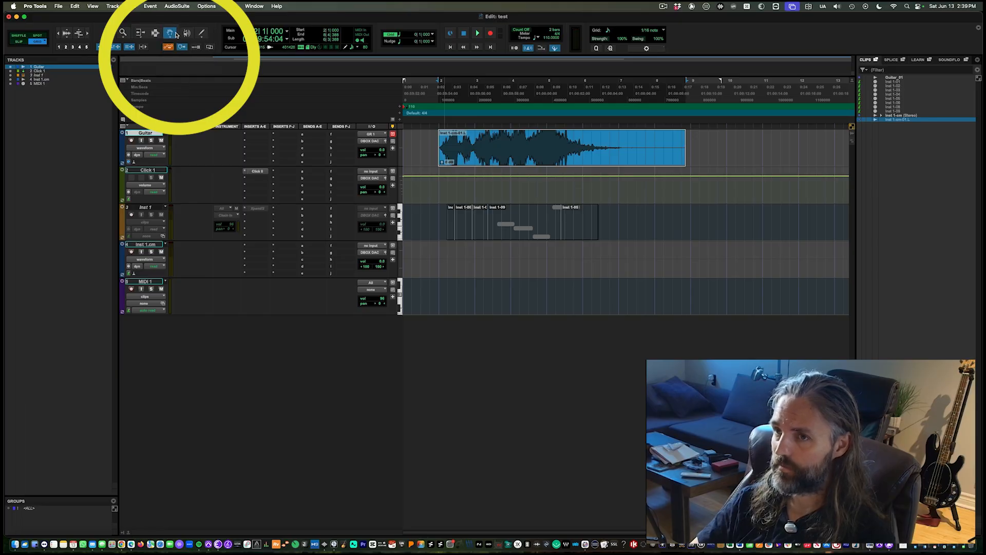
# Switch the Grabber tool to Separation, to Object, and back to Time.
pyautogui.click(173, 37)
pyautogui.click(178, 50)
pyautogui.click(173, 37)
pyautogui.click(178, 64)
pyautogui.click(172, 36)
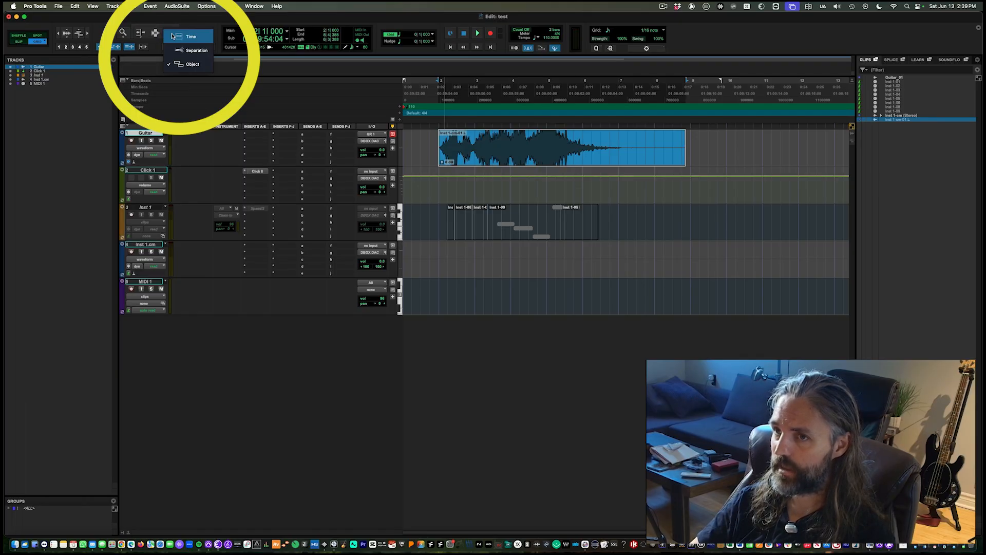
pyautogui.click(179, 38)
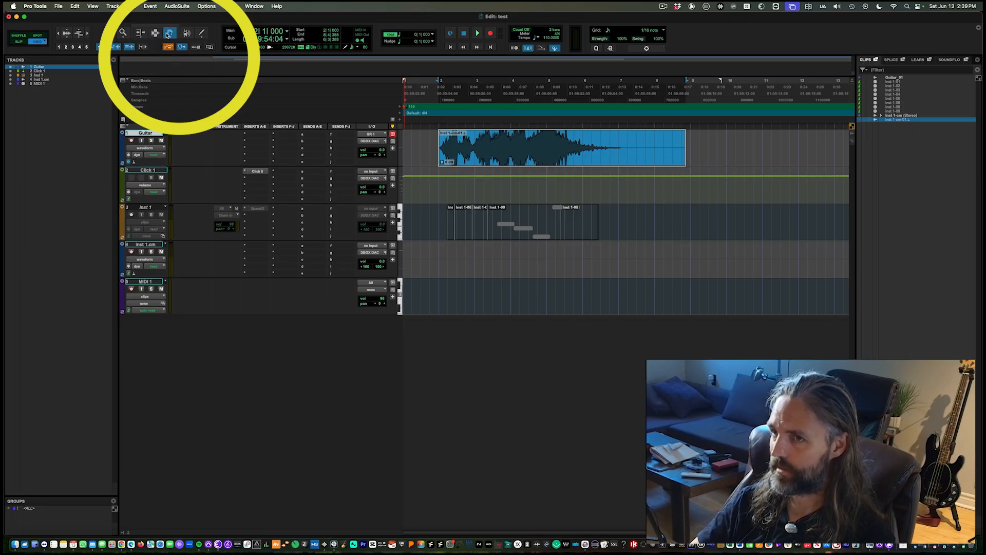
# With the TCE Trim tool, compress the Guitar clip to end in bar 6, then stretch it to end in bar 11.
pyautogui.click(143, 35)
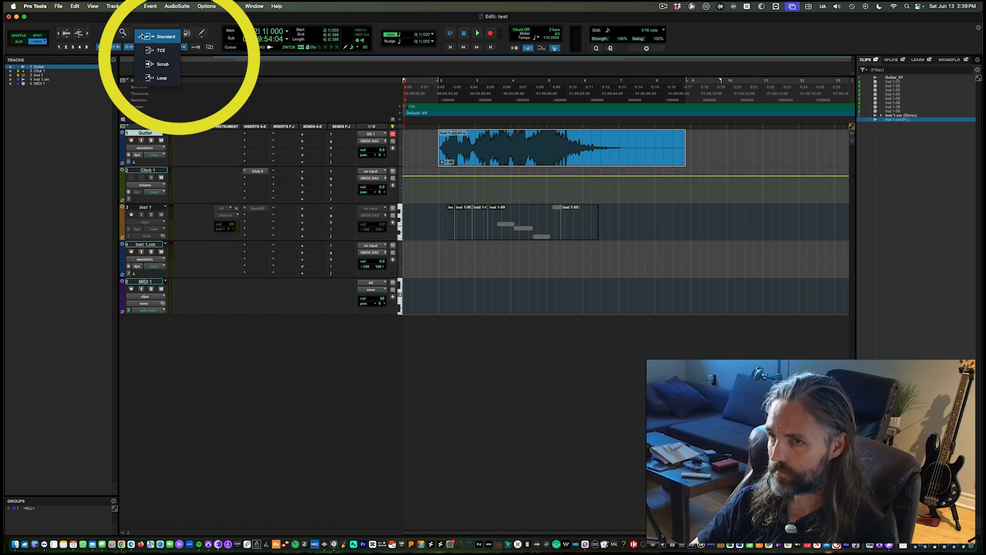
pyautogui.click(154, 47)
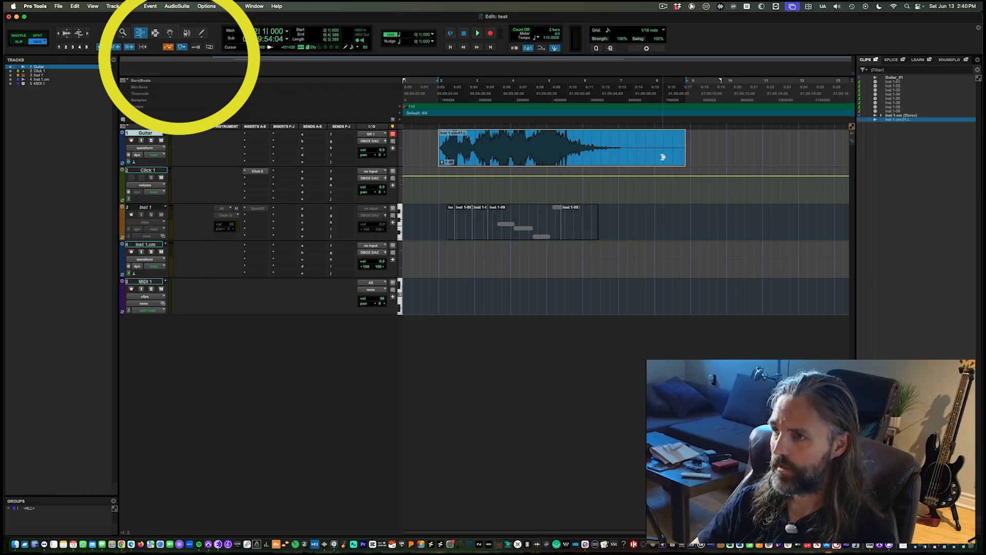
pyautogui.moveTo(676, 156); pyautogui.dragTo(610, 159)
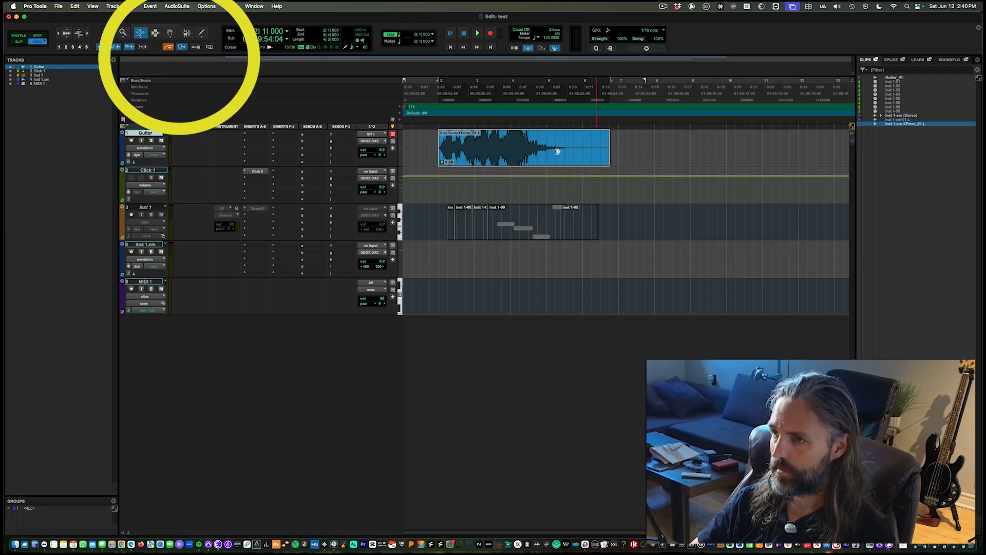
pyautogui.moveTo(605, 155); pyautogui.dragTo(780, 157)
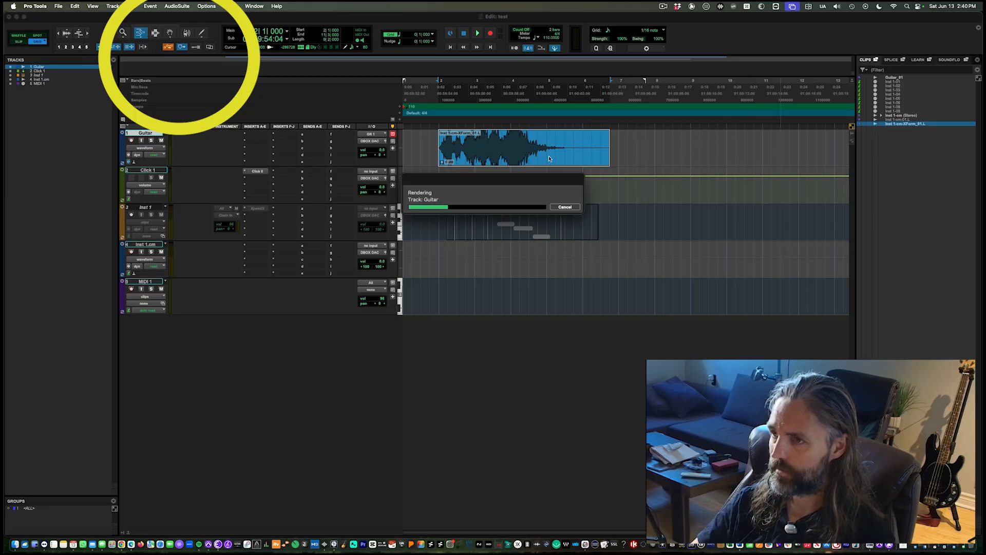
# Play the time-stretched Guitar clip from 3|2|000.
pyautogui.press('F7')
pyautogui.click(484, 146)
pyautogui.press('space')
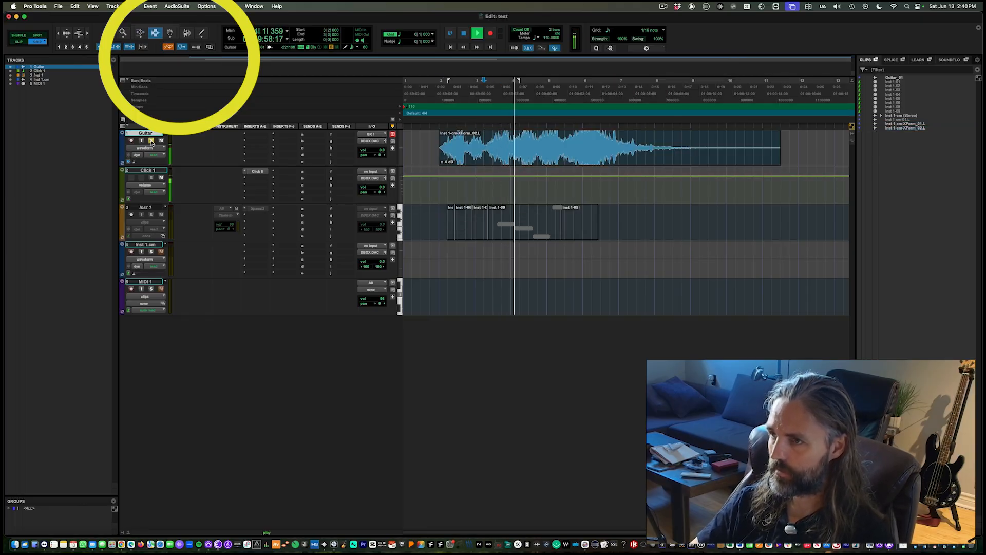
# Stop playback of the stretched Guitar clip and set the Trim tool back to Standard.
pyautogui.press('space')
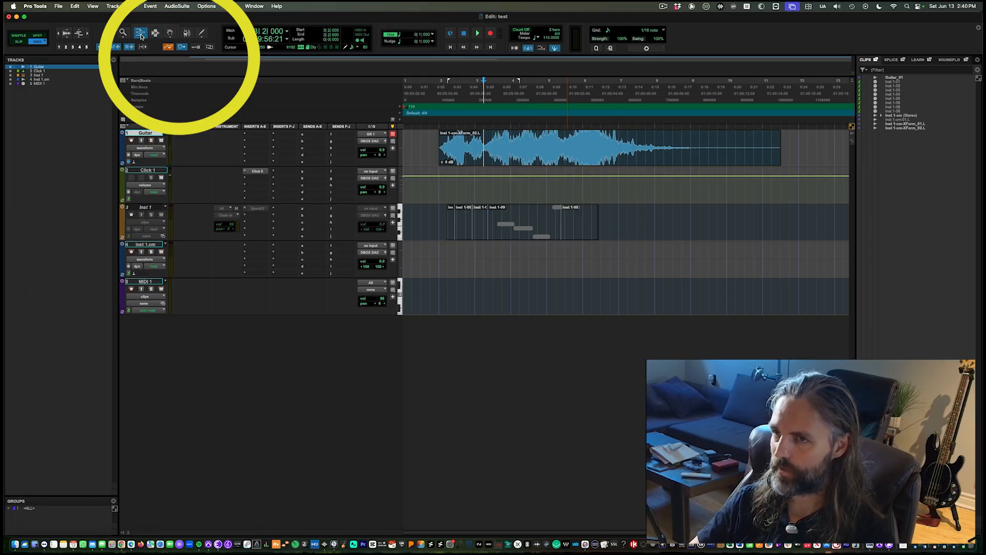
pyautogui.click(140, 35)
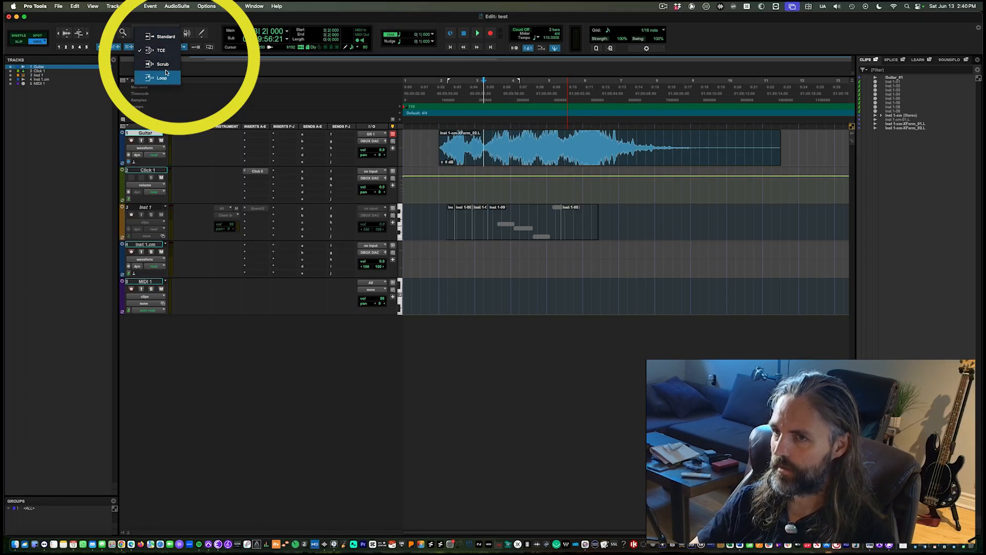
pyautogui.click(165, 37)
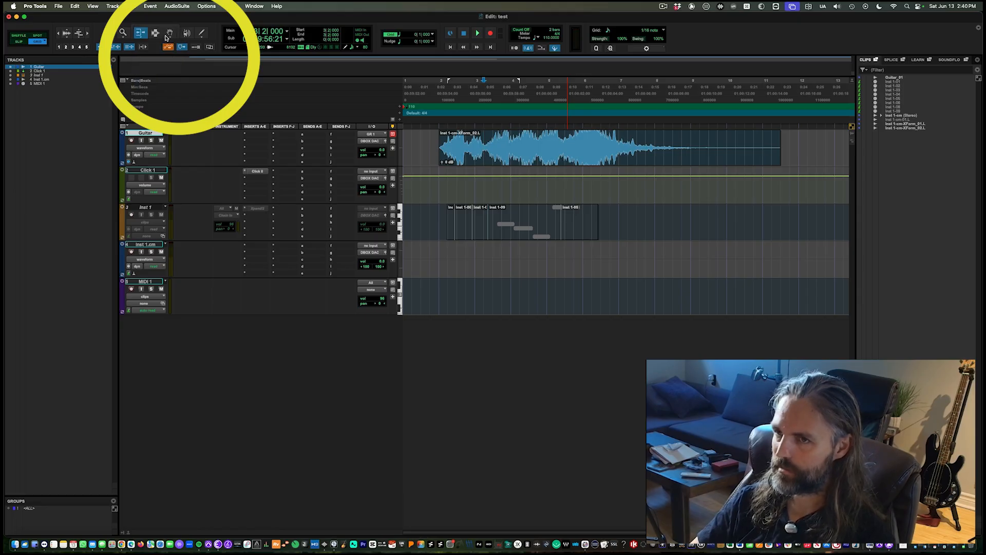
# Place the edit cursor on the Guitar track and switch the Trim tool to Scrub, to Loop, and back to Standard.
pyautogui.press('r')
pyautogui.press('r')
pyautogui.click(448, 154)
pyautogui.press('t')
pyautogui.click(140, 36)
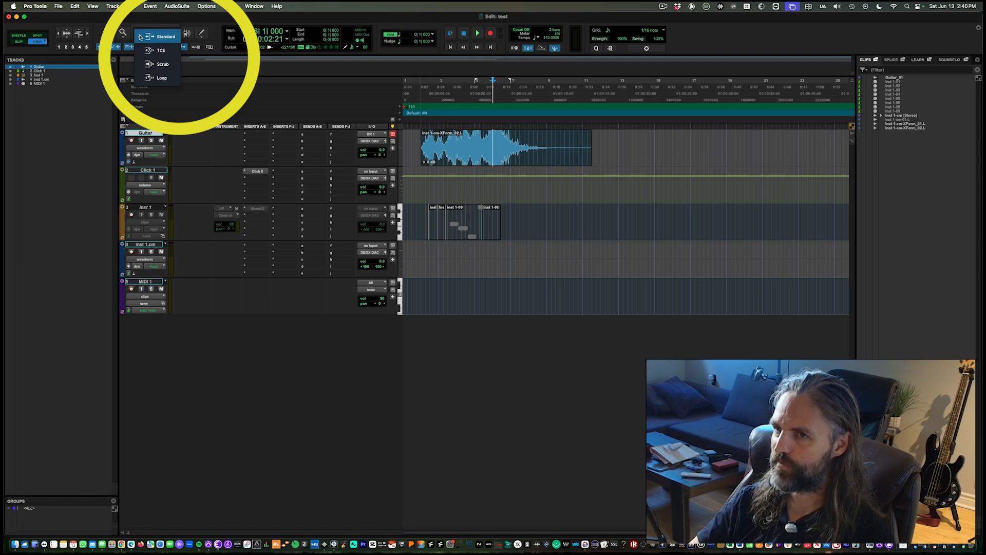
pyautogui.click(157, 64)
pyautogui.click(144, 33)
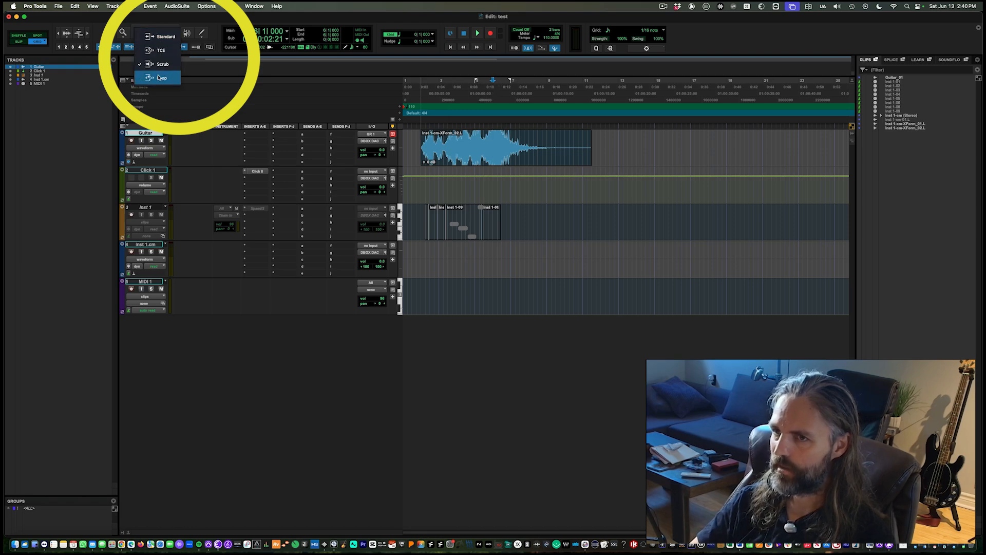
pyautogui.click(154, 51)
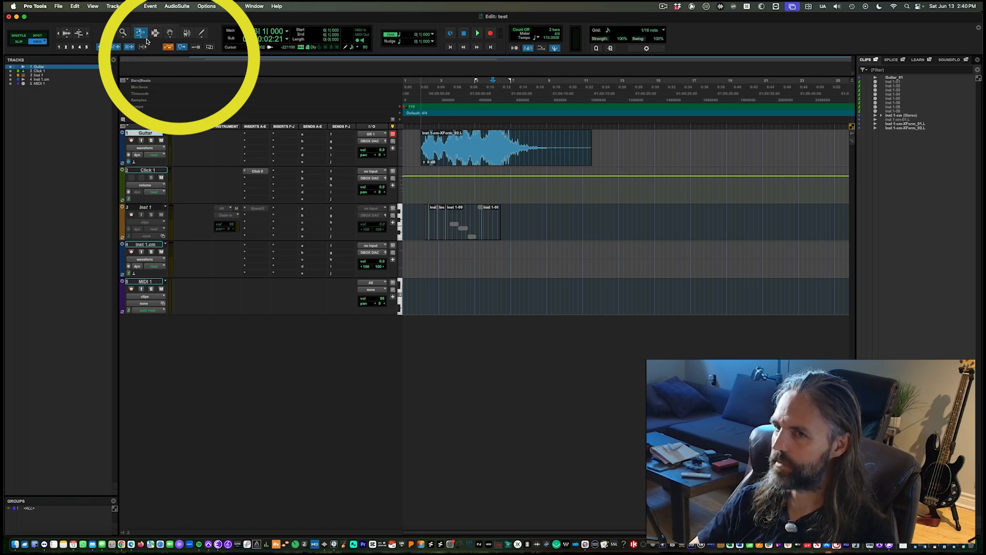
pyautogui.click(143, 34)
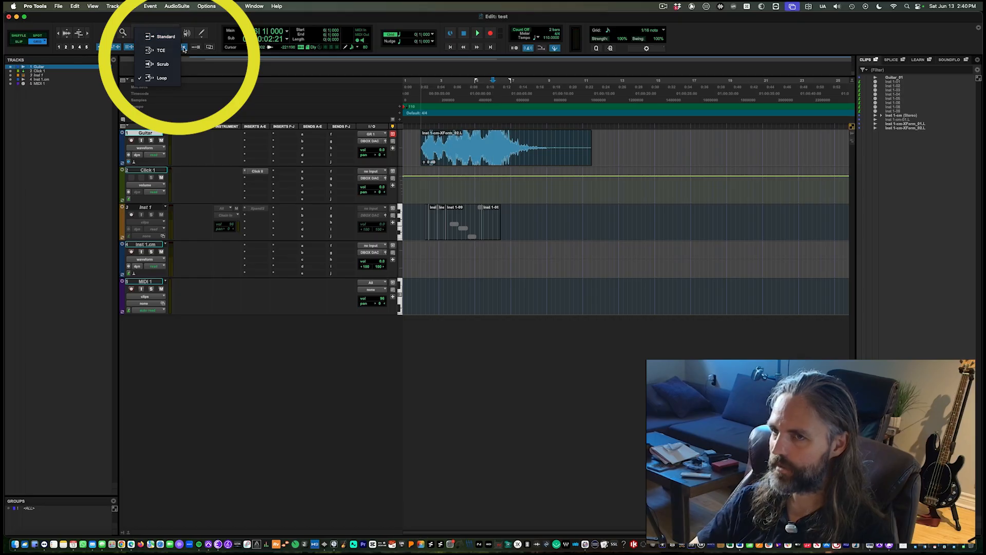
pyautogui.click(155, 36)
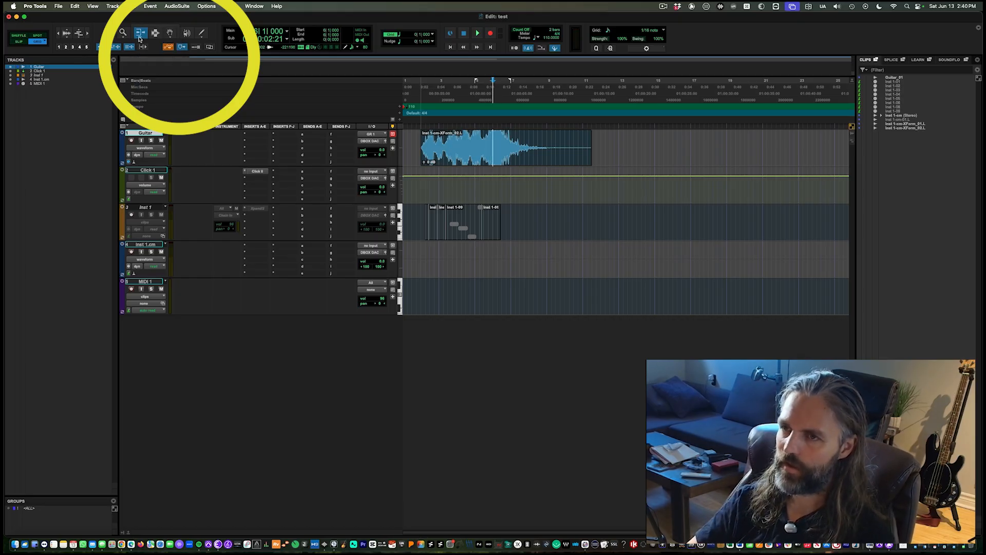
# Select the Pencil tool and reduce the vertical zoom of the audio waveforms.
pyautogui.click(202, 33)
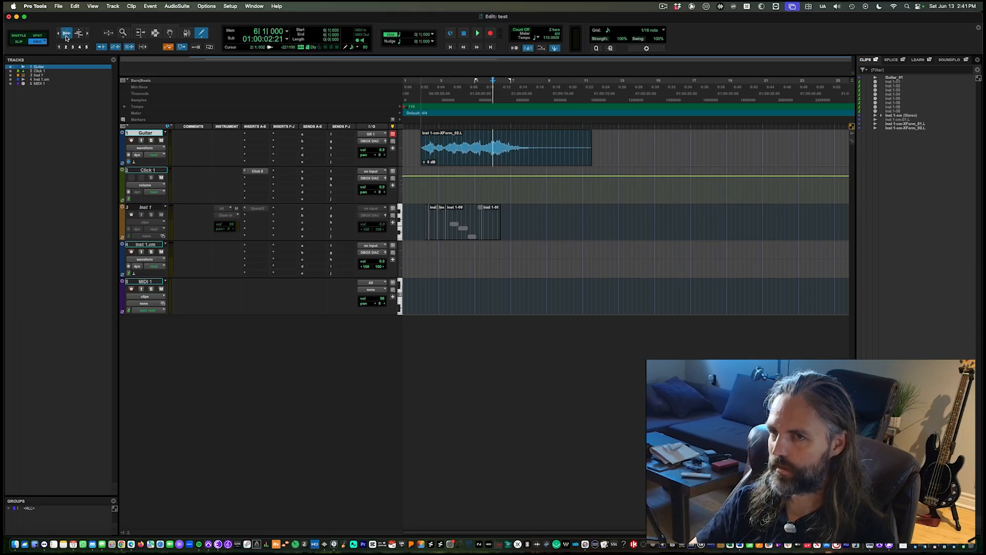
pyautogui.click(66, 35)
pyautogui.moveTo(66, 33)
pyautogui.mouseDown()
pyautogui.moveTo(67, 56)
pyautogui.moveTo(66, 30)
pyautogui.moveTo(67, 43)
pyautogui.mouseUp()
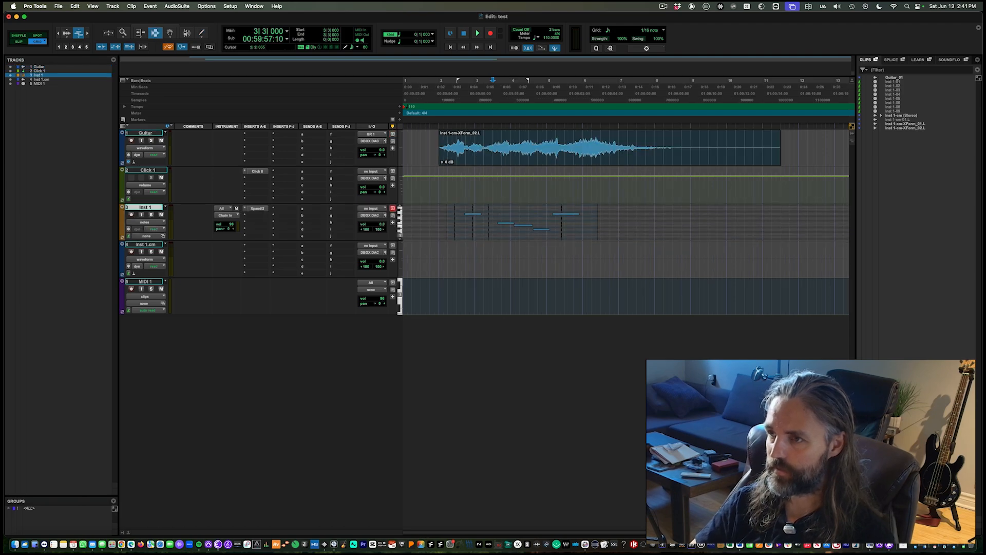
# Increase the vertical zoom of the MIDI notes on the Inst 1 track and place the edit cursor at 4|1|000.
pyautogui.press('shift+super+]')
pyautogui.click(511, 222)
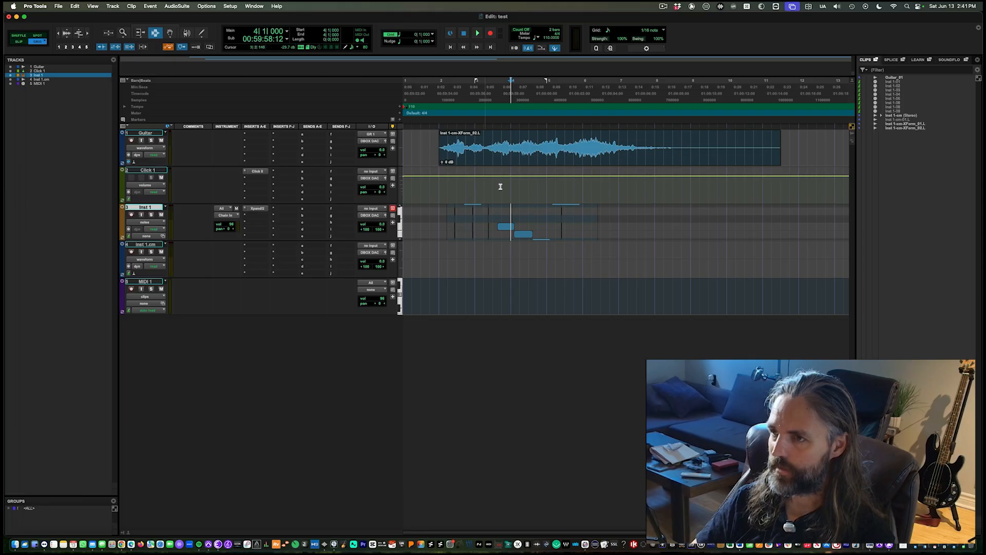
pyautogui.doubleClick(488, 156)
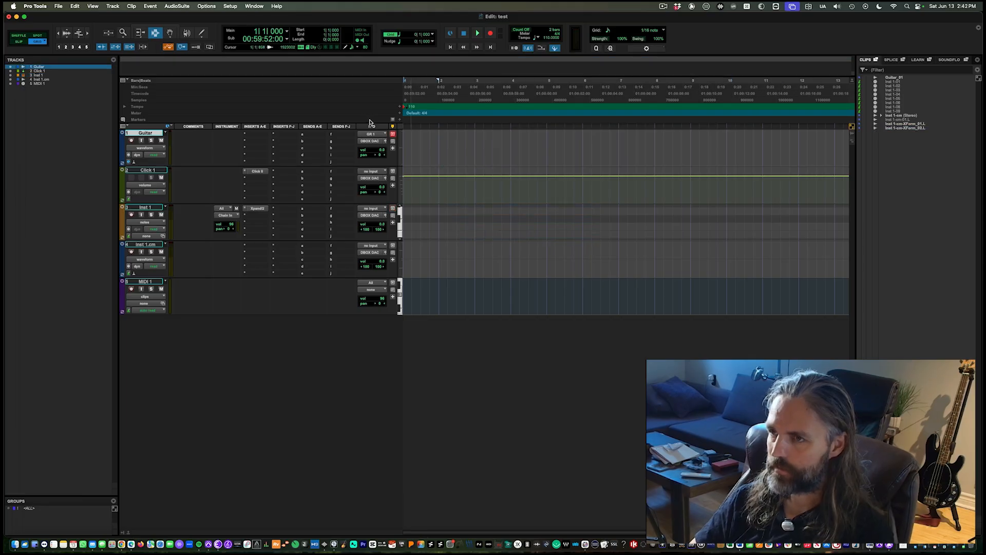
# Hide the I/O column of the Edit window and show it again.
pyautogui.click(370, 124)
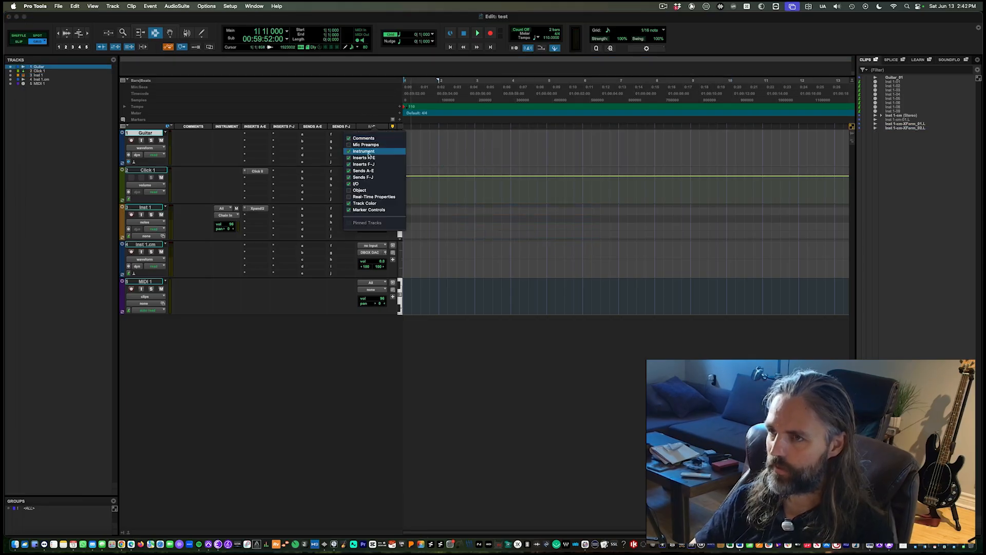
pyautogui.click(370, 184)
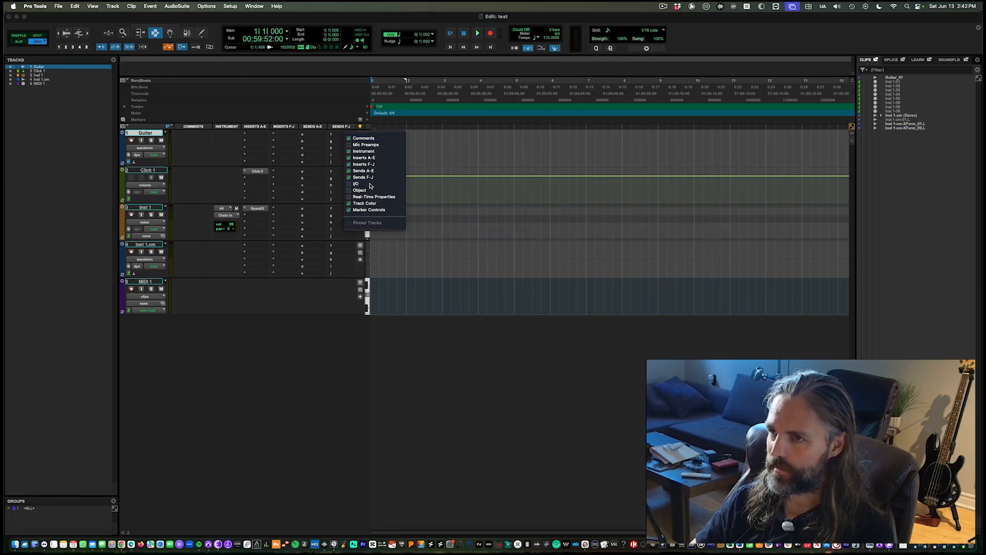
pyautogui.click(367, 128)
pyautogui.click(368, 128)
pyautogui.click(368, 183)
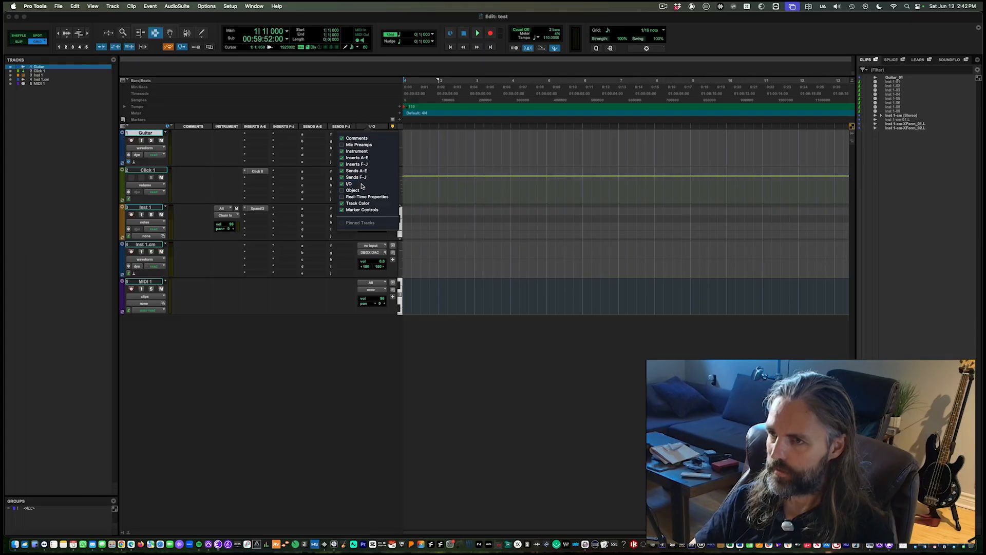
pyautogui.click(376, 128)
# Review the input paths and their hardware channel assignments in the I/O Setup.
pyautogui.click(254, 6)
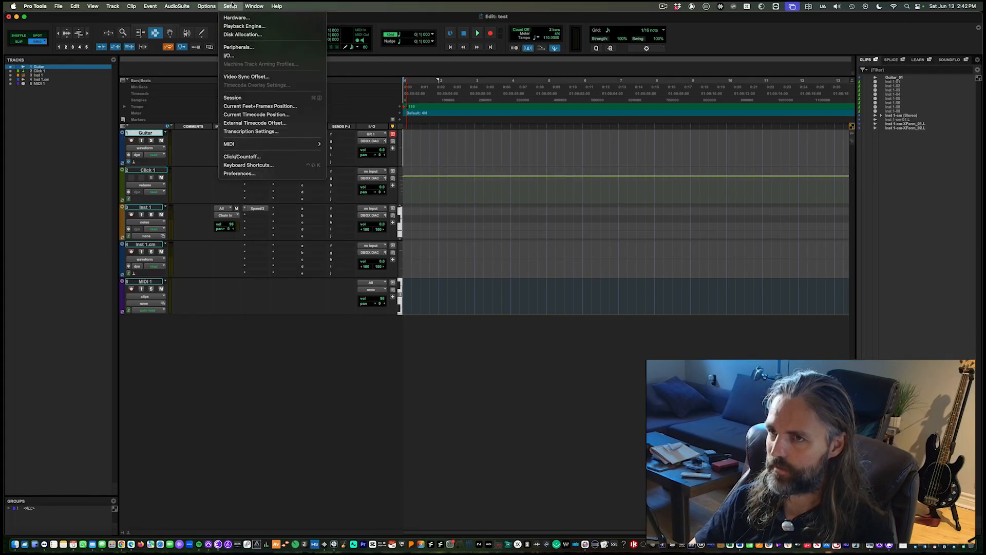
pyautogui.click(236, 55)
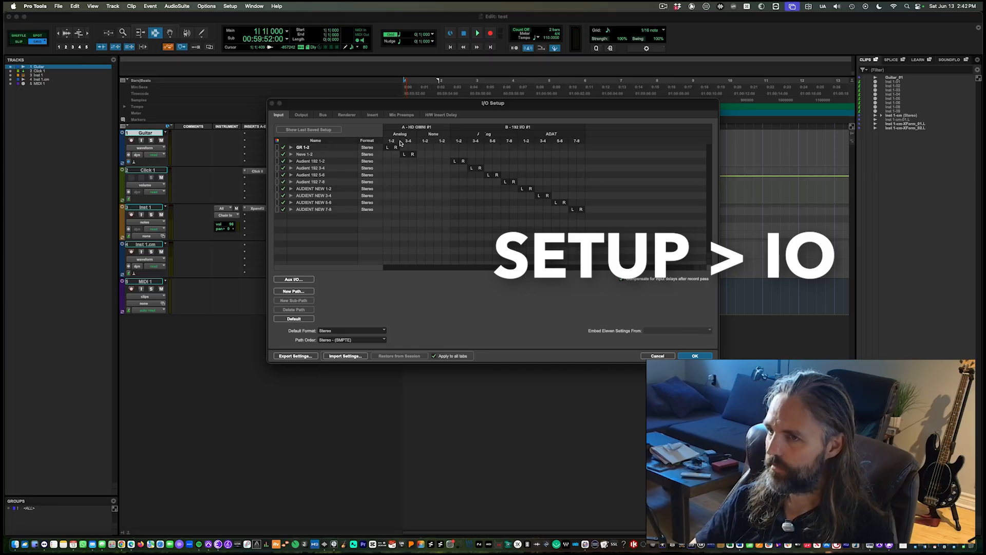
pyautogui.press('Return')
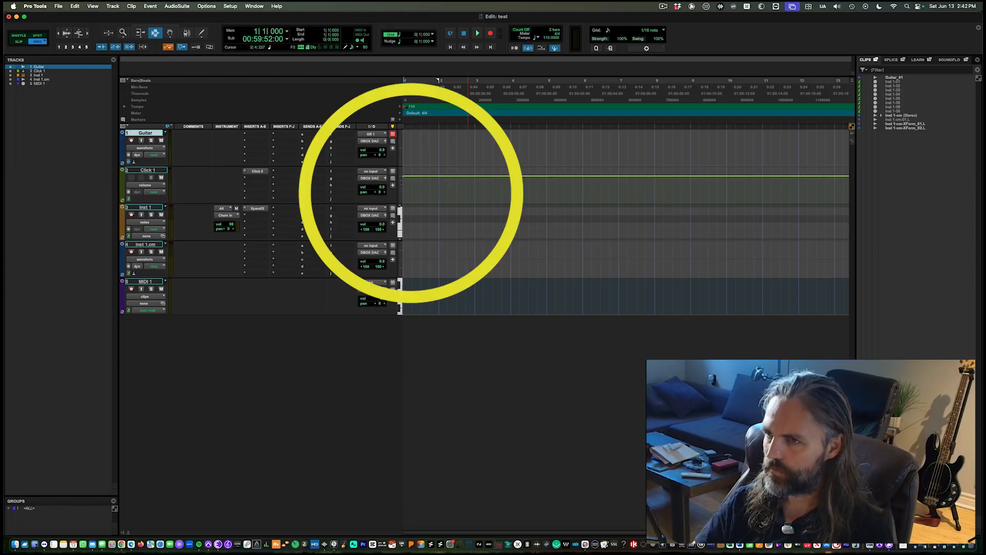
# Set the Guitar track's input to the interface channel Audient 192 1 (Mono).
pyautogui.click(378, 135)
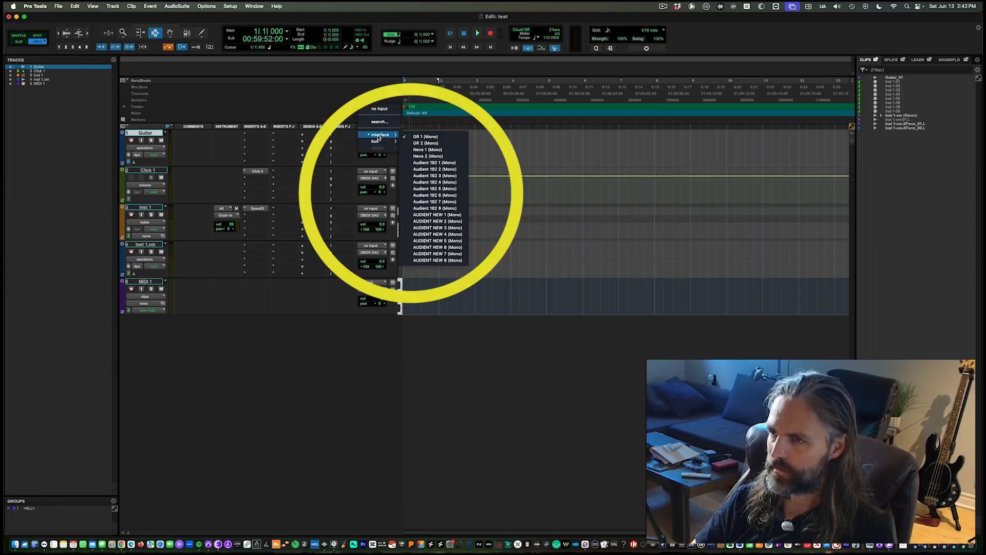
pyautogui.click(448, 163)
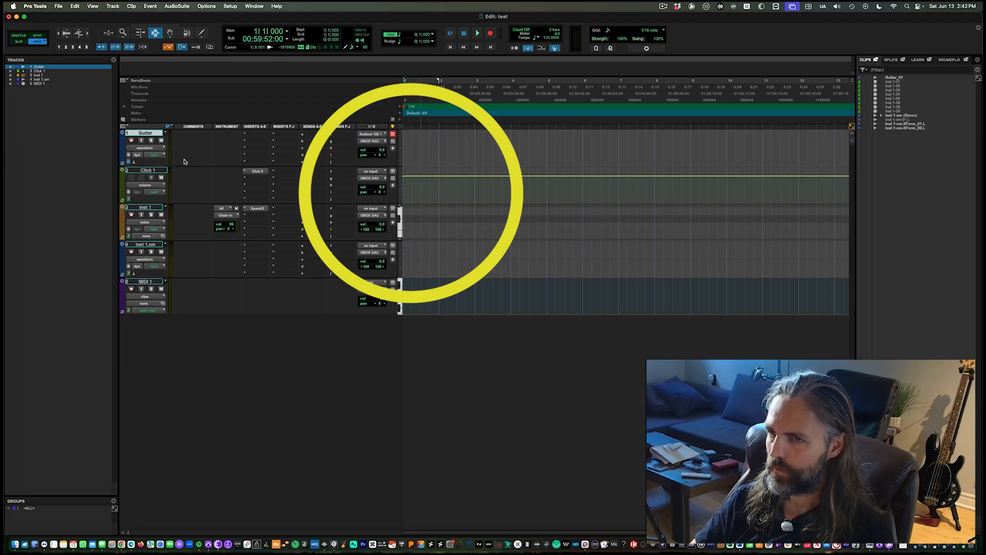
pyautogui.click(371, 138)
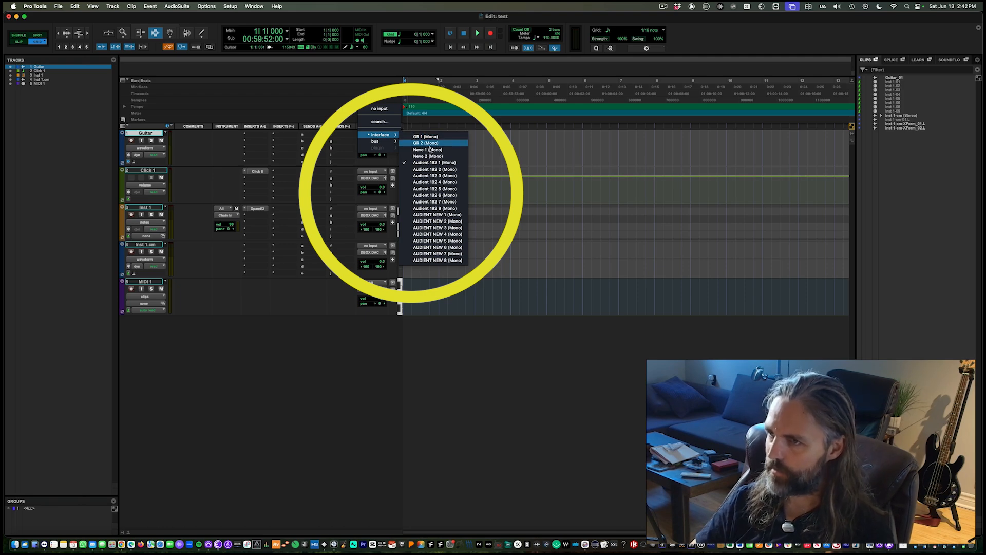
pyautogui.click(454, 162)
# Record-enable the Guitar track twice to check its input signal, disarming it each time.
pyautogui.click(131, 140)
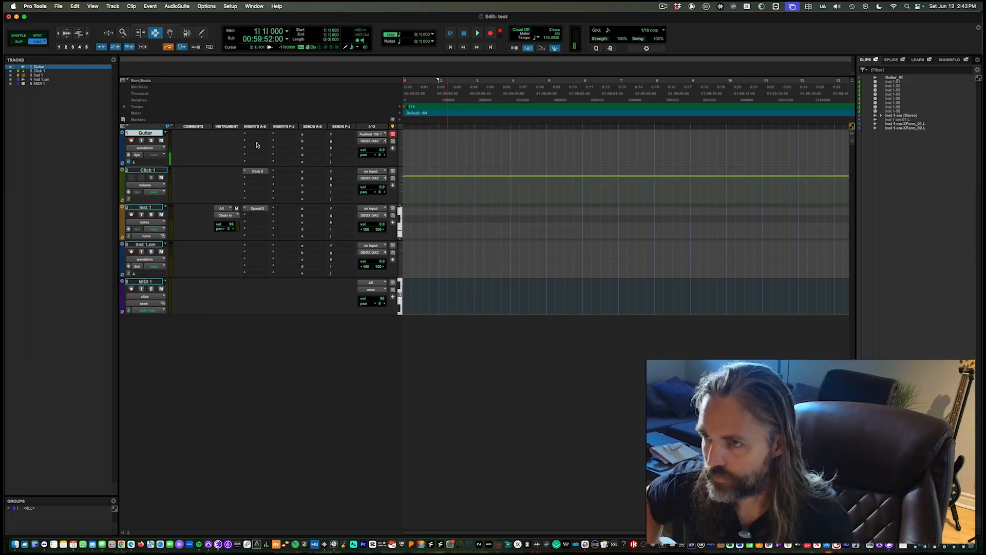
pyautogui.click(131, 141)
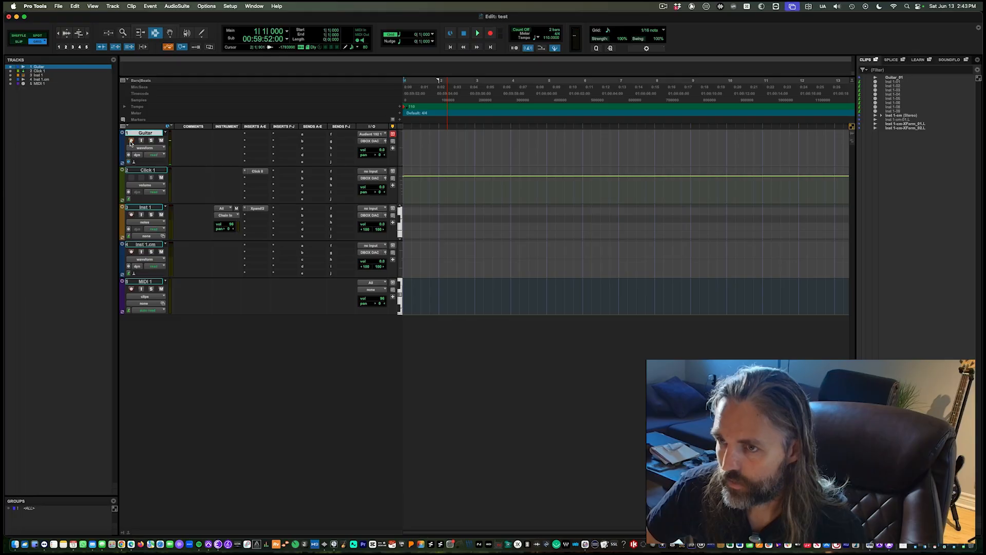
pyautogui.click(131, 140)
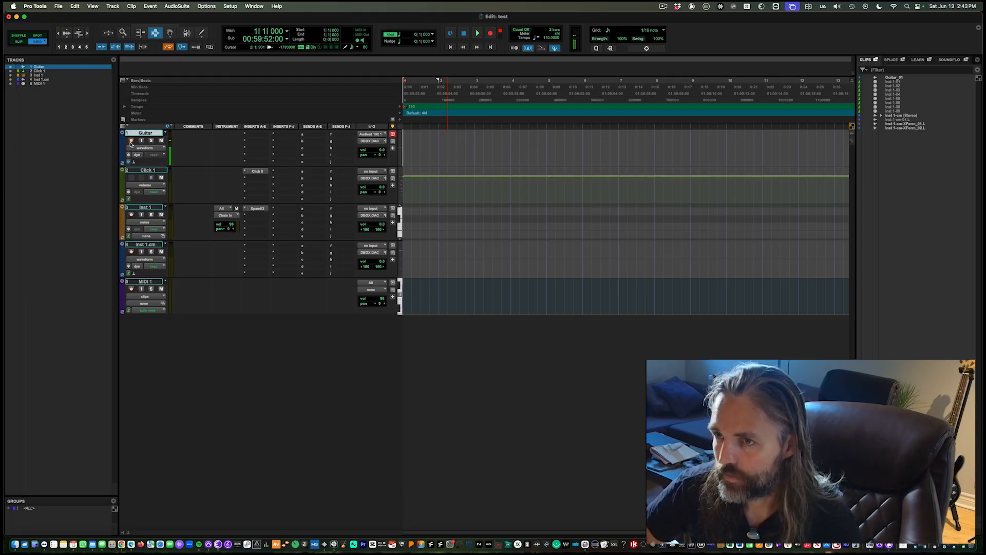
pyautogui.click(131, 141)
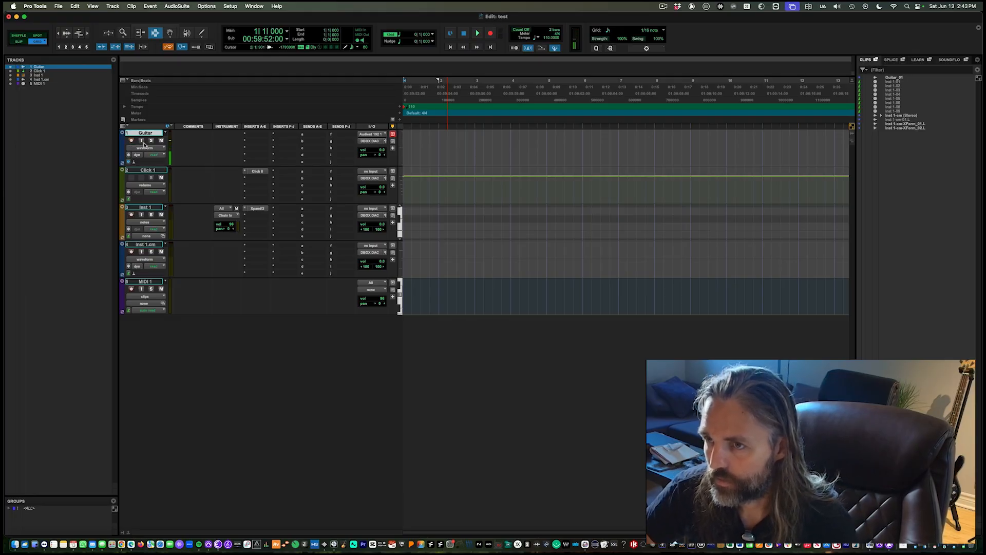
# Review the Guitar track's output options, and open the GR 1-2 input path name for editing in I/O Setup before cancelling the setup.
pyautogui.click(370, 141)
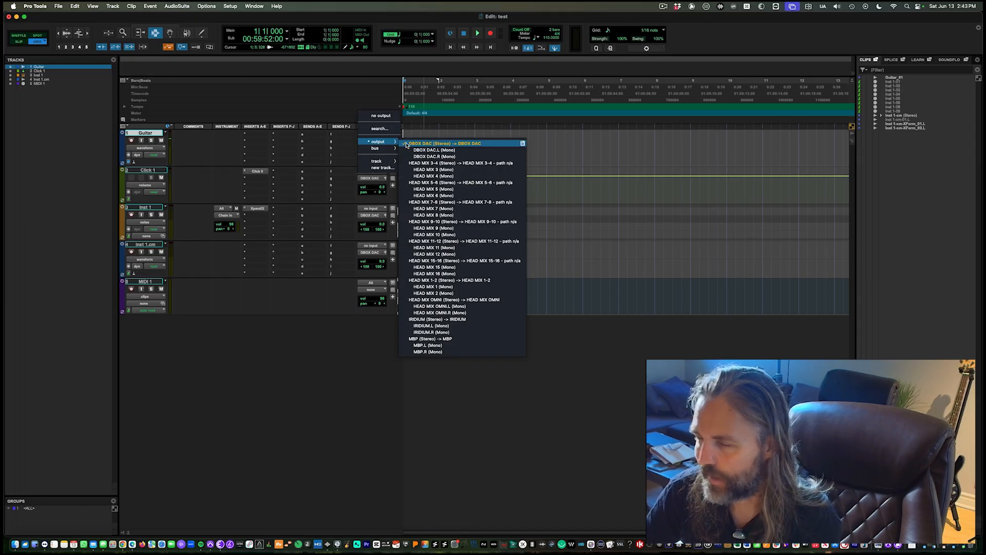
pyautogui.click(348, 141)
pyautogui.click(230, 6)
pyautogui.click(242, 57)
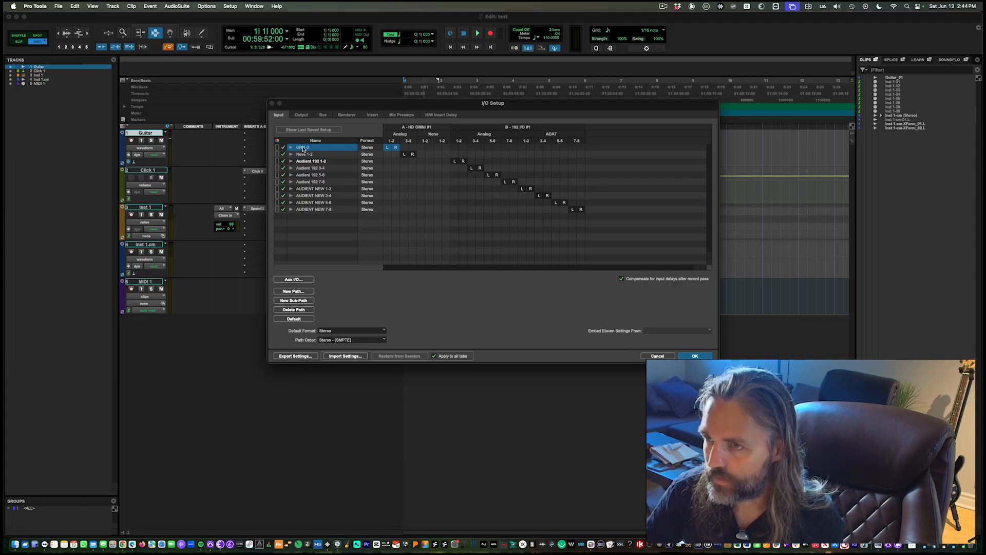
pyautogui.doubleClick(303, 148)
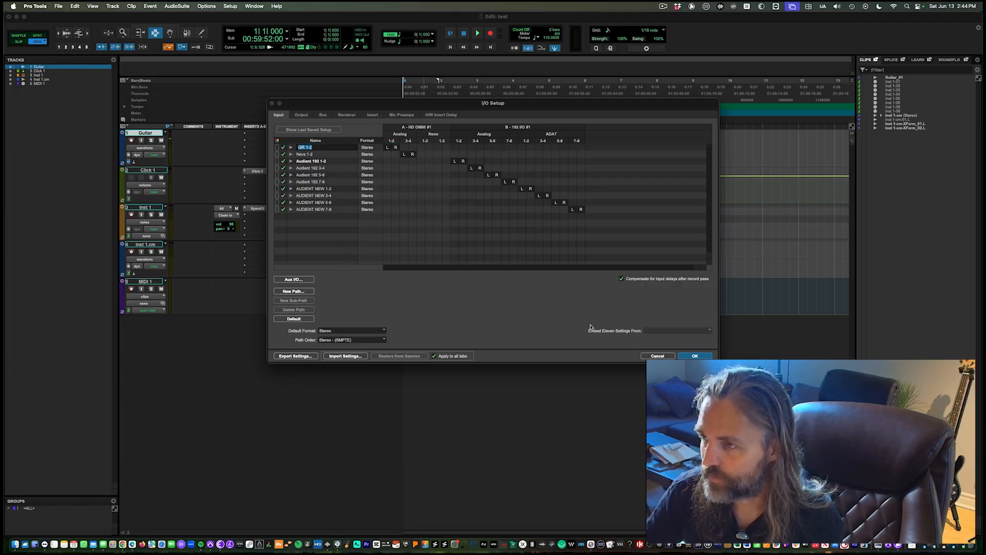
pyautogui.click(642, 355)
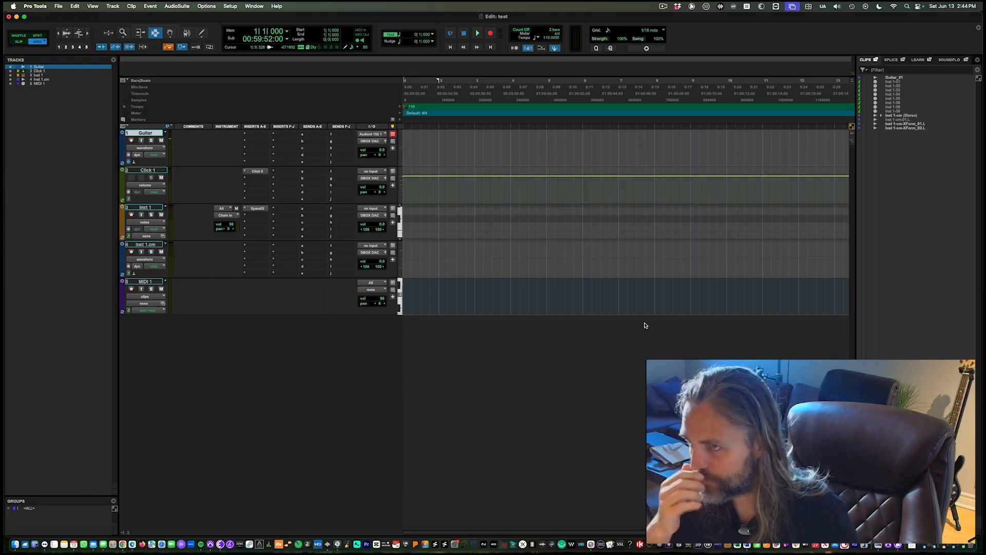
# Switch to Avid Link, look through the apps and plug-ins included with Pro Tools, and close its window.
pyautogui.click(692, 6)
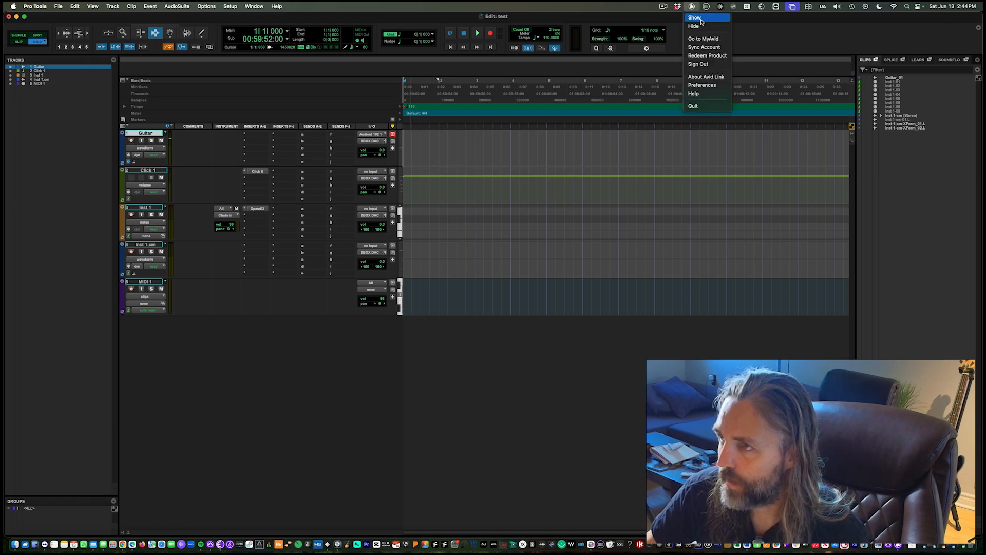
pyautogui.click(701, 21)
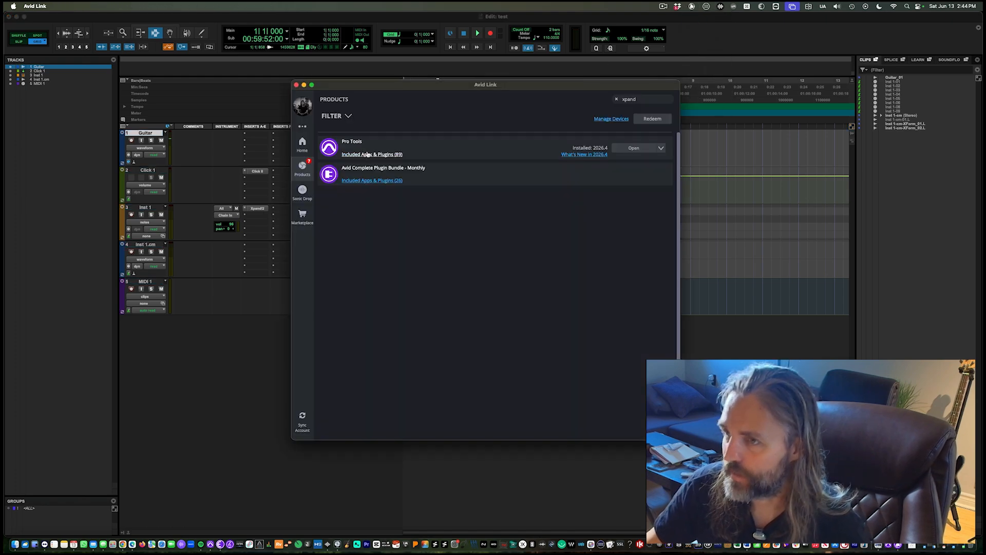
pyautogui.scroll(4, 390, 194)
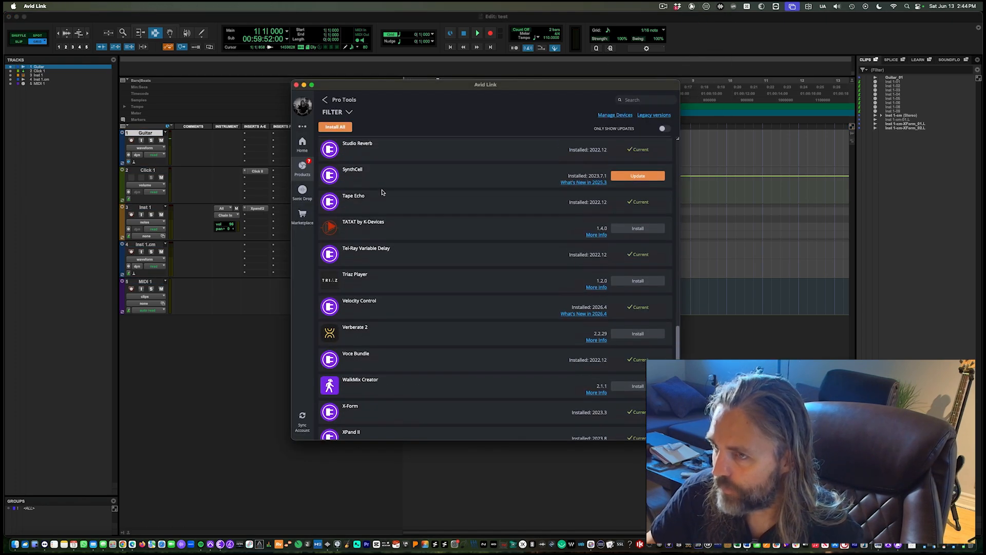
pyautogui.scroll(20, 323, 186)
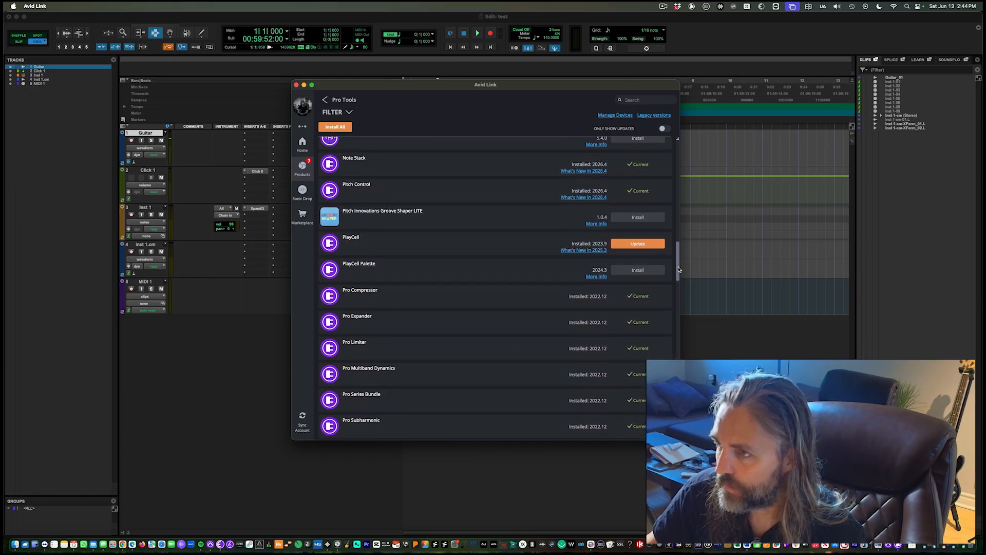
pyautogui.moveTo(679, 269); pyautogui.dragTo(677, 158)
pyautogui.scroll(-5, 387, 194)
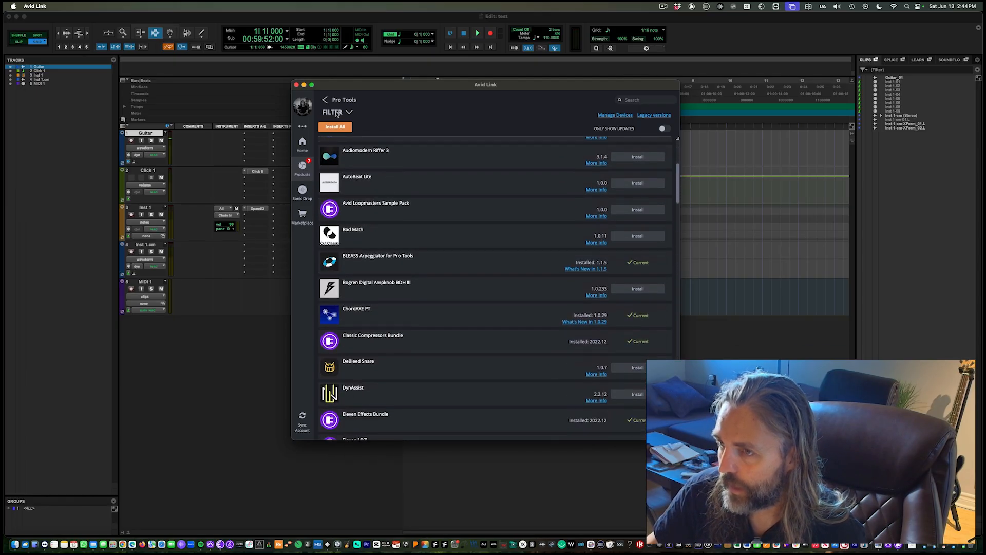
pyautogui.click(296, 85)
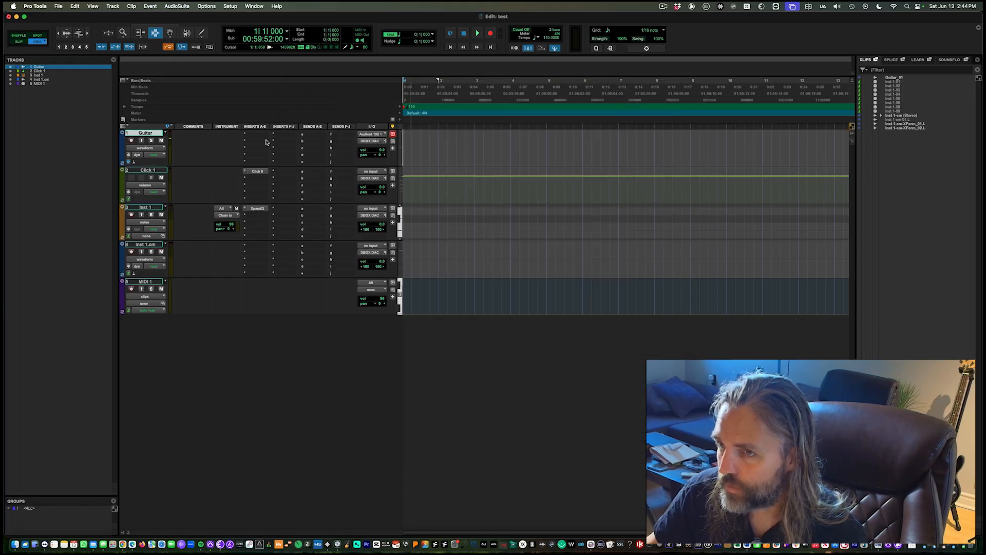
# Insert the Eleven Lite (mono) harmonic plug-in in the Guitar track's first insert slot.
pyautogui.click(264, 142)
pyautogui.moveTo(266, 142)
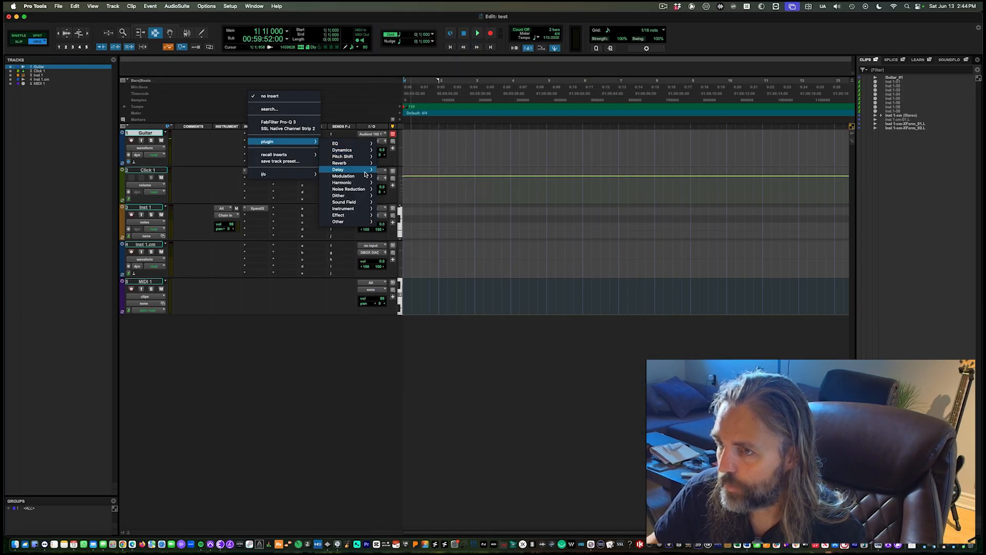
pyautogui.moveTo(366, 183)
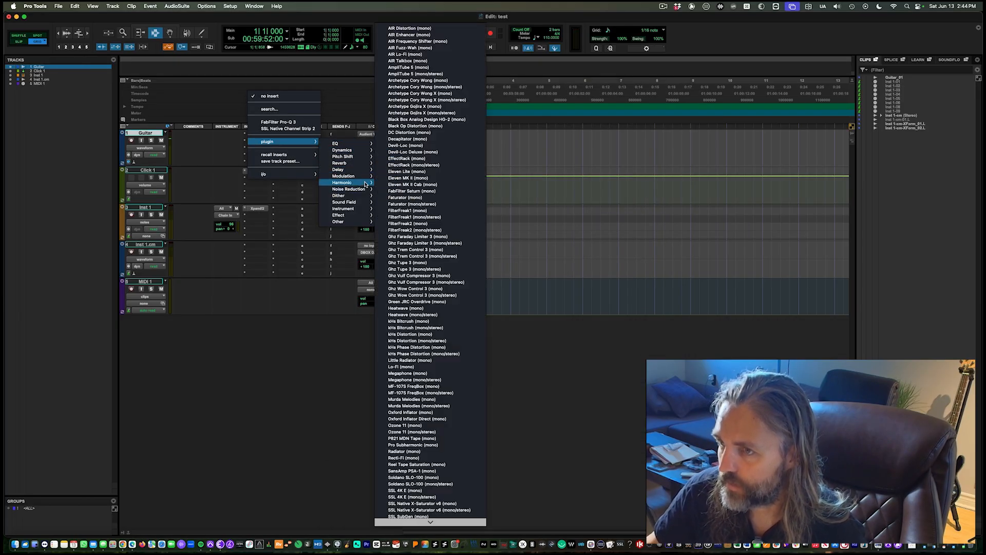
pyautogui.click(420, 173)
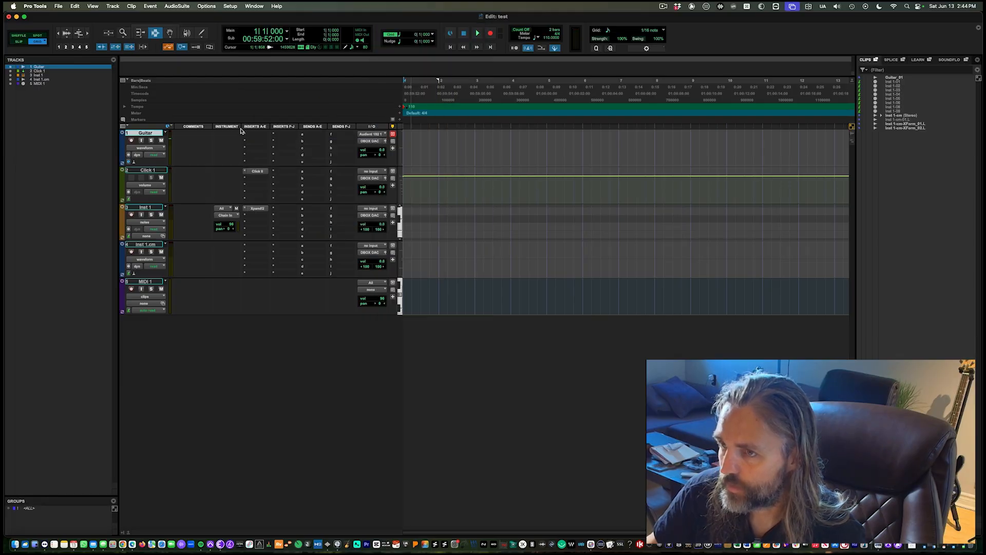
pyautogui.click(258, 140)
pyautogui.moveTo(288, 142)
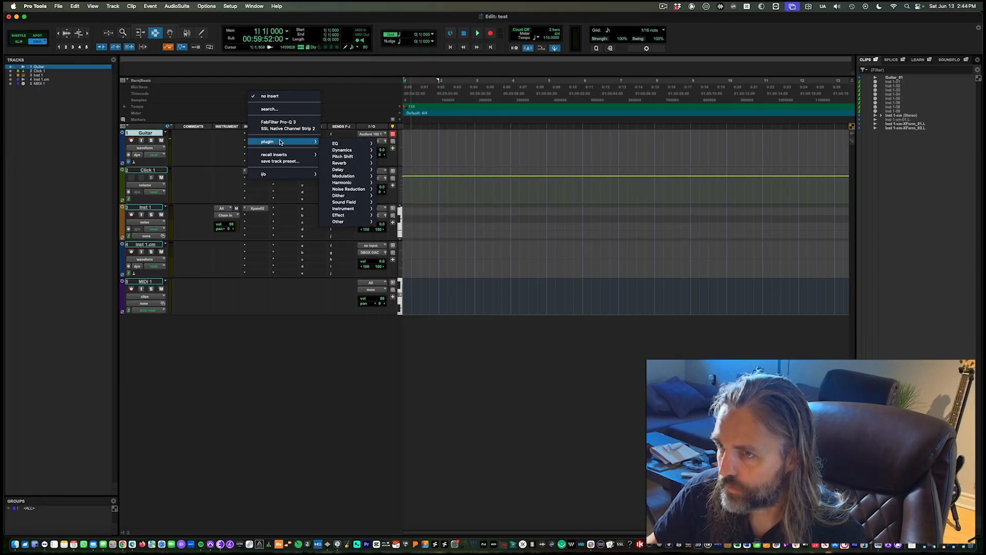
pyautogui.moveTo(345, 183)
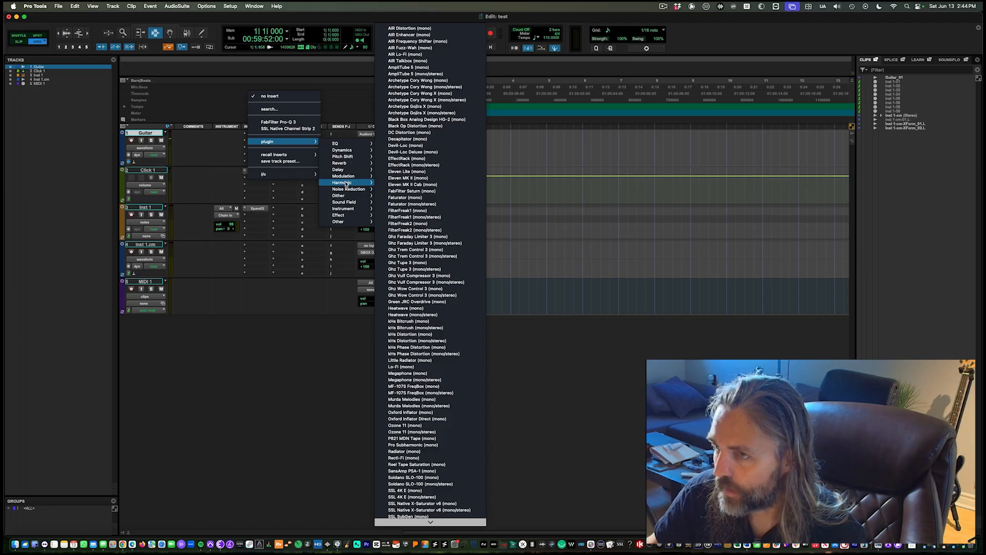
pyautogui.click(412, 175)
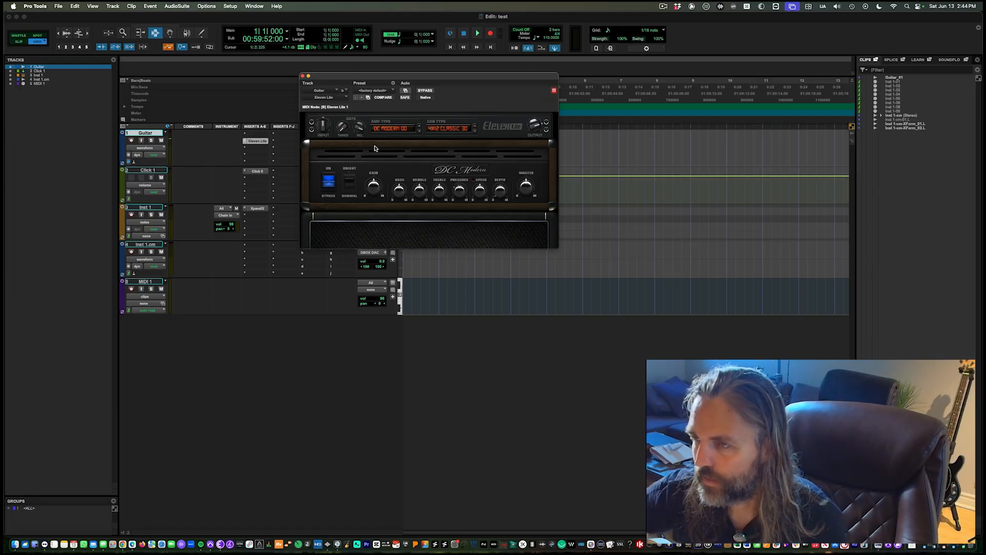
# Record-enable the Guitar track to monitor it, and change the Eleven Lite amp type to DC Vintage.
pyautogui.click(131, 140)
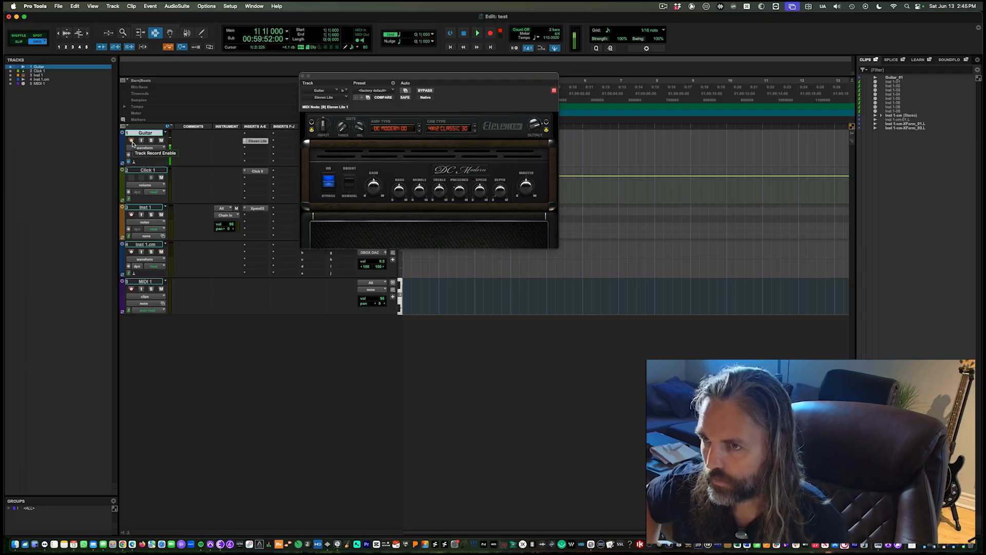
pyautogui.click(418, 131)
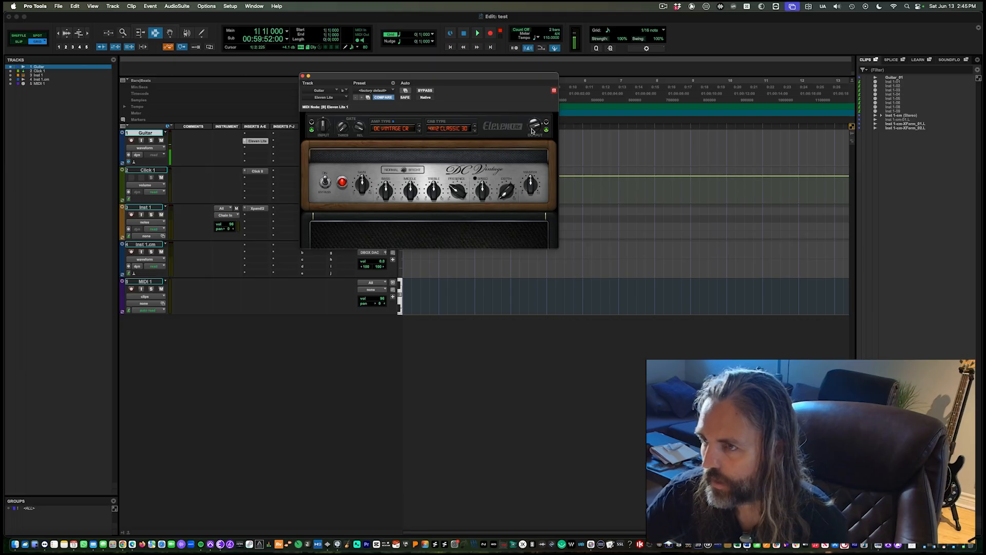
pyautogui.click(419, 131)
pyautogui.click(419, 131)
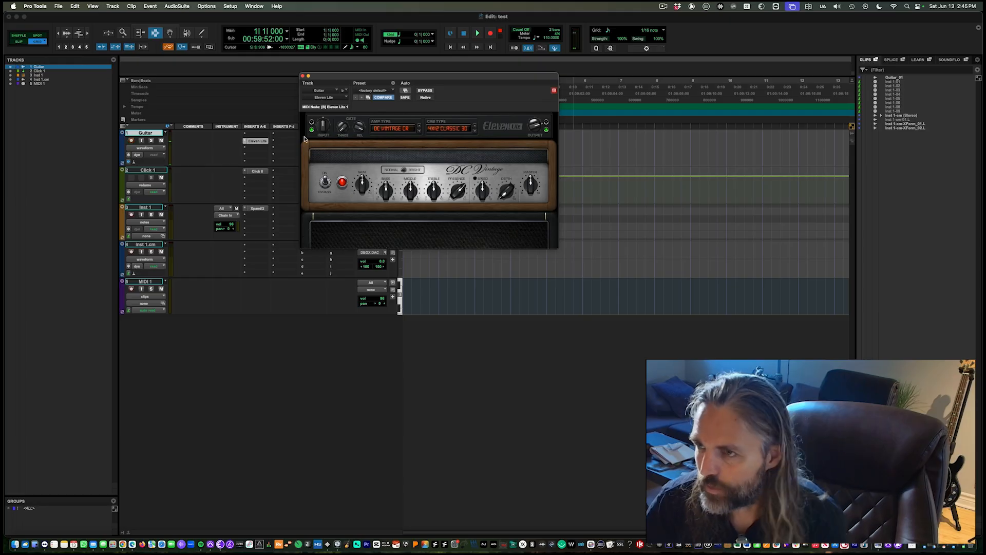
# Insert the D-Verb (mono/stereo) reverb below Eleven Lite on the Guitar track, lengthening its decay and setting its mix to 53%.
pyautogui.click(254, 149)
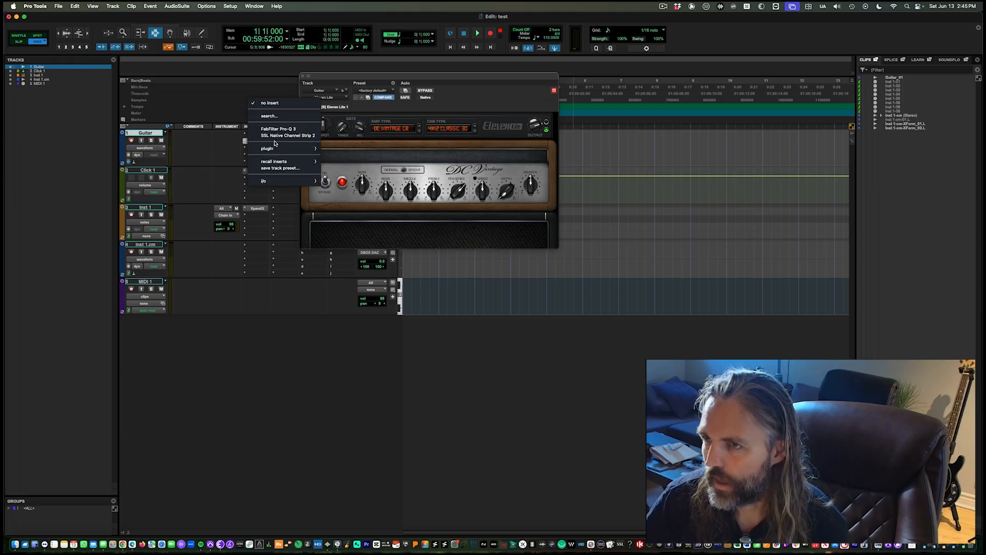
pyautogui.moveTo(287, 149)
pyautogui.moveTo(354, 158)
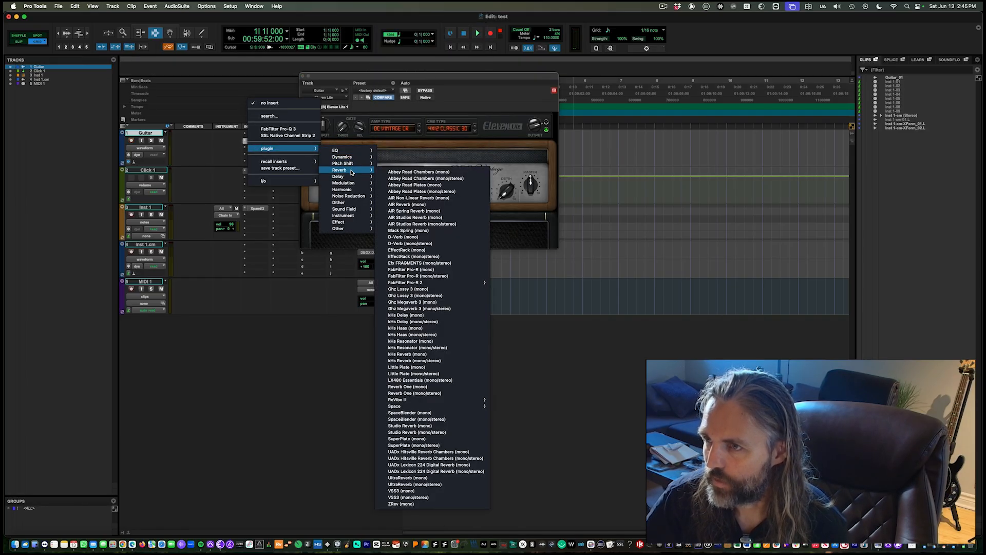
pyautogui.click(446, 245)
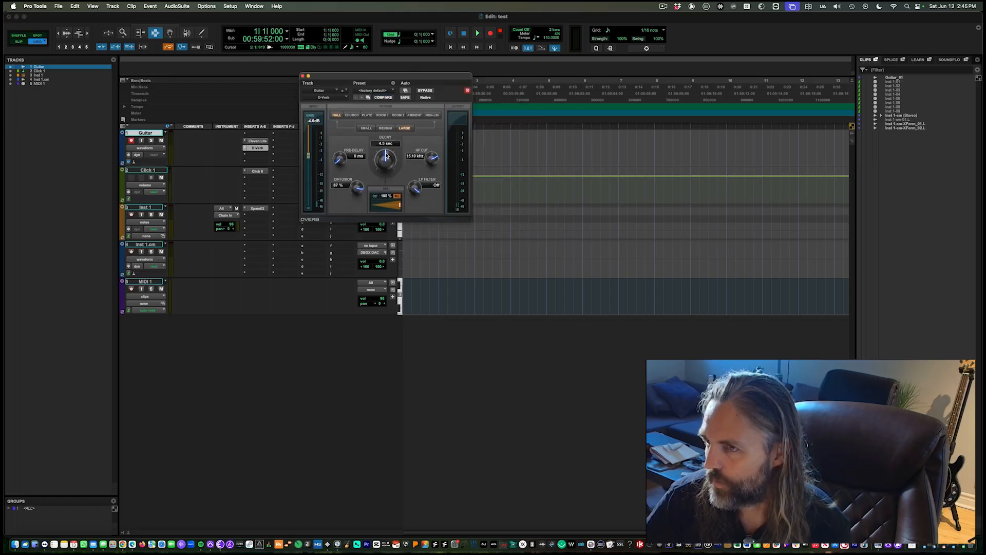
pyautogui.moveTo(385, 156); pyautogui.dragTo(363, 118)
pyautogui.moveTo(396, 210); pyautogui.dragTo(381, 208)
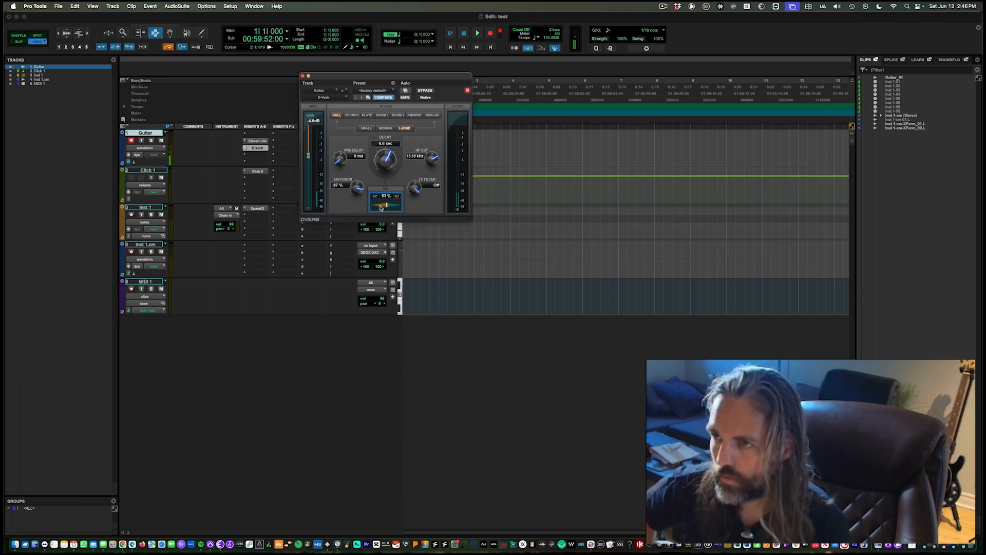
# Move D-Verb down one insert slot and insert Channel Strip (mono) between Eleven Lite and D-Verb.
pyautogui.moveTo(256, 149); pyautogui.dragTo(255, 152)
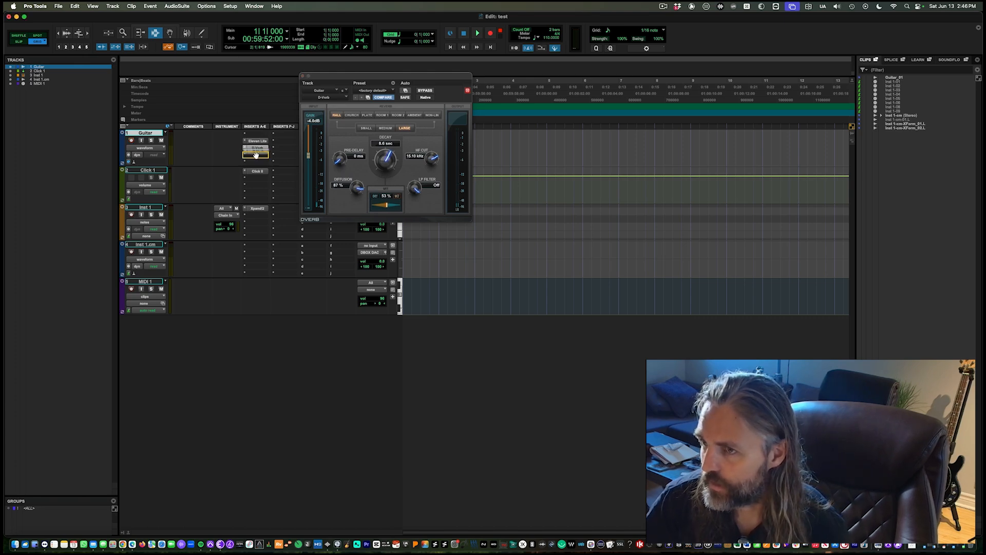
pyautogui.click(255, 153)
pyautogui.moveTo(339, 150)
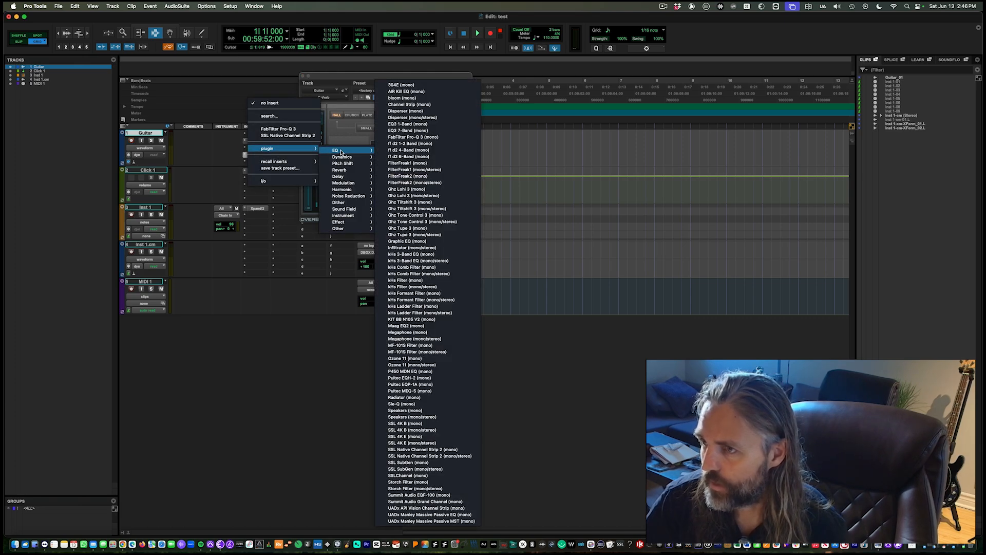
pyautogui.click(429, 104)
# Apply the Elec Guitar preset to Channel Strip, compare the sound bypassed and active, and close the plug-in.
pyautogui.click(366, 90)
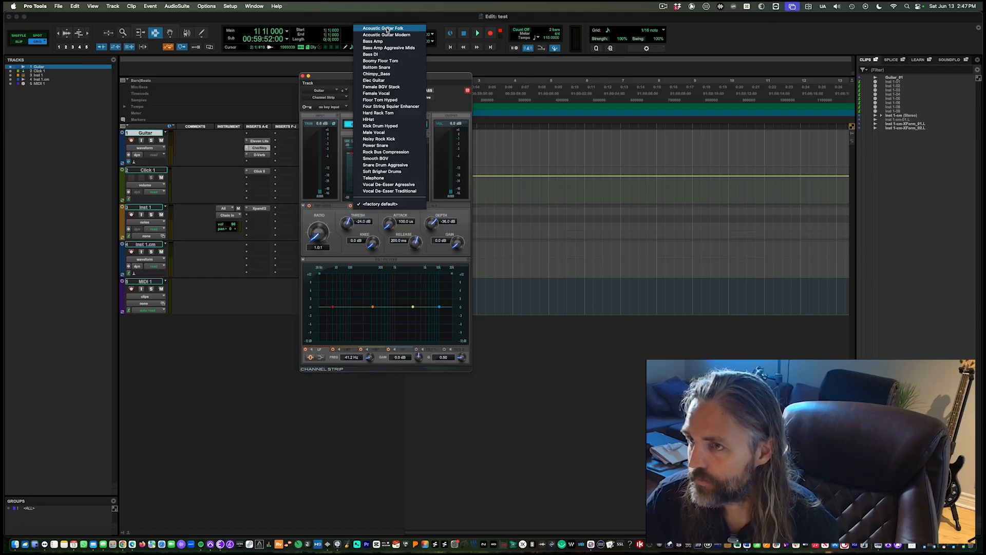
pyautogui.click(394, 81)
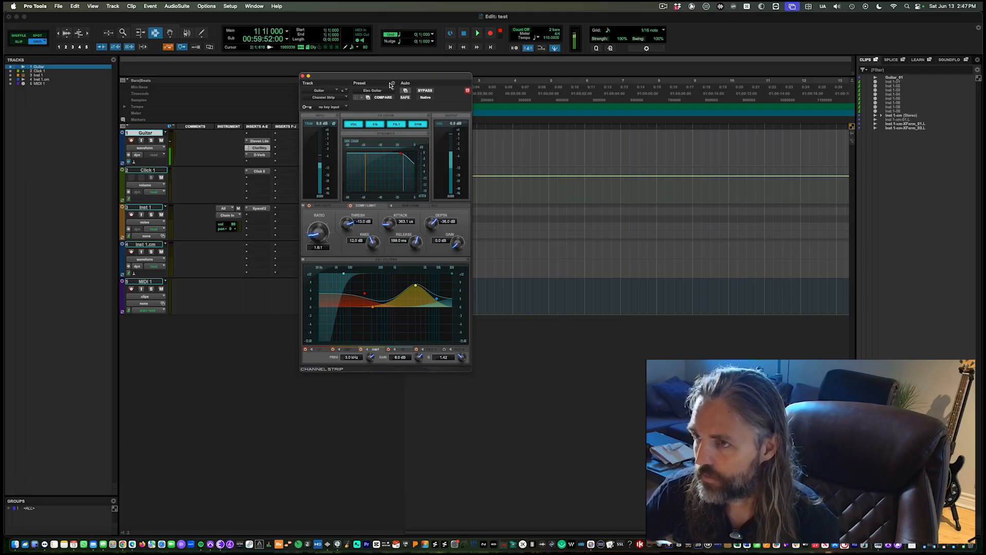
pyautogui.click(424, 91)
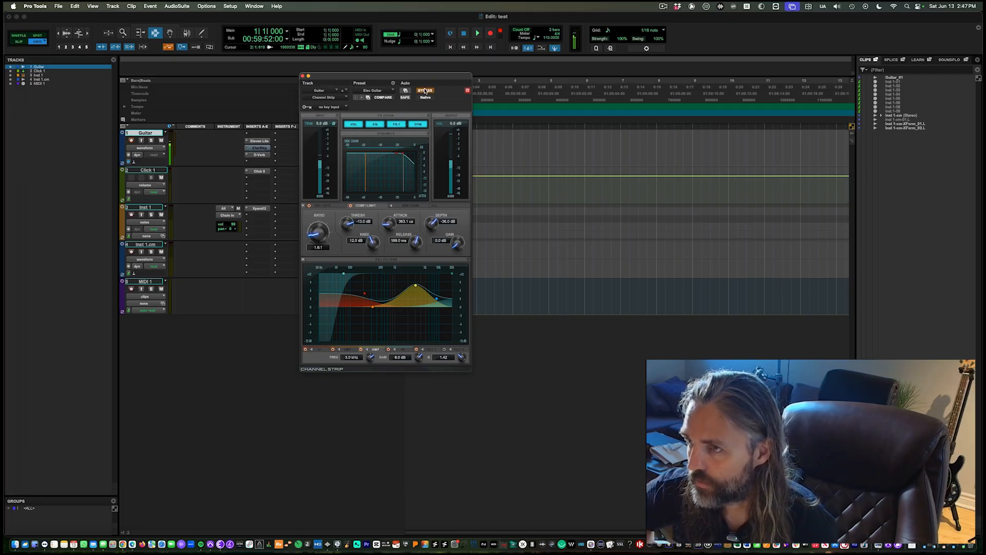
pyautogui.click(425, 90)
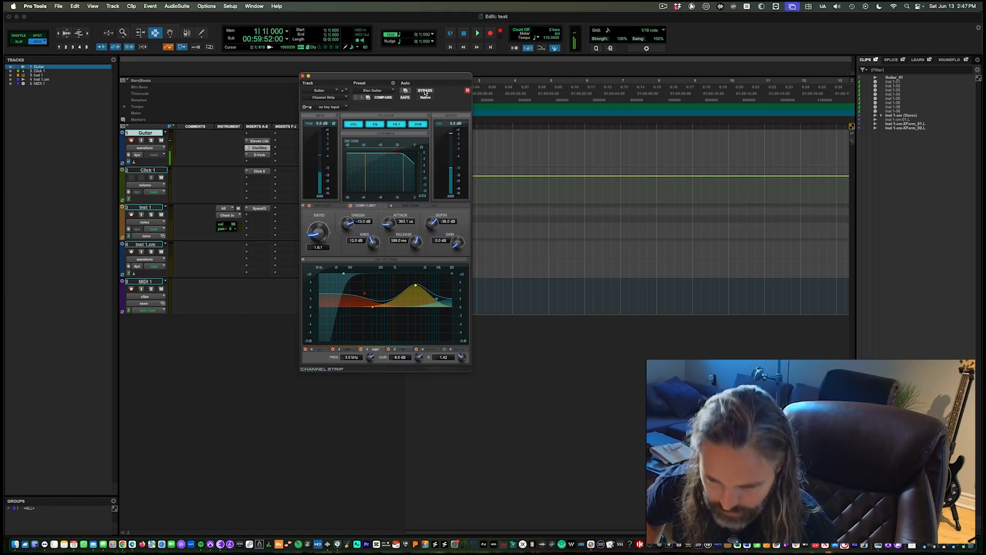
pyautogui.click(303, 77)
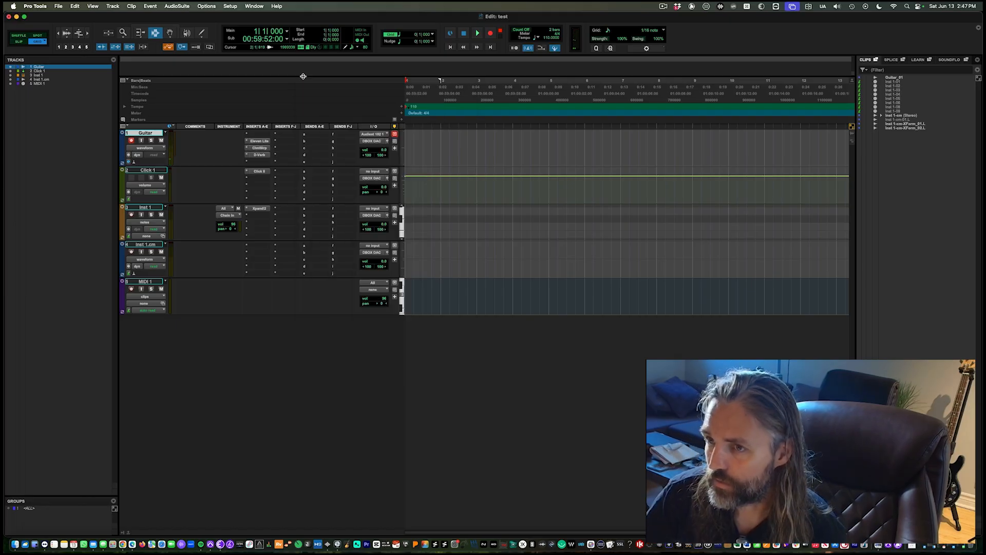
# Return the playhead to the session start and open the Transport window, placing it over the timeline.
pyautogui.click(412, 185)
pyautogui.press('Return')
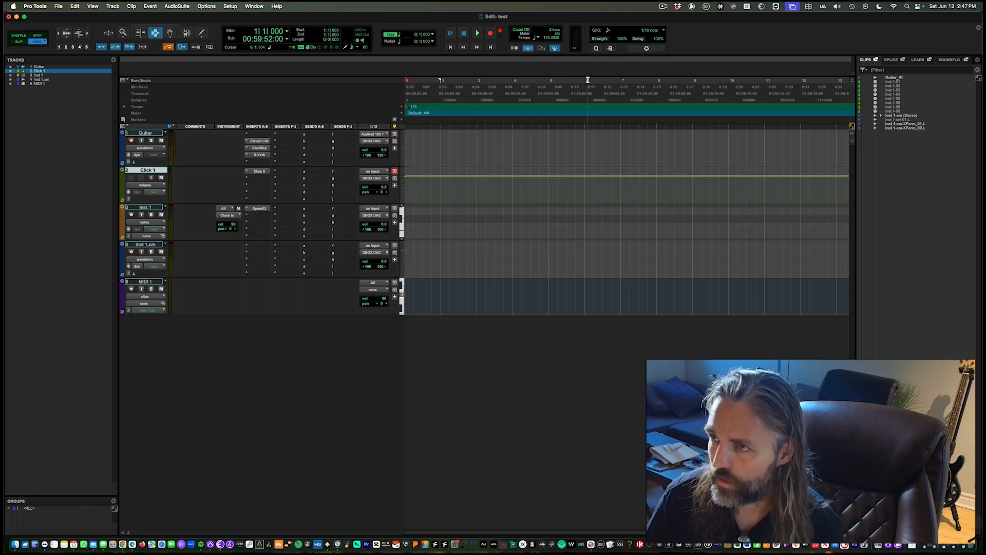
pyautogui.click(255, 7)
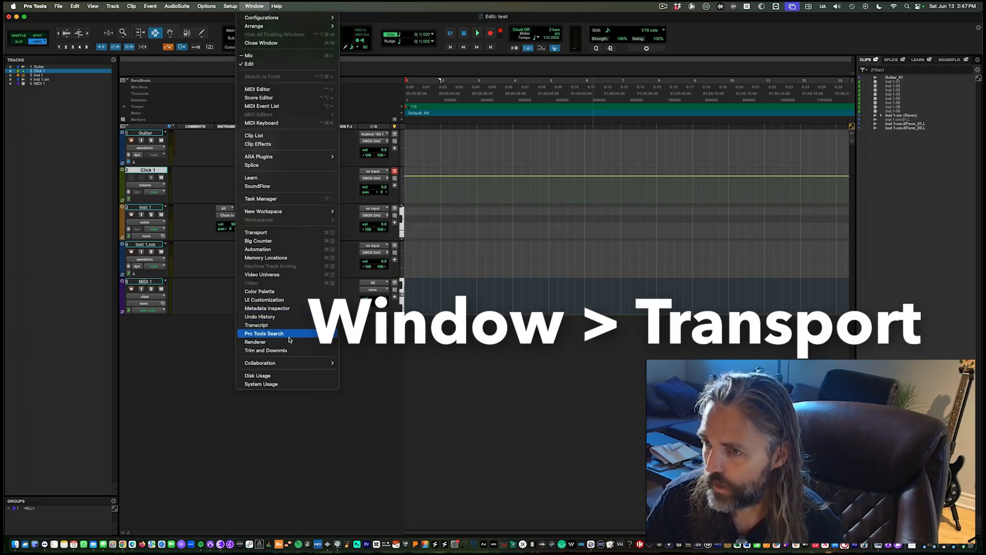
pyautogui.click(268, 235)
pyautogui.moveTo(452, 221); pyautogui.dragTo(503, 113)
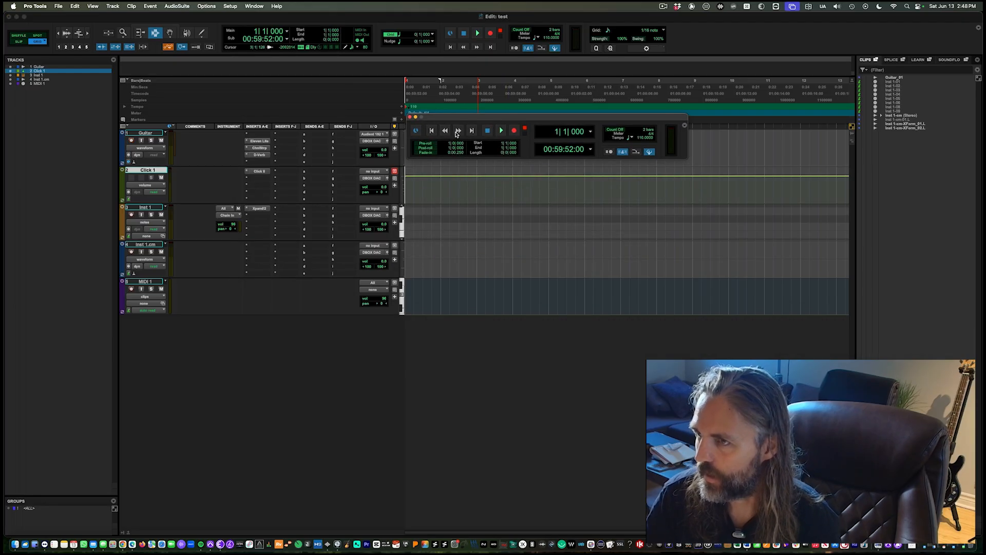
pyautogui.moveTo(507, 119); pyautogui.dragTo(563, 117)
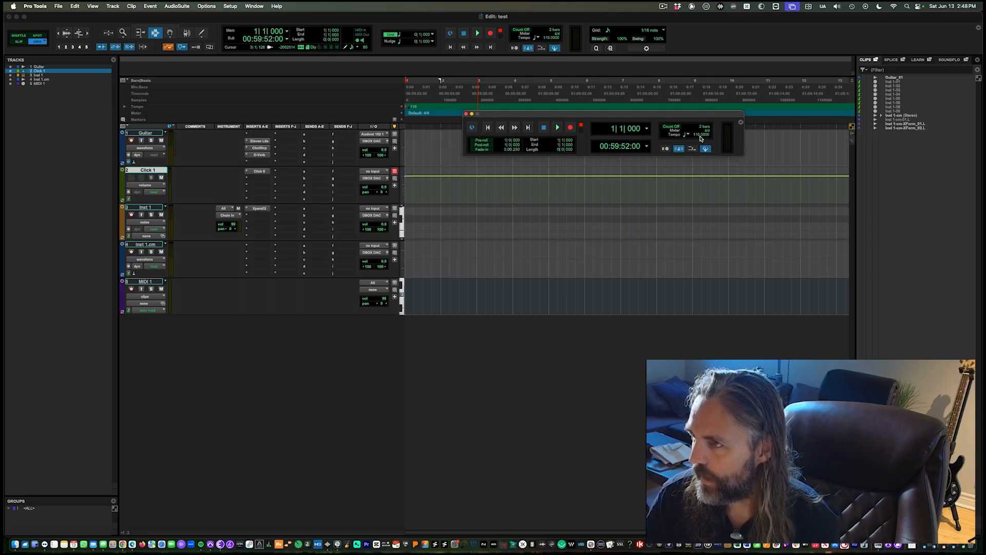
# Set the session tempo to 147 BPM, and record-enable the Guitar track for a trial take.
pyautogui.click(697, 135)
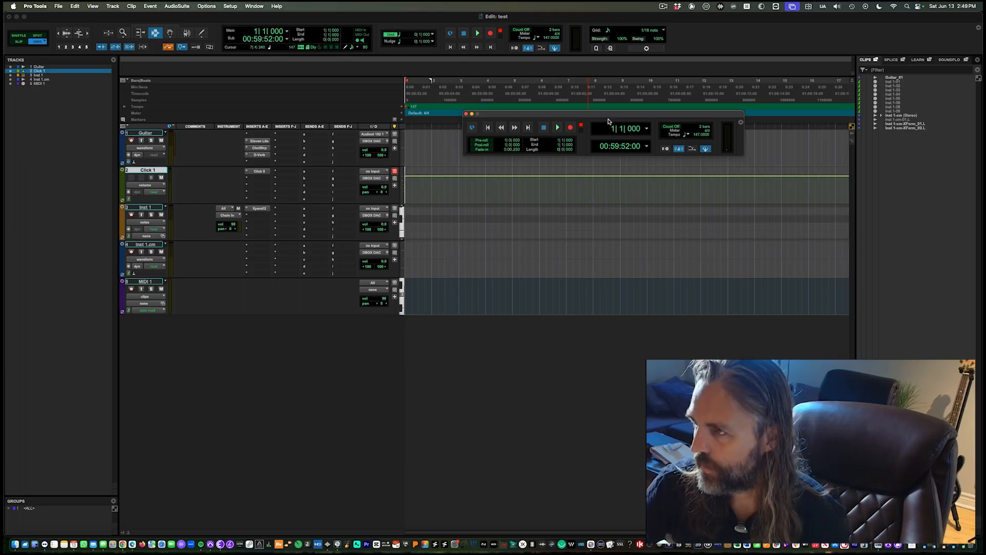
pyautogui.moveTo(645, 115); pyautogui.dragTo(672, 92)
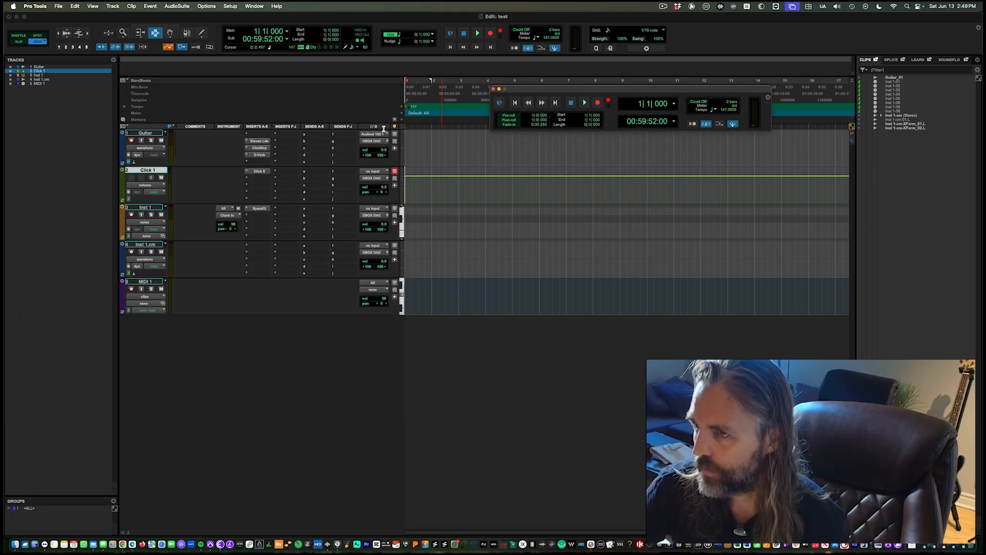
pyautogui.click(133, 143)
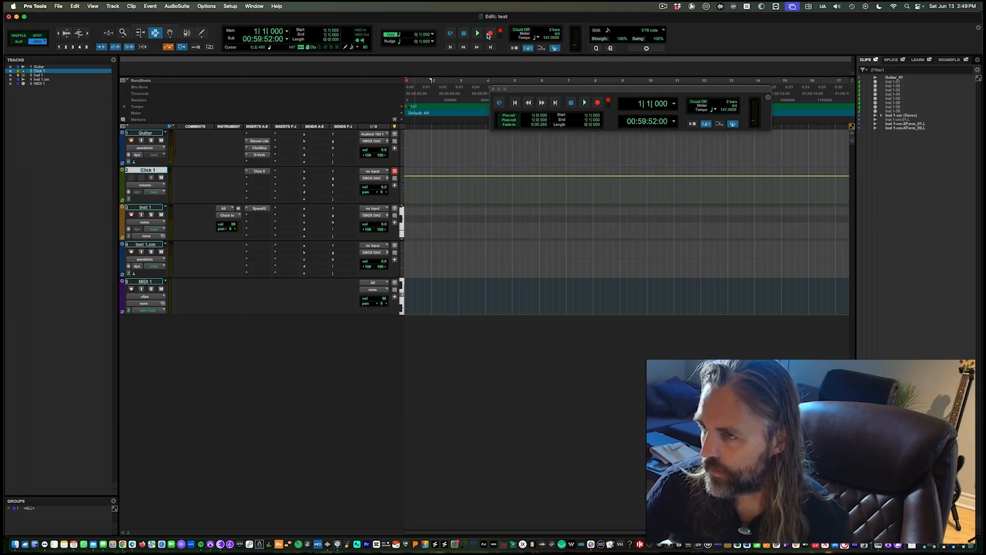
pyautogui.click(489, 34)
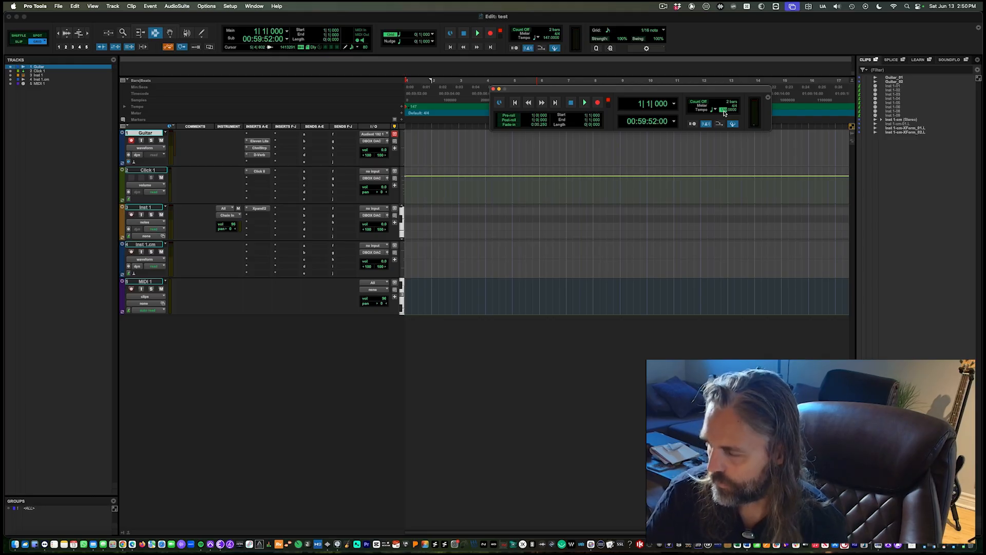
# Set the session tempo to 138 BPM and record a guitar take of about 20 bars from the session start.
pyautogui.write('138')
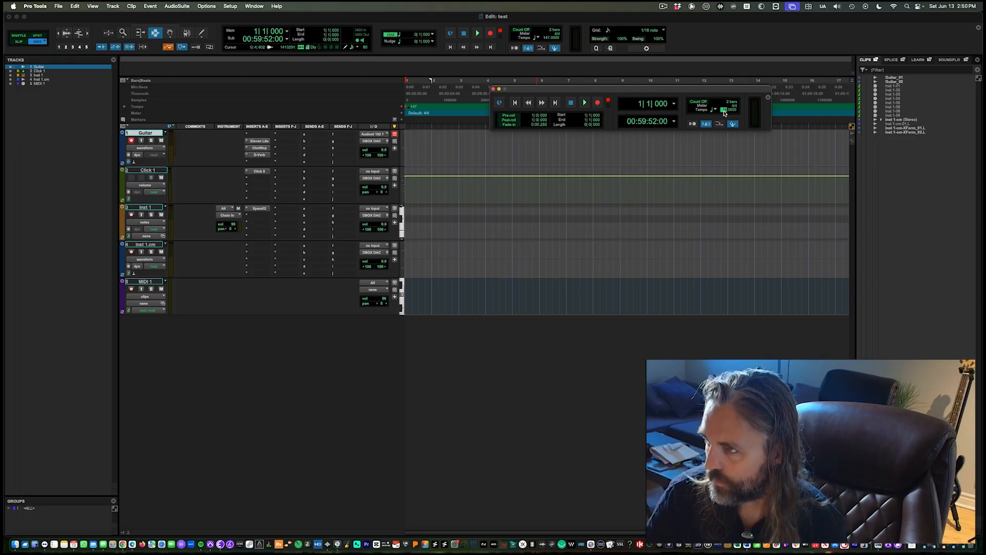
pyautogui.press('Return')
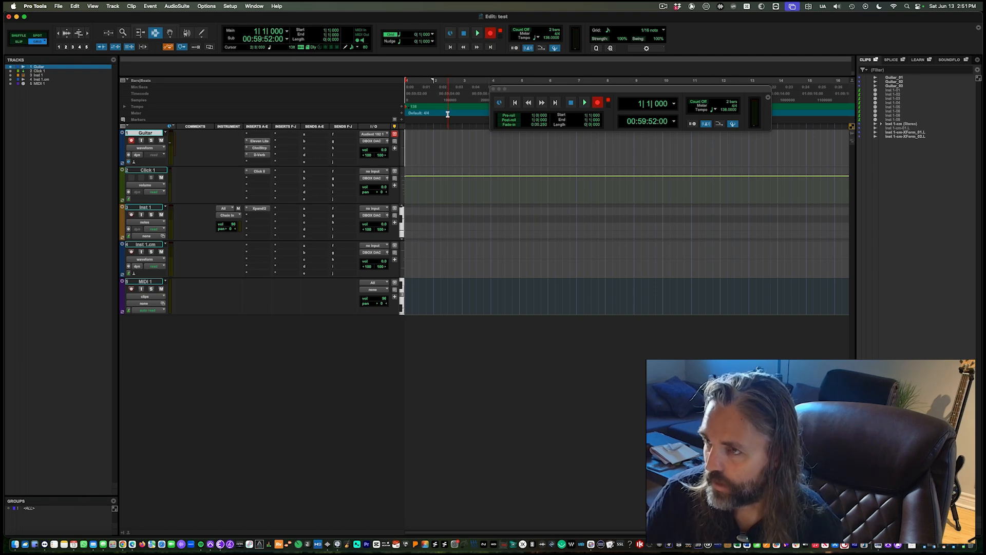
pyautogui.click(479, 33)
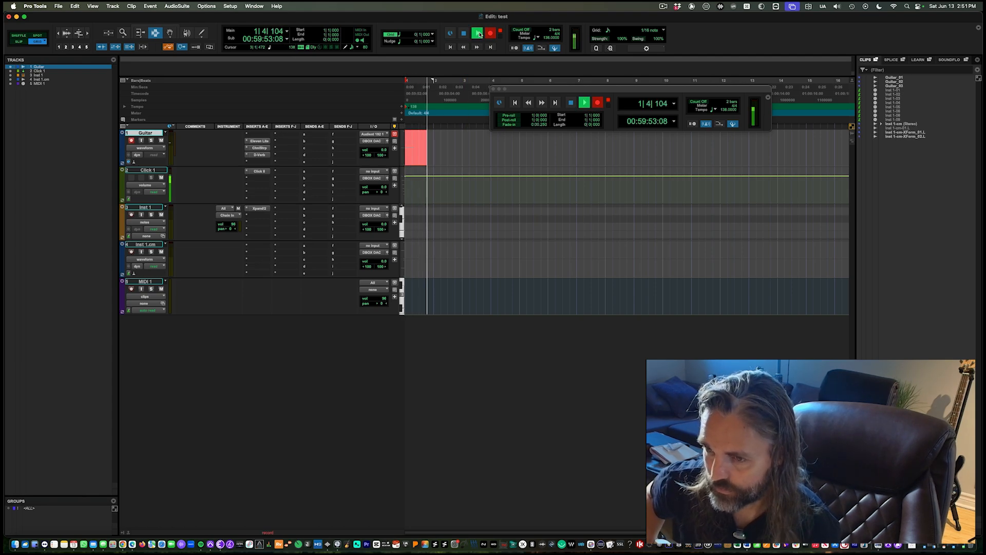
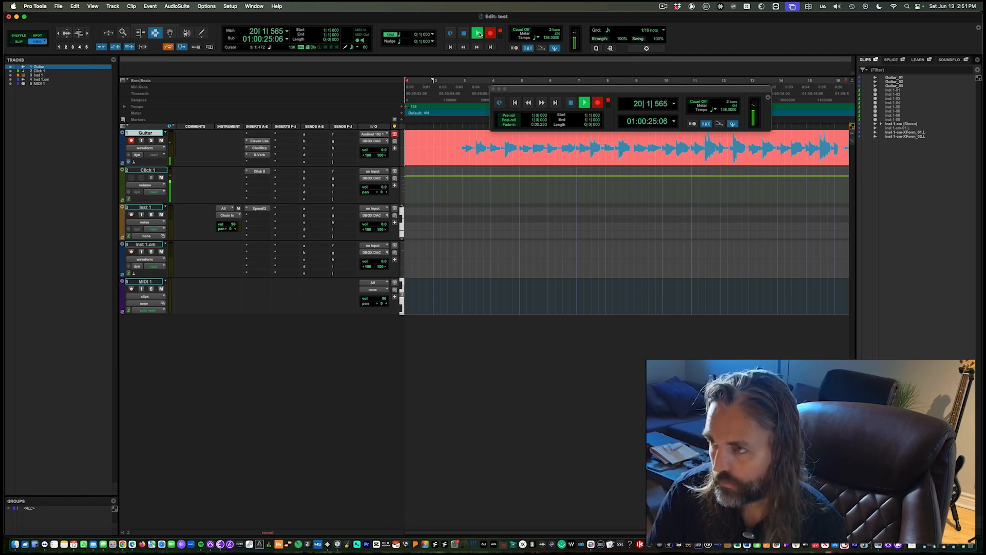
pyautogui.click(478, 34)
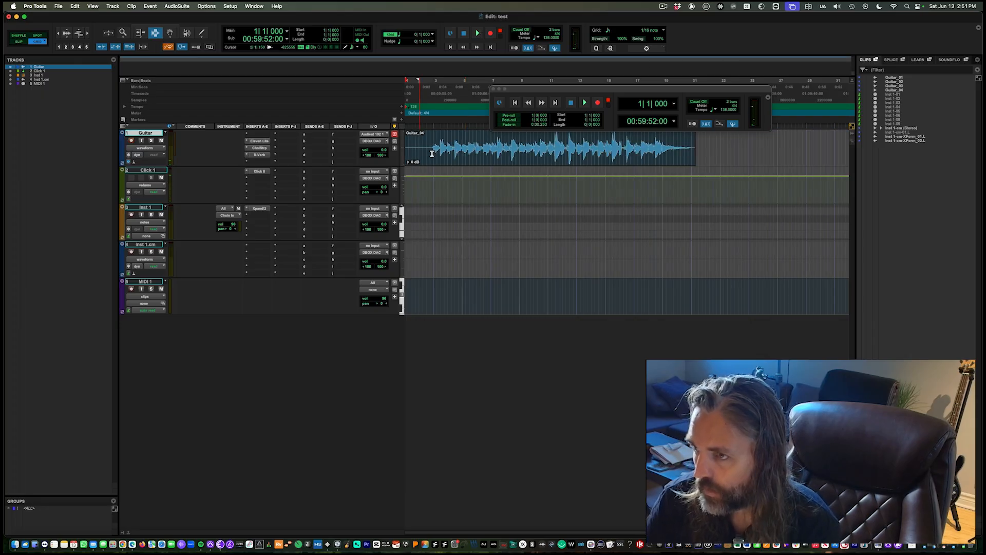
# Play back the recorded guitar clip from bar 3, where the playing starts.
pyautogui.press('super+bracketright')
pyautogui.press('super+bracketright')
pyautogui.click(517, 140)
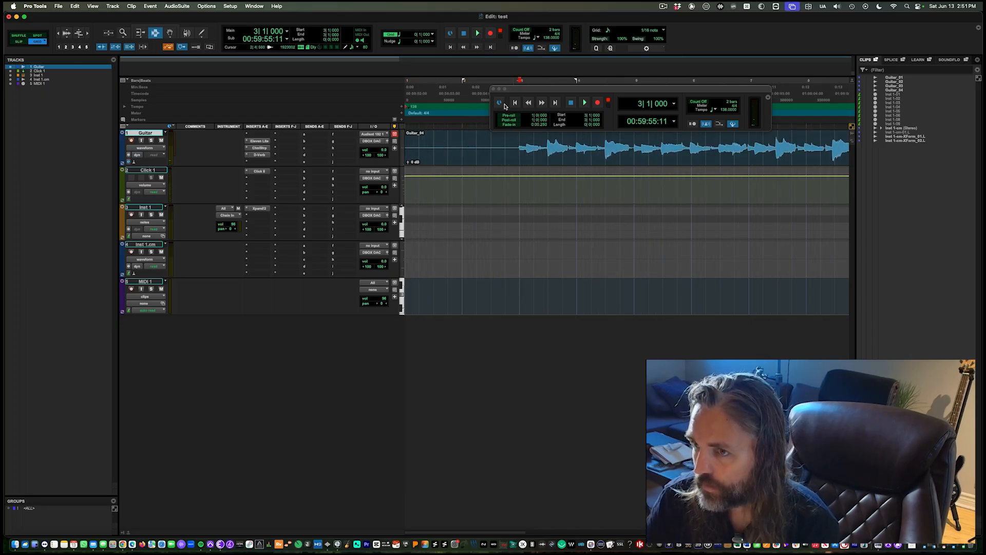
pyautogui.press('space')
pyautogui.press('super+bracketleft')
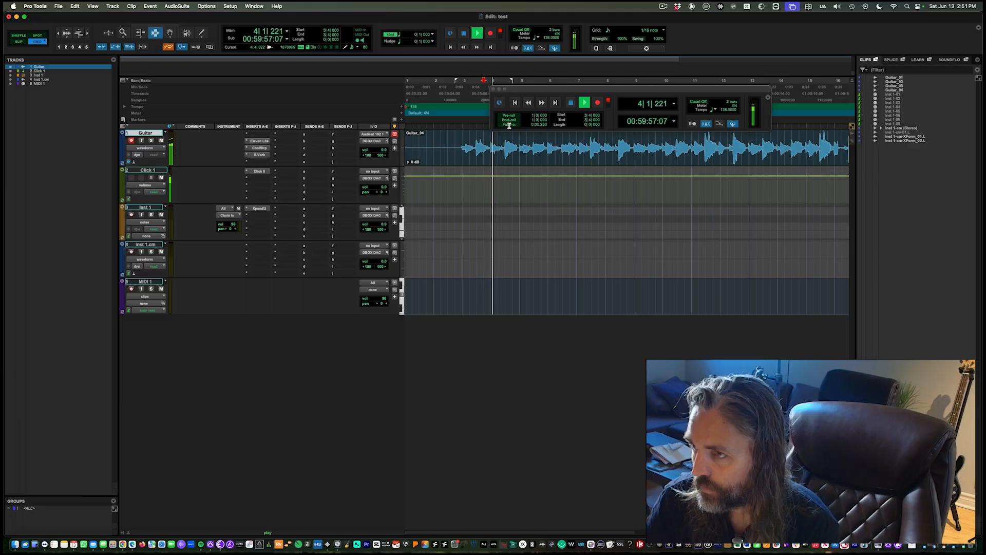
# Close the floating Transport window and examine the recorded guitar waveform at several points and magnifications while the take plays.
pyautogui.click(493, 90)
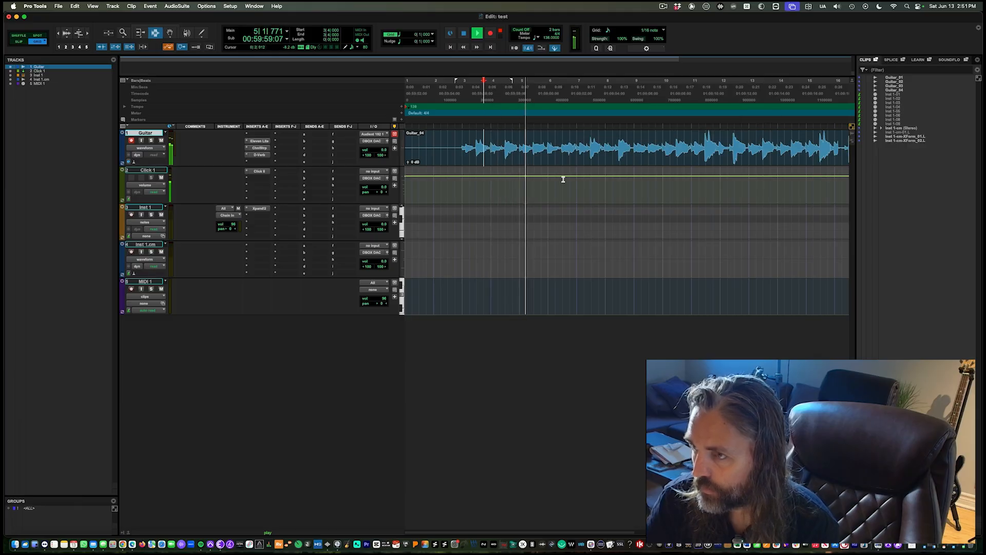
pyautogui.press('super+bracketright')
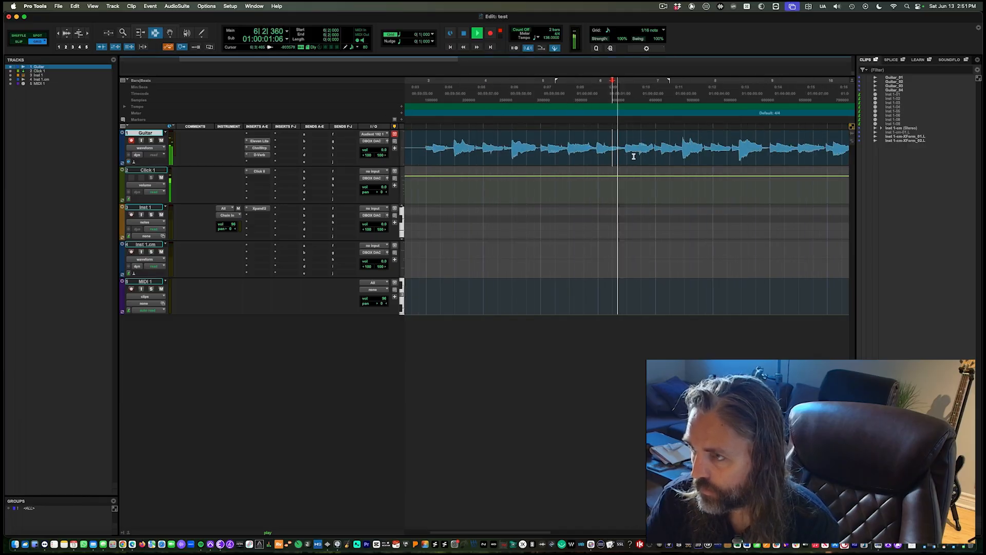
pyautogui.click(656, 153)
pyautogui.press('r')
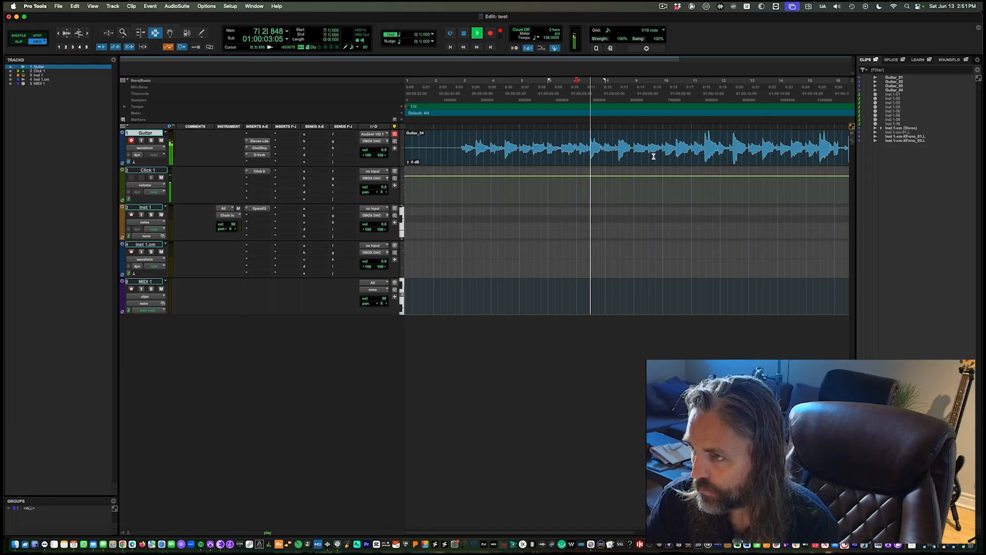
pyautogui.click(659, 153)
pyautogui.press('t')
pyautogui.press('r')
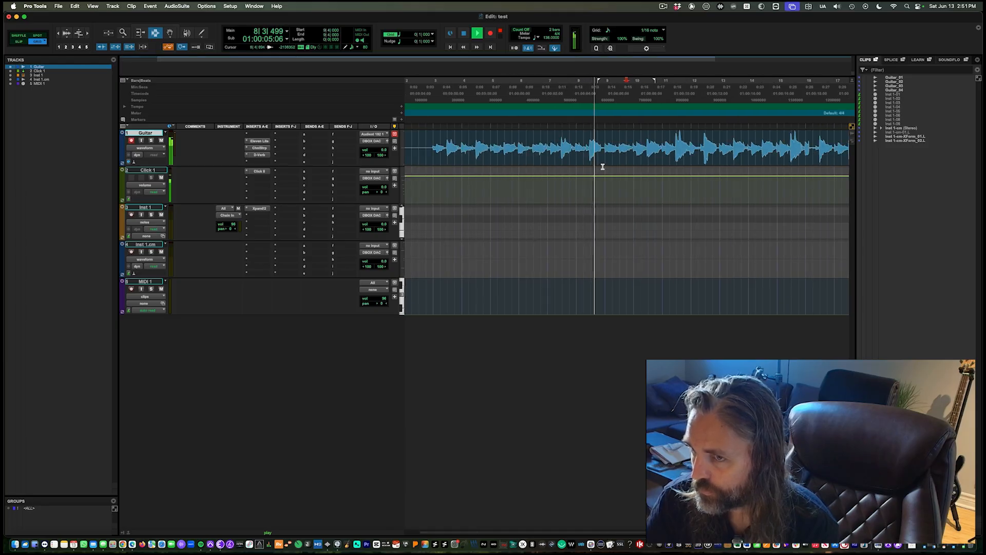
pyautogui.click(640, 152)
pyautogui.press('t')
pyautogui.press('t')
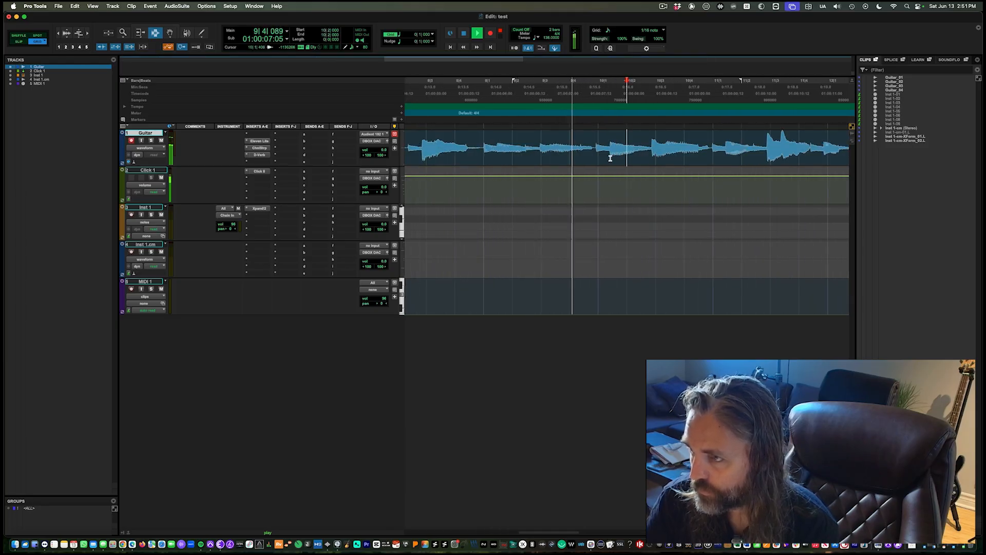
pyautogui.press('r')
pyautogui.click(669, 150)
pyautogui.press('t')
pyautogui.press('r')
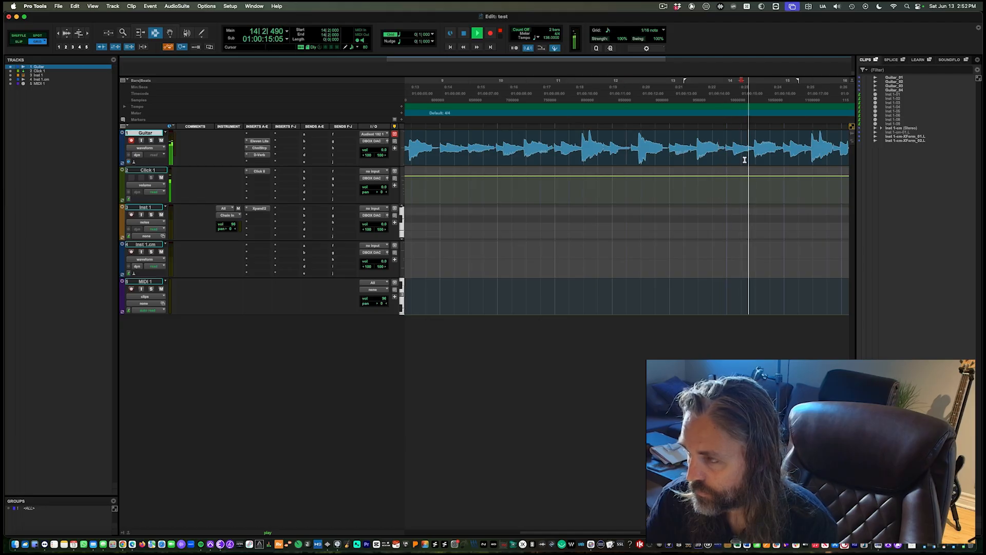
pyautogui.press('r')
pyautogui.press('r')
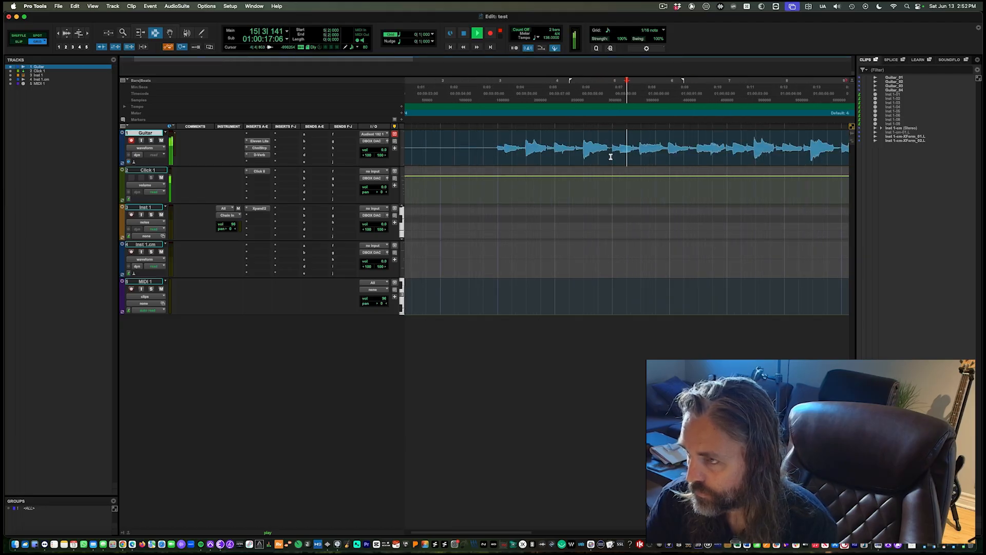
# Play the recorded guitar part on the Guitar track from bar 3 and stop playback after a few bars.
pyautogui.press('space')
pyautogui.press('r')
pyautogui.press('r')
pyautogui.click(583, 142)
pyautogui.click(432, 149)
pyautogui.press('t')
pyautogui.press('t')
pyautogui.press('space')
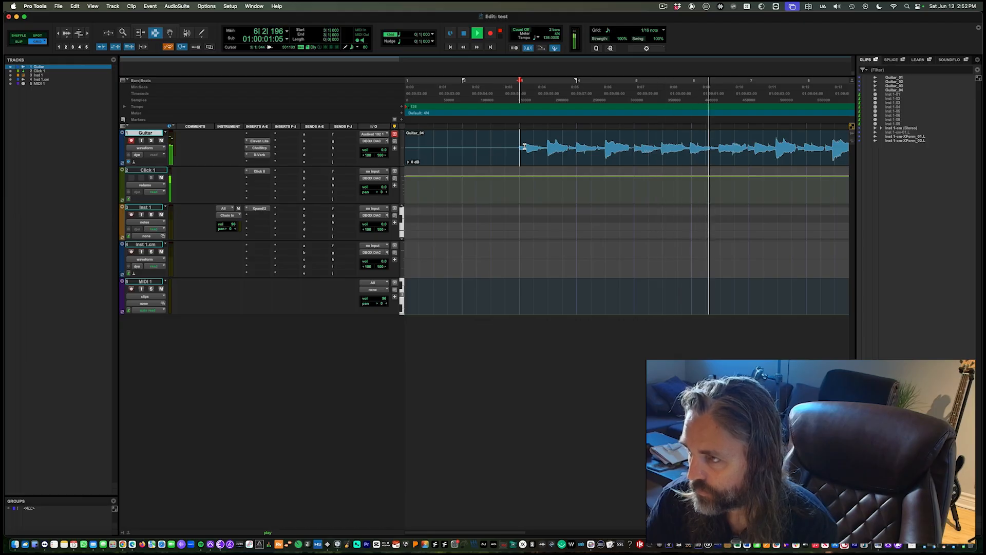
pyautogui.press('space')
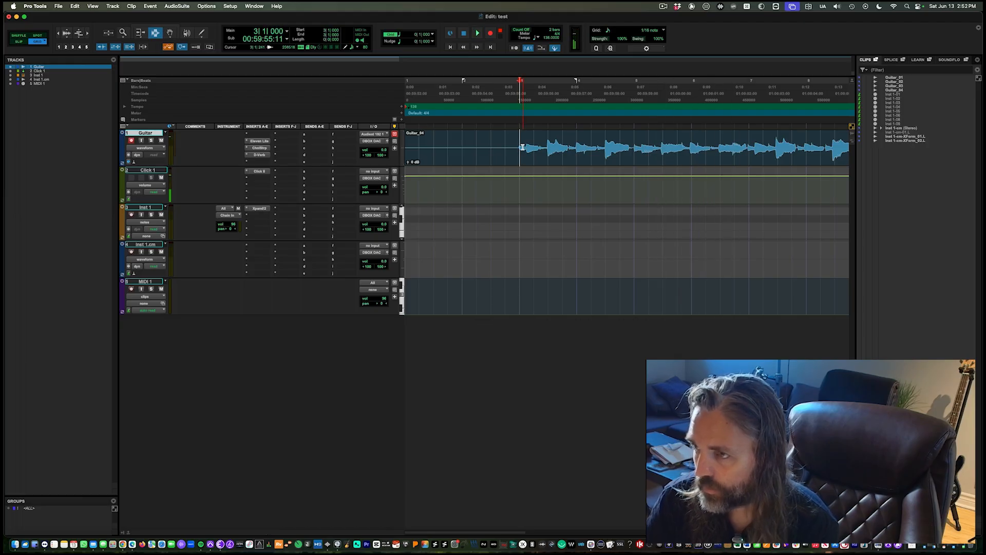
# Copy the four bars from bar 3 to bar 7 on the Guitar track and paste them at bar 7.
pyautogui.moveTo(523, 147); pyautogui.dragTo(745, 148)
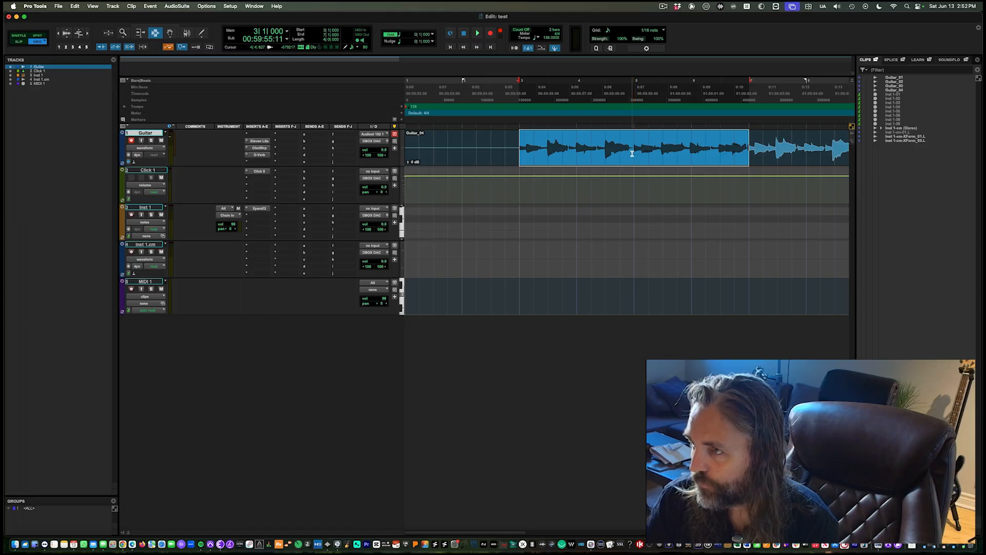
pyautogui.press('super+c')
pyautogui.press('r')
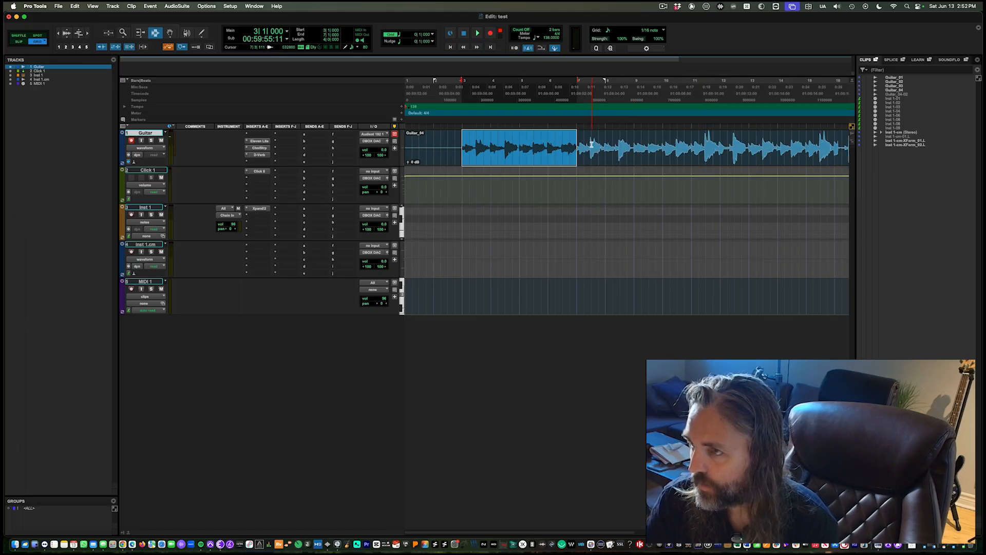
pyautogui.click(577, 139)
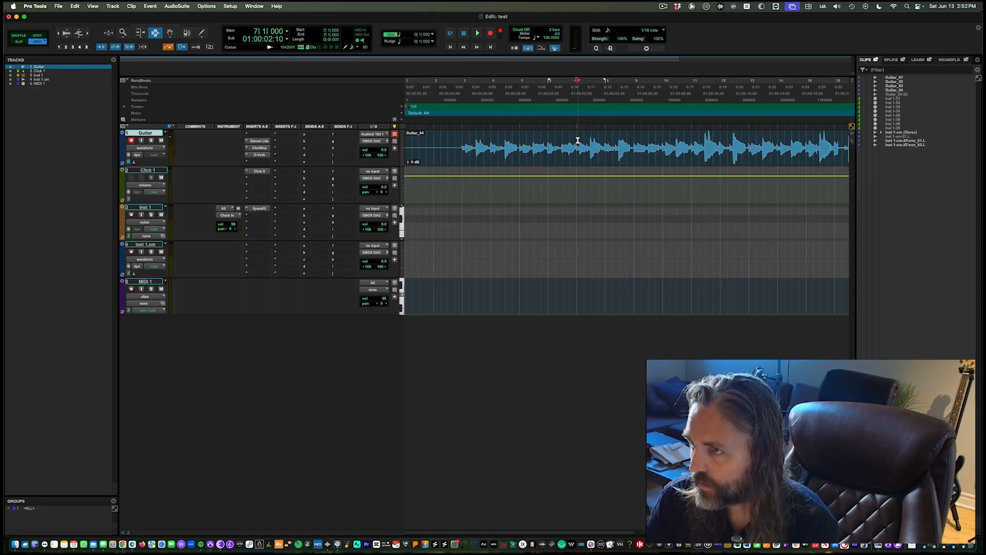
pyautogui.press('super+v')
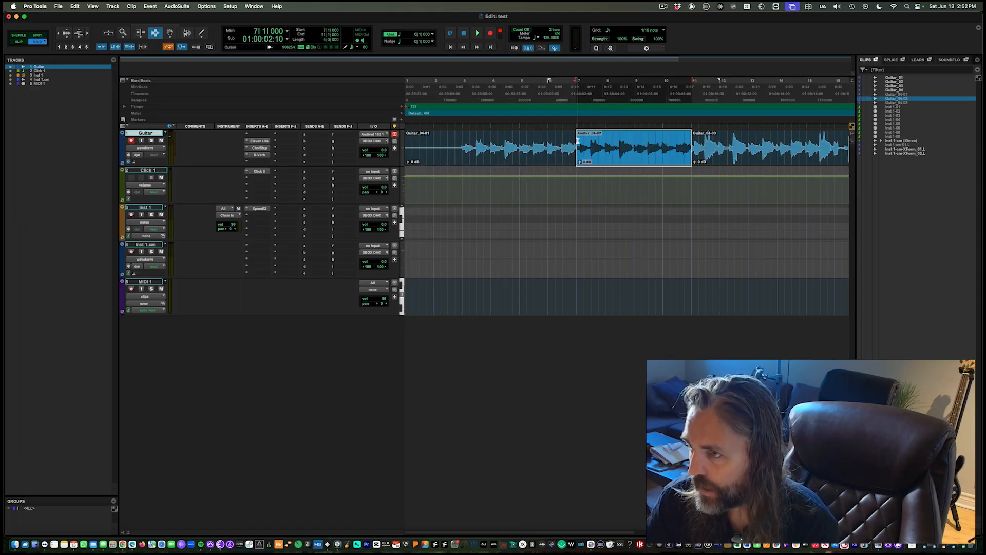
# Paste the copied four-bar guitar phrase again at bar 11 and at bar 15.
pyautogui.click(691, 146)
pyautogui.press('super+v')
pyautogui.press('super+bracketleft')
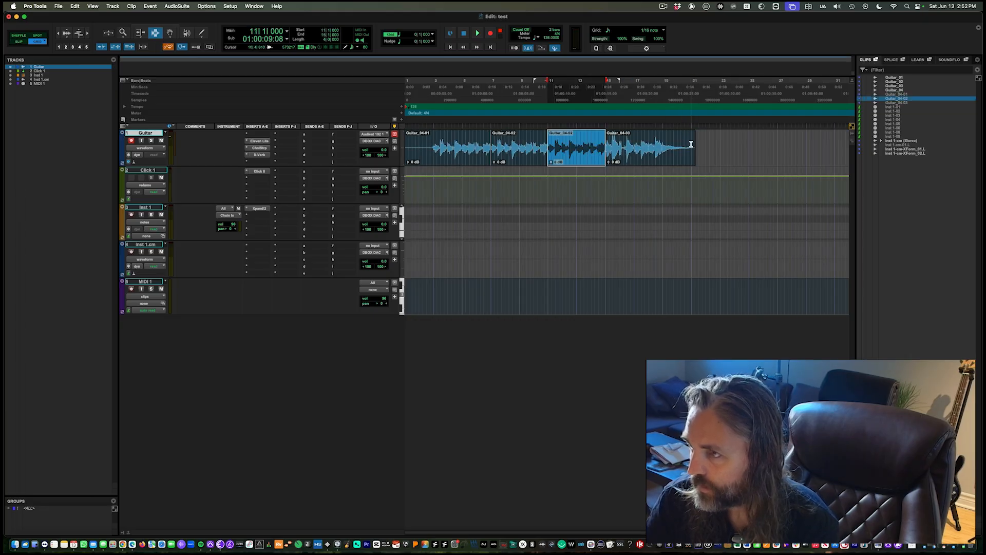
pyautogui.click(610, 144)
pyautogui.press('super+bracketright')
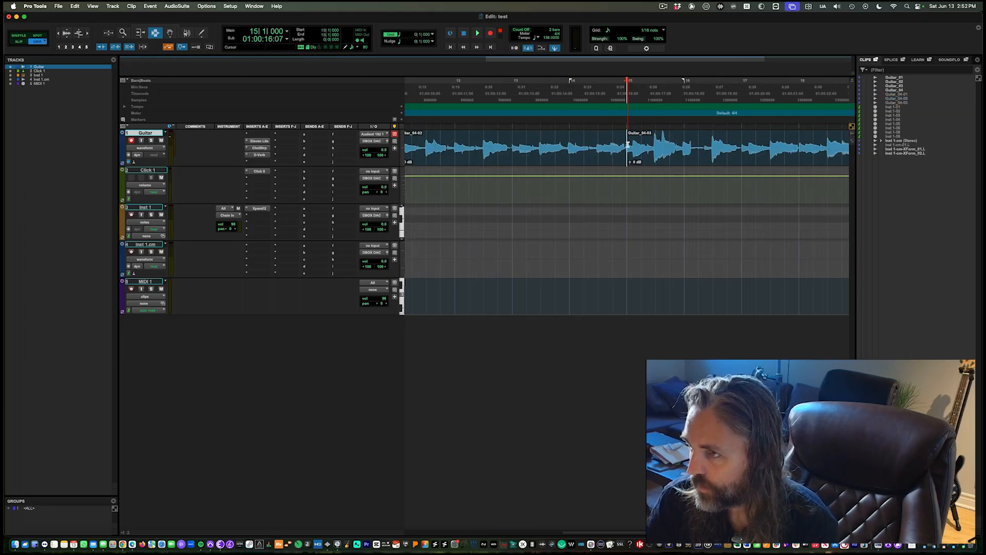
pyautogui.press('super+v')
pyautogui.press('super+bracketleft')
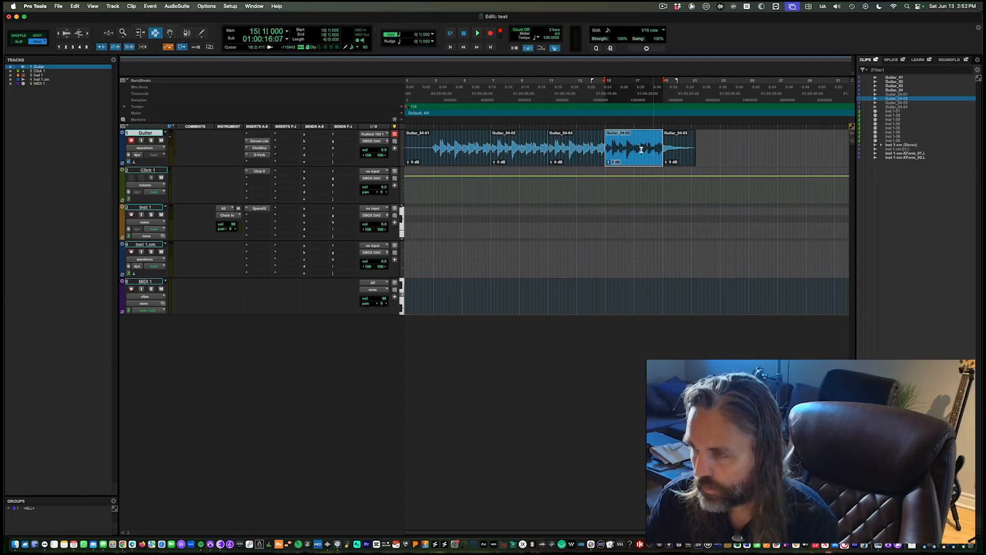
# Extend the start of the bar 7 guitar clip slightly earlier and crossfade it with the preceding clip.
pyautogui.click(512, 152)
pyautogui.press('super+bracketright')
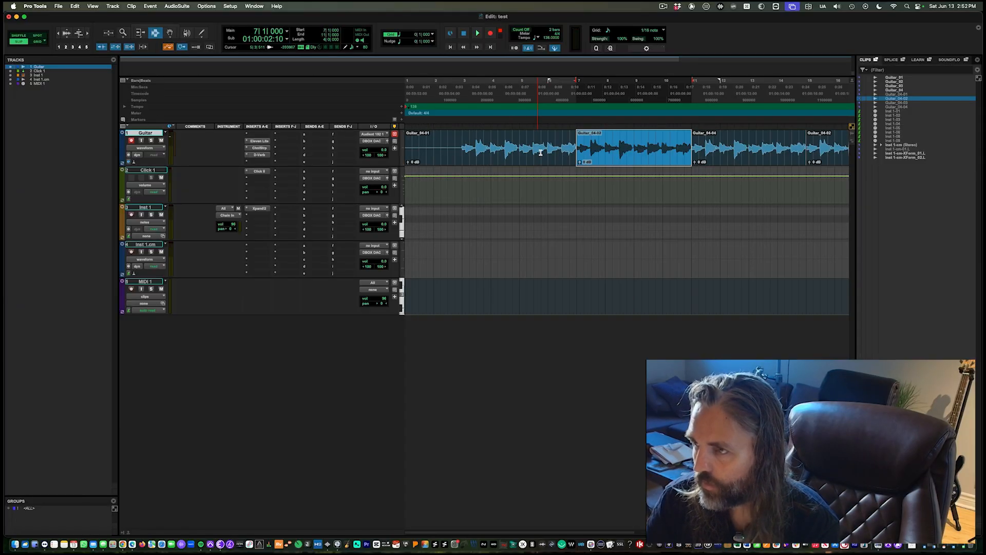
pyautogui.press('t')
pyautogui.press('t')
pyautogui.press('F6')
pyautogui.moveTo(630, 147); pyautogui.dragTo(601, 150)
pyautogui.press('F7')
pyautogui.press('f')
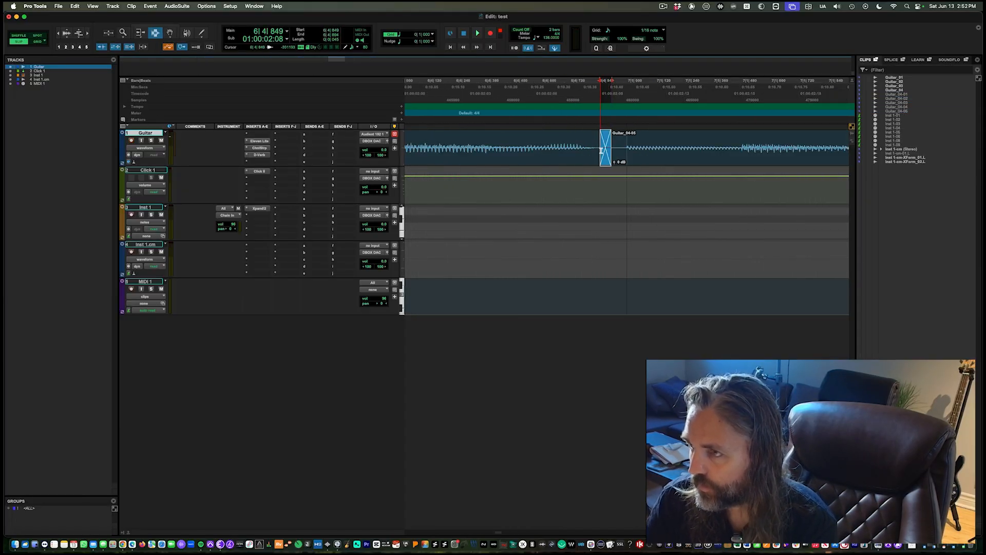
# Extend the start of the bar 11 guitar clip slightly earlier and add a short crossfade at that joint.
pyautogui.press('super+bracketleft')
pyautogui.press('super+bracketleft')
pyautogui.press('super+bracketleft')
pyautogui.press('super+bracketleft')
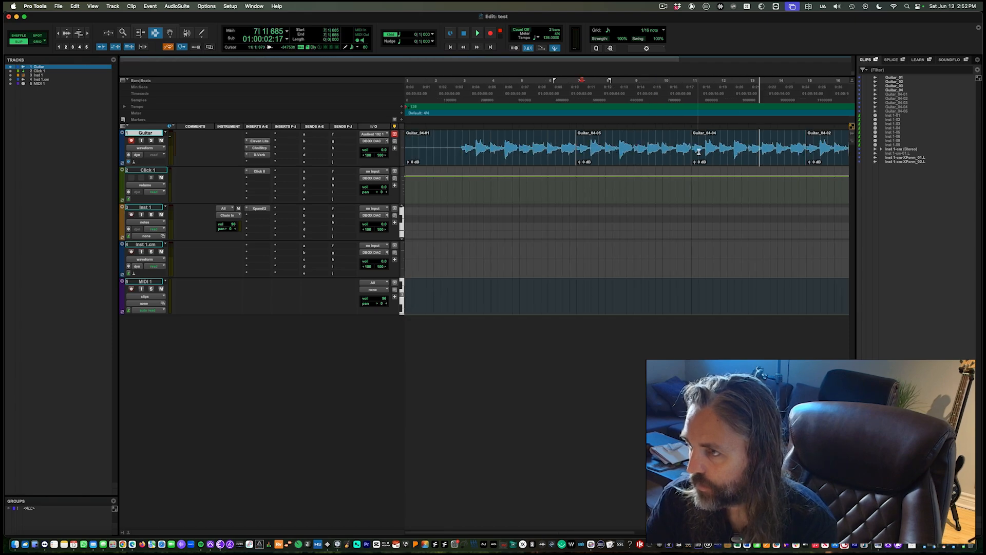
pyautogui.click(693, 152)
pyautogui.press('super+bracketright')
pyautogui.press('super+bracketright')
pyautogui.press('super+bracketright')
pyautogui.press('super+bracketright')
pyautogui.press('F6')
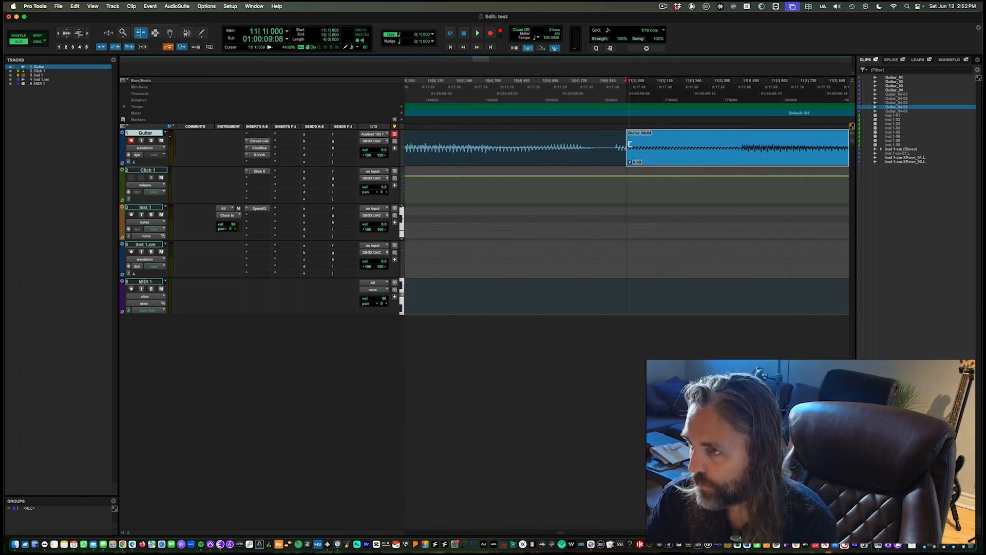
pyautogui.moveTo(629, 143); pyautogui.dragTo(604, 148)
pyautogui.press('F7')
pyautogui.click(604, 147)
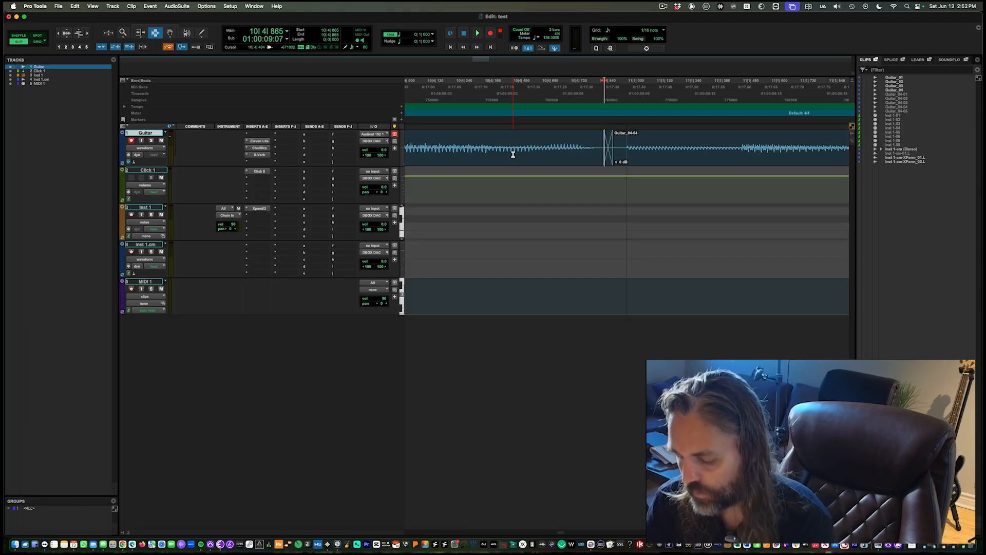
# Cycle repeatedly between the Trim, Selector and Grabber tools, ending on the Selector.
pyautogui.press('super+bracketleft')
pyautogui.press('super+bracketleft')
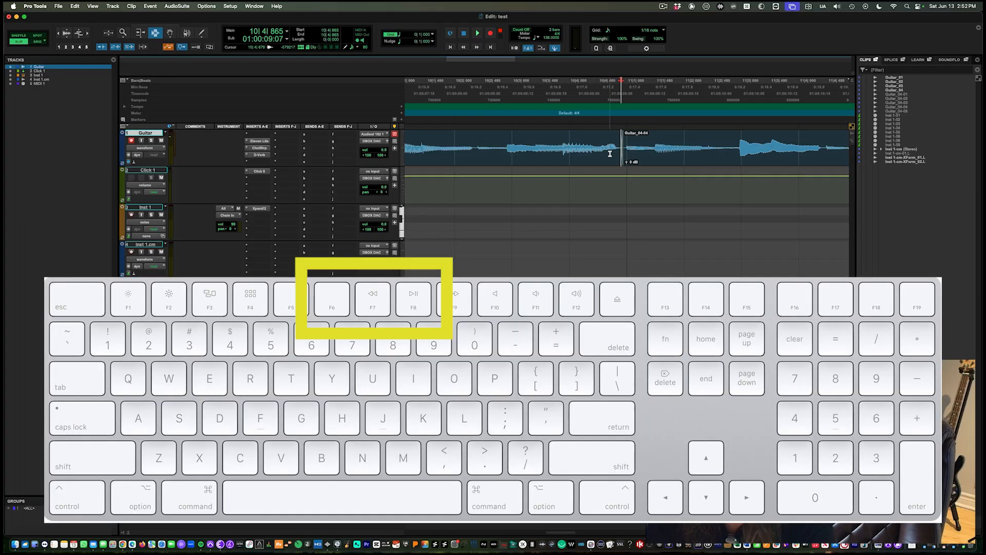
pyautogui.press('super+bracketleft')
pyautogui.press('F8')
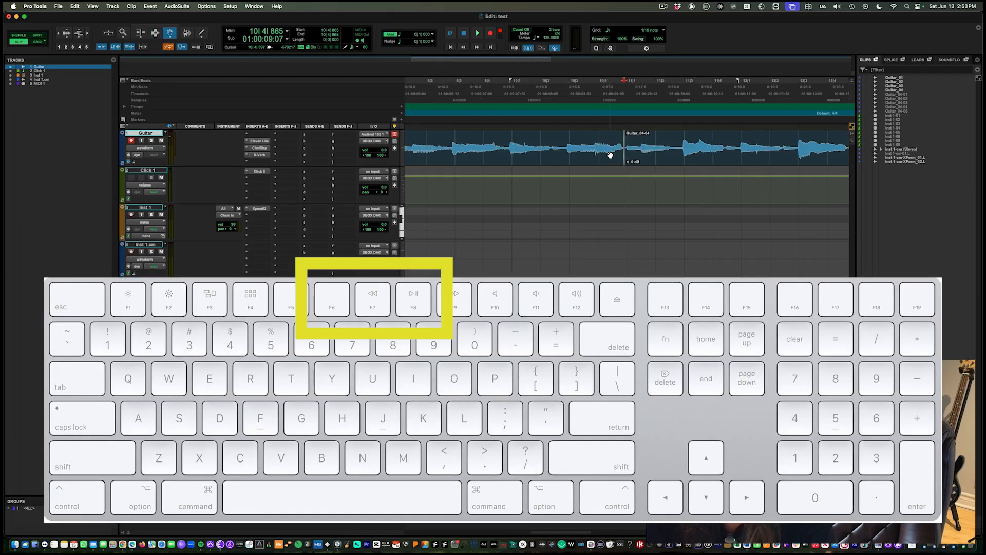
pyautogui.press('F7')
pyautogui.press('F6')
pyautogui.press('F7')
pyautogui.press('F8')
pyautogui.press('F7')
pyautogui.press('F6')
pyautogui.press('F7')
pyautogui.press('F8')
pyautogui.press('F7')
pyautogui.press('F6')
pyautogui.press('F7')
pyautogui.press('F8')
pyautogui.press('F7')
pyautogui.press('F6')
pyautogui.press('F7')
pyautogui.press('F8')
pyautogui.press('F7')
# Trim the start of the bar 15 guitar clip back to about 14|4|908.
pyautogui.press('r')
pyautogui.press('r')
pyautogui.press('r')
pyautogui.click(629, 159)
pyautogui.doubleClick(629, 158)
pyautogui.press('t')
pyautogui.press('t')
pyautogui.press('t')
pyautogui.press('t')
pyautogui.press('t')
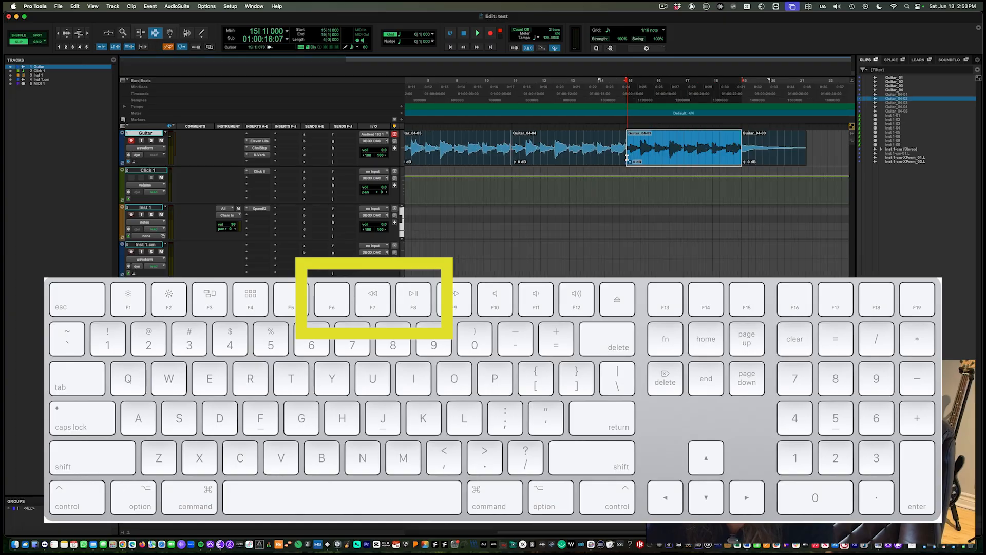
pyautogui.press('t')
pyautogui.press('t')
pyautogui.press('F6')
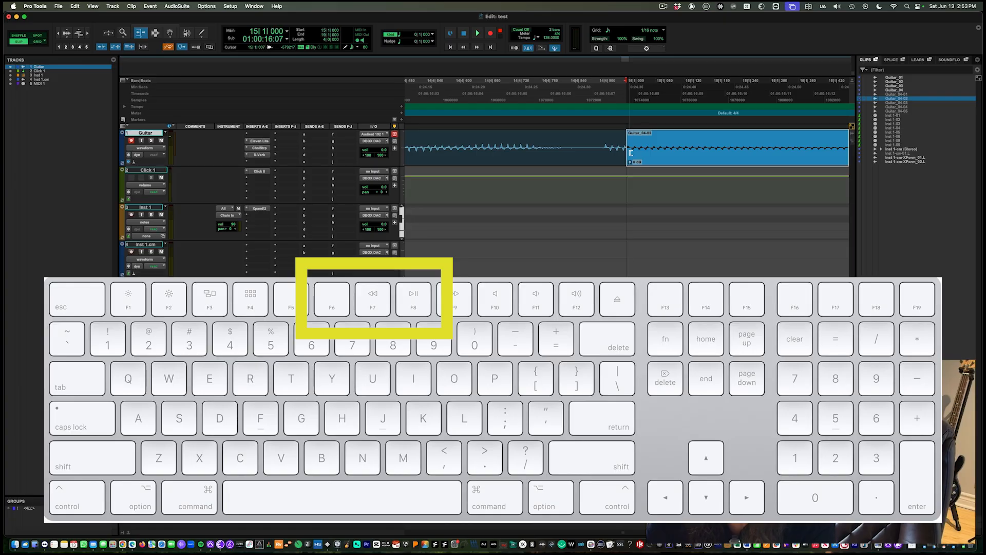
pyautogui.moveTo(632, 154); pyautogui.dragTo(605, 154)
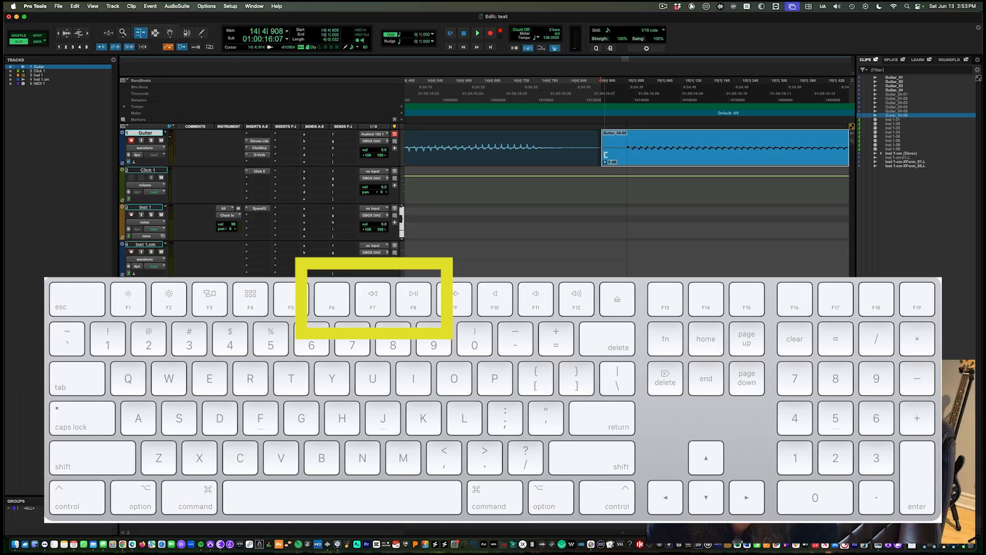
# Add a short crossfade where the bar 15 guitar clip meets the preceding clip.
pyautogui.press('F7')
pyautogui.moveTo(605, 154); pyautogui.dragTo(594, 155)
pyautogui.press('r')
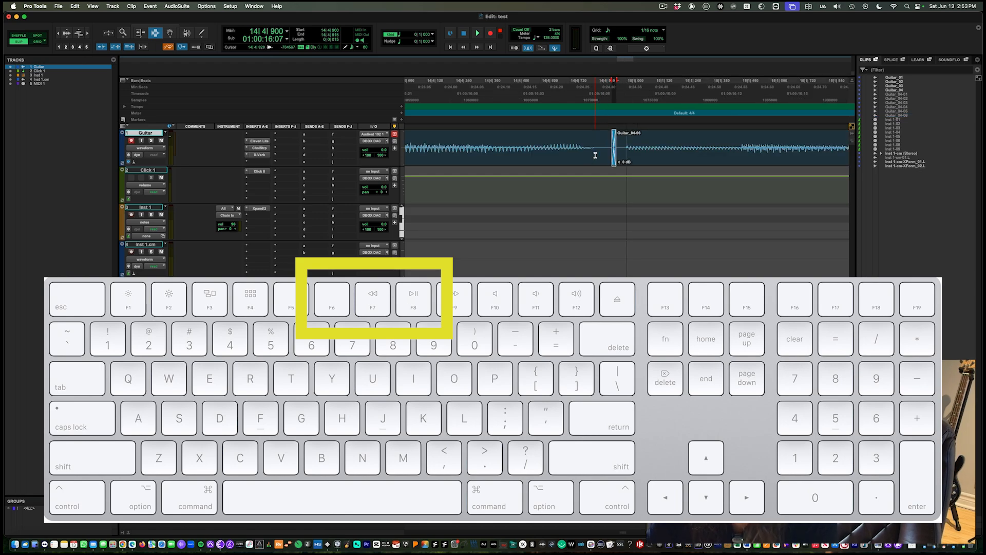
pyautogui.press('r')
pyautogui.press('r')
pyautogui.press('r')
pyautogui.press('r')
pyautogui.press('r')
pyautogui.press('r')
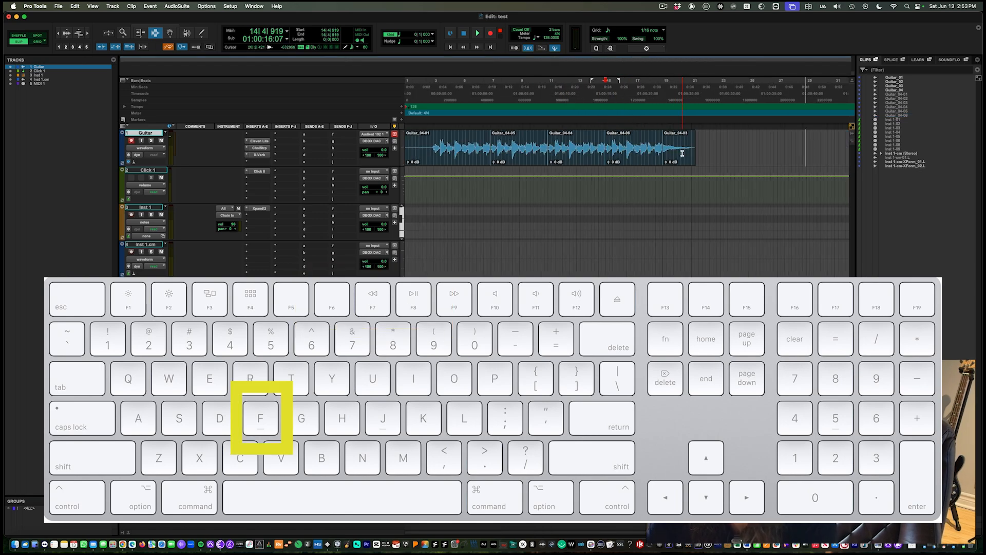
# Extend the start of the final guitar clip slightly ahead of bar 19.
pyautogui.doubleClick(683, 154)
pyautogui.press('t')
pyautogui.press('t')
pyautogui.press('t')
pyautogui.press('t')
pyautogui.press('t')
pyautogui.press('t')
pyautogui.press('t')
pyautogui.press('F6')
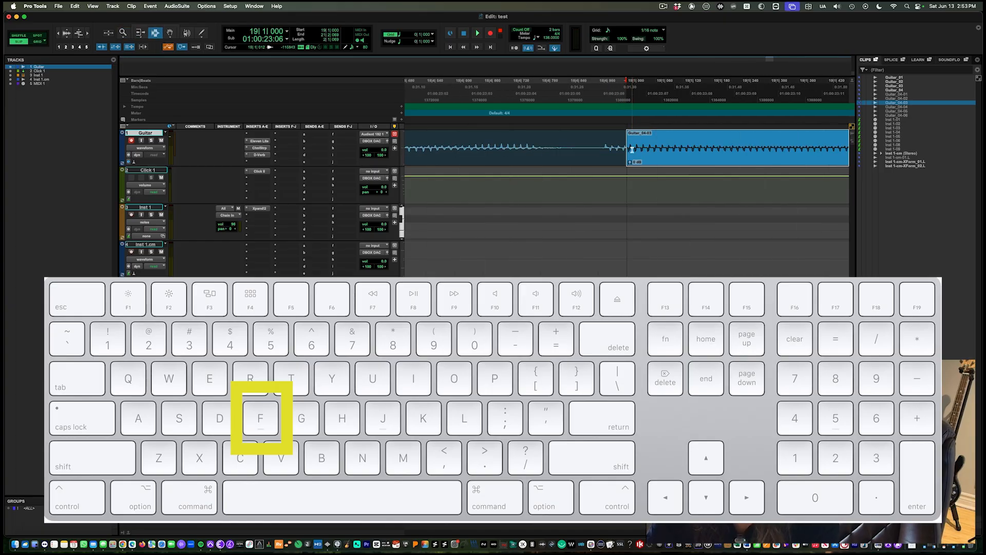
pyautogui.moveTo(632, 149); pyautogui.dragTo(590, 149)
# Crossfade the final guitar clip with the preceding clip just before bar 19.
pyautogui.press('F7')
pyautogui.press('F6')
pyautogui.press('F7')
pyautogui.moveTo(591, 151); pyautogui.dragTo(579, 153)
pyautogui.press('r')
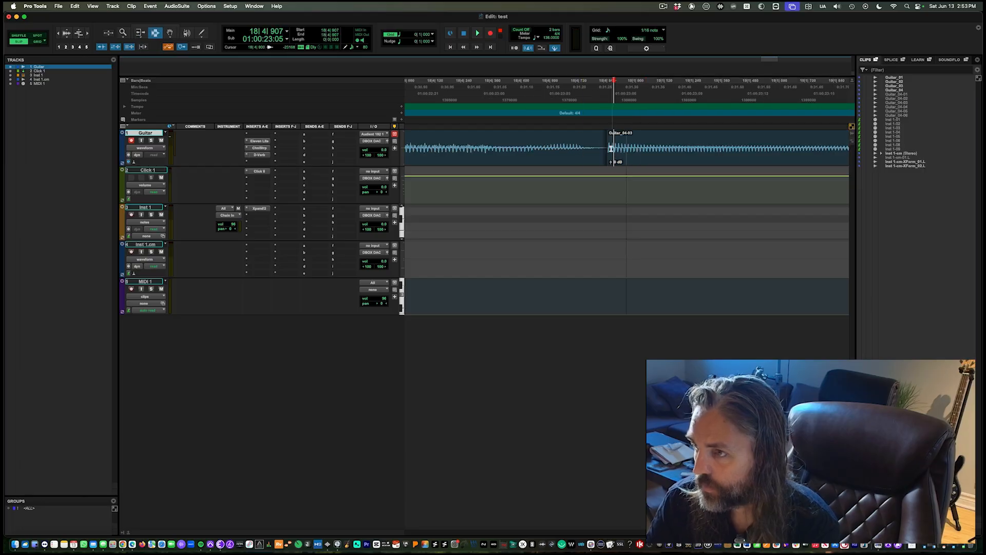
pyautogui.press('r')
pyautogui.press('r')
# Shorten the crossfade just before bar 19 by trimming its end earlier.
pyautogui.doubleClick(628, 156)
pyautogui.press('r')
pyautogui.press('r')
pyautogui.press('r')
pyautogui.press('t')
pyautogui.press('t')
pyautogui.press('t')
pyautogui.press('t')
pyautogui.press('F8')
pyautogui.click(642, 158)
pyautogui.press('t')
pyautogui.press('t')
pyautogui.press('r')
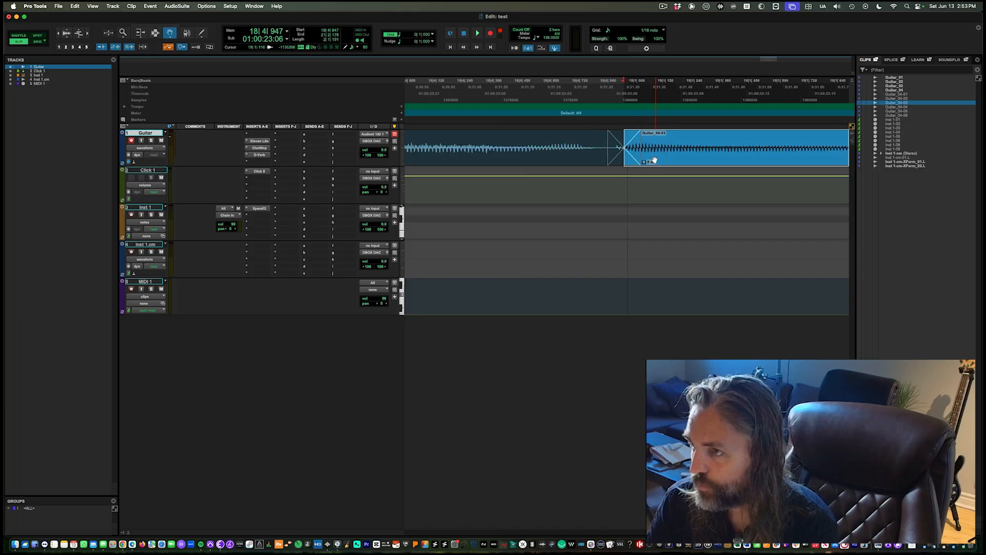
pyautogui.press('F7')
pyautogui.doubleClick(619, 150)
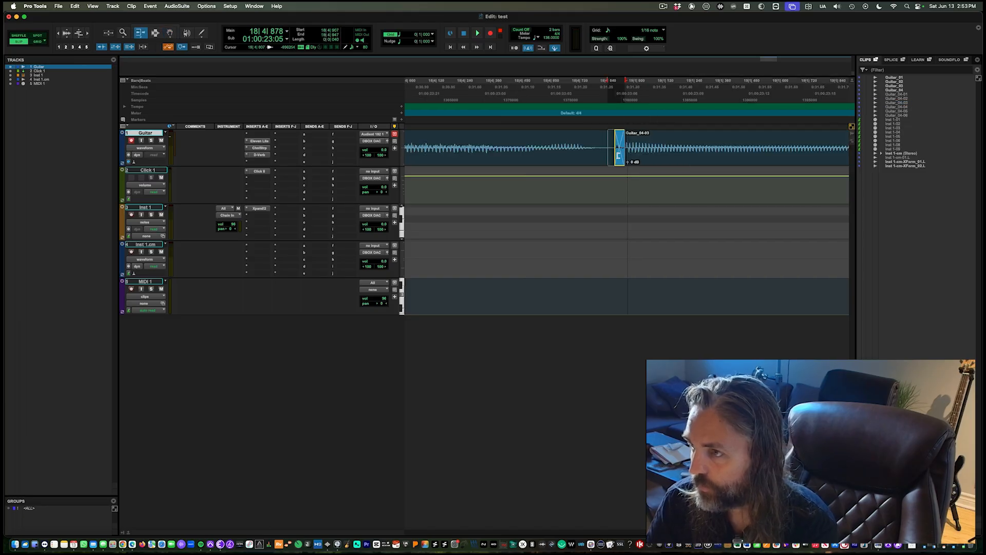
pyautogui.moveTo(628, 148); pyautogui.dragTo(615, 148)
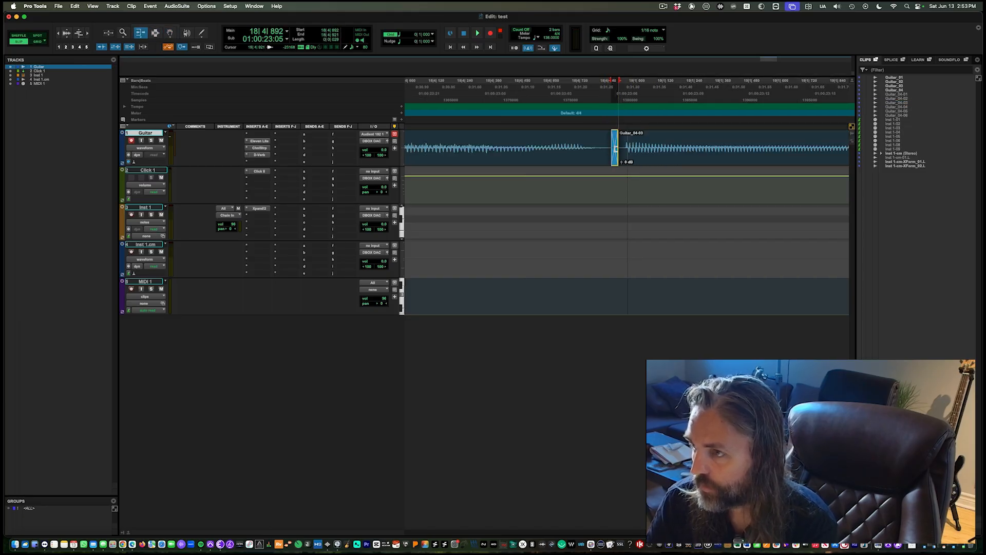
pyautogui.press('F7')
pyautogui.press('r')
pyautogui.press('r')
# Examine the crossfade at the start of the bar 15 guitar clip up close.
pyautogui.doubleClick(562, 152)
pyautogui.press('r')
pyautogui.press('r')
pyautogui.press('r')
pyautogui.press('r')
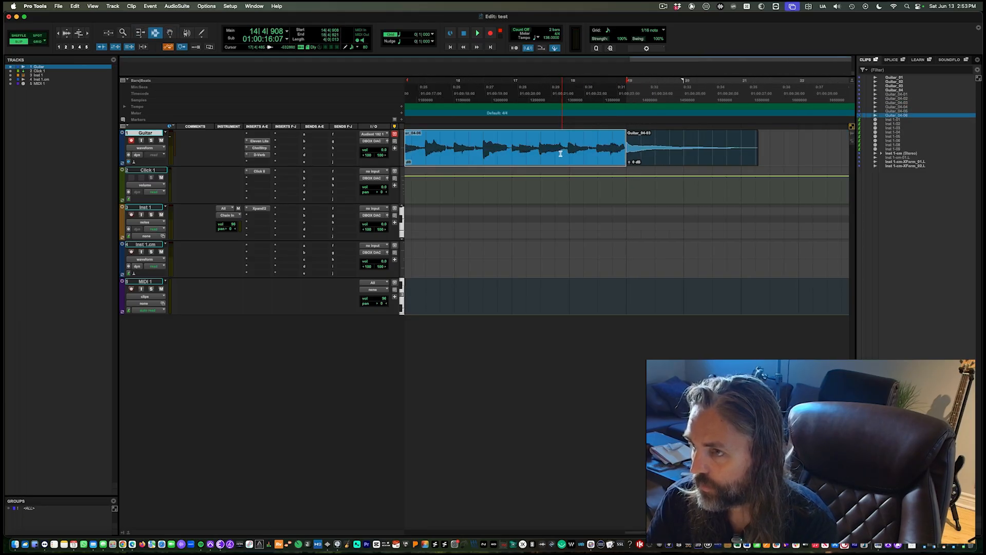
pyautogui.press('q')
pyautogui.press('t')
pyautogui.press('t')
pyautogui.press('t')
pyautogui.press('t')
pyautogui.press('t')
# Examine the crossfade at the start of the bar 11 guitar clip up close.
pyautogui.doubleClick(581, 150)
pyautogui.press('r')
pyautogui.press('r')
pyautogui.press('r')
pyautogui.press('t')
pyautogui.press('t')
pyautogui.press('r')
pyautogui.press('r')
pyautogui.press('r')
pyautogui.press('t')
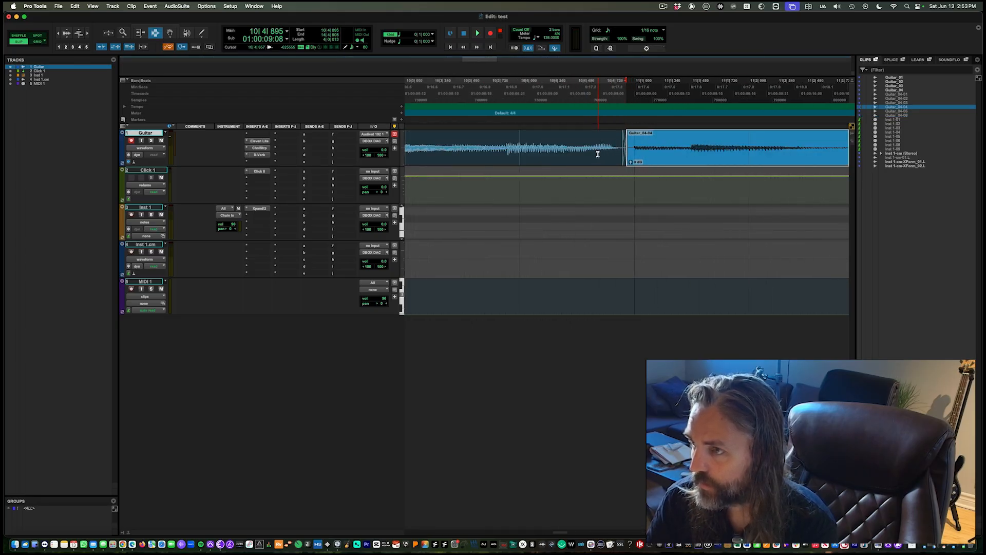
# Examine the crossfade at the start of the bar 7 guitar clip up close.
pyautogui.doubleClick(577, 153)
pyautogui.press('r')
pyautogui.press('r')
pyautogui.press('t')
pyautogui.press('t')
pyautogui.press('t')
pyautogui.press('t')
pyautogui.press('t')
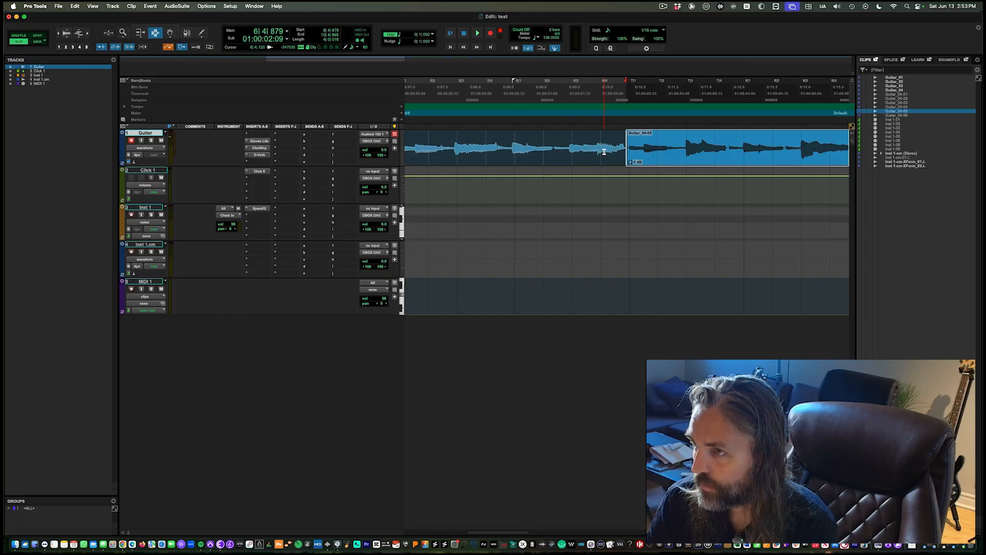
pyautogui.press('r')
pyautogui.press('r')
pyautogui.press('r')
pyautogui.press('r')
pyautogui.press('r')
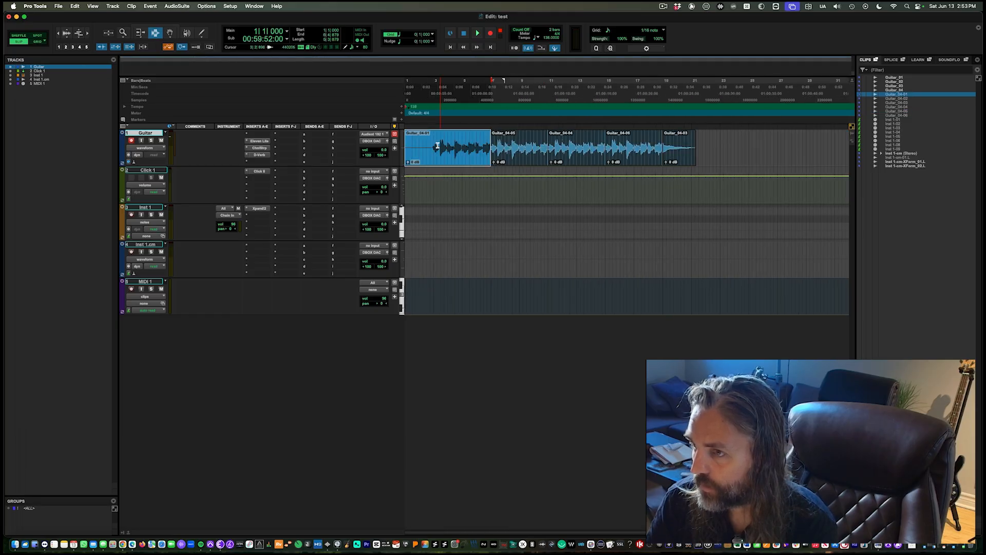
# Play the guitar track from about bar 3 and listen through the clip joints at bars 7, 11, 15 and 19.
pyautogui.click(432, 144)
pyautogui.press('space')
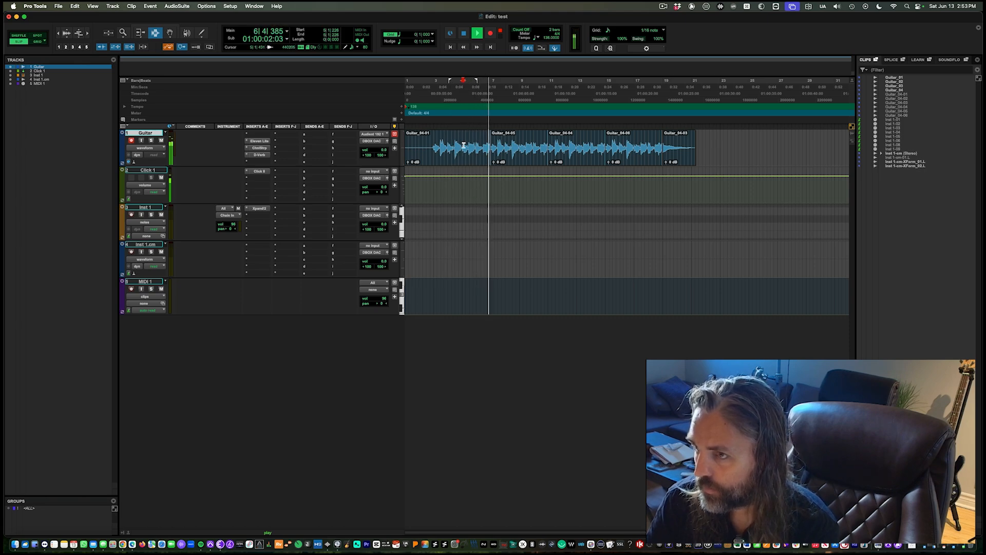
pyautogui.click(526, 154)
pyautogui.press('t')
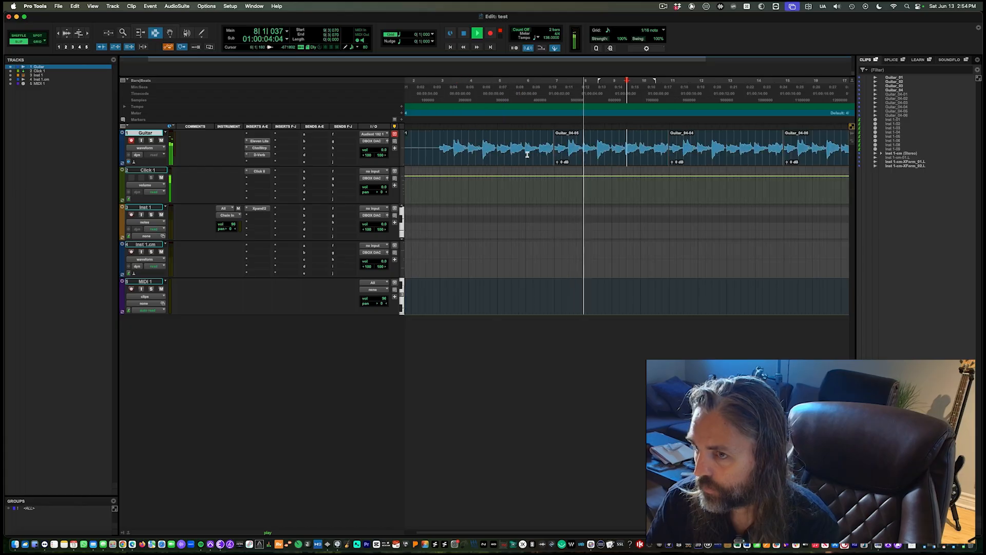
pyautogui.press('r')
pyautogui.click(523, 151)
pyautogui.press('t')
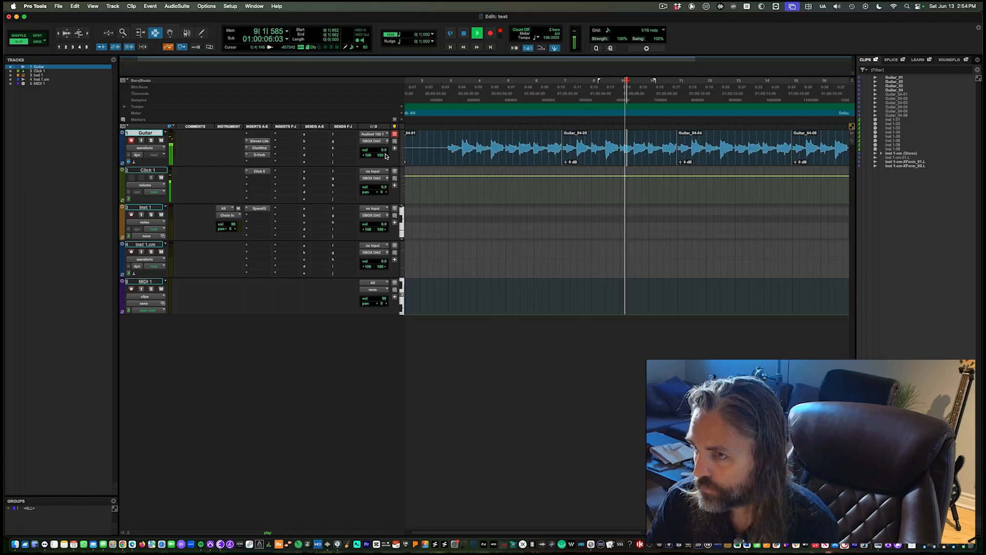
pyautogui.press('r')
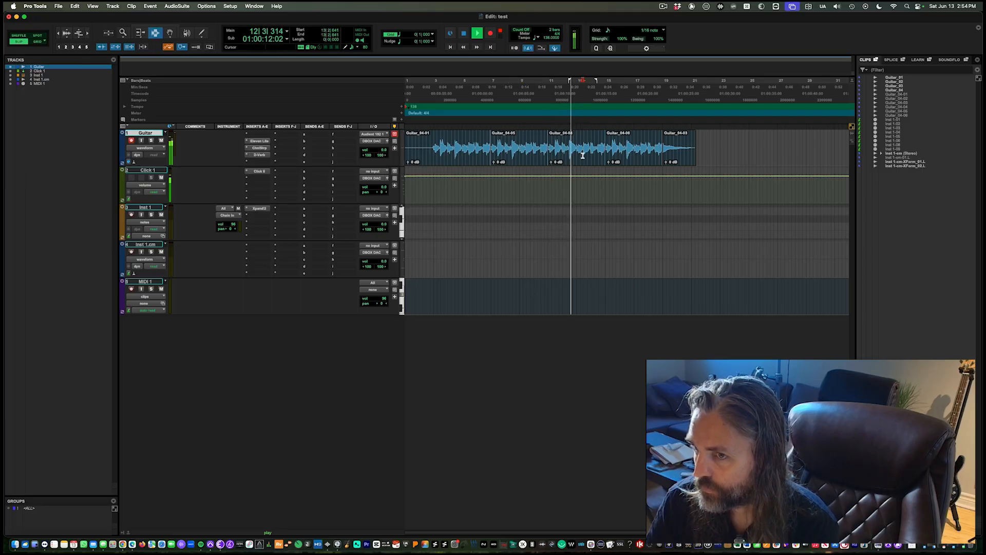
pyautogui.press('t')
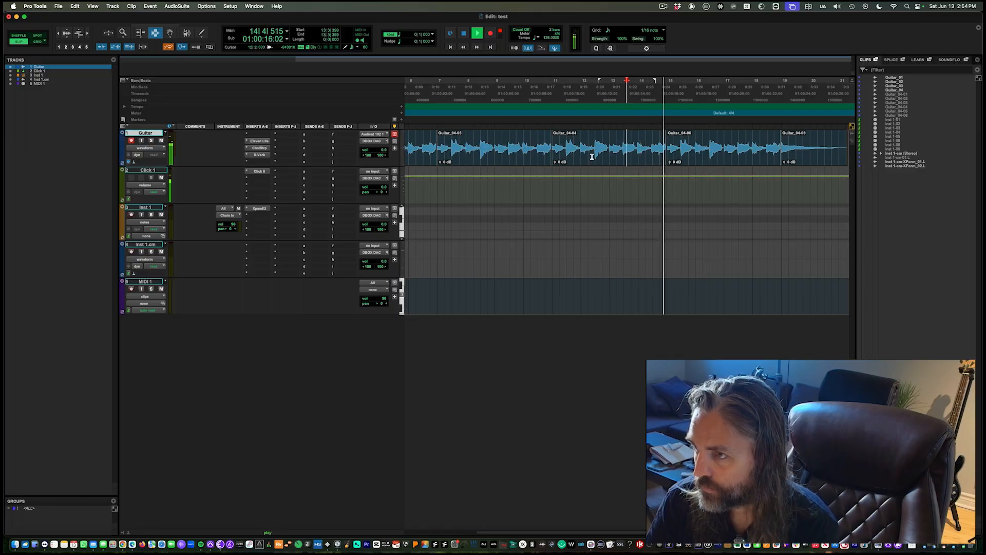
pyautogui.press('r')
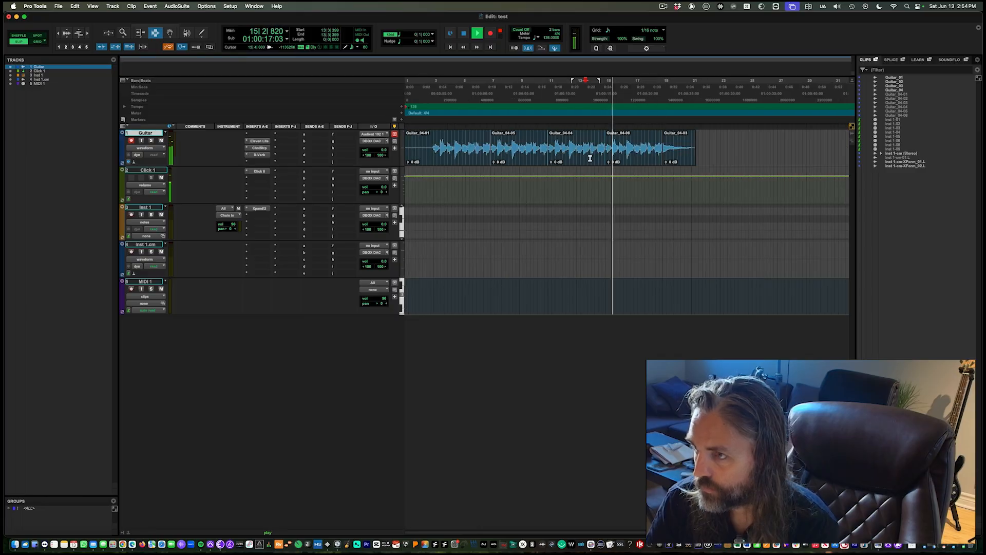
pyautogui.click(669, 158)
pyautogui.press('t')
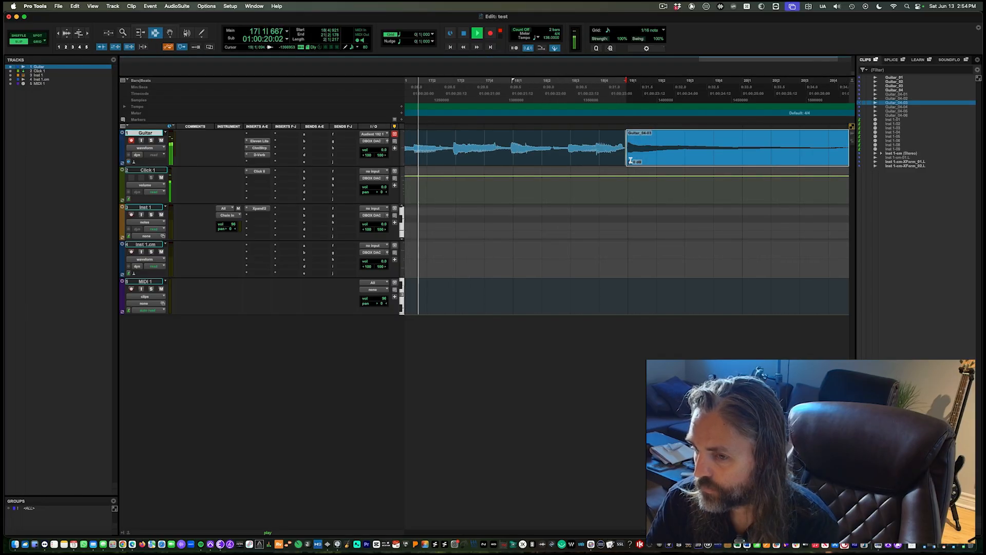
pyautogui.press('r')
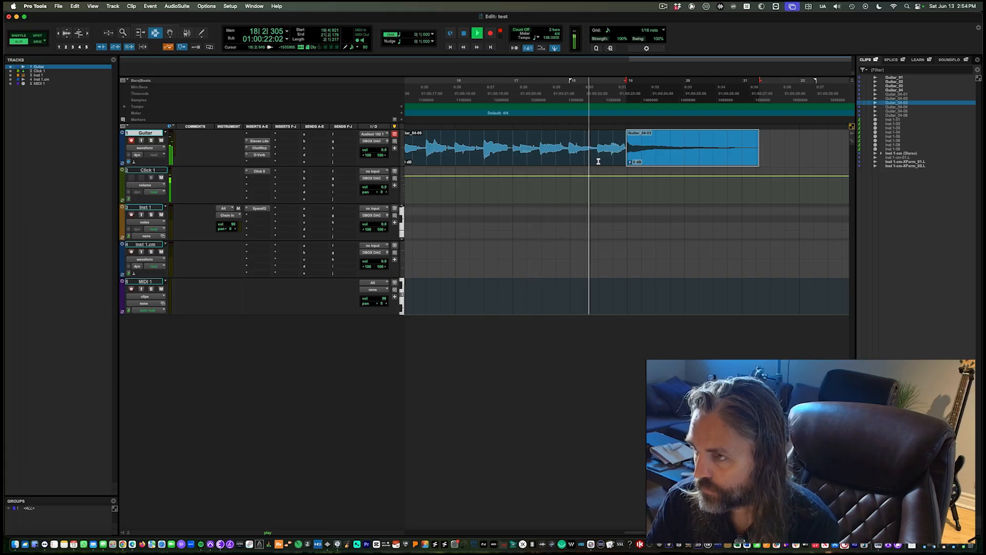
# Add a fade-out over the tail of the last guitar clip, from about bar 20 to its end, and stop playback.
pyautogui.press('r')
pyautogui.moveTo(654, 157); pyautogui.dragTo(753, 155)
pyautogui.press('f')
pyautogui.press('space')
pyautogui.press('r')
pyautogui.click(510, 161)
pyautogui.press('r')
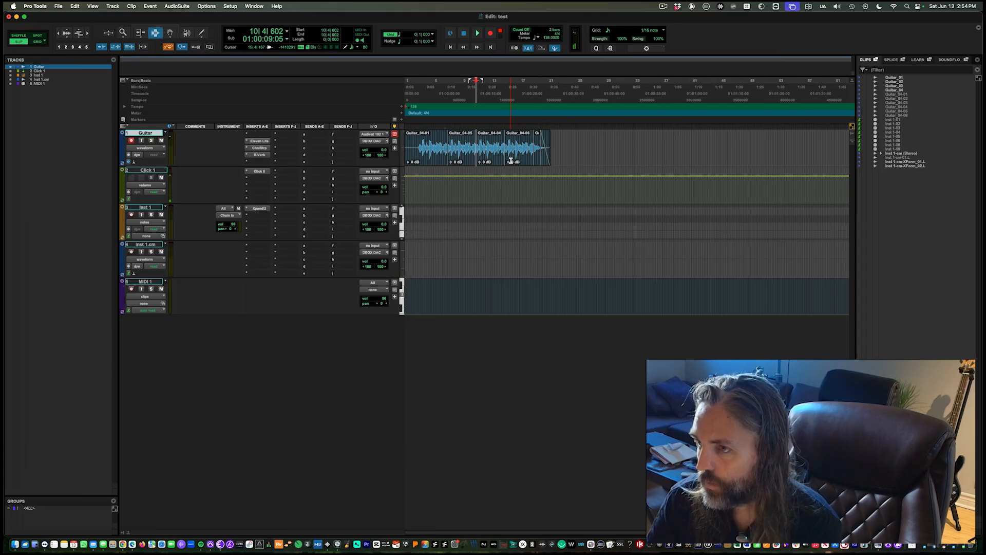
# Highlight the looped guitar passage from bar 3 to bar 19, excluding the faded ending clip.
pyautogui.click(459, 155)
pyautogui.press('t')
pyautogui.press('t')
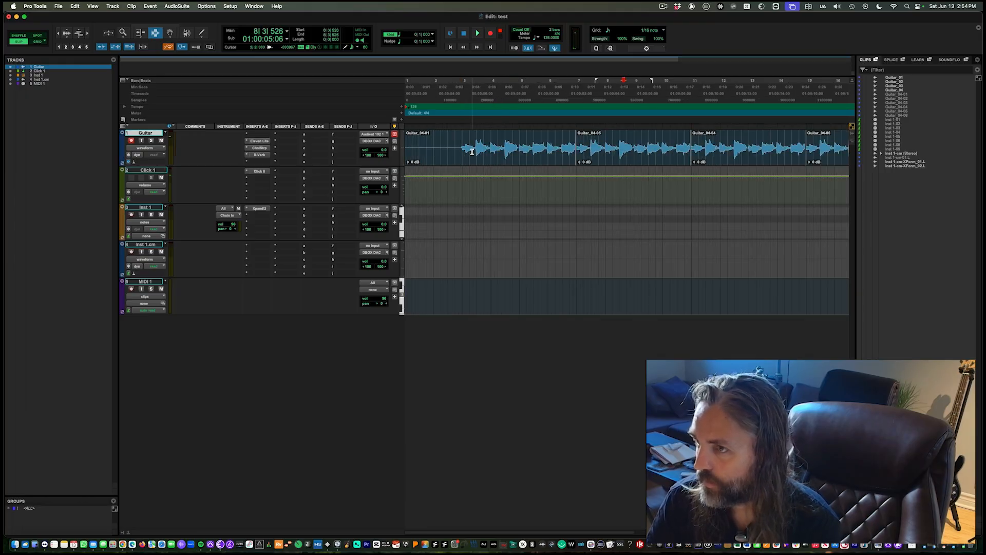
pyautogui.press('r')
pyautogui.moveTo(436, 148); pyautogui.dragTo(693, 147)
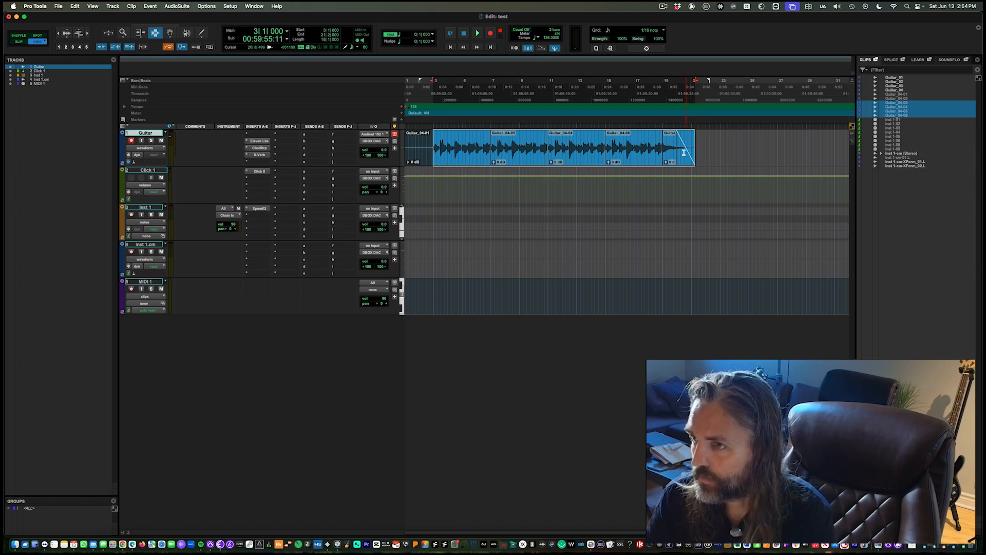
pyautogui.moveTo(659, 149); pyautogui.dragTo(433, 160)
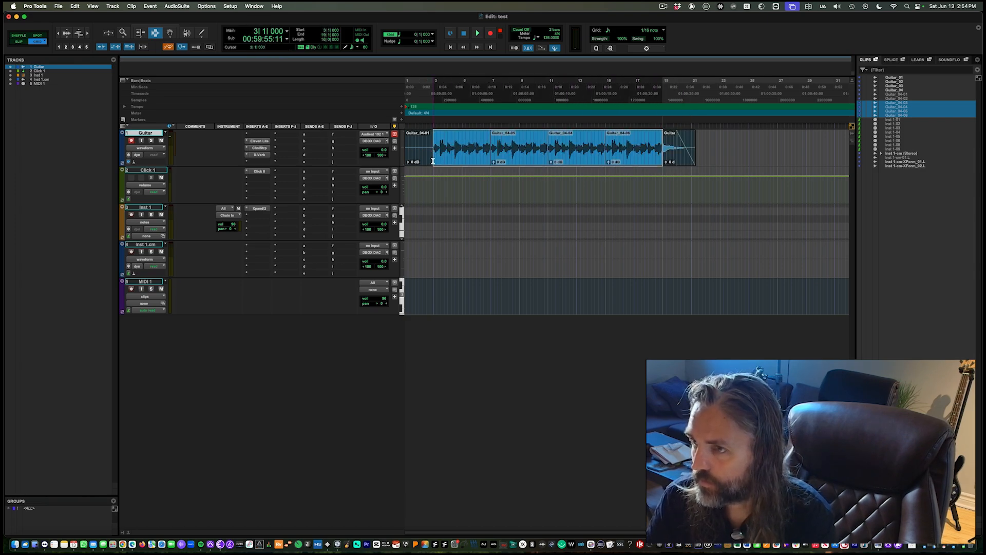
pyautogui.click(440, 186)
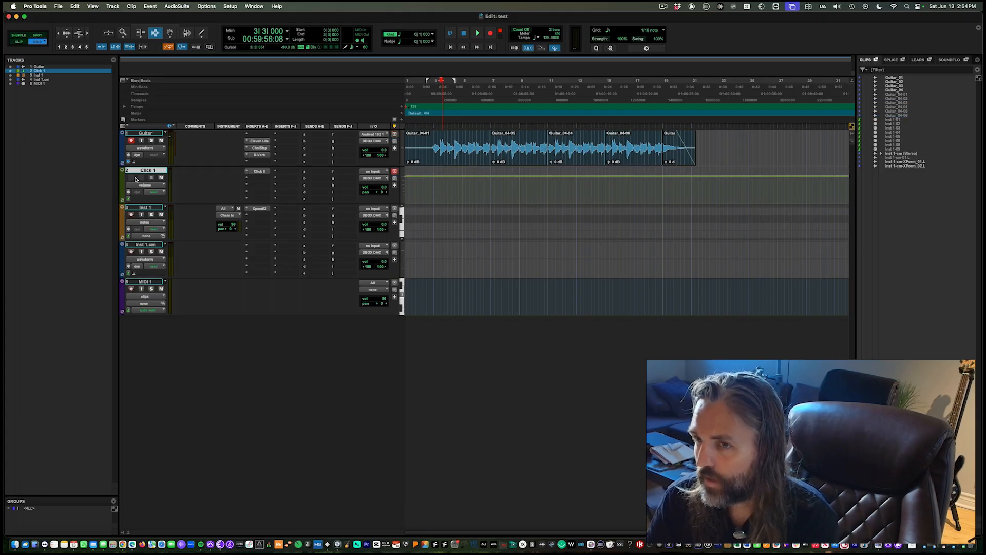
# Disarm recording on the Guitar track and inspect the Xpand!2 instrument on Inst 1.
pyautogui.click(132, 141)
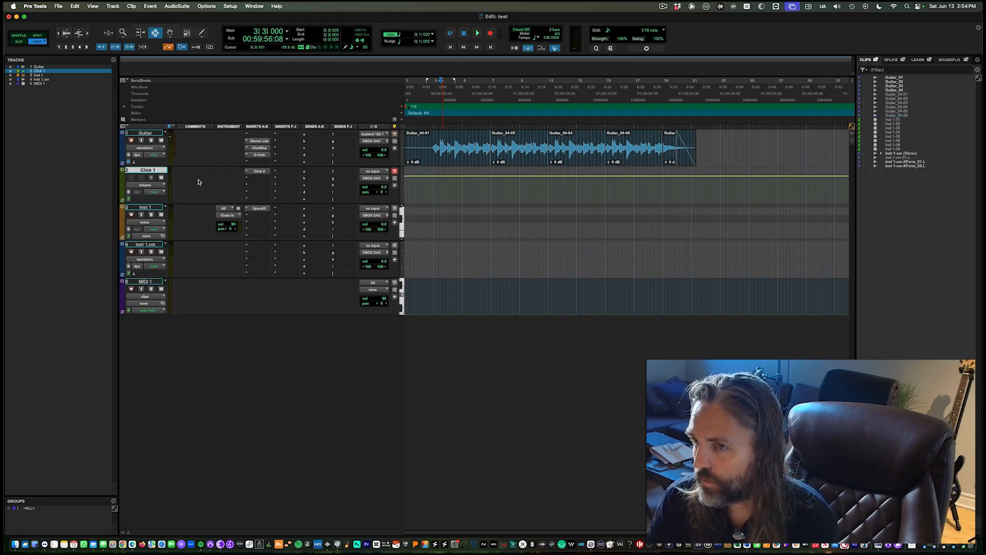
pyautogui.click(259, 208)
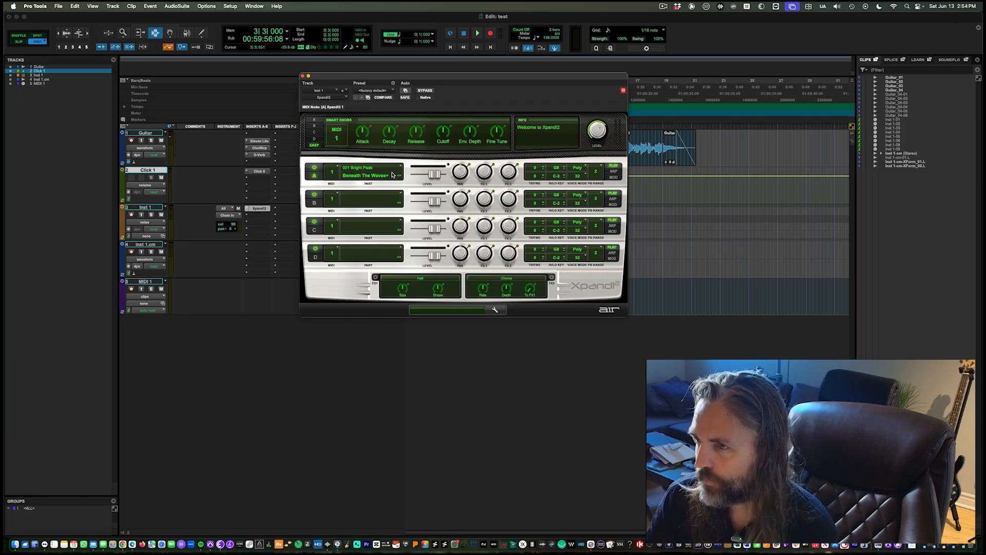
pyautogui.click(303, 76)
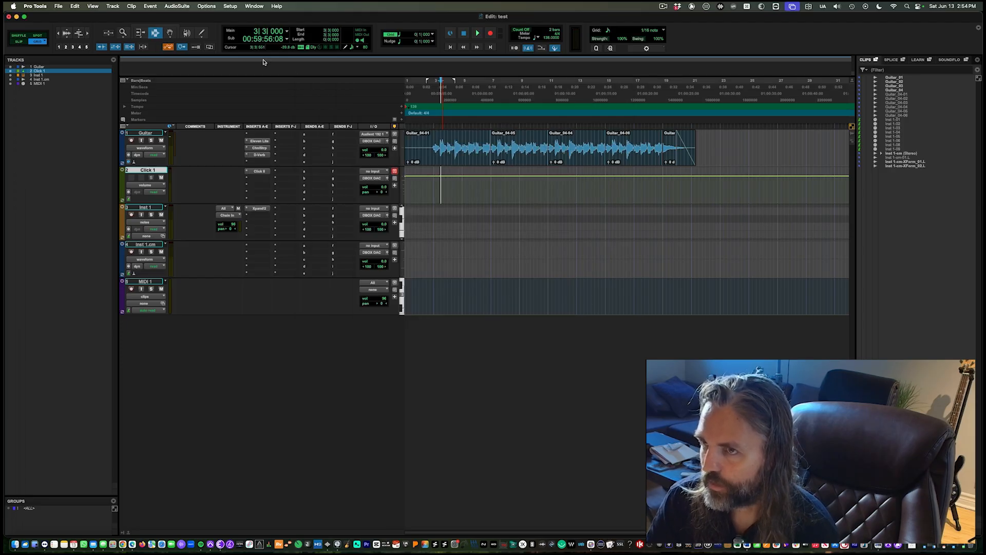
# Open the on-screen MIDI Keyboard and try a couple of its keys.
pyautogui.click(248, 4)
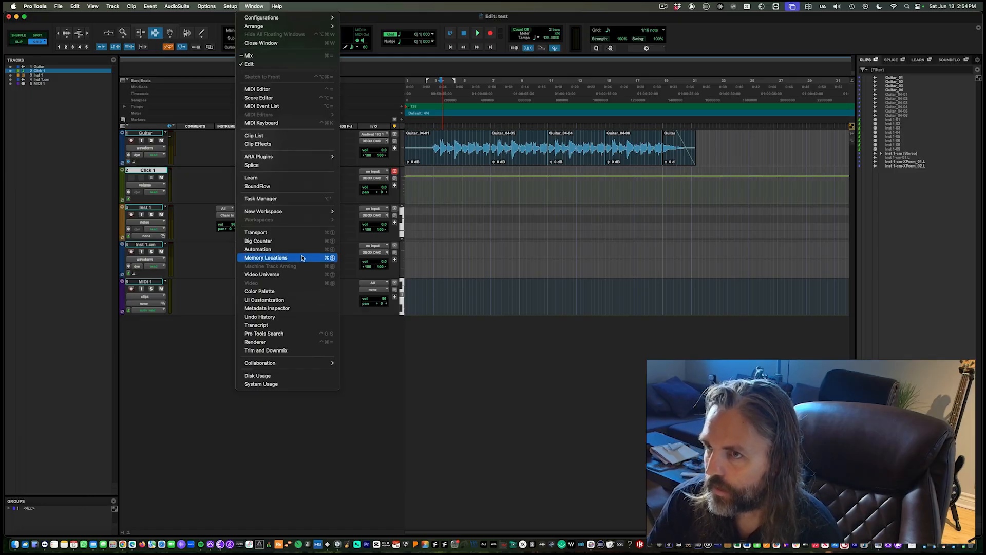
pyautogui.click(281, 123)
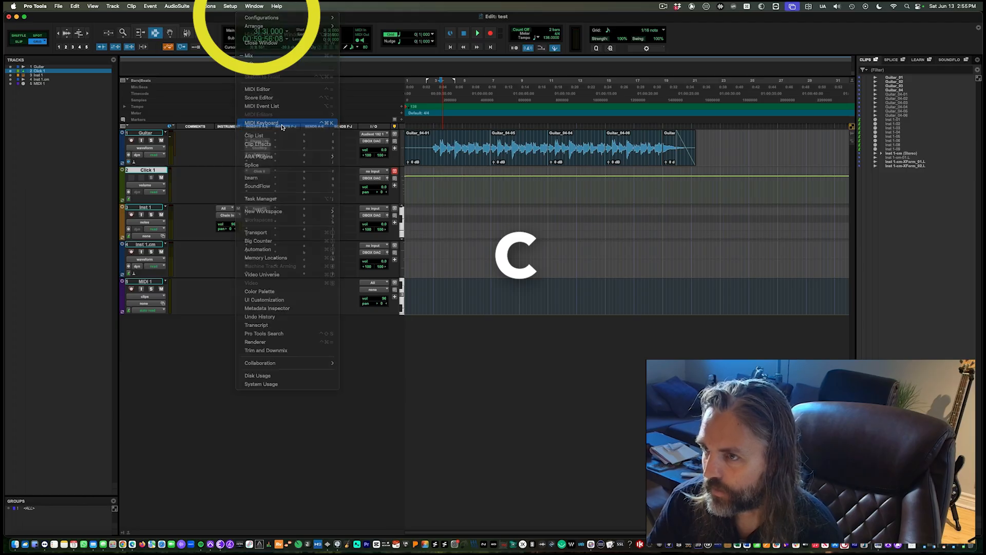
pyautogui.click(466, 272)
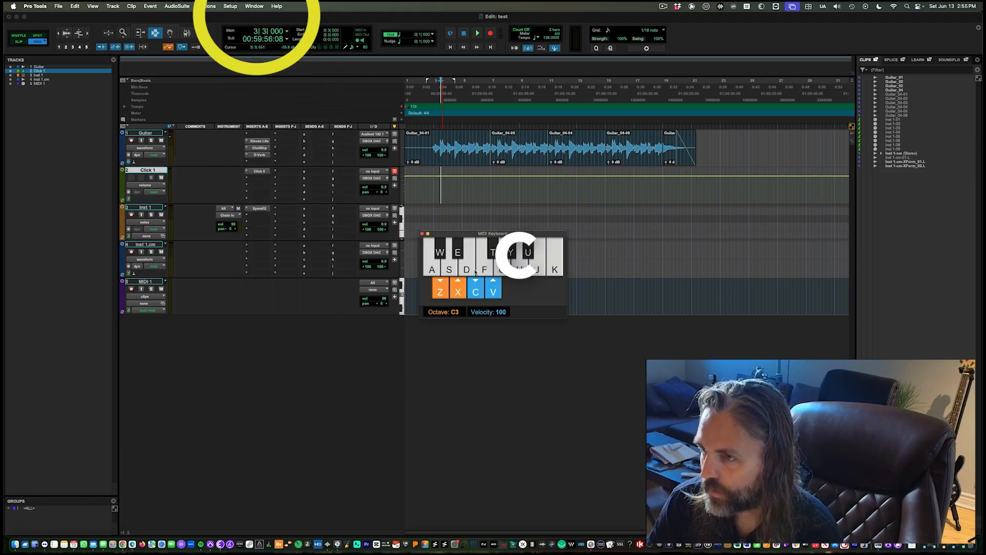
pyautogui.click(503, 272)
# Record-arm Inst 1 and play test notes on the MIDI Keyboard, moving its window below the instrument tracks.
pyautogui.click(132, 216)
pyautogui.click(468, 263)
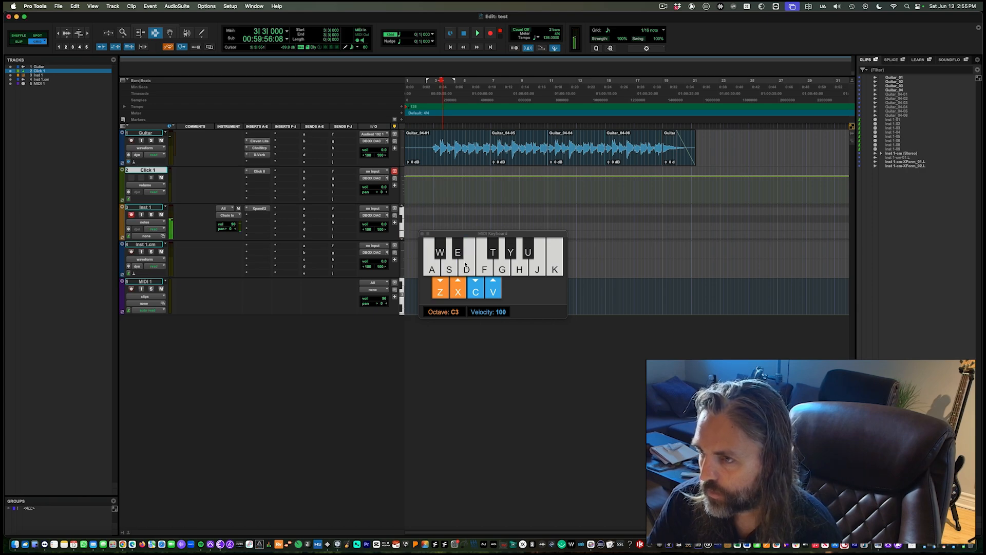
pyautogui.click(439, 269)
pyautogui.click(516, 270)
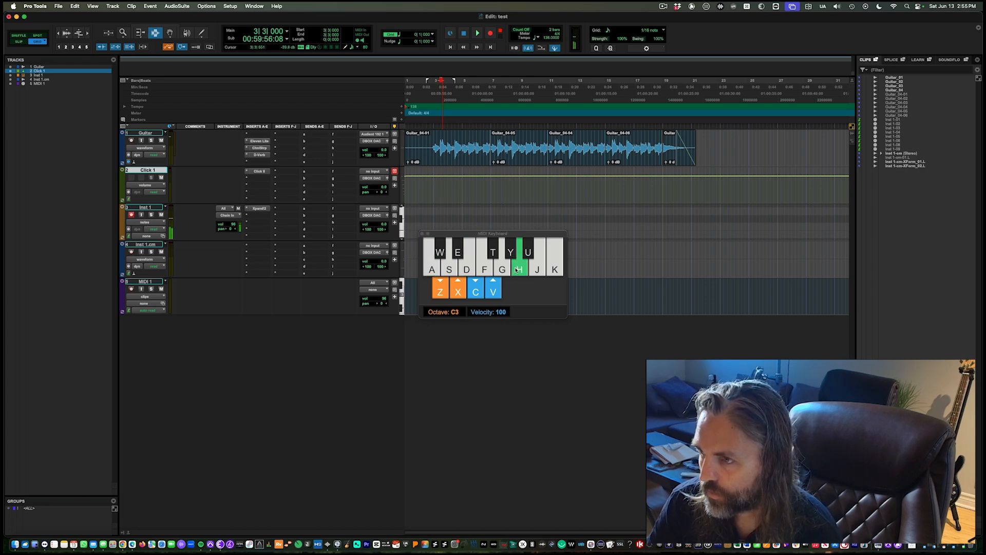
pyautogui.moveTo(450, 233); pyautogui.dragTo(442, 293)
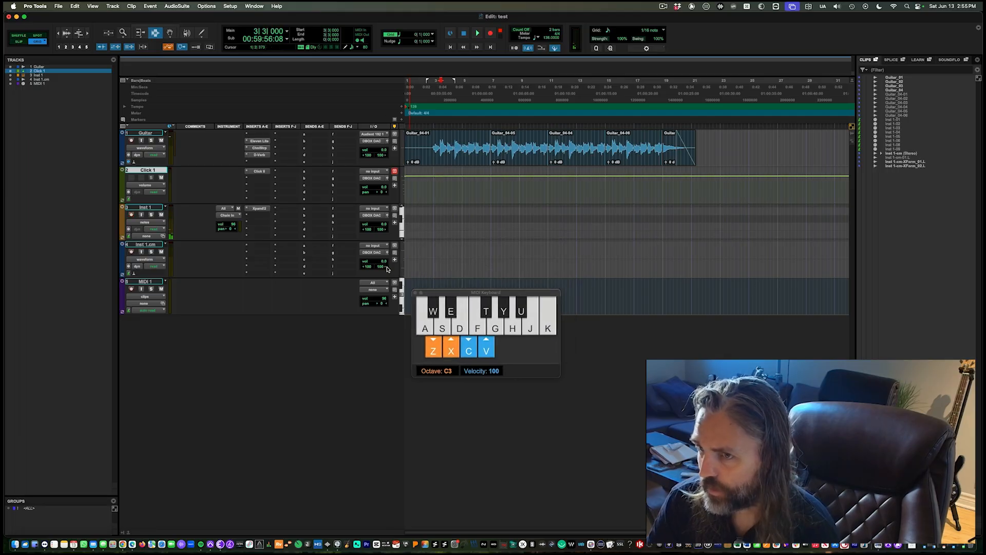
# Load the Basic Reso Bass+ patch from 022 Synth Basses into Xpand!2 part A and audition a note.
pyautogui.click(260, 209)
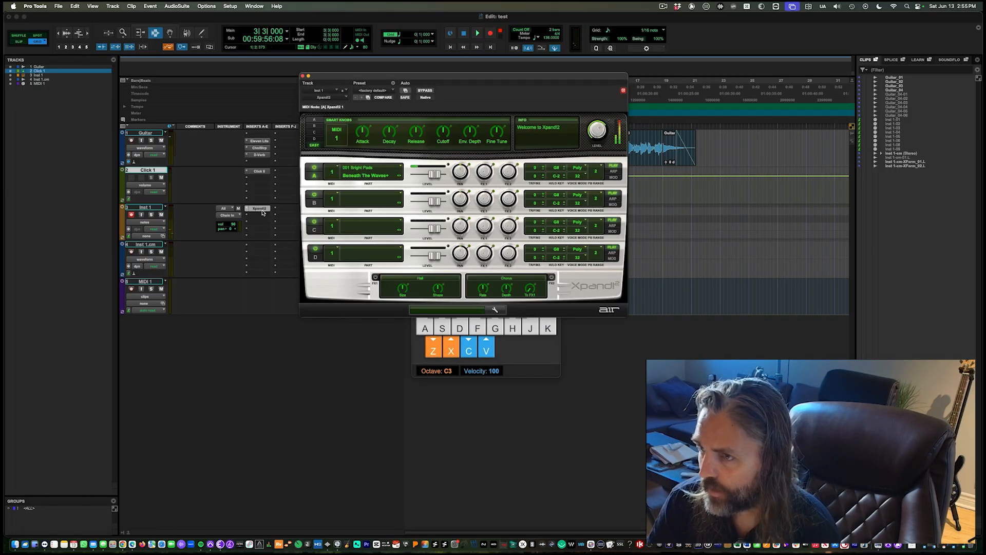
pyautogui.click(401, 168)
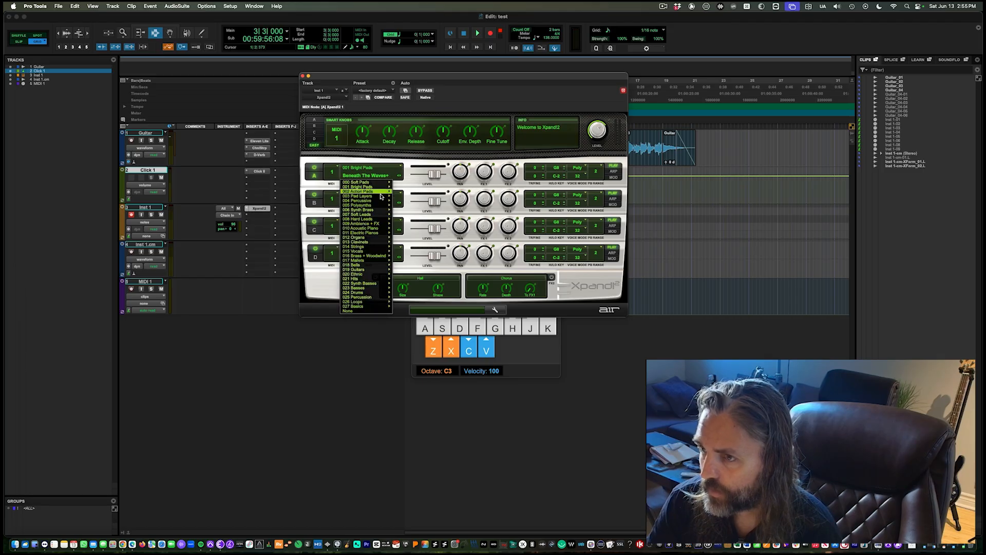
pyautogui.moveTo(379, 283)
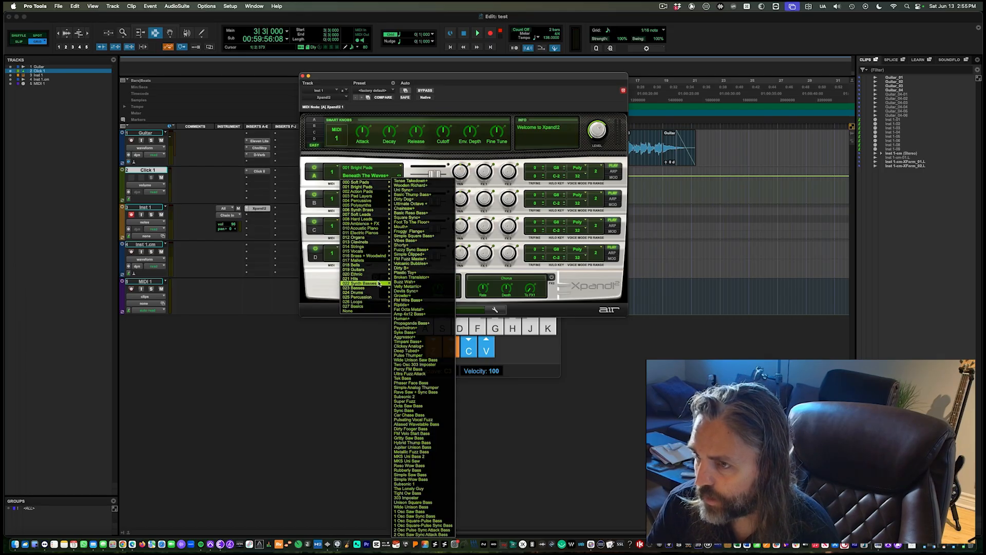
pyautogui.click(413, 212)
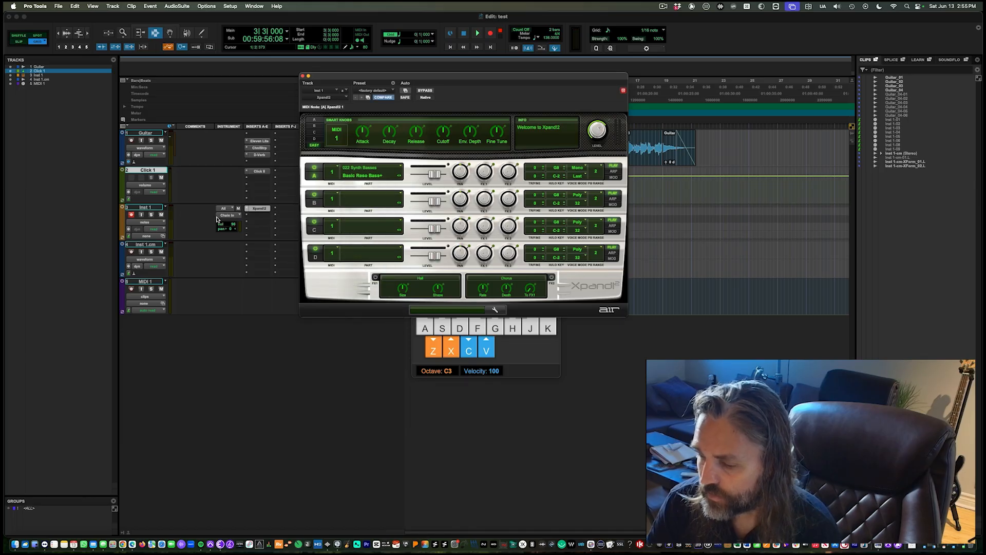
pyautogui.click(446, 331)
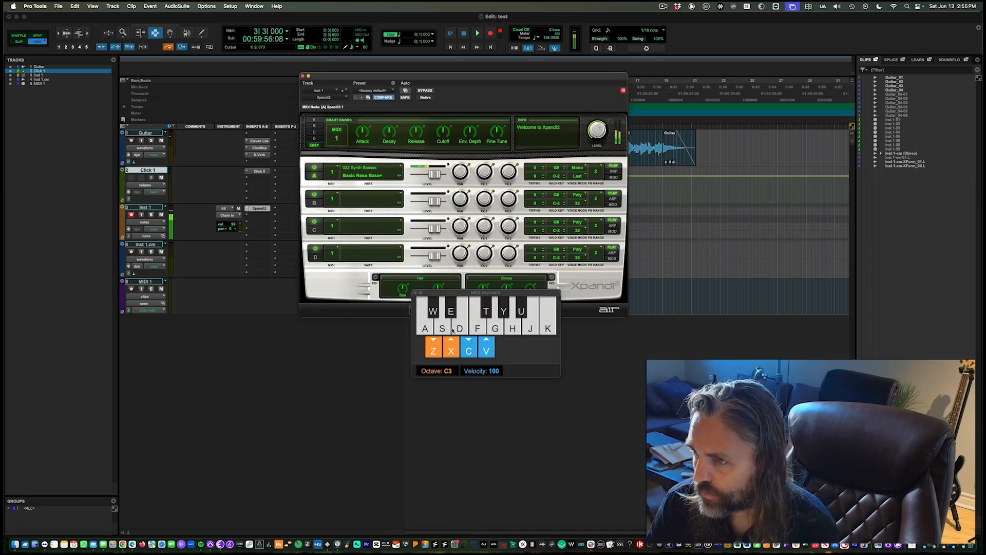
# Switch Xpand!2 part A to Basic Thump Bass+ and audition bass notes with the MIDI Keyboard octave at C1.
pyautogui.click(401, 176)
pyautogui.click(465, 333)
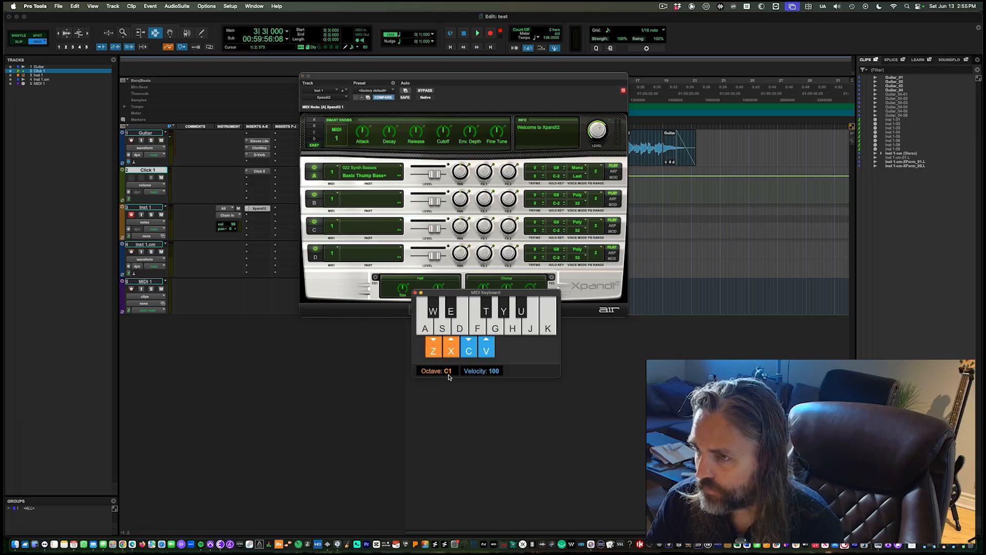
pyautogui.click(462, 331)
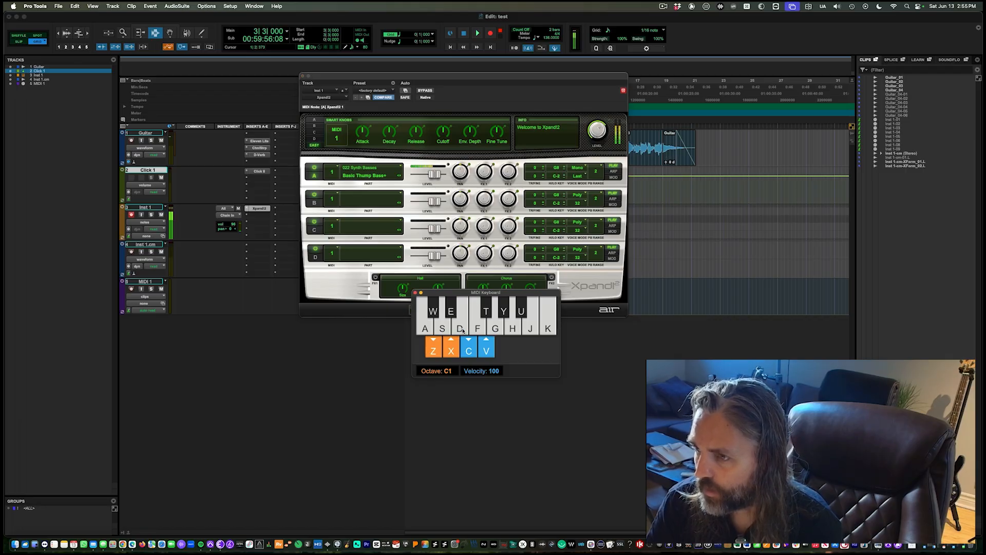
pyautogui.click(400, 177)
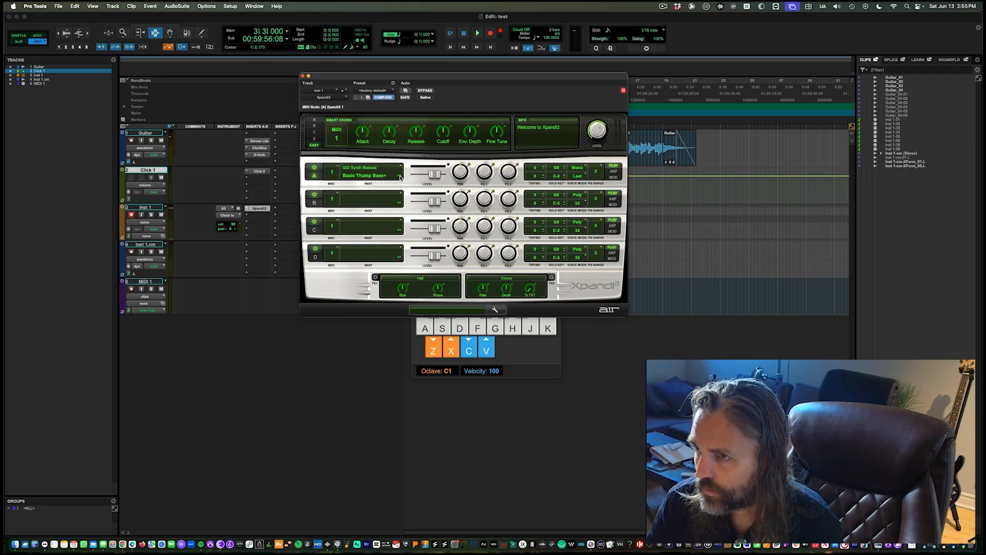
pyautogui.click(439, 332)
pyautogui.press('d')
pyautogui.press('a')
pyautogui.press('s')
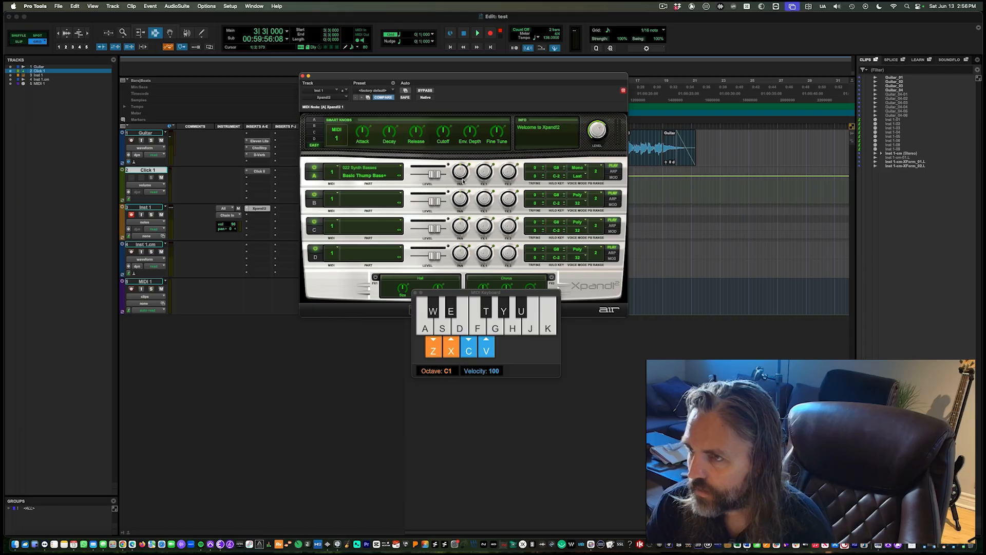
# Try different Attack amounts in Xpand!2 while playing bass notes, ending at -22 %.
pyautogui.click(361, 136)
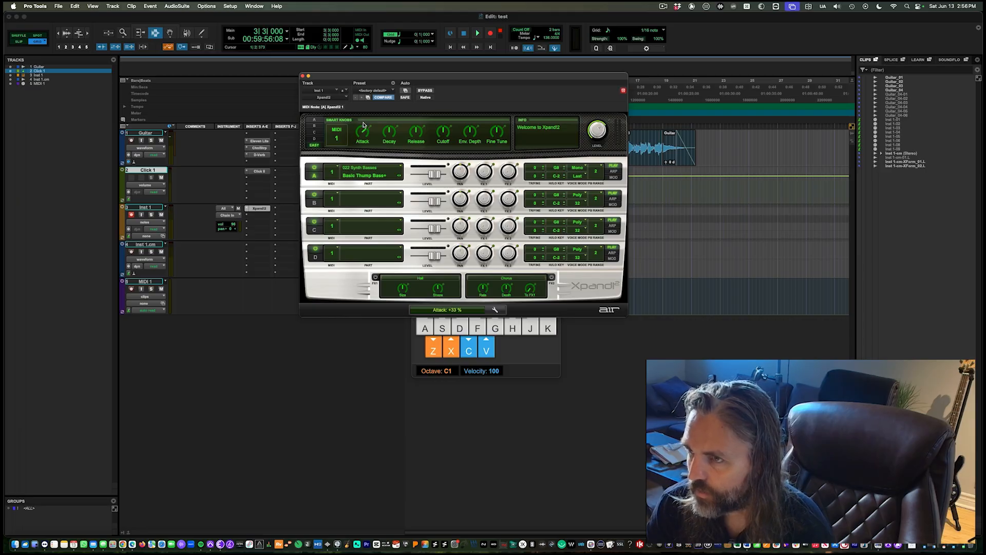
pyautogui.click(460, 333)
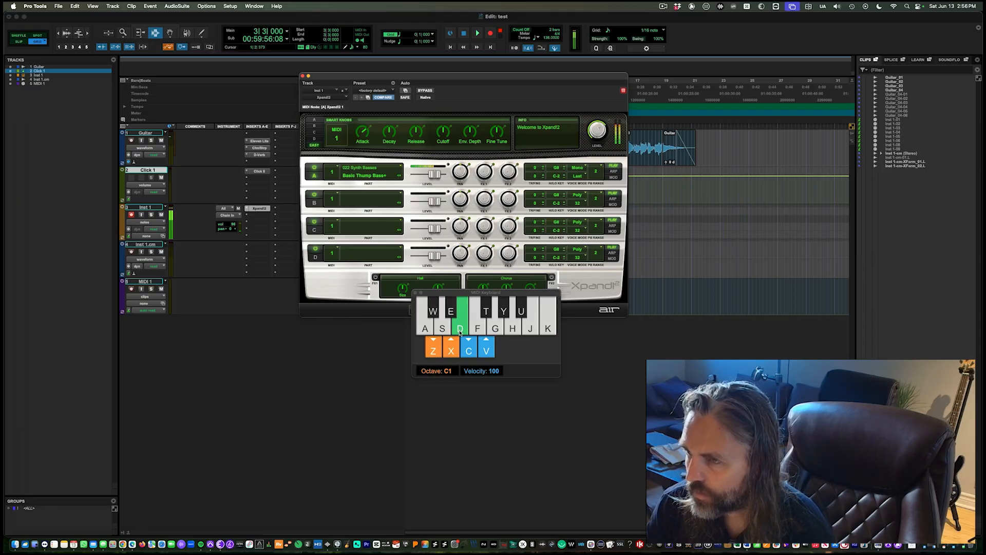
pyautogui.click(425, 333)
pyautogui.moveTo(368, 137); pyautogui.dragTo(368, 132)
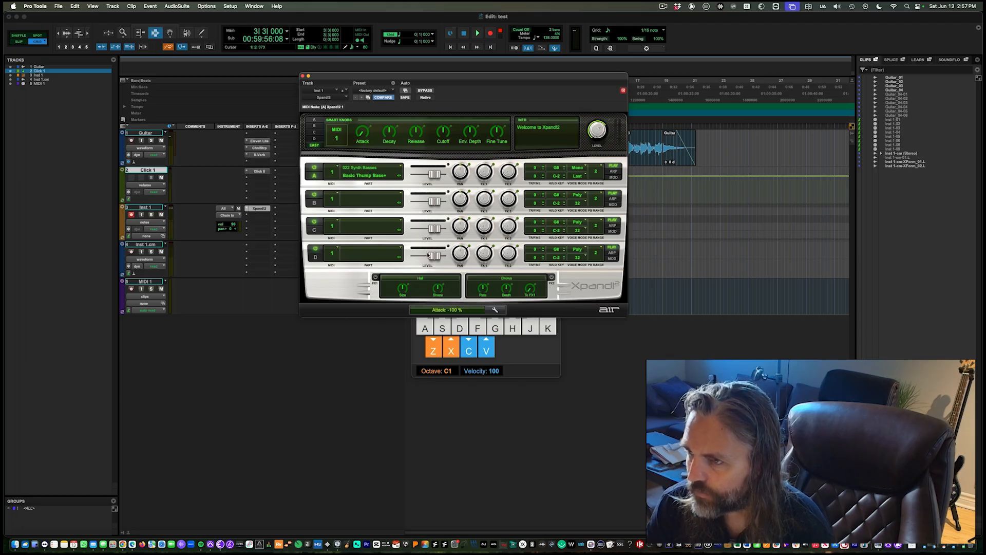
pyautogui.click(463, 333)
pyautogui.click(366, 105)
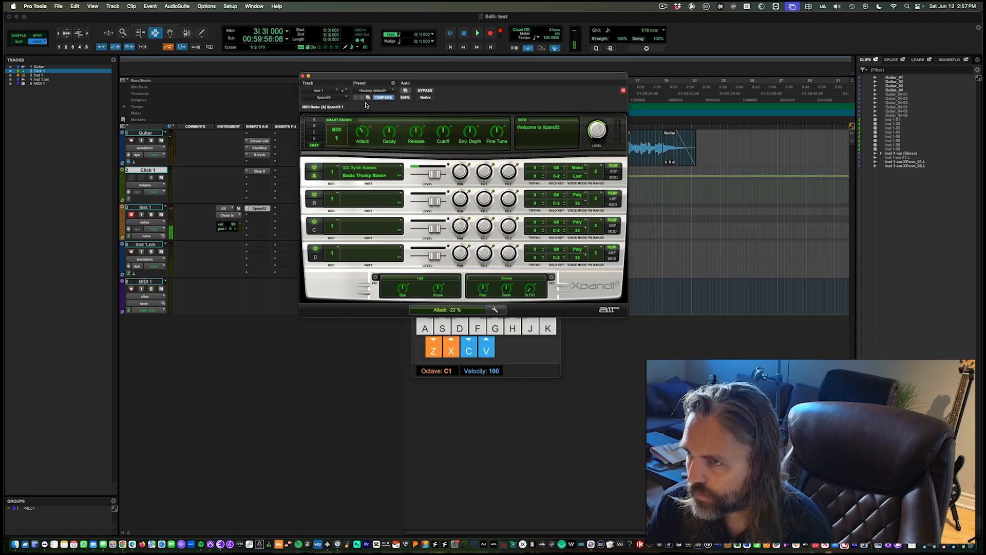
# Fine-tune the Attack amount in Xpand!2 between test bass notes and close the plug-in window.
pyautogui.click(463, 333)
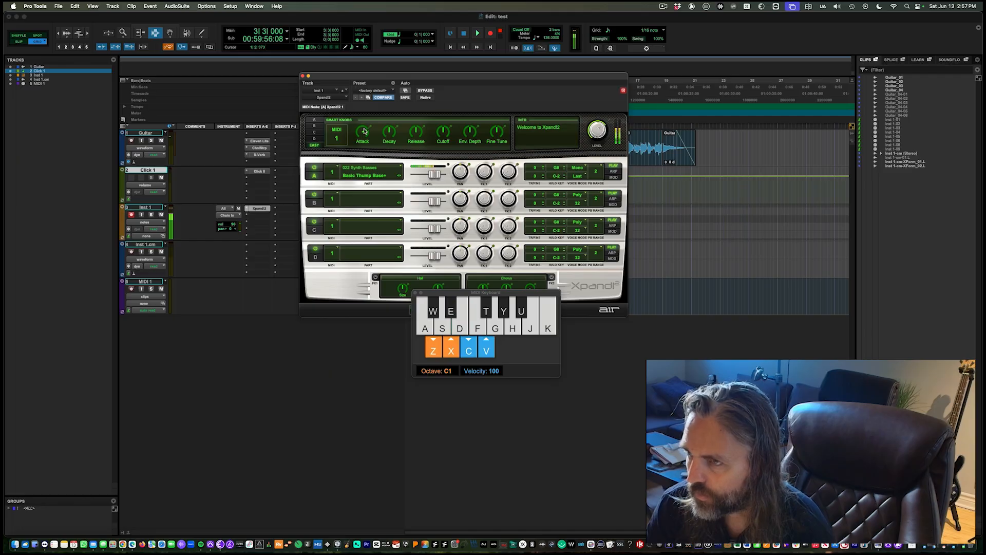
pyautogui.moveTo(363, 134); pyautogui.dragTo(363, 138)
pyautogui.click(465, 334)
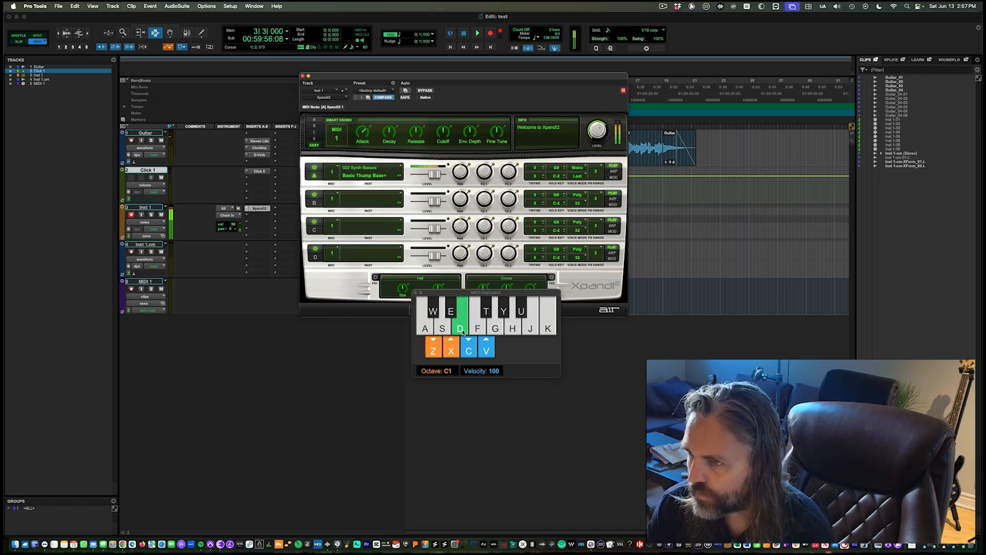
pyautogui.click(302, 76)
# Move the MIDI Keyboard window clear of the tracks and start recording on Inst 1 from the session start.
pyautogui.click(414, 219)
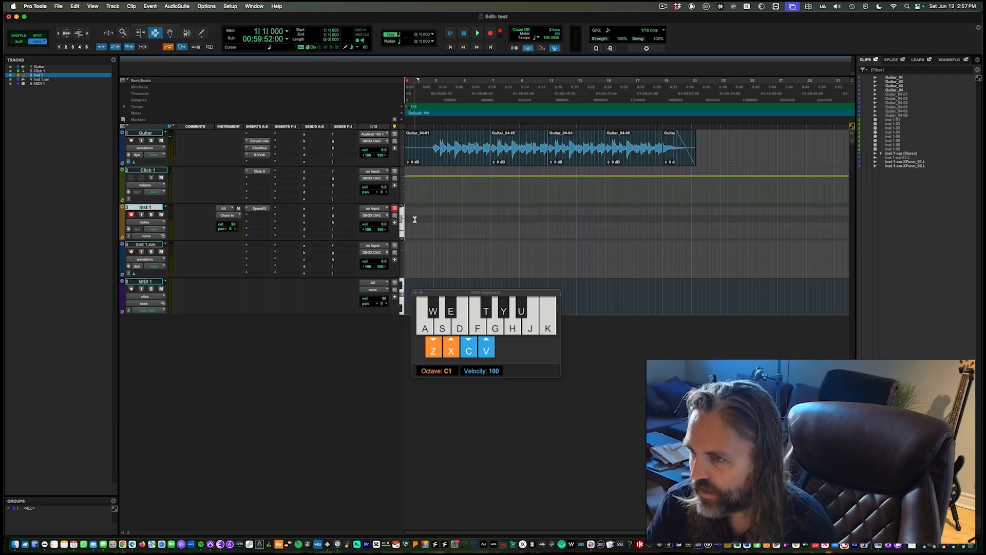
pyautogui.moveTo(442, 347); pyautogui.dragTo(521, 372)
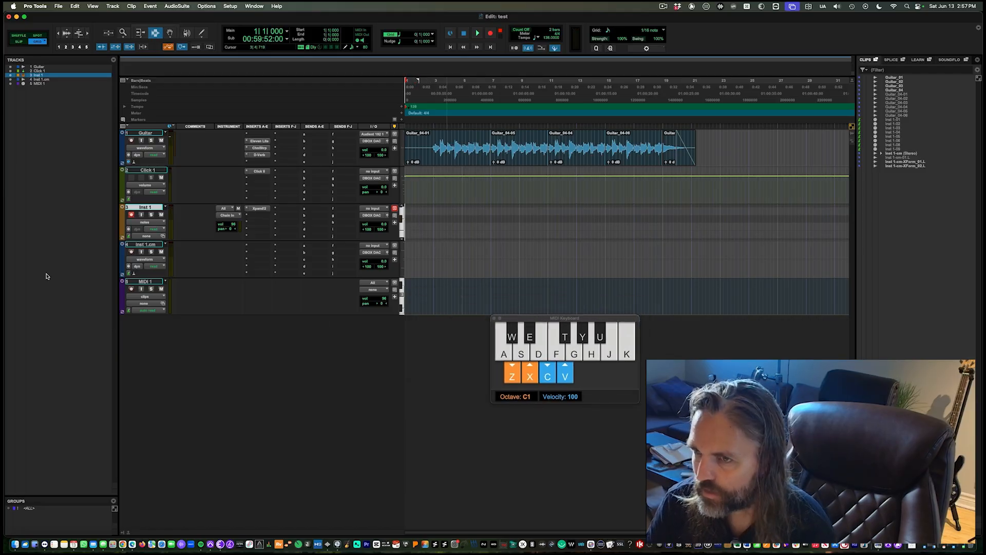
pyautogui.press('super+space')
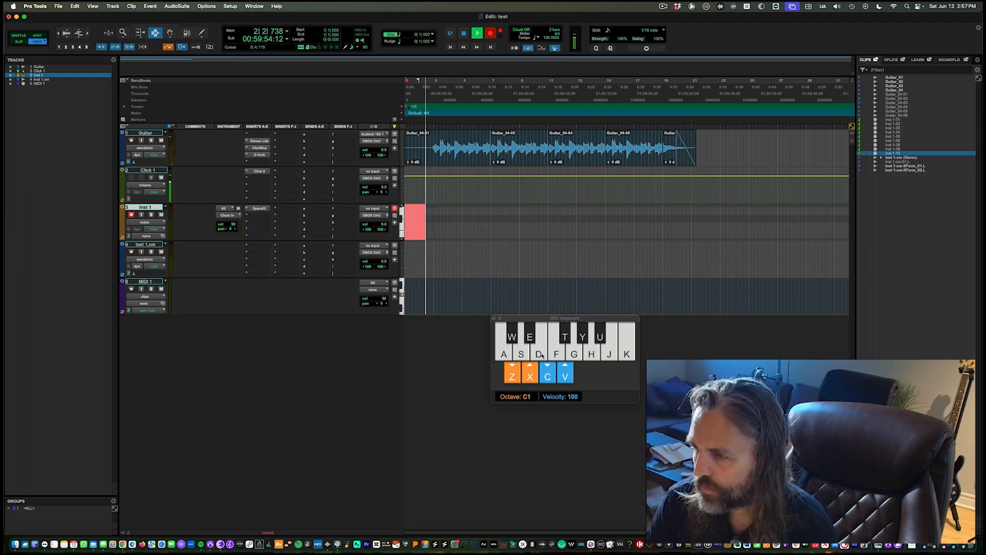
# Play a repeating E, C, D bass line on the MIDI Keyboard until the guitar part's ending, and stop recording.
pyautogui.click(540, 354)
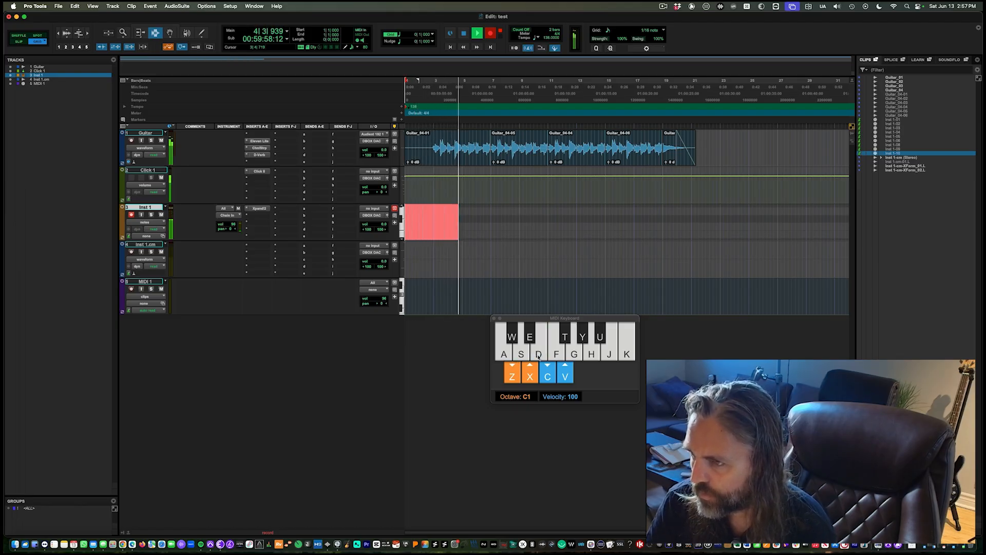
pyautogui.click(503, 354)
pyautogui.click(516, 355)
pyautogui.click(534, 353)
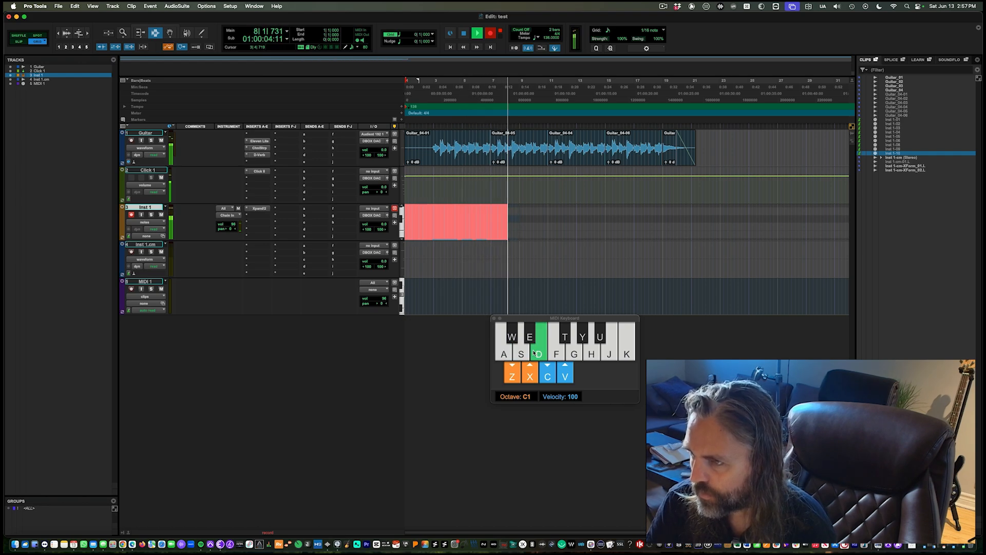
pyautogui.press('a')
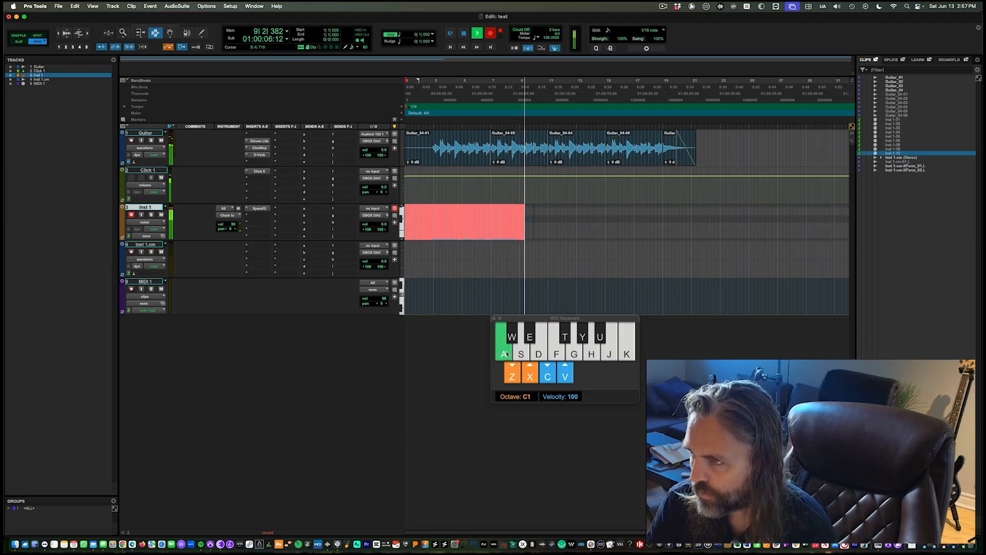
pyautogui.click(524, 352)
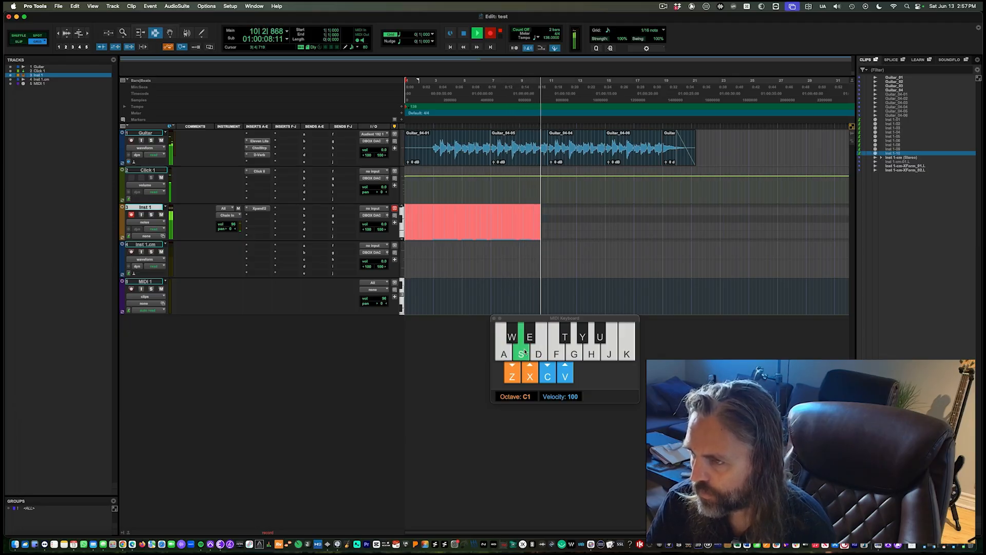
pyautogui.click(535, 352)
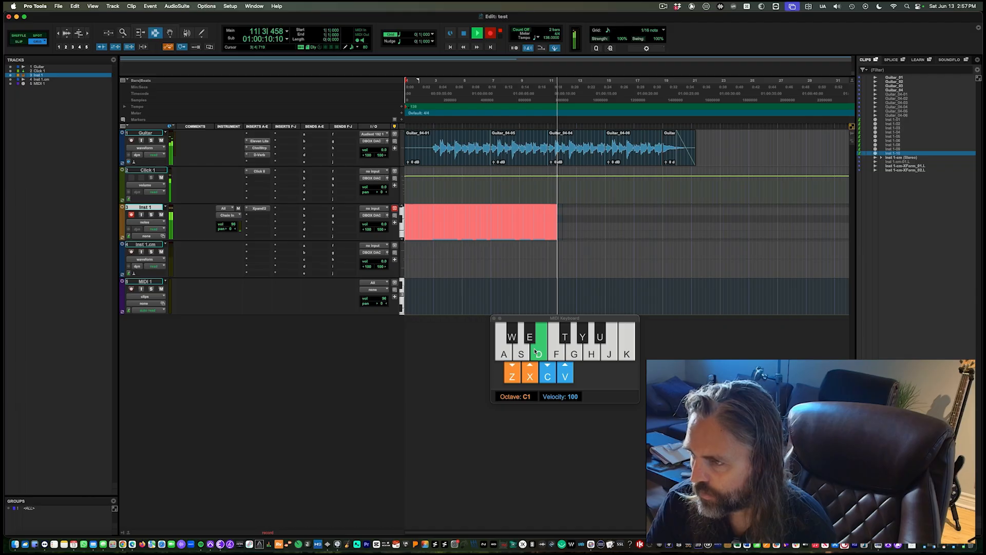
pyautogui.press('g')
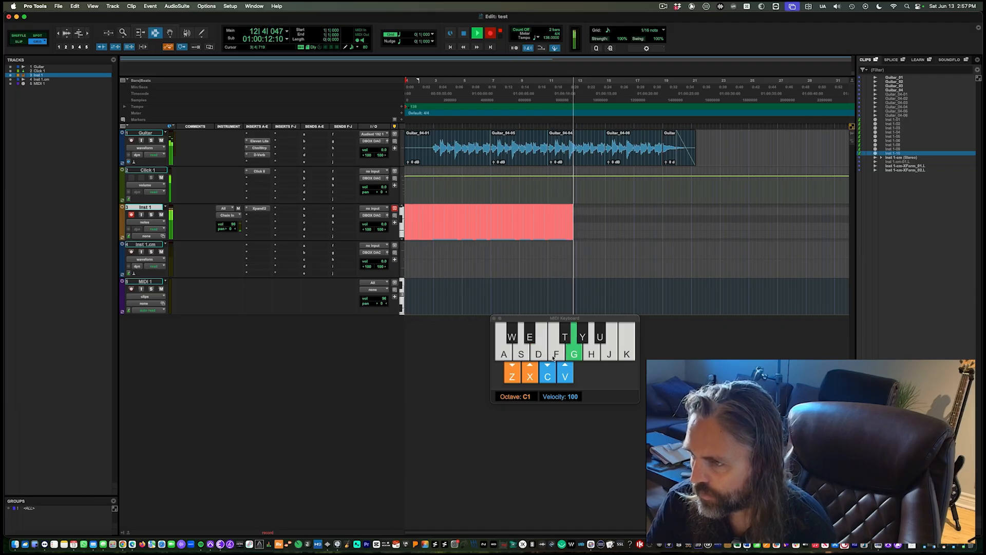
pyautogui.click(498, 355)
pyautogui.click(521, 355)
pyautogui.click(539, 355)
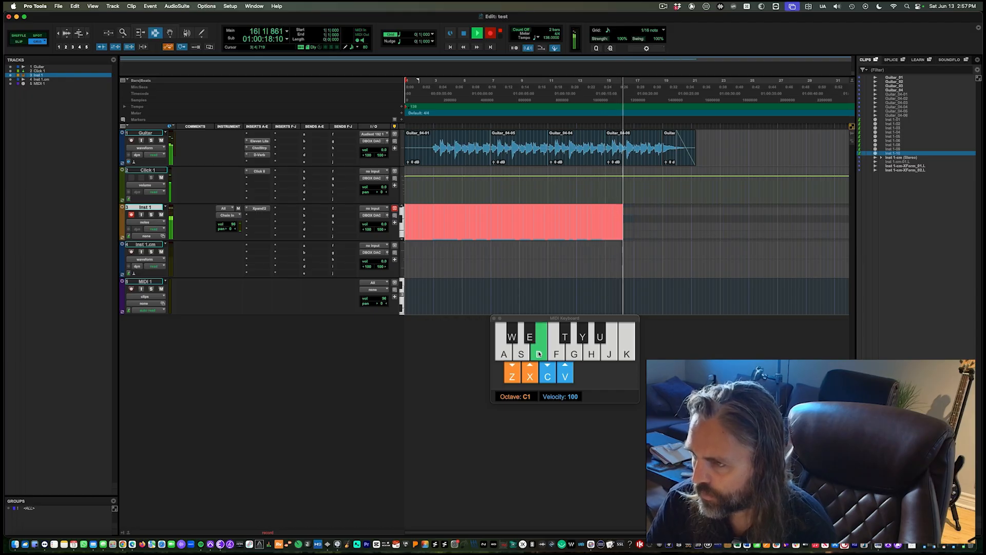
pyautogui.press('a')
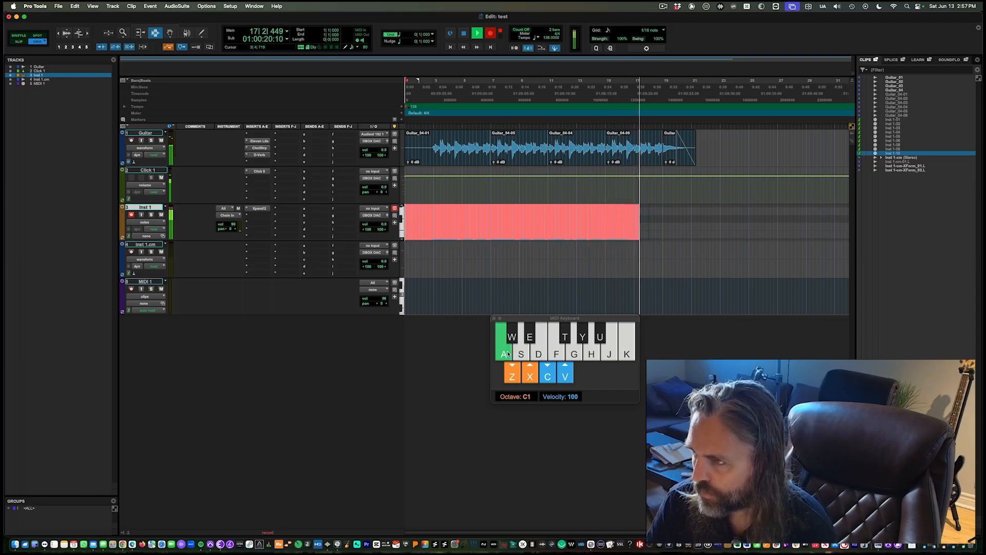
pyautogui.click(521, 355)
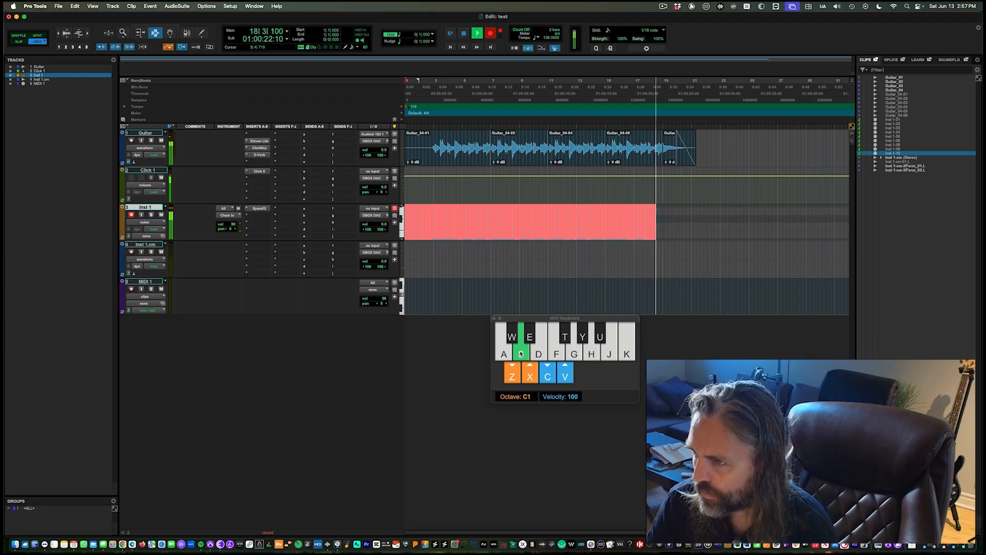
pyautogui.click(541, 354)
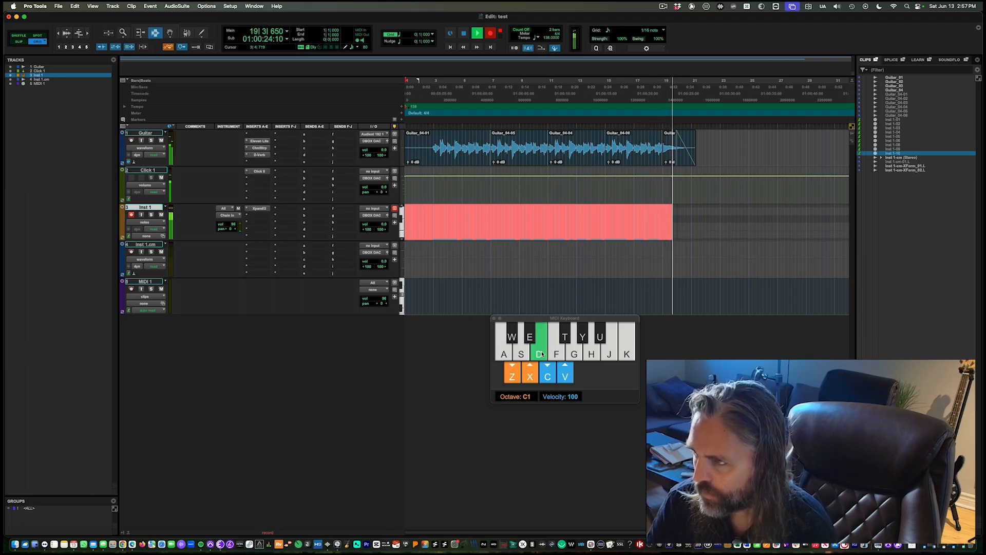
pyautogui.press('space')
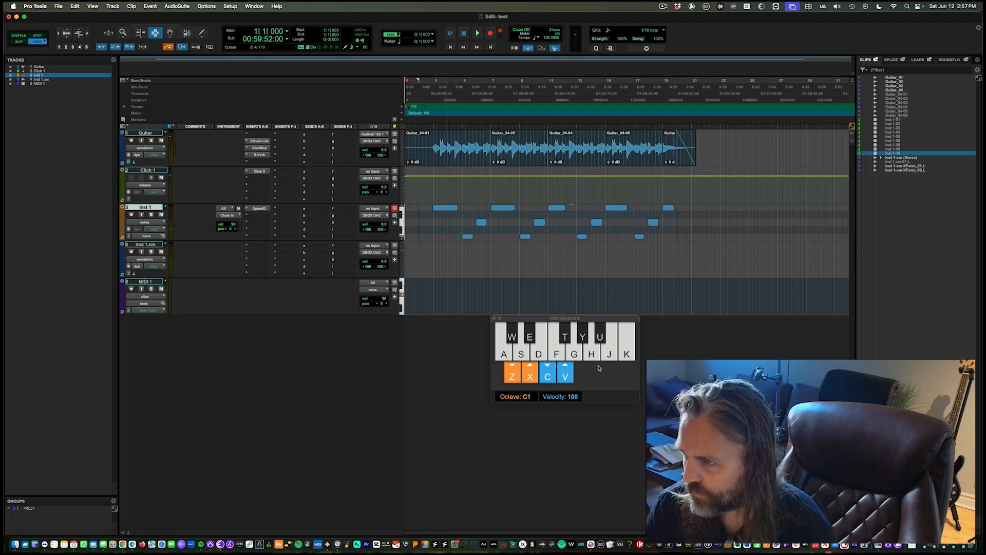
# Play a few F and G test notes on the MIDI Keyboard without recording, and close its window.
pyautogui.press('g')
pyautogui.press('f')
pyautogui.press('f')
pyautogui.press('g')
pyautogui.press('f')
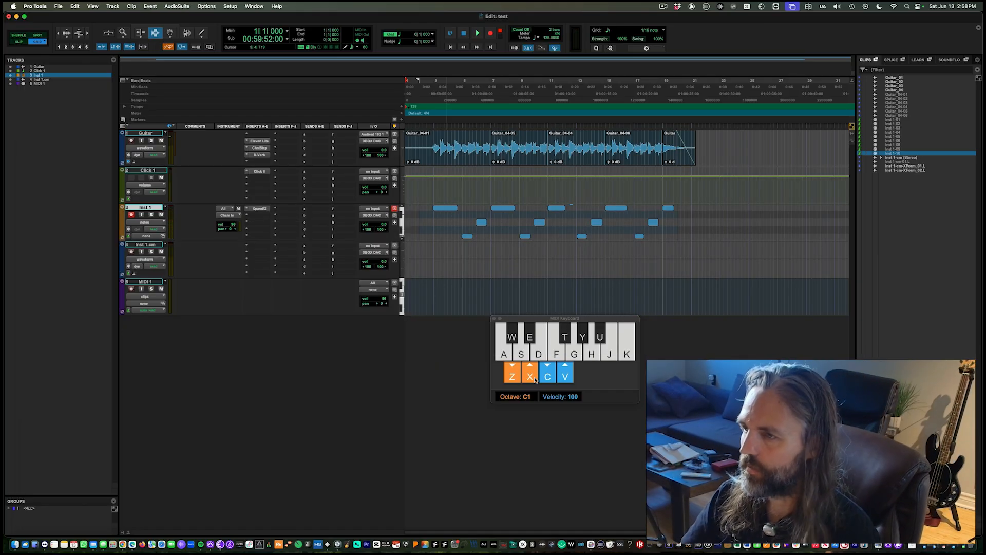
pyautogui.click(494, 318)
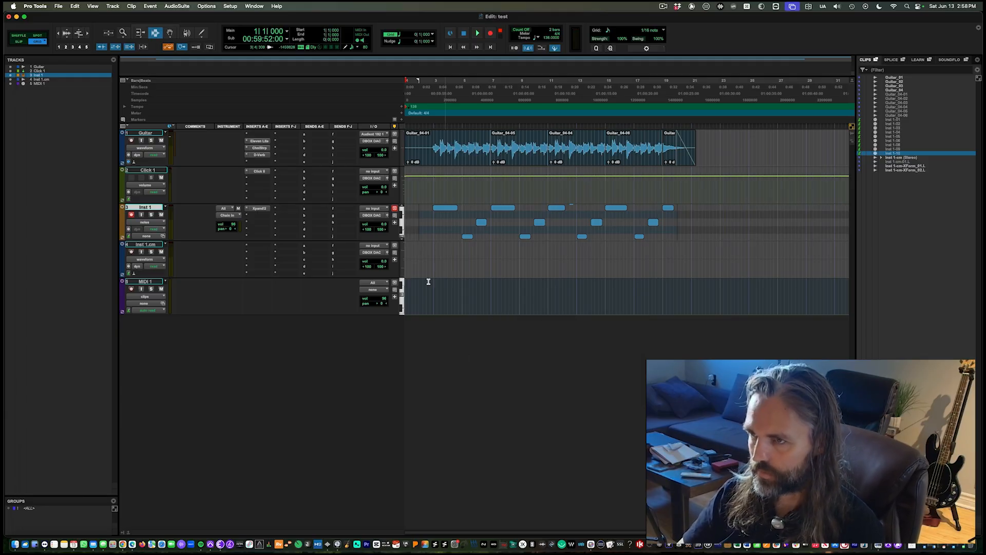
# Rename the Inst 1 track as Bass.
pyautogui.click(447, 244)
pyautogui.click(445, 237)
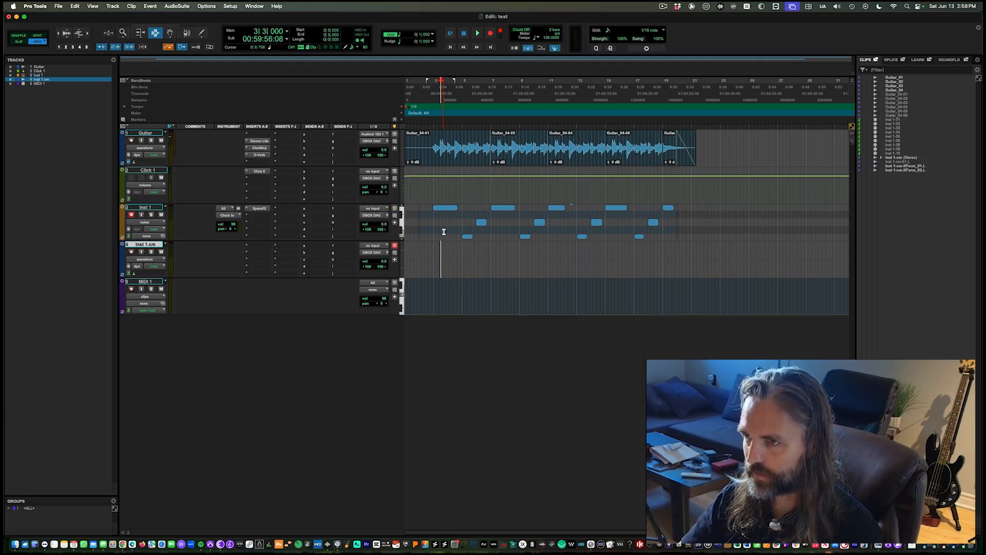
pyautogui.doubleClick(144, 208)
pyautogui.write('Bass')
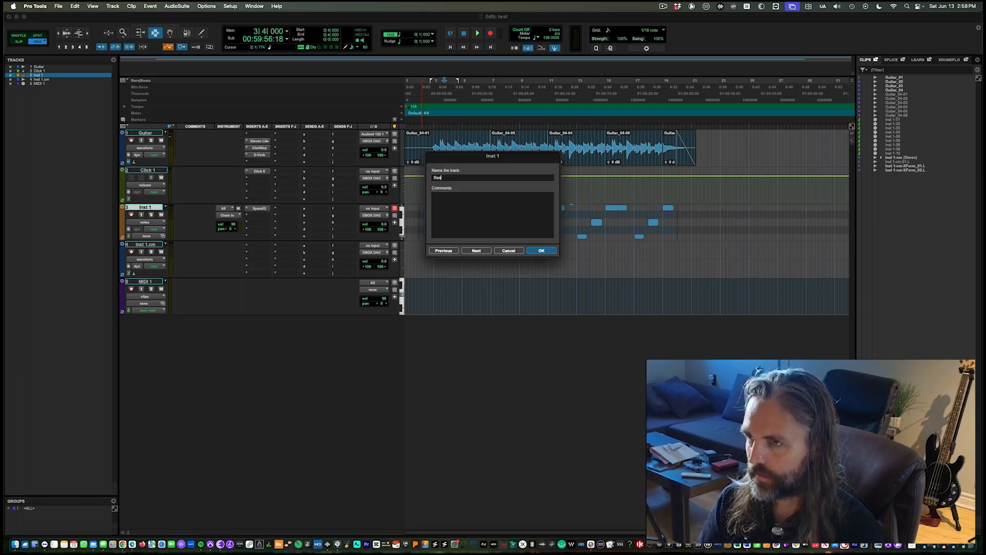
pyautogui.press('Return')
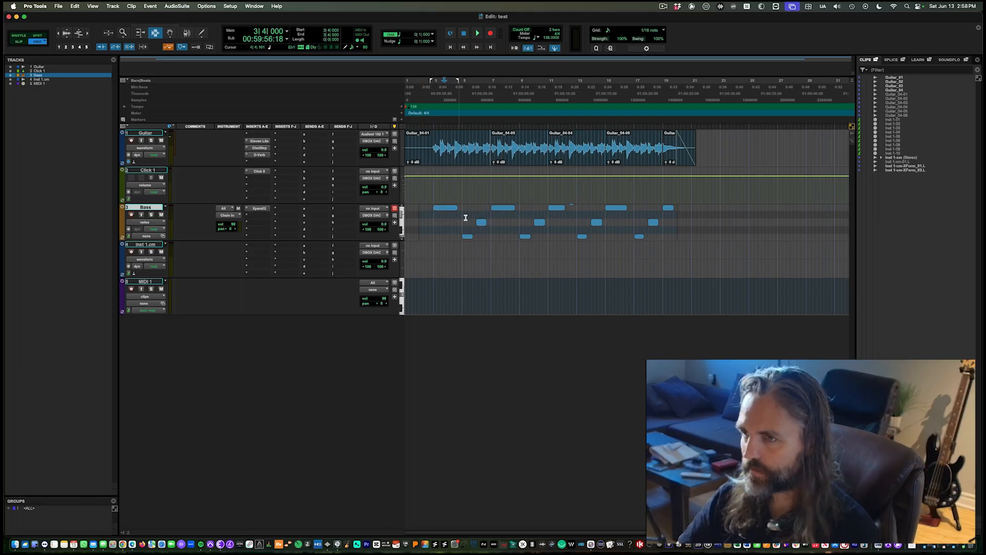
# Switch the Bass track view to clips, select the recorded clip to inspect it, and return the track to notes view.
pyautogui.press('t')
pyautogui.press('t')
pyautogui.press('t')
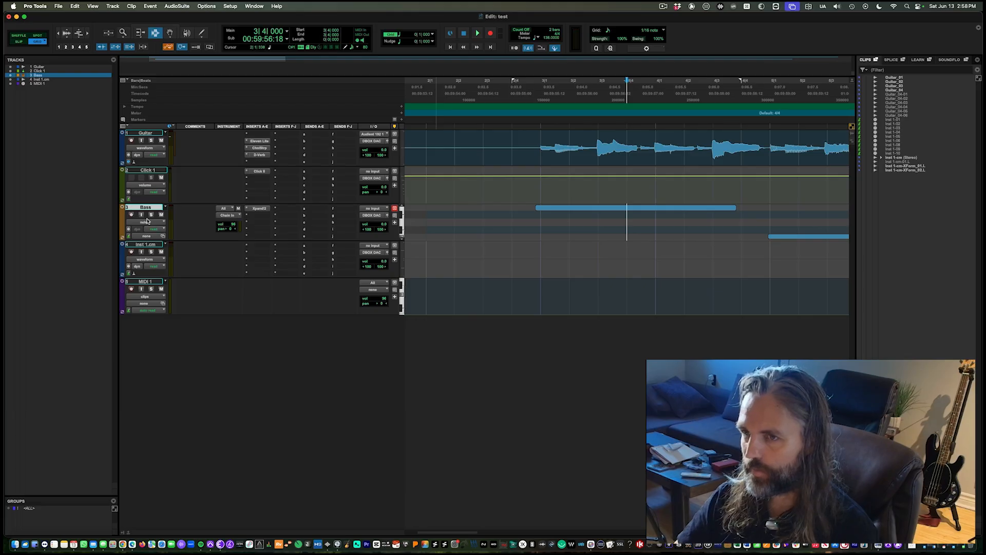
pyautogui.click(146, 221)
pyautogui.click(147, 215)
pyautogui.press('r')
pyautogui.press('r')
pyautogui.press('r')
pyautogui.doubleClick(563, 218)
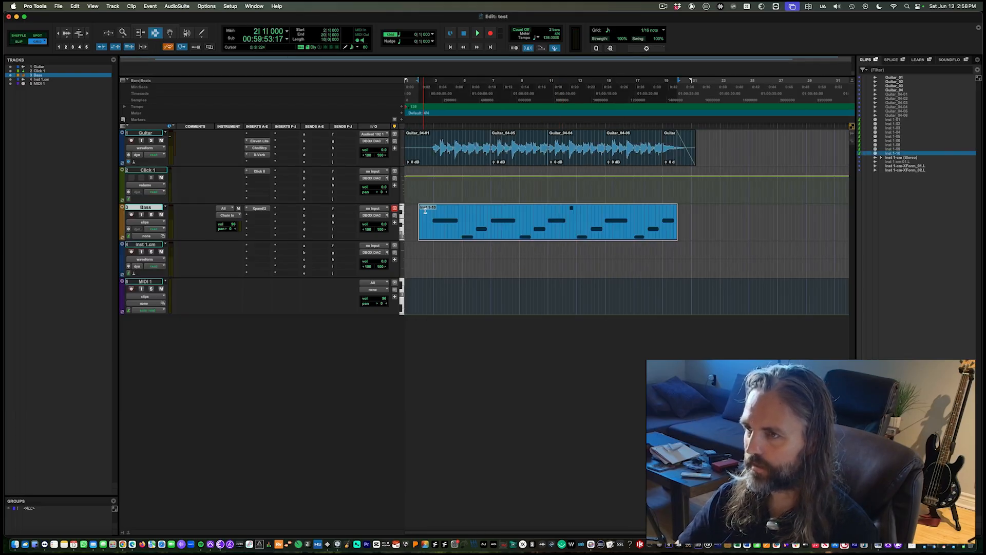
pyautogui.click(480, 213)
pyautogui.press('t')
pyautogui.press('t')
pyautogui.press('r')
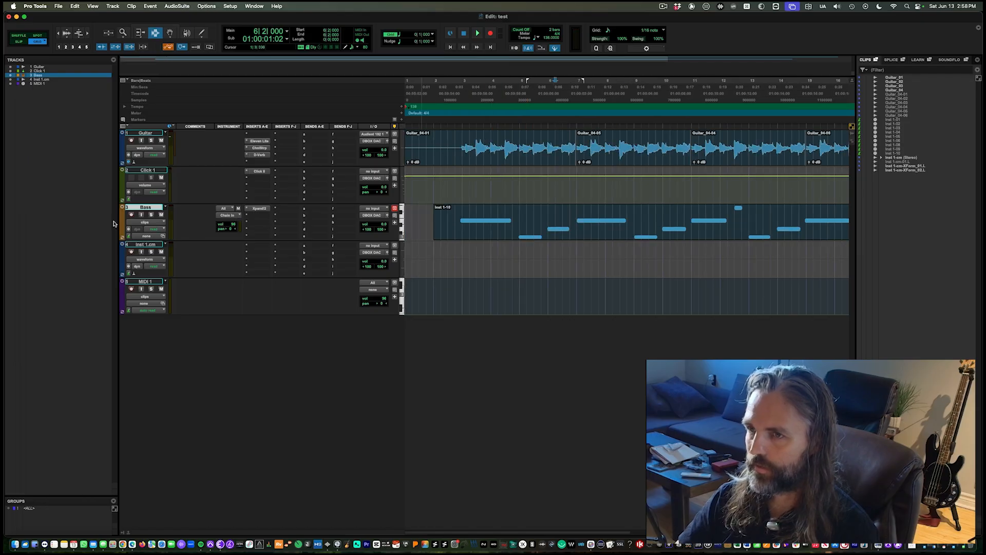
pyautogui.click(147, 222)
pyautogui.click(147, 228)
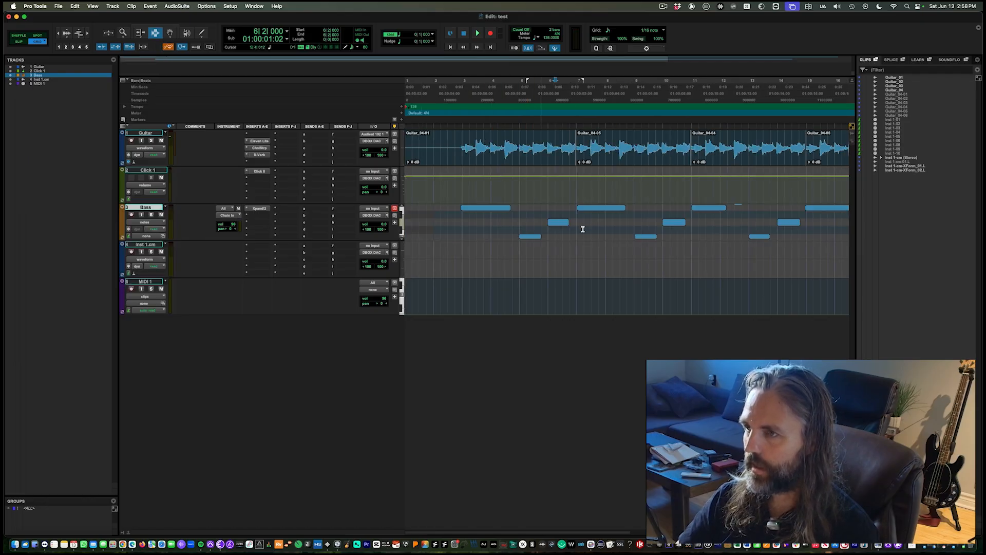
# Select all notes on the Bass track, quantize them to the 1/16-note grid and check their alignment with the bars.
pyautogui.doubleClick(614, 230)
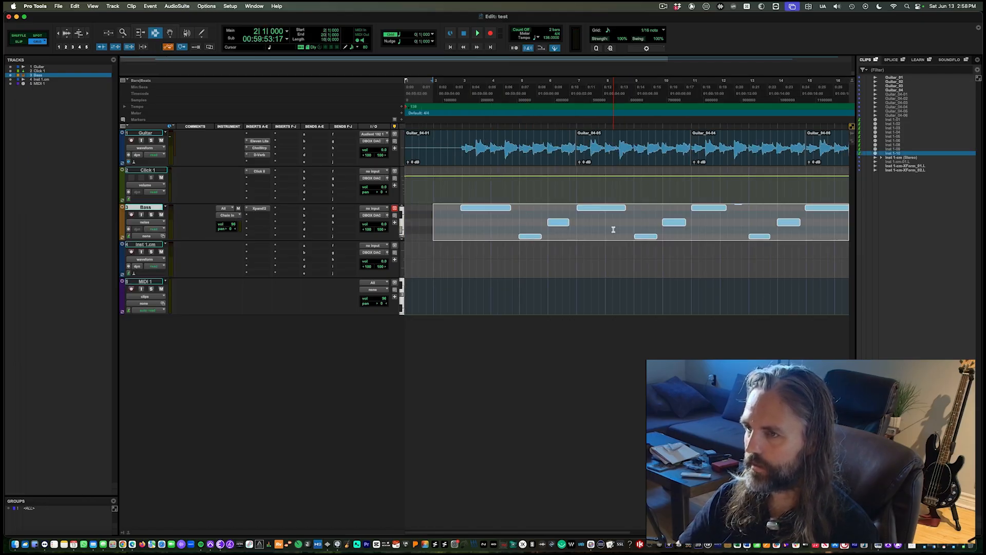
pyautogui.press('r')
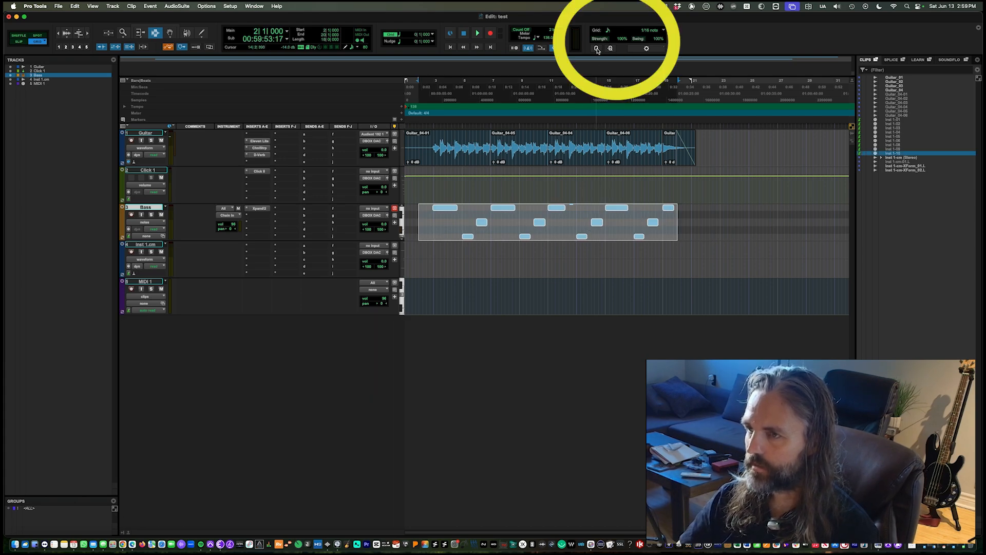
pyautogui.press('t')
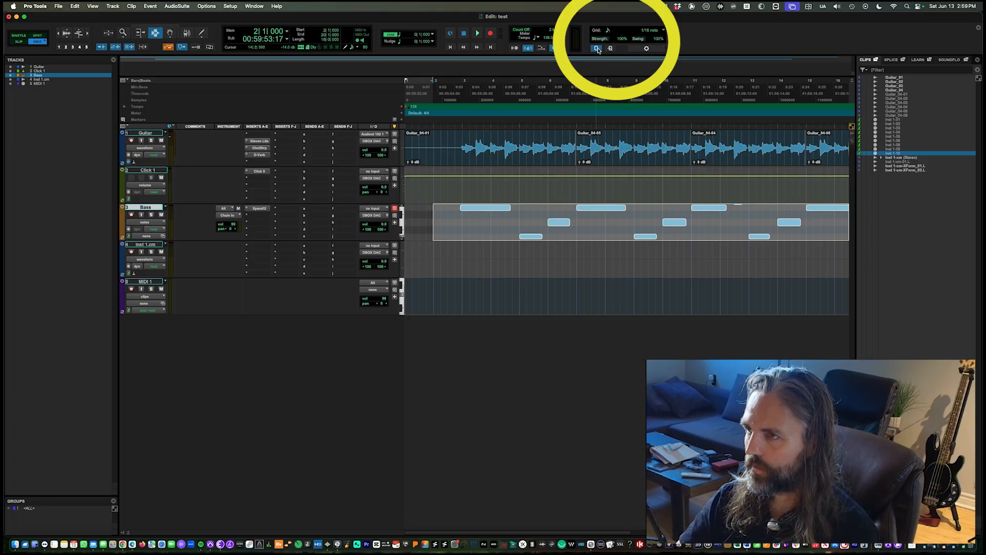
pyautogui.press('t')
pyautogui.click(484, 225)
pyautogui.click(538, 223)
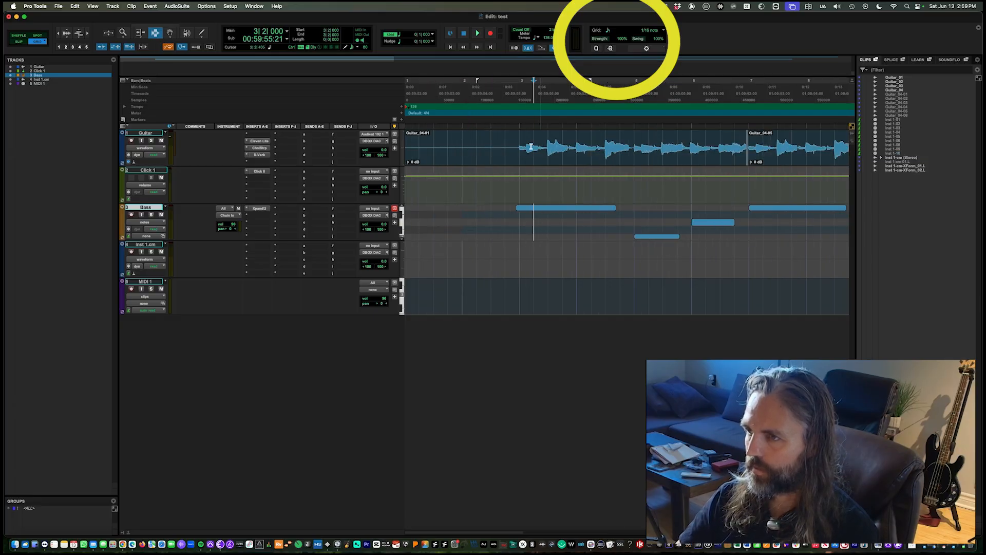
# Set the Quantize Grid to 1/8 note in MIDI Operations and close the window.
pyautogui.click(640, 48)
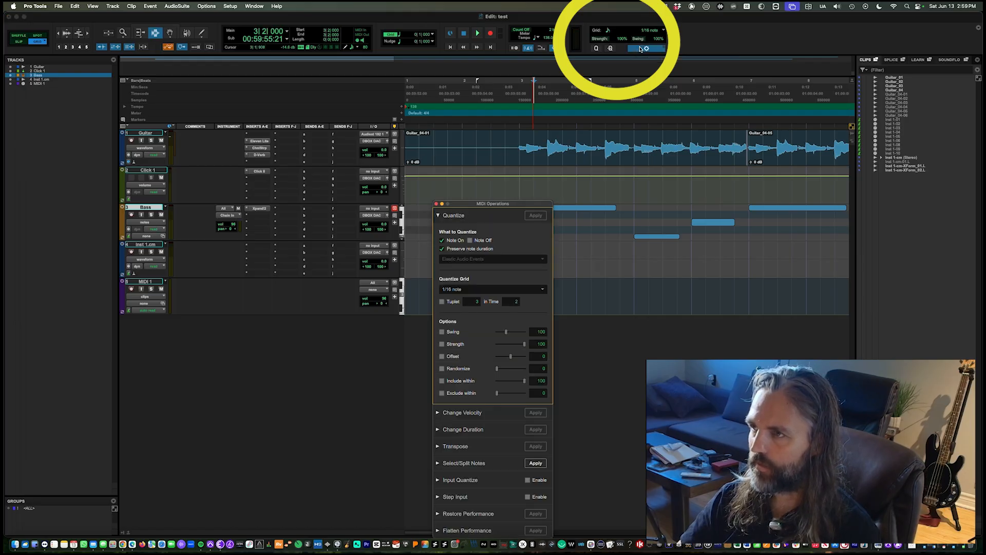
pyautogui.click(452, 289)
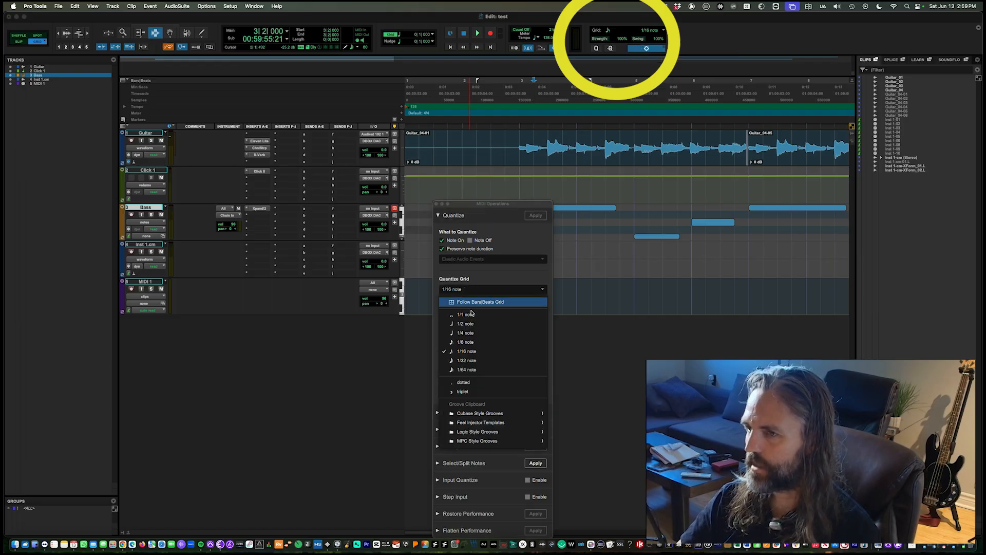
pyautogui.click(471, 344)
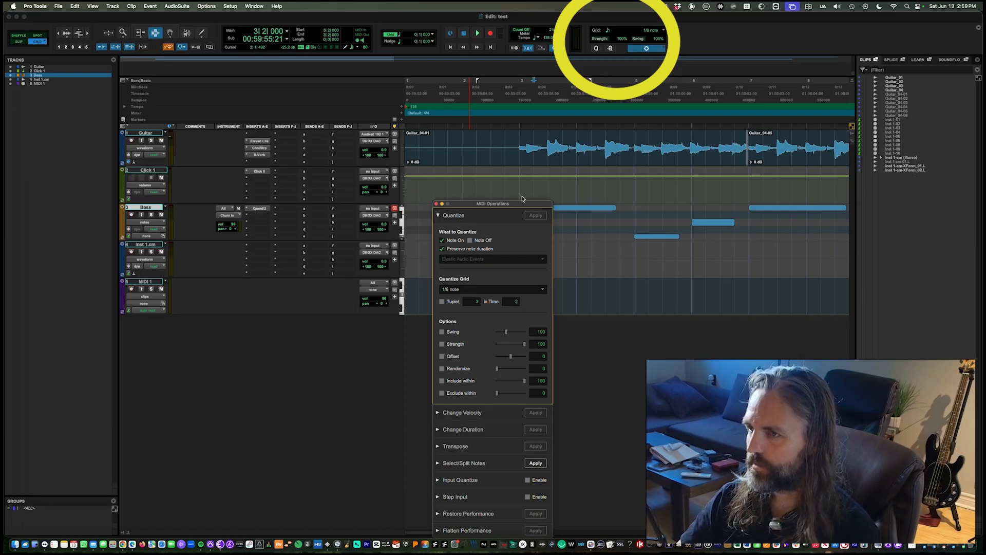
pyautogui.moveTo(455, 207); pyautogui.dragTo(458, 188)
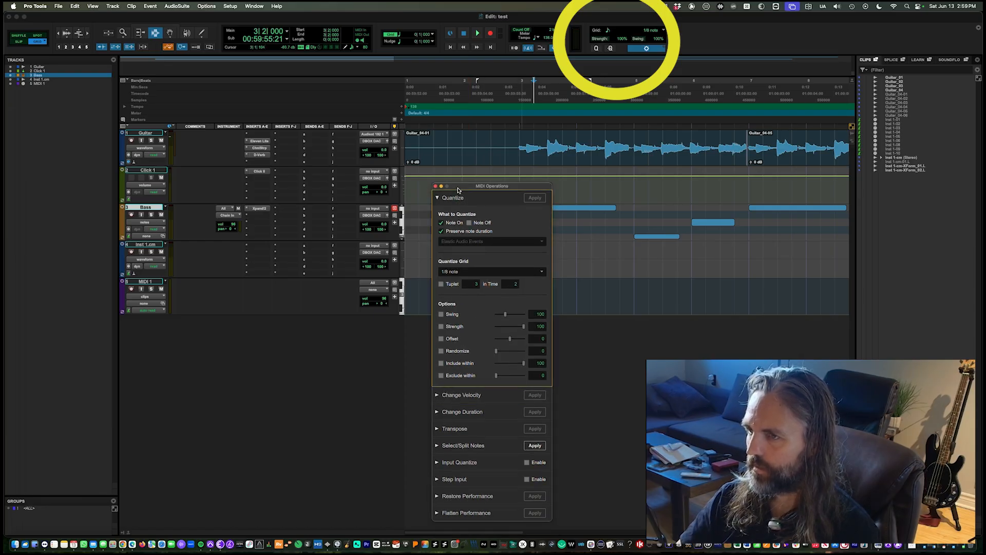
pyautogui.click(436, 187)
# Quantize all the Bass notes to the 1/8-note grid and inspect their timing against the guitar.
pyautogui.doubleClick(558, 225)
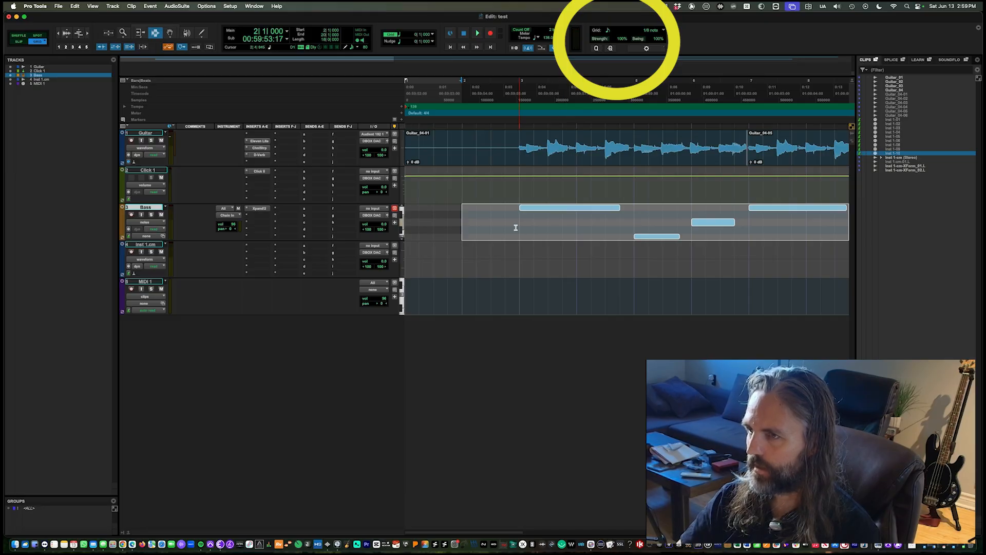
pyautogui.press('r')
pyautogui.click(553, 223)
pyautogui.press('t')
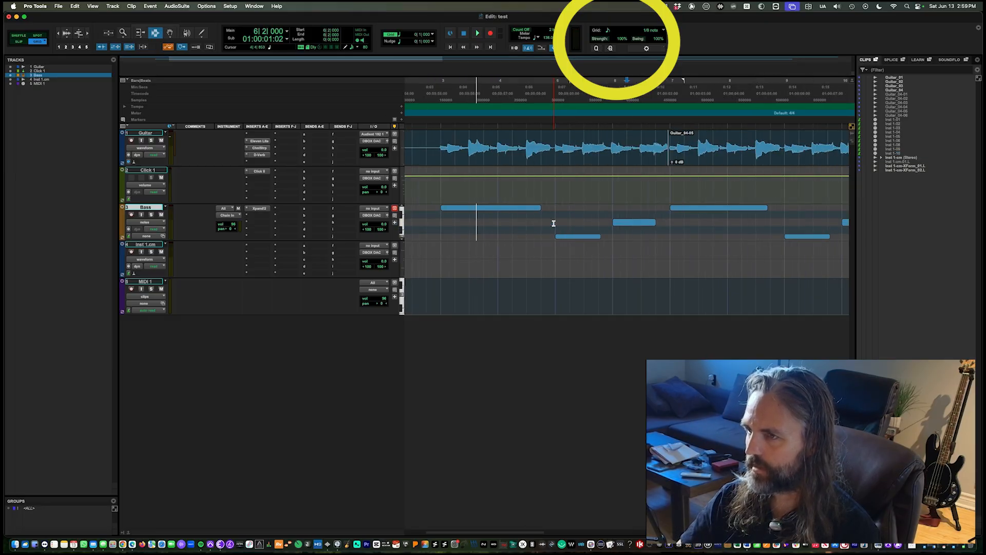
# Extend the Bass notes from bar 3 through bar 9 with the Trim tool so each ends where the next begins.
pyautogui.click(543, 224)
pyautogui.press('F6')
pyautogui.moveTo(534, 209); pyautogui.dragTo(547, 208)
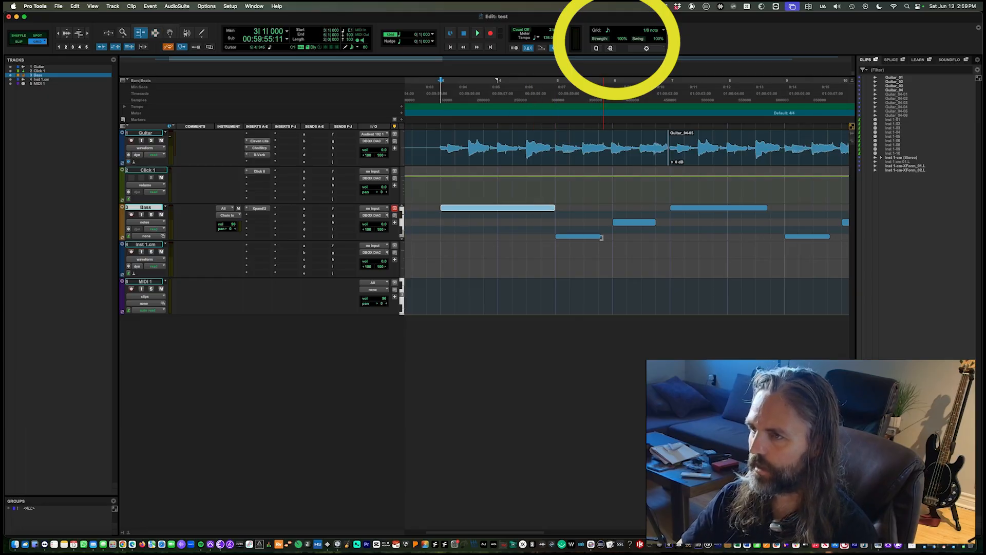
pyautogui.moveTo(602, 238); pyautogui.dragTo(602, 236)
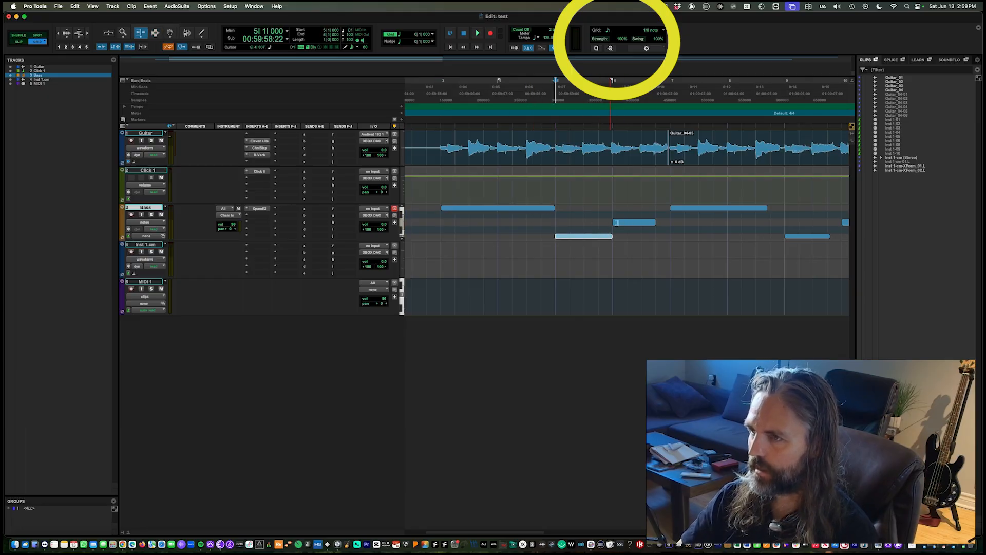
pyautogui.moveTo(646, 223); pyautogui.dragTo(669, 223)
pyautogui.moveTo(767, 208); pyautogui.dragTo(784, 208)
pyautogui.moveTo(823, 236); pyautogui.dragTo(836, 236)
# Extend the Bass note that starts at bar 10 so it ends at bar 11.
pyautogui.press('r')
pyautogui.press('F7')
pyautogui.click(682, 227)
pyautogui.press('t')
pyautogui.press('t')
pyautogui.press('F6')
pyautogui.moveTo(636, 222); pyautogui.dragTo(655, 222)
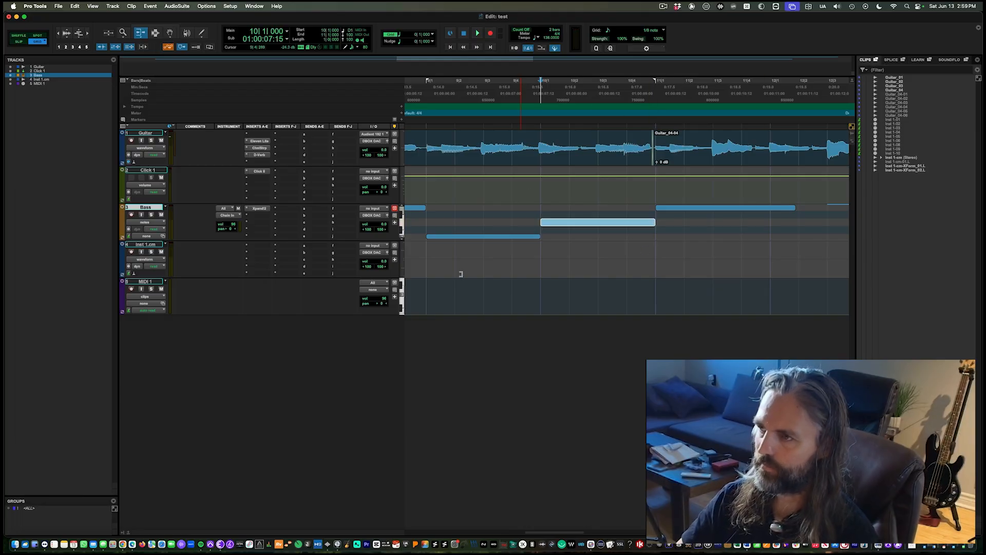
# Extend the Bass note at bar 11 to bar 12 beat 3, and the following high note to bar 13.
pyautogui.press('r')
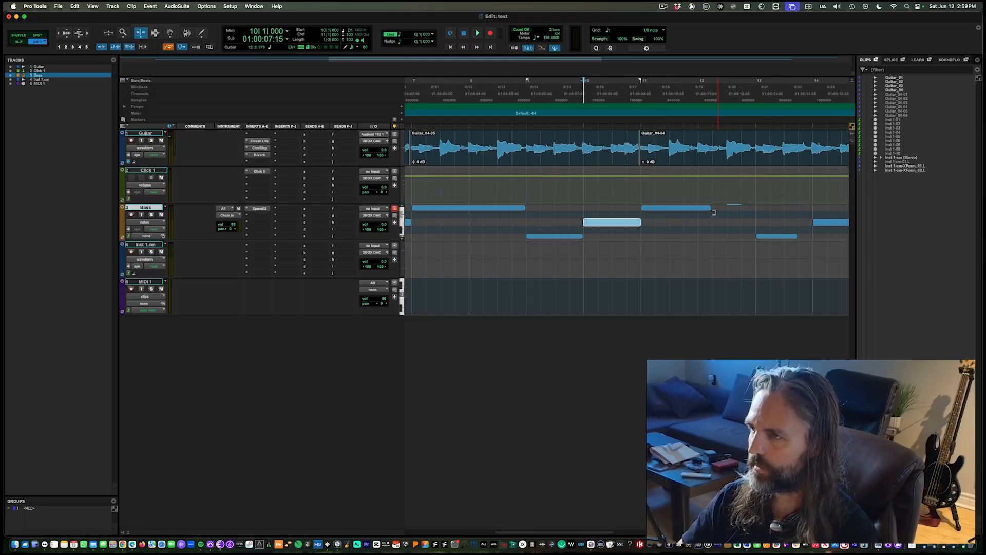
pyautogui.moveTo(707, 208); pyautogui.dragTo(726, 208)
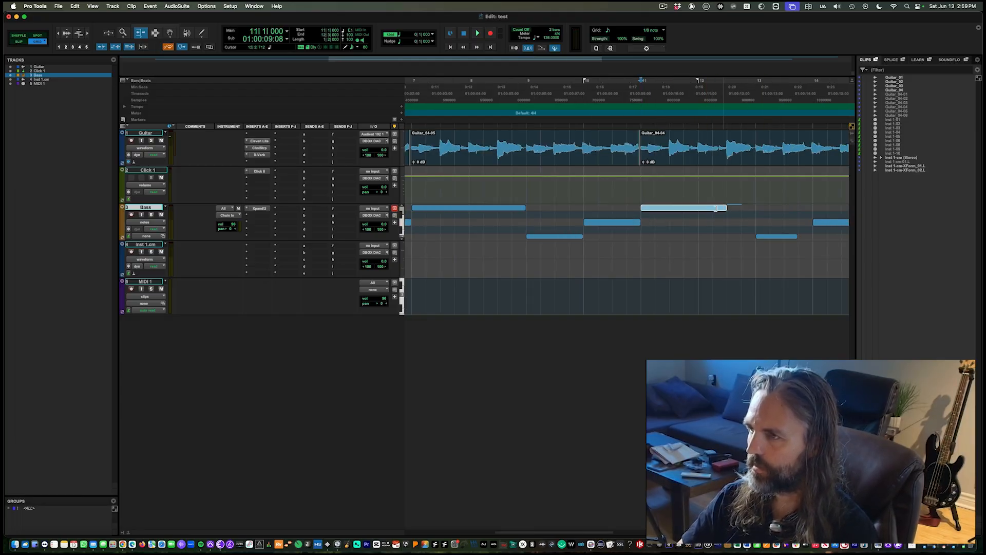
pyautogui.click(403, 206)
pyautogui.click(402, 206)
pyautogui.click(403, 206)
pyautogui.click(403, 206)
pyautogui.moveTo(739, 214); pyautogui.dragTo(751, 213)
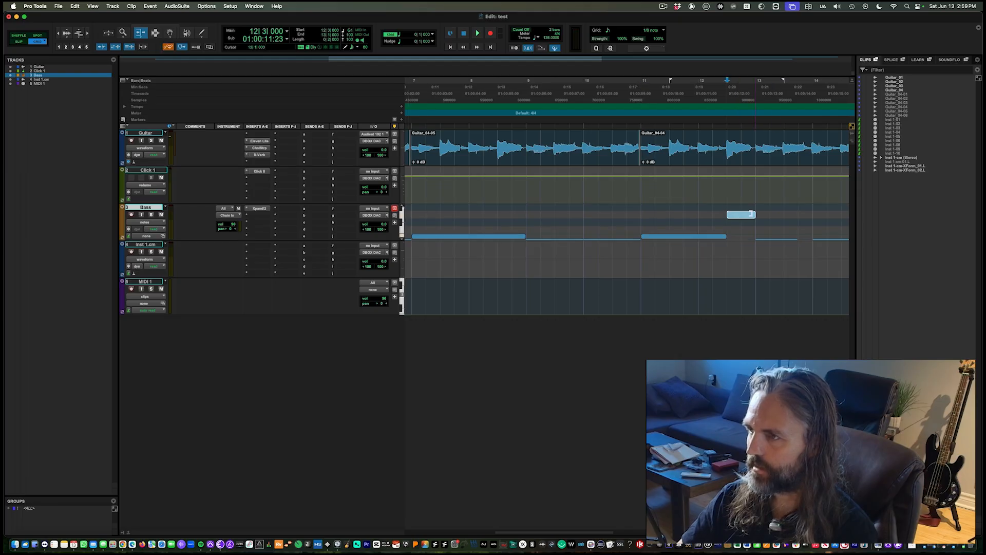
# Extend the Bass notes in bars 13 to 16 so each one ends where the next begins.
pyautogui.click(403, 239)
pyautogui.click(403, 239)
pyautogui.click(403, 239)
pyautogui.click(403, 239)
pyautogui.click(402, 239)
pyautogui.press('r')
pyautogui.moveTo(709, 231); pyautogui.dragTo(755, 216)
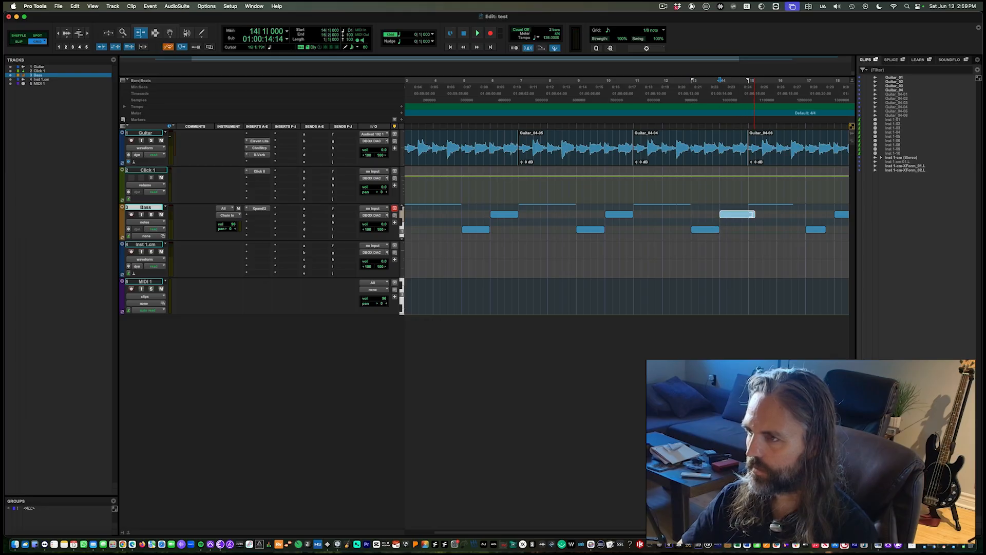
pyautogui.click(402, 206)
pyautogui.moveTo(791, 215); pyautogui.dragTo(806, 216)
# Set the Bass track height to jumbo around bar 17 to expose its low notes.
pyautogui.press('r')
pyautogui.press('F7')
pyautogui.click(638, 223)
pyautogui.press('t')
pyautogui.press('t')
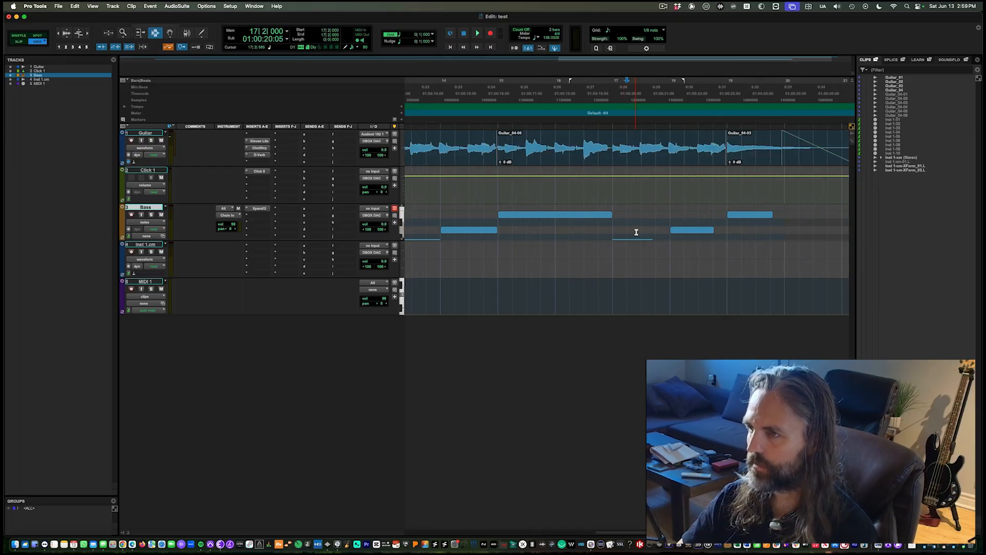
pyautogui.rightClick(402, 220)
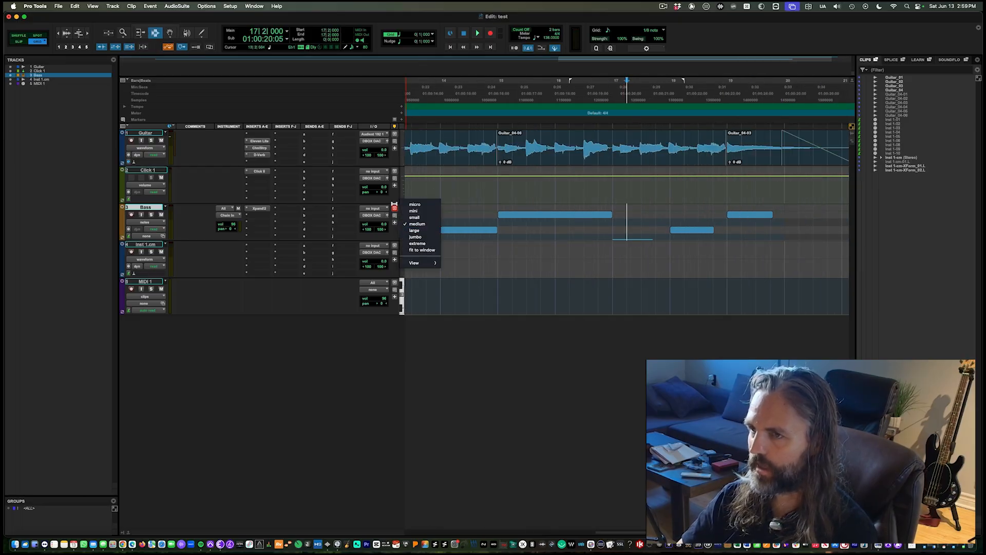
pyautogui.click(397, 223)
pyautogui.click(401, 236)
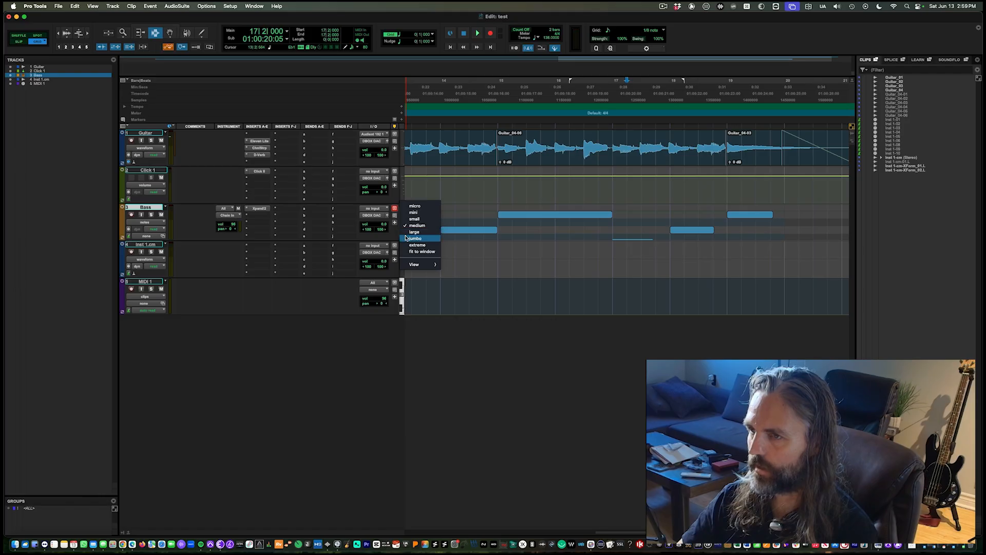
pyautogui.click(435, 237)
# Extend the Bass notes at bars 17 and 18 to the next note, and the final note to bar 20.
pyautogui.press('F6')
pyautogui.moveTo(651, 299); pyautogui.dragTo(669, 300)
pyautogui.click(708, 284)
pyautogui.moveTo(770, 268); pyautogui.dragTo(783, 268)
pyautogui.press('F7')
pyautogui.click(684, 273)
# Select all the Bass notes and open them in the docked MIDI Editor.
pyautogui.press('r')
pyautogui.press('r')
pyautogui.moveTo(423, 282); pyautogui.dragTo(655, 309)
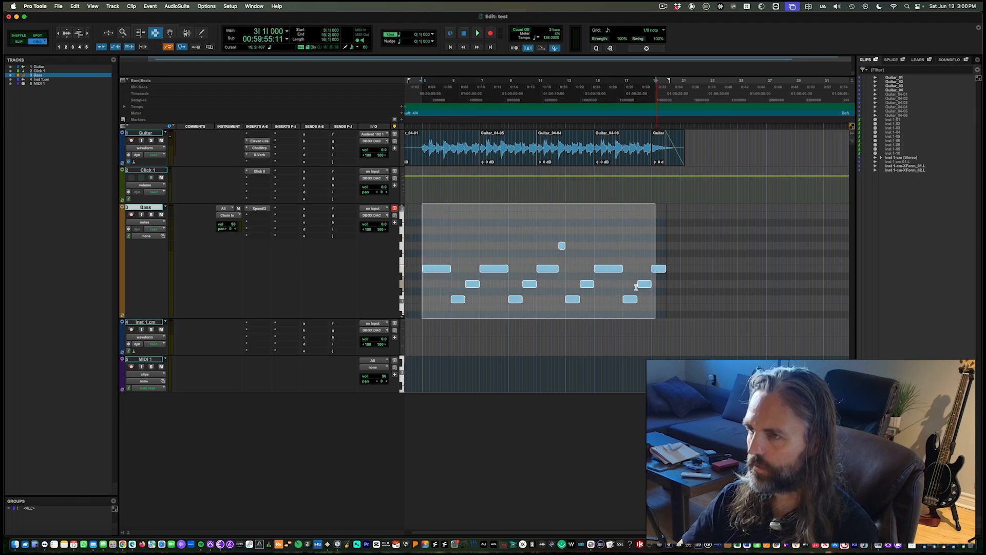
pyautogui.click(129, 535)
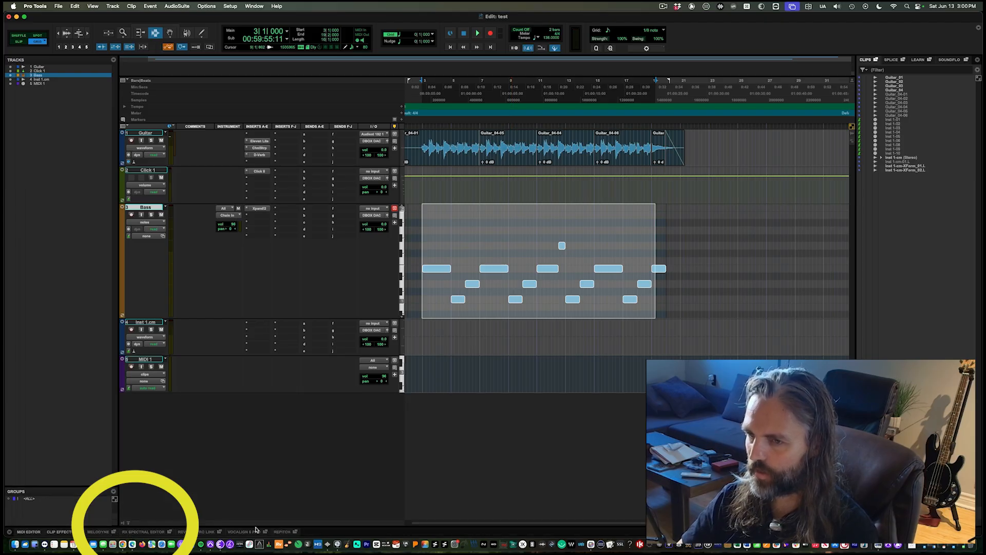
pyautogui.click(29, 532)
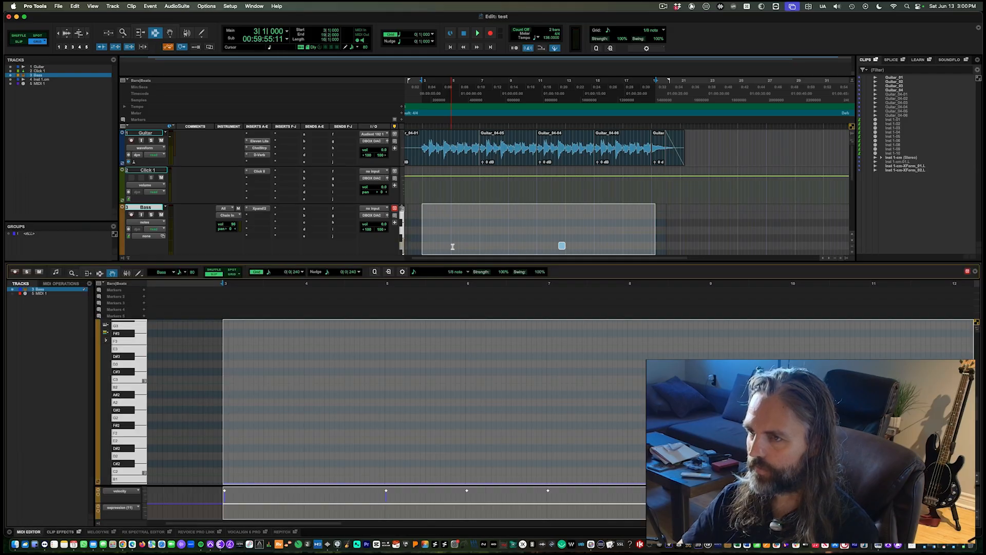
pyautogui.scroll(-3, 458, 241)
pyautogui.click(433, 205)
pyautogui.moveTo(423, 205); pyautogui.dragTo(666, 206)
pyautogui.press('r')
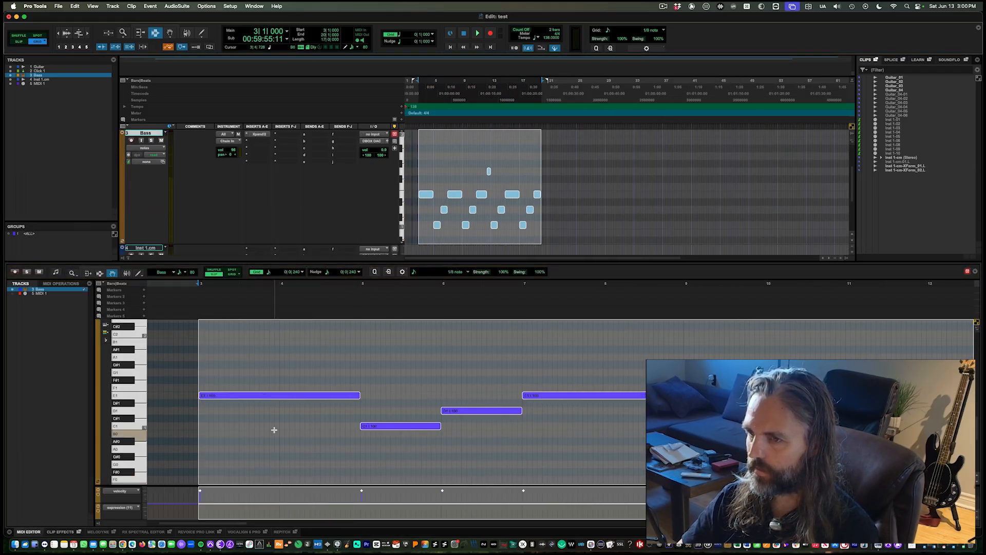
# Examine the note lengths and bar alignment of the Bass part in the MIDI Editor, and close the editor.
pyautogui.click(208, 419)
pyautogui.press('r')
pyautogui.press('r')
pyautogui.click(198, 415)
pyautogui.press('t')
pyautogui.press('t')
pyautogui.press('t')
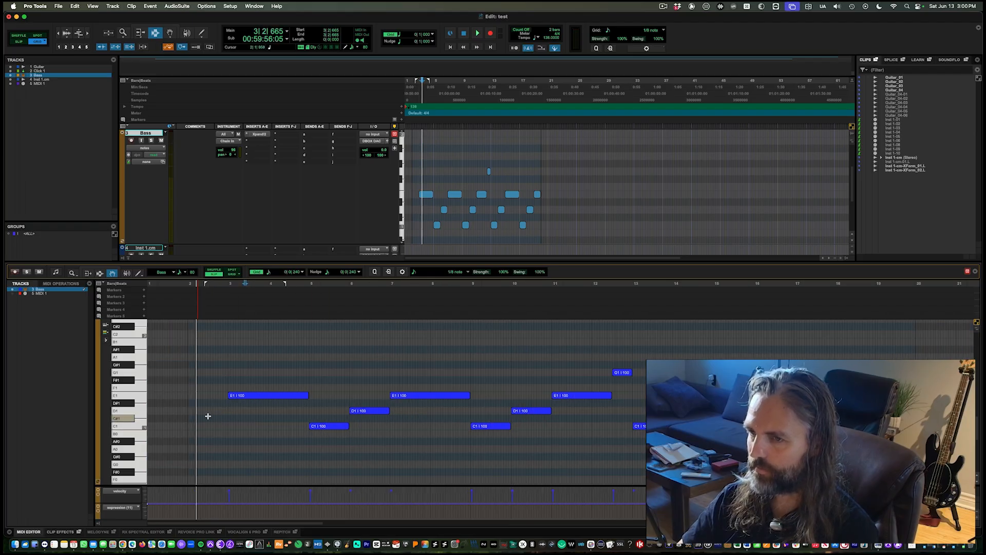
pyautogui.click(473, 412)
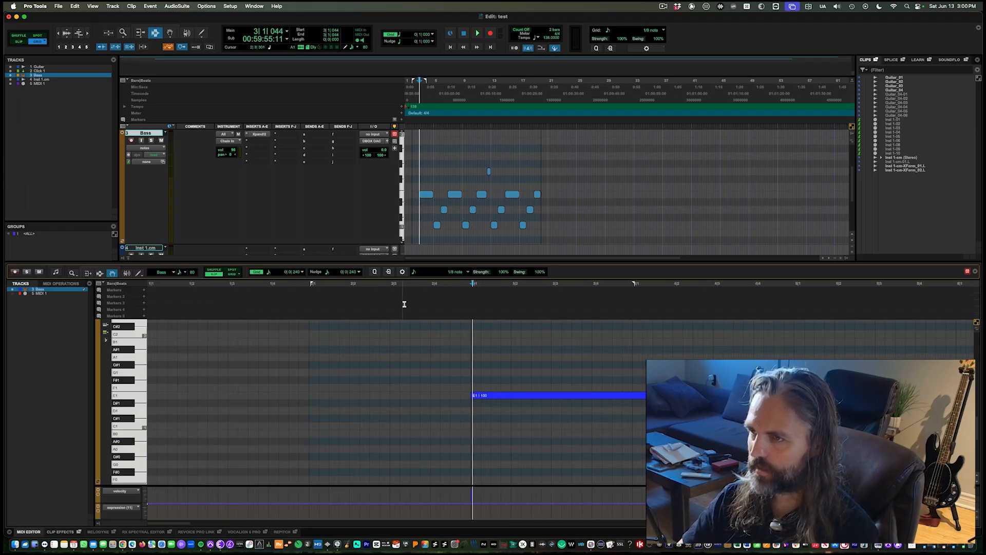
pyautogui.click(128, 259)
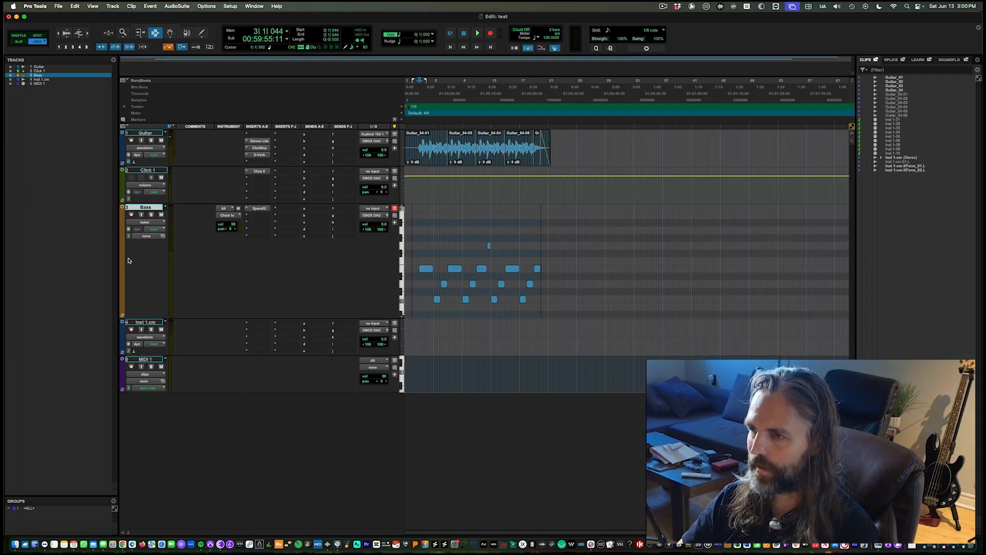
# Examine the Bass notes around bar 5 against the Guitar clips in the Edit window.
pyautogui.click(447, 229)
pyautogui.press('t')
pyautogui.press('t')
pyautogui.press('t')
pyautogui.press('r')
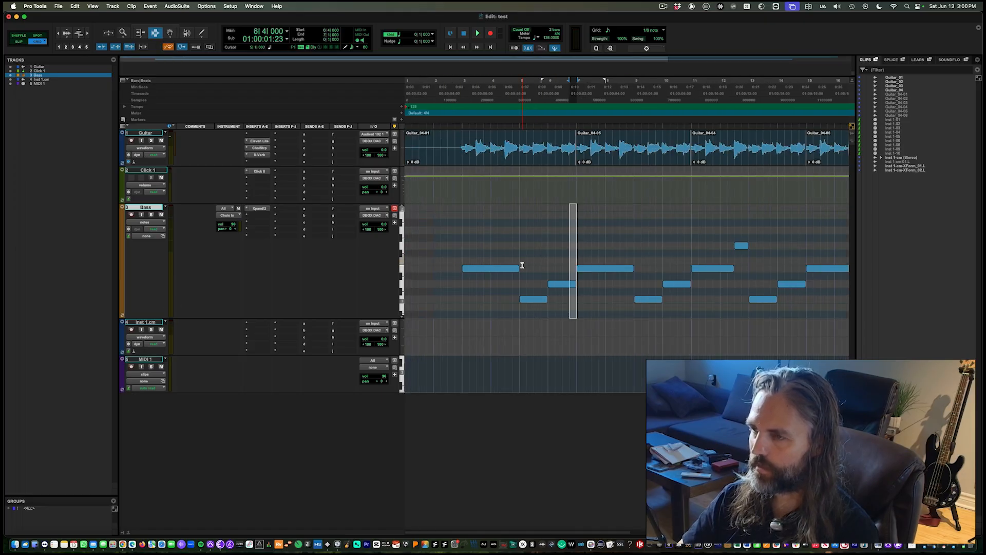
pyautogui.click(521, 264)
pyautogui.press('t')
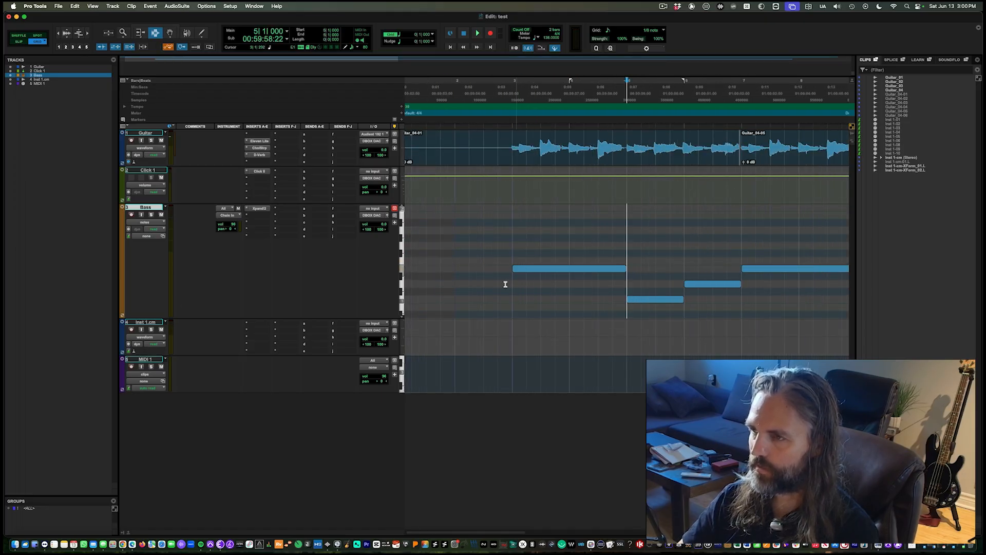
# Reopen the docked MIDI Editor, select the first three Bass notes to compare both views, and close it.
pyautogui.click(128, 533)
pyautogui.scroll(-3, 502, 223)
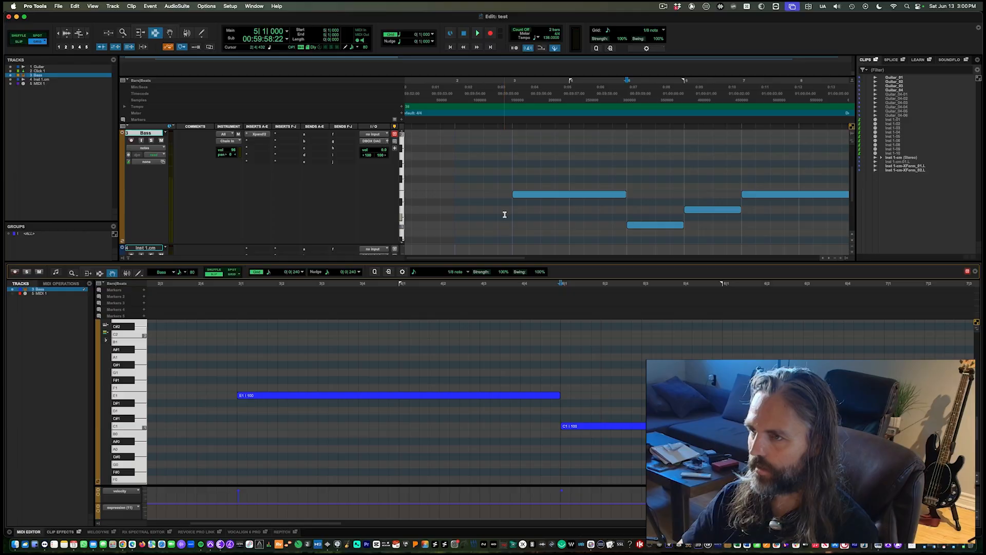
pyautogui.moveTo(508, 216); pyautogui.dragTo(725, 205)
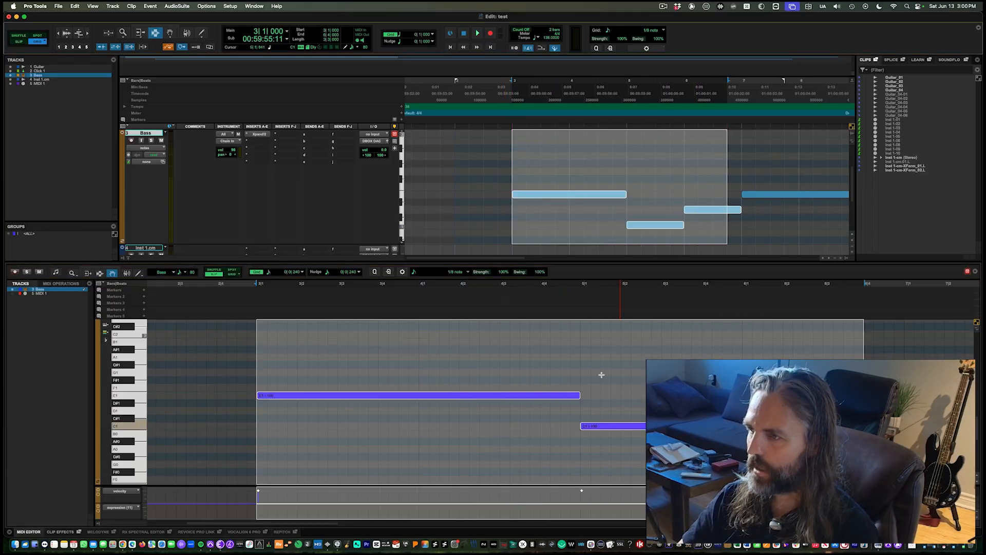
pyautogui.click(501, 228)
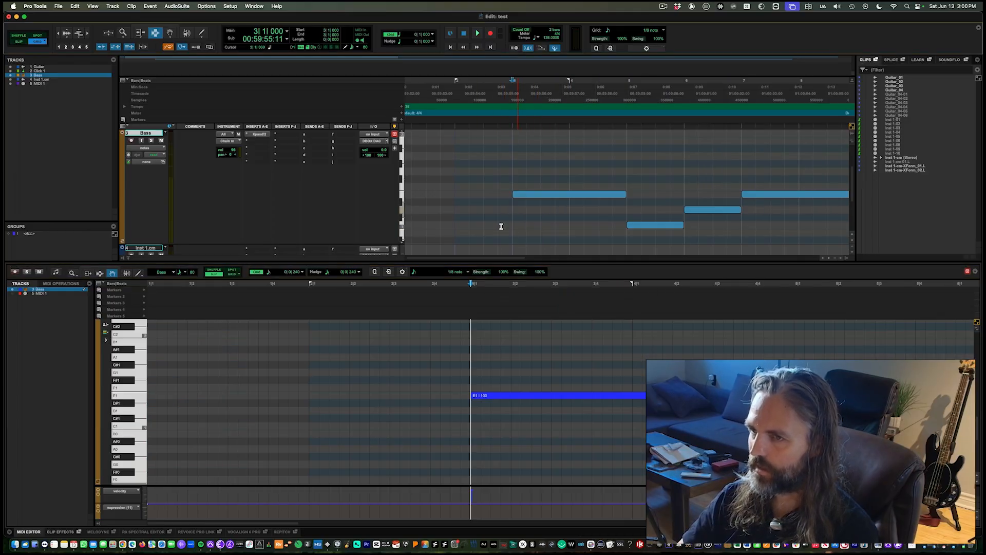
pyautogui.click(129, 258)
# Select the opening Bass notes directly on the jumbo-height track and check them against the bar lines.
pyautogui.moveTo(510, 274); pyautogui.dragTo(757, 288)
pyautogui.press('r')
pyautogui.press('r')
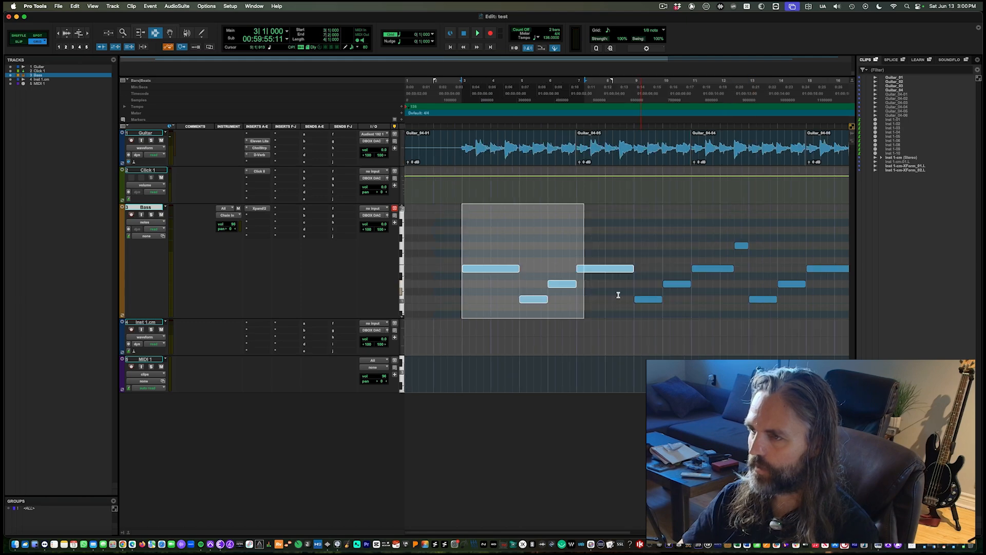
pyautogui.moveTo(441, 268); pyautogui.dragTo(663, 272)
pyautogui.click(423, 266)
pyautogui.press('t')
pyautogui.press('t')
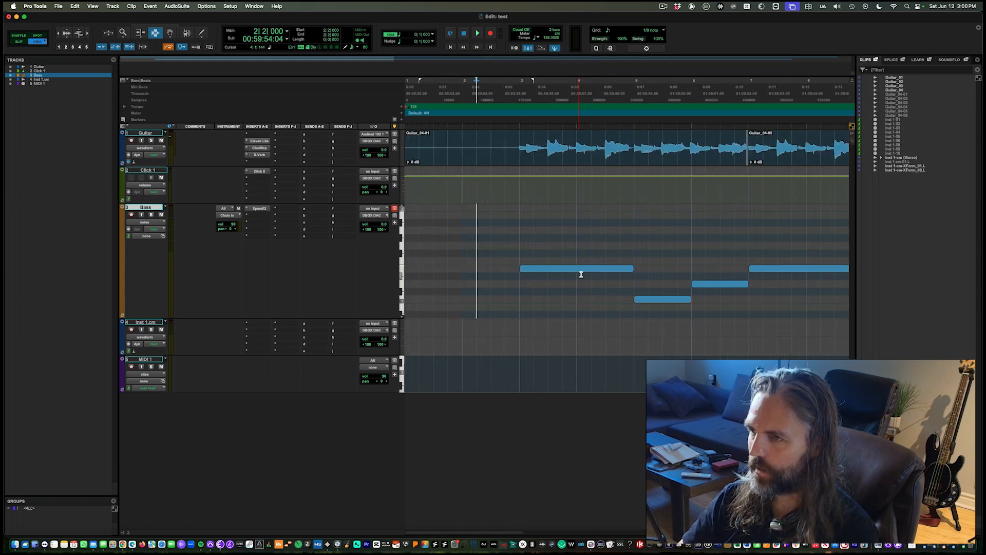
# Return the Bass track to medium height and place the edit cursor at bar 3.
pyautogui.press('r')
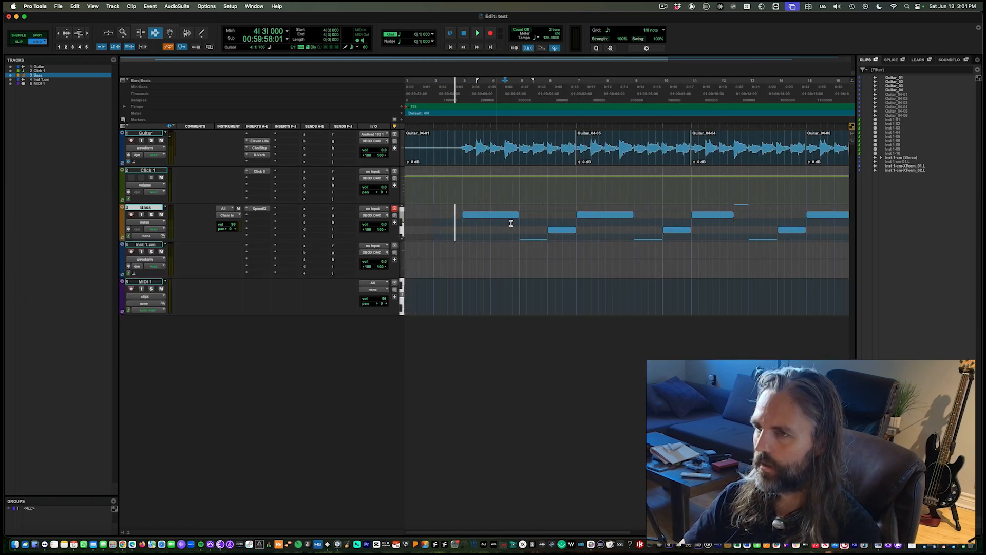
pyautogui.click(507, 222)
pyautogui.press('t')
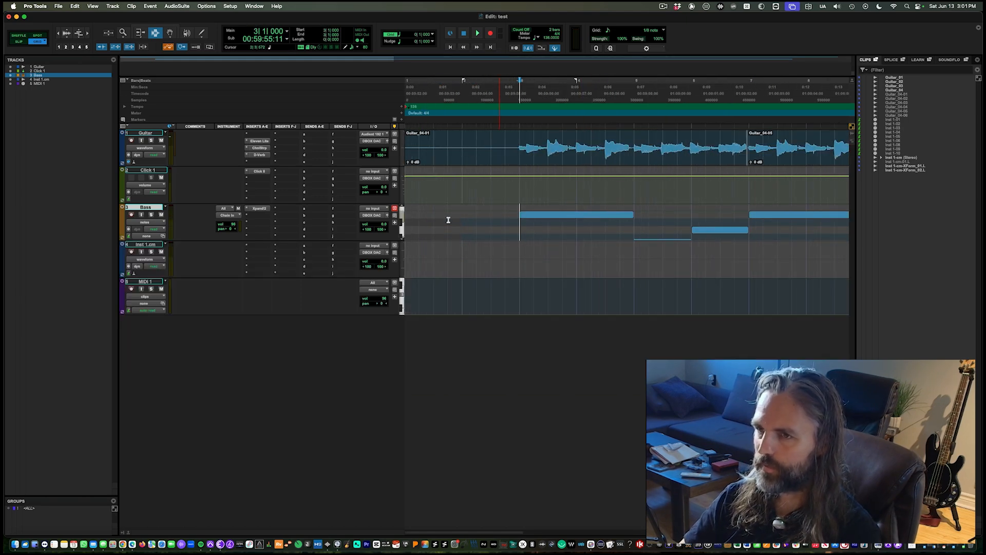
# Start playback from bar 3 and lower the Bass track's volume beneath the guitar.
pyautogui.press('space')
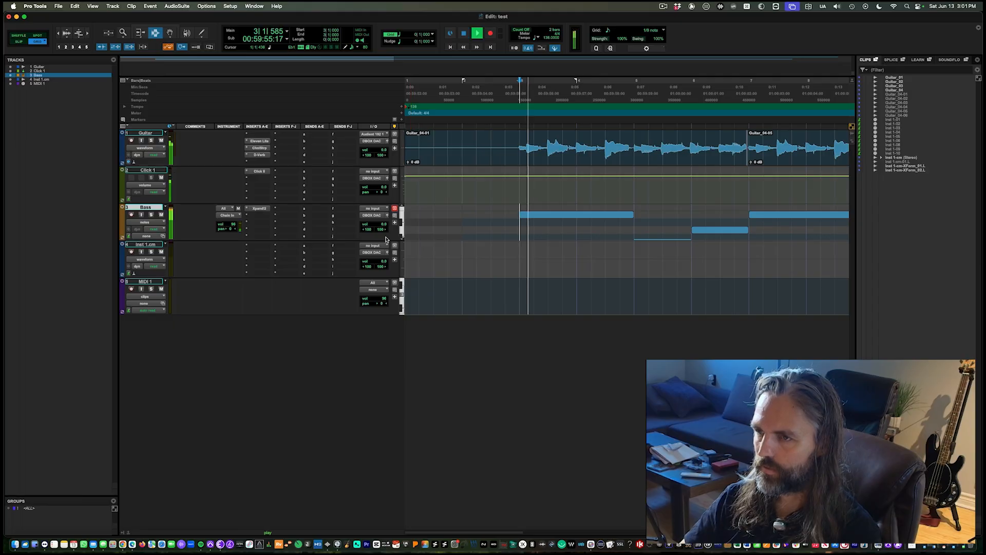
pyautogui.moveTo(380, 224); pyautogui.dragTo(381, 227)
pyautogui.press('r')
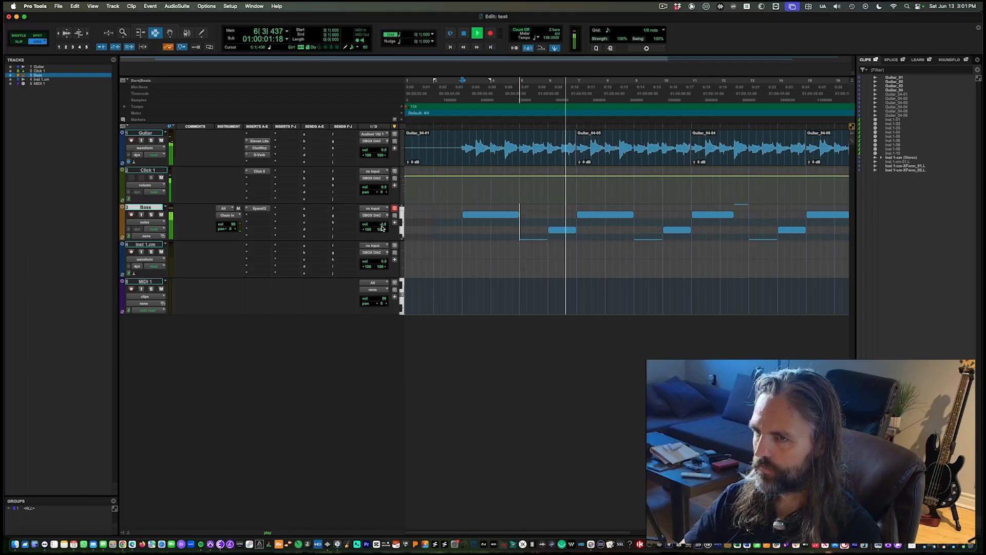
pyautogui.press('r')
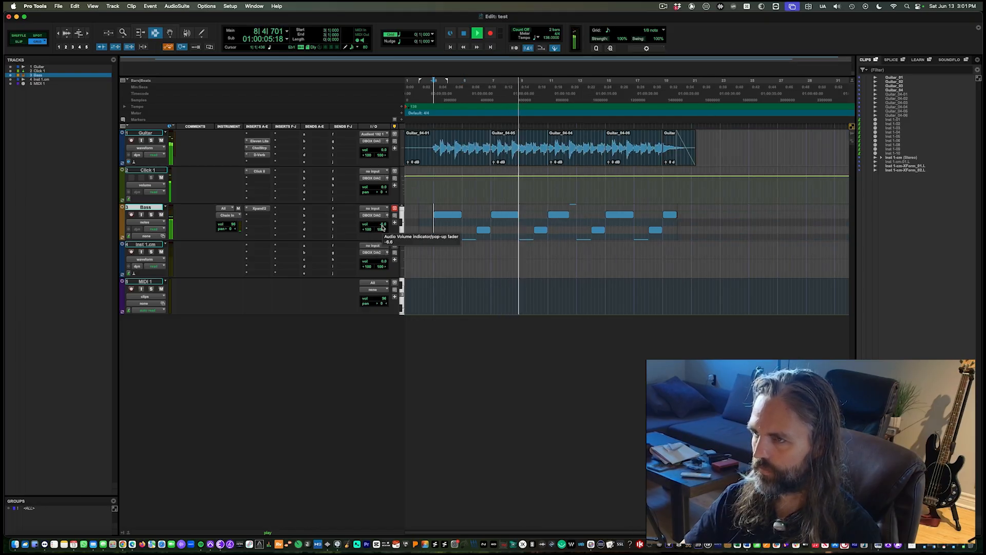
# Listen to the Bass and Guitar together through the final note past bar 19 and stop playback.
pyautogui.press('t')
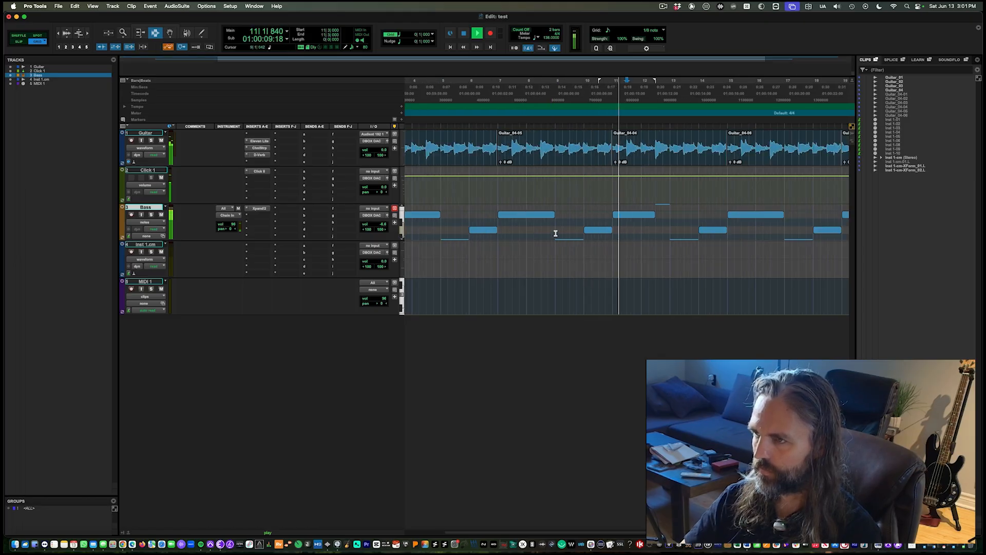
pyautogui.press('r')
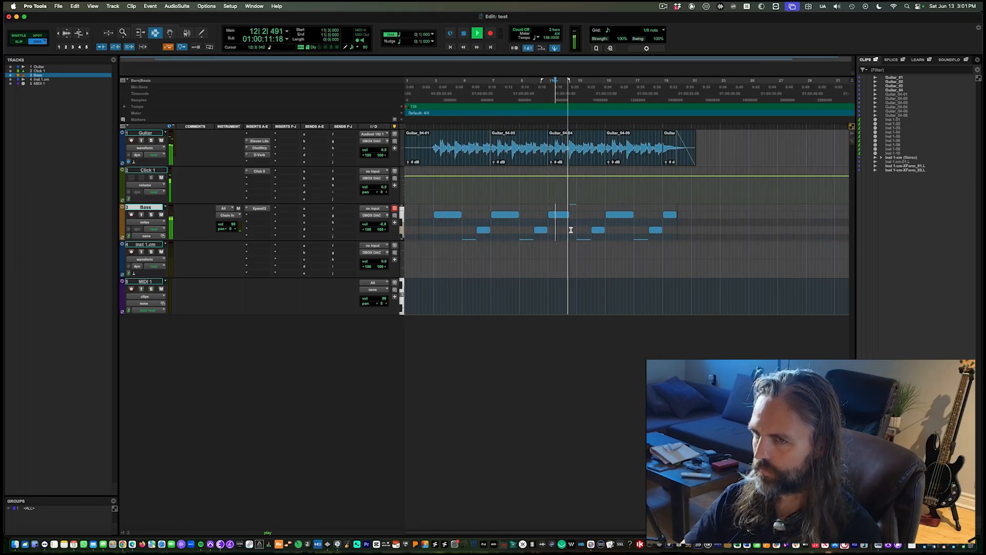
pyautogui.click(600, 230)
pyautogui.press('t')
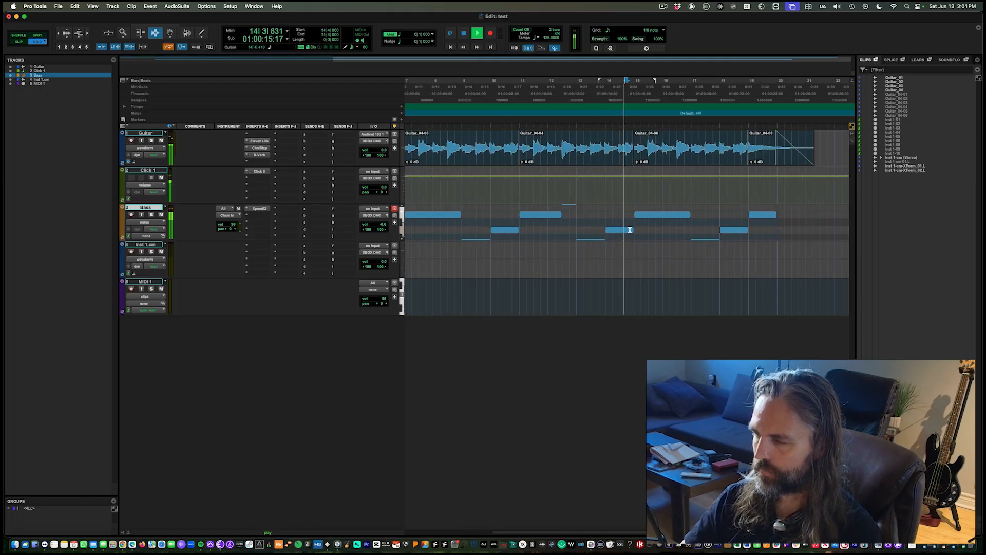
pyautogui.press('r')
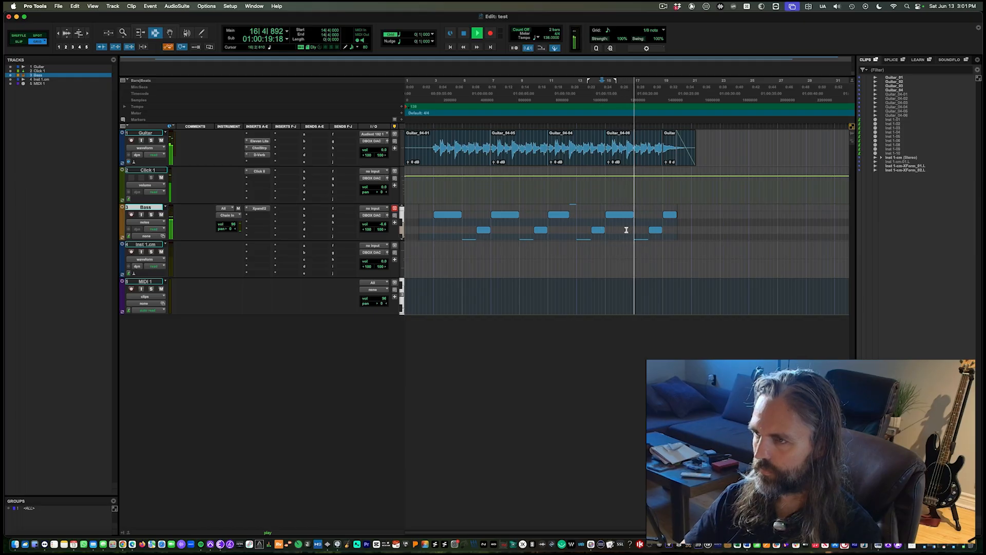
pyautogui.press('t')
pyautogui.press('r')
pyautogui.press('r')
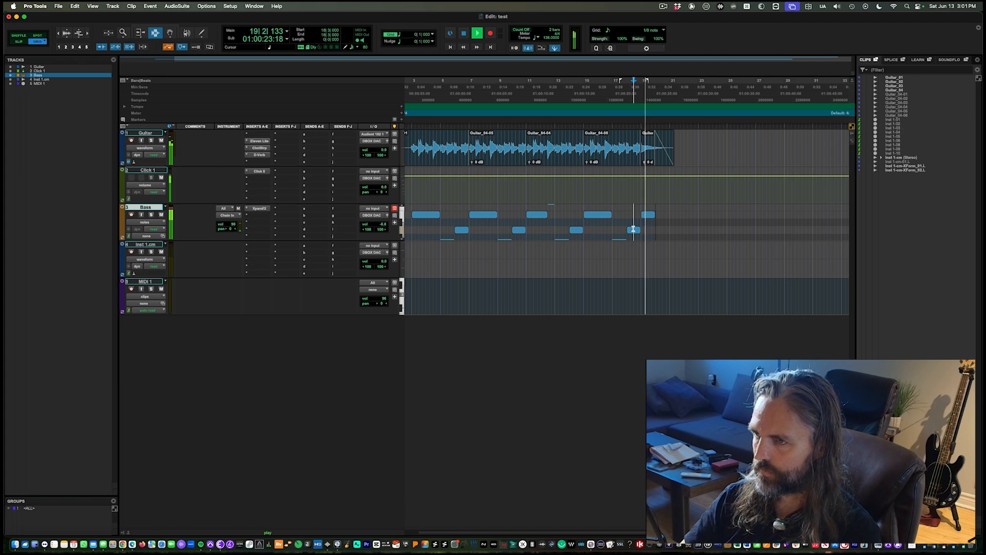
pyautogui.press('r')
pyautogui.press('space')
# Save the session with the finished Bass part.
pyautogui.press('t')
pyautogui.press('r')
pyautogui.press('super+s')
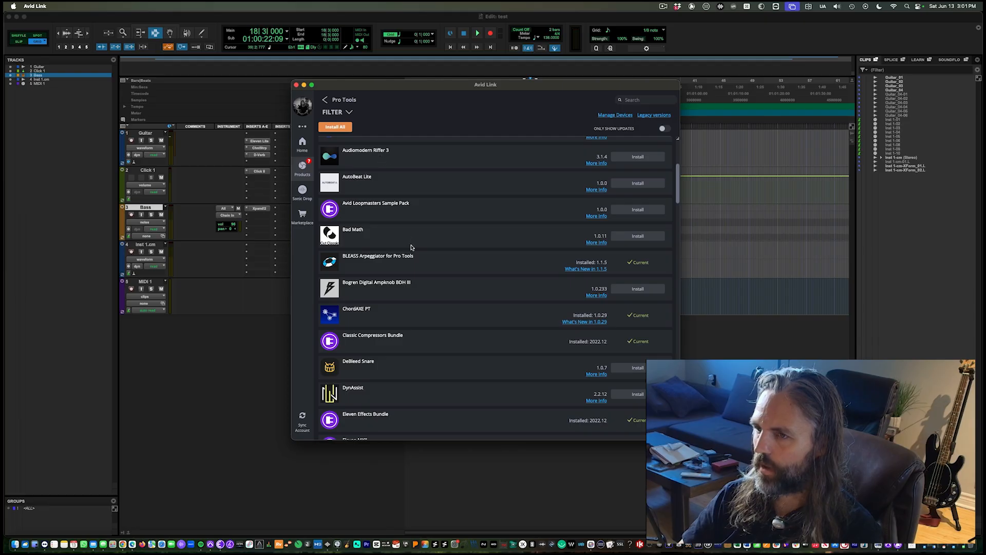
# Search Avid Link's Pro Tools product list for "loop" to find the Avid Loopmasters Sample Pack, and close the product window.
pyautogui.scroll(-10, 411, 247)
pyautogui.click(633, 102)
pyautogui.write('loop')
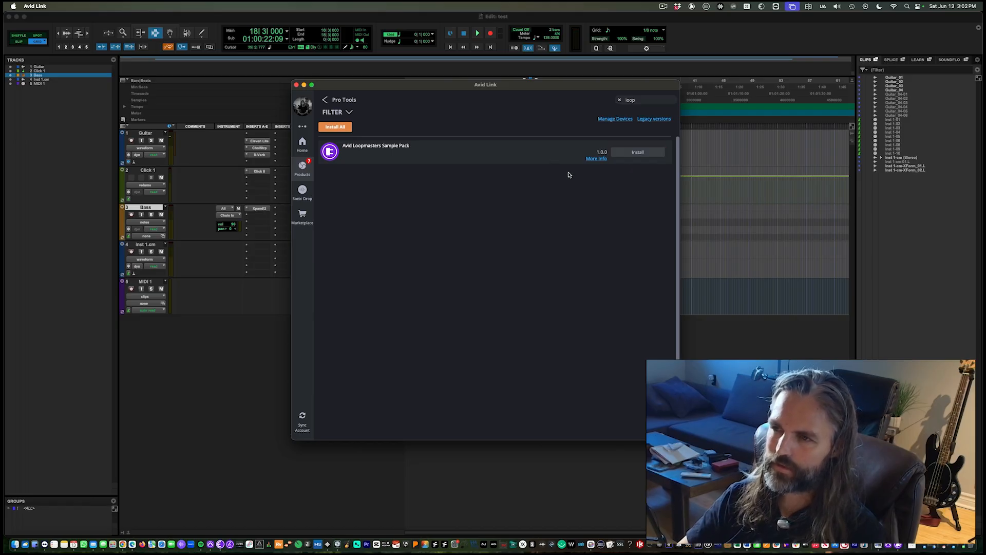
pyautogui.click(324, 100)
pyautogui.click(304, 85)
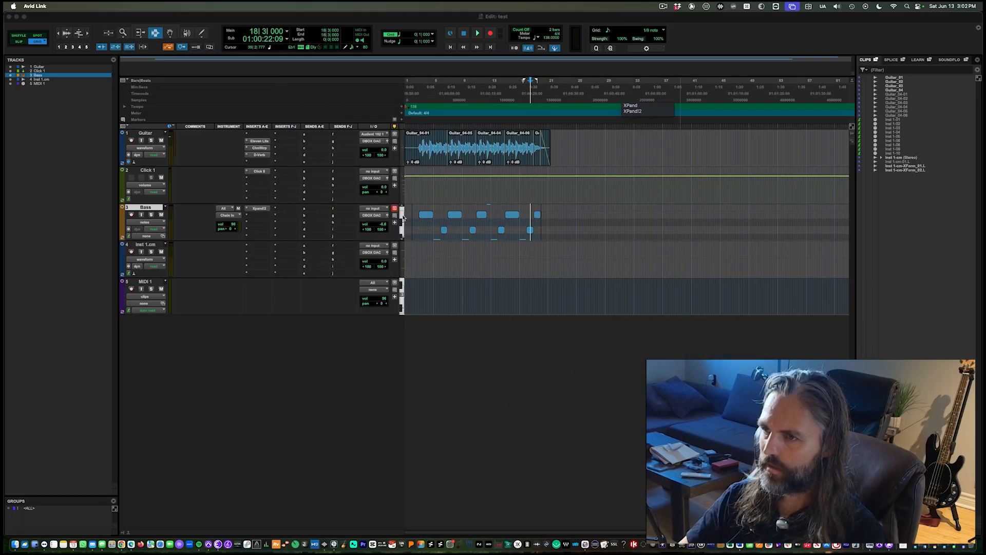
# Switch back to Pro Tools, open a new Sound Libraries workspace, expand the Avid Loopmasters 1.0 folder and widen its name column.
pyautogui.click(469, 255)
pyautogui.click(253, 6)
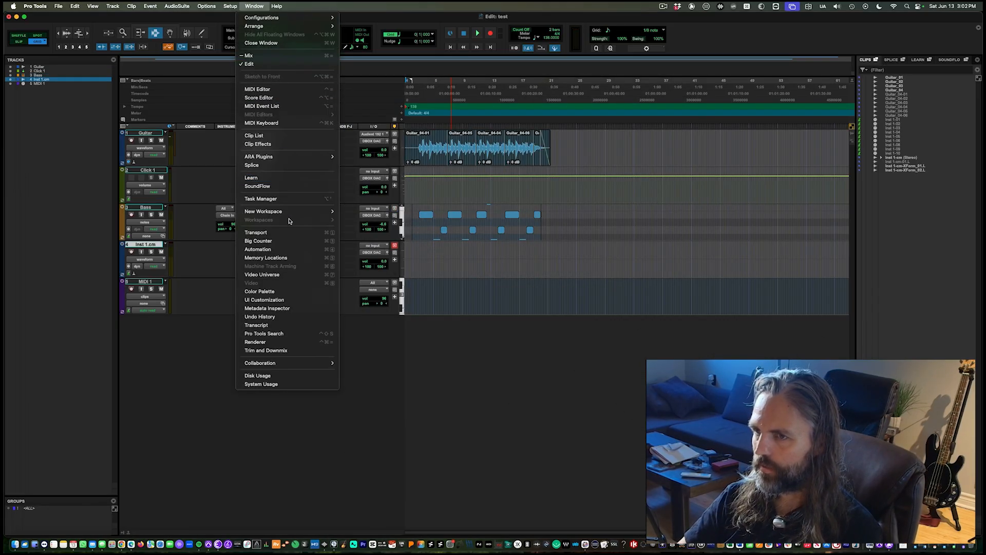
pyautogui.moveTo(289, 214)
pyautogui.click(362, 212)
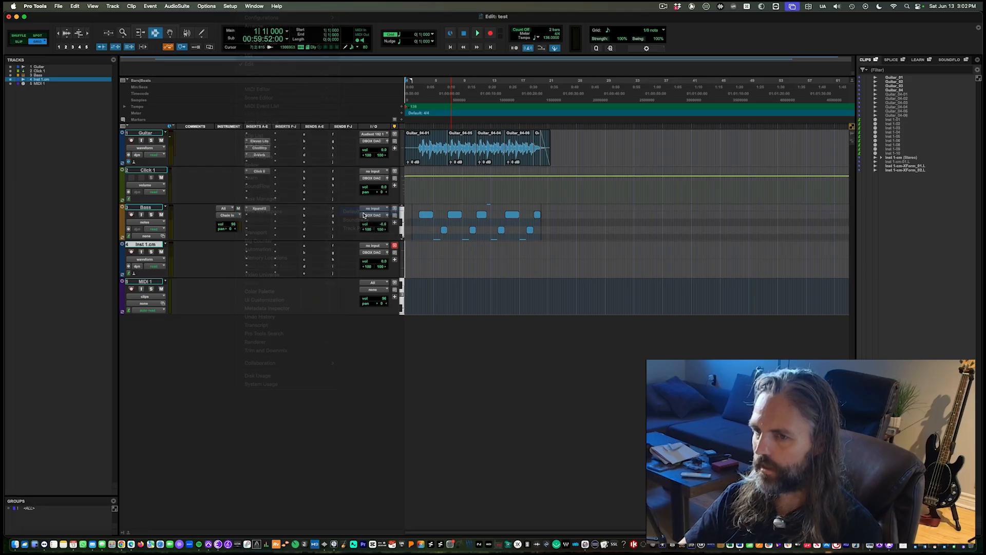
pyautogui.moveTo(151, 17); pyautogui.dragTo(460, 68)
pyautogui.click(356, 97)
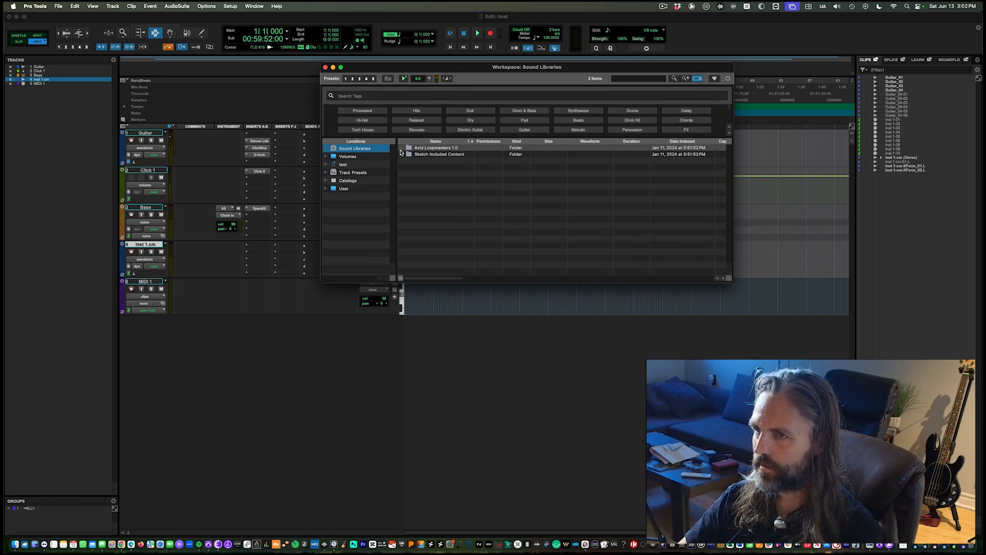
pyautogui.click(403, 148)
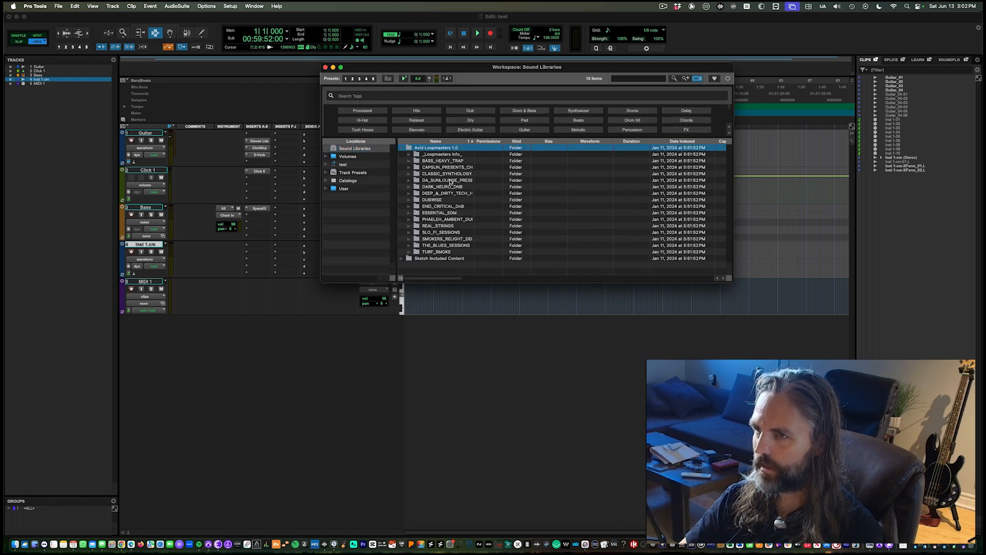
pyautogui.moveTo(473, 145); pyautogui.dragTo(502, 145)
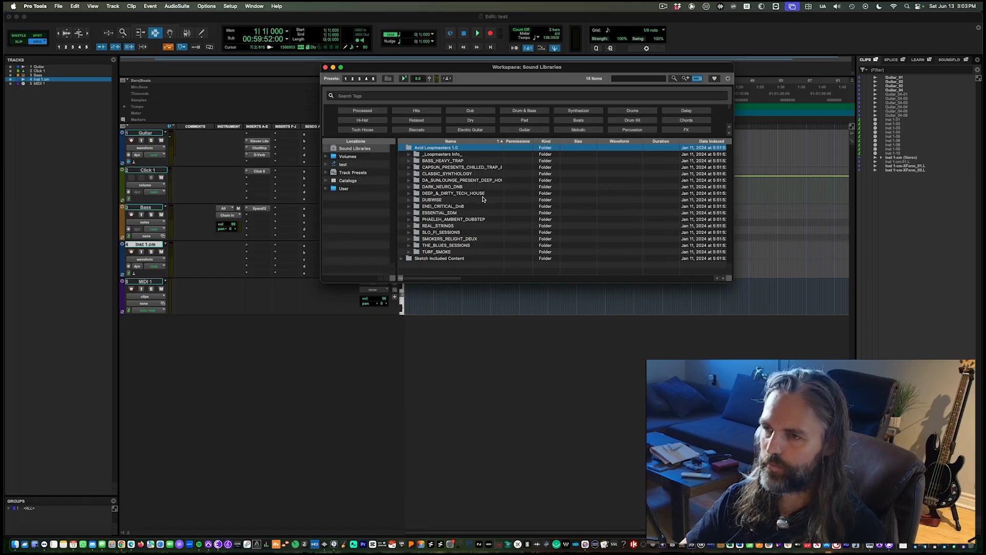
# Move the workspace aside and create one new stereo audio track directly below the Bass track.
pyautogui.click(148, 207)
pyautogui.moveTo(391, 66); pyautogui.dragTo(644, 90)
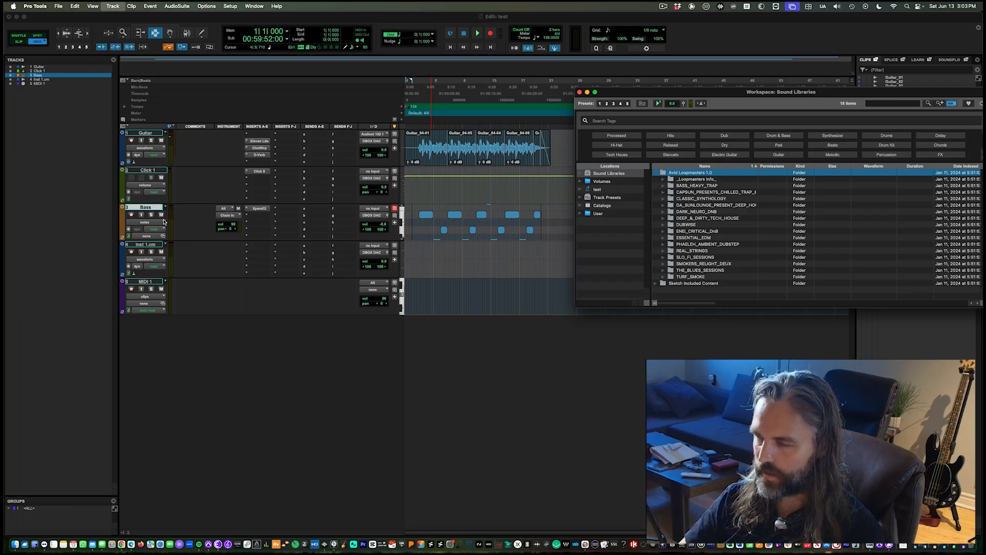
pyautogui.press('super+shift+n')
pyautogui.click(406, 192)
pyautogui.click(409, 197)
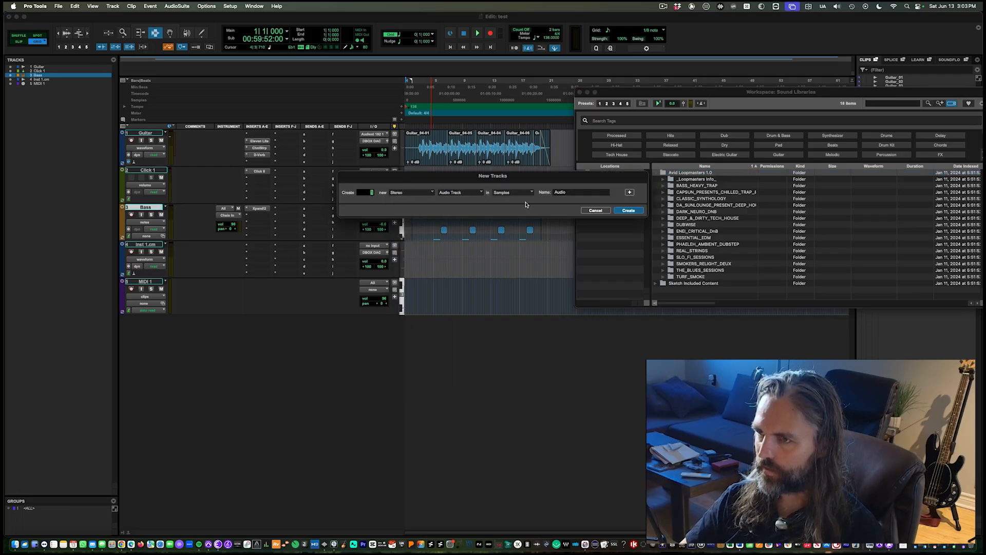
pyautogui.press('Return')
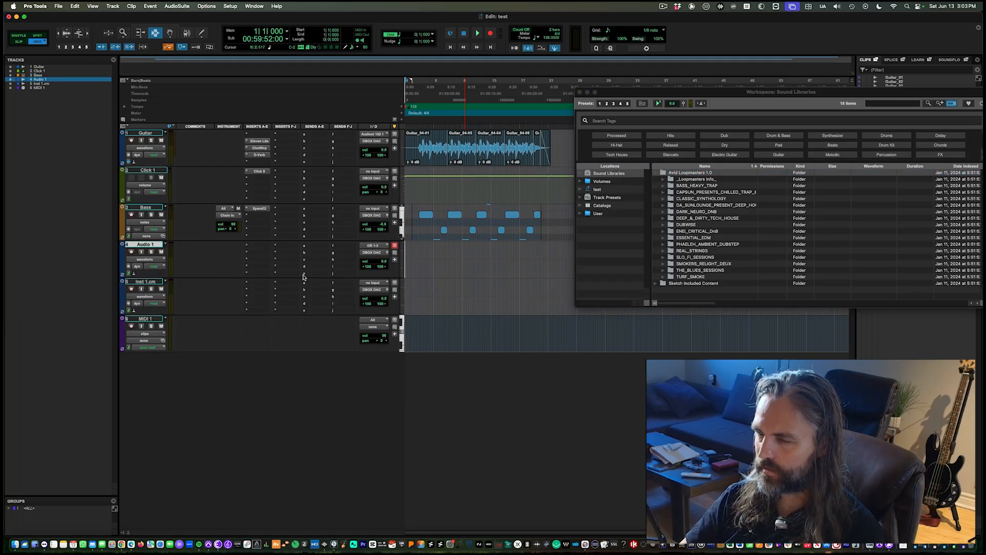
pyautogui.click(132, 274)
pyautogui.click(194, 245)
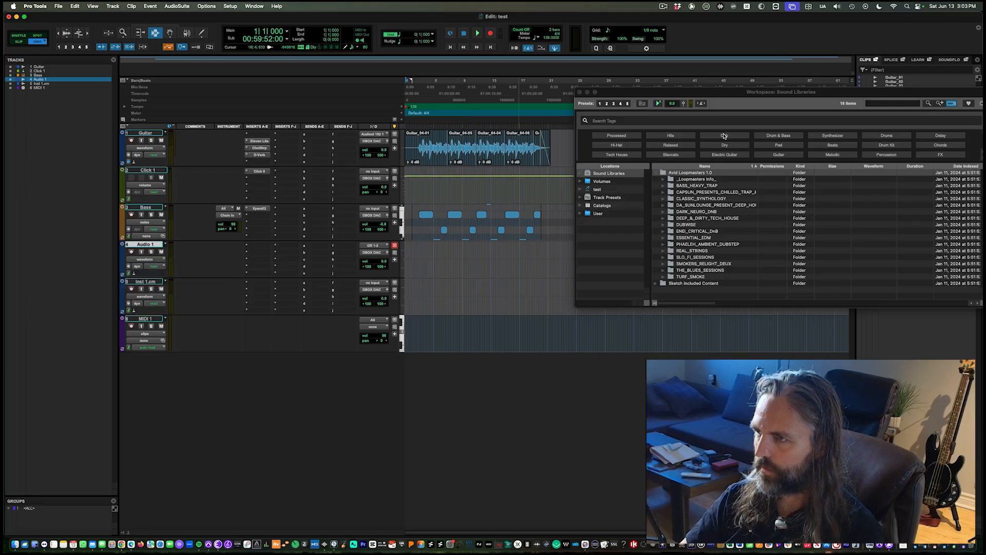
# Set the workspace's audio files to conform to the session tempo and reposition the workspace window.
pyautogui.click(702, 103)
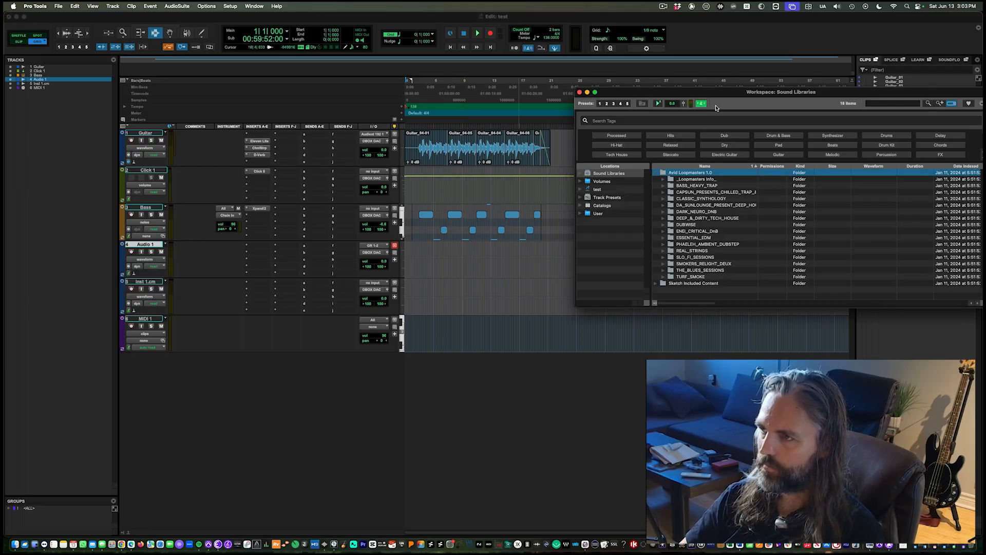
pyautogui.moveTo(721, 94); pyautogui.dragTo(713, 111)
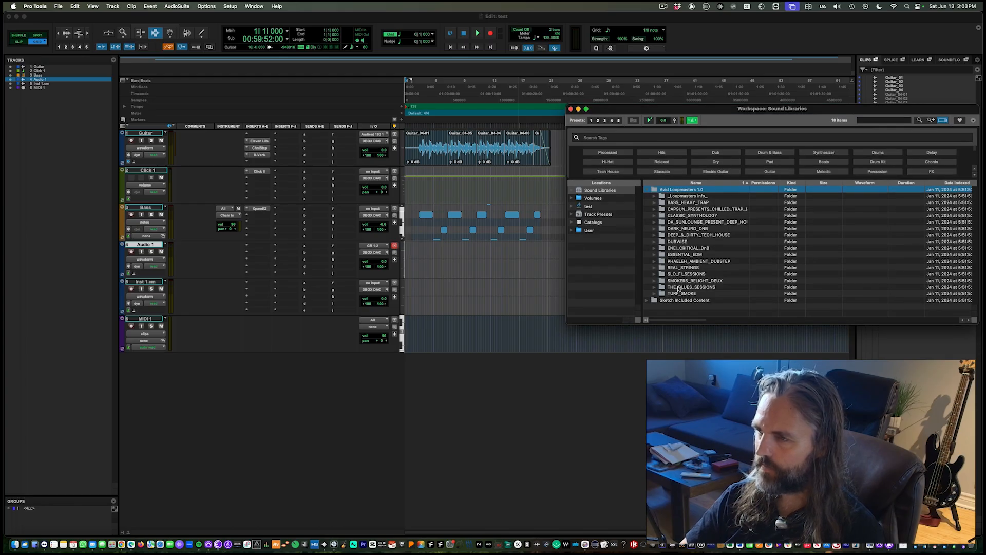
pyautogui.click(439, 191)
pyautogui.click(460, 202)
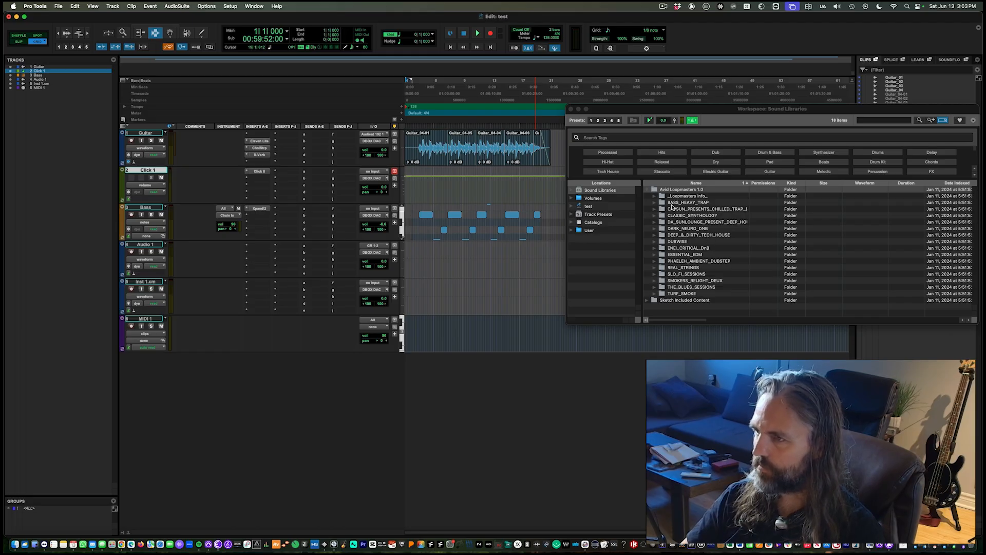
# Open the DA_DRUM_LOOPS folder within DEEP_&_DIRTY_TECH_HOUSE and audition the Backtofront, Basser and Cruse drum loops.
pyautogui.click(672, 236)
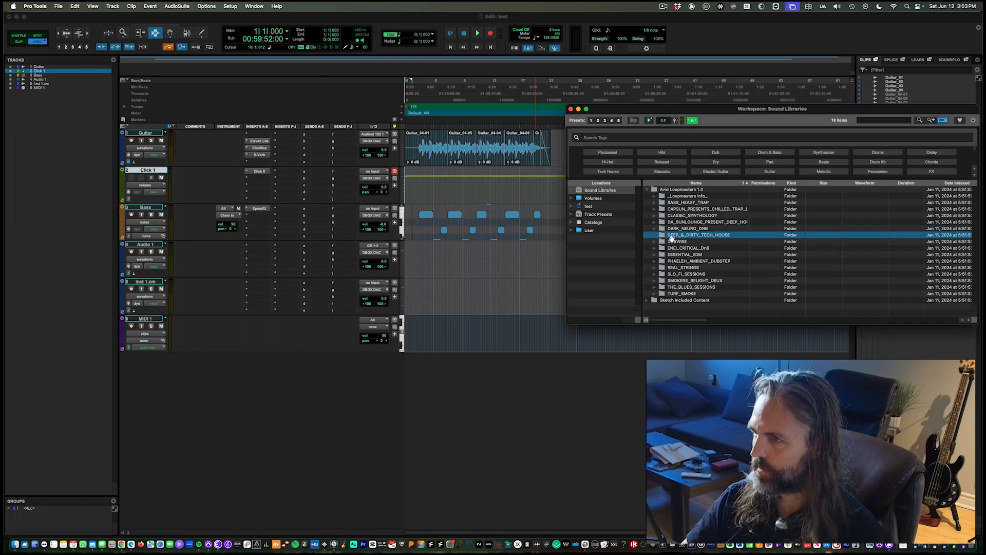
pyautogui.click(656, 236)
pyautogui.click(670, 248)
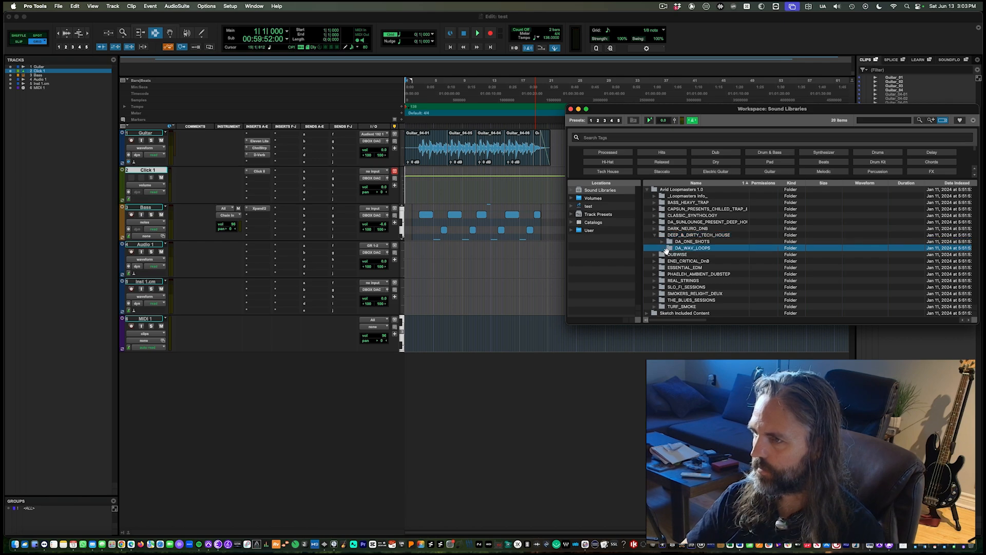
pyautogui.click(663, 248)
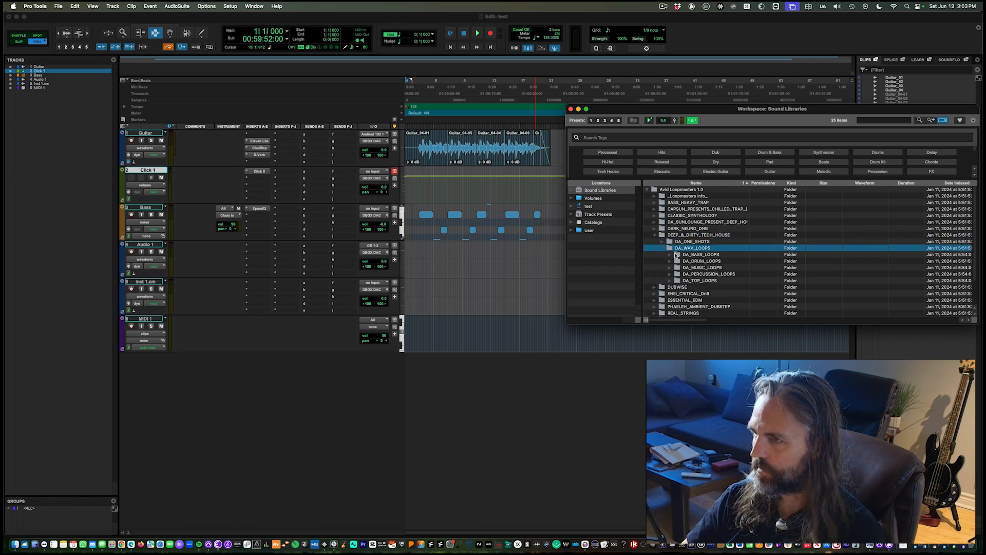
pyautogui.click(678, 256)
pyautogui.click(687, 262)
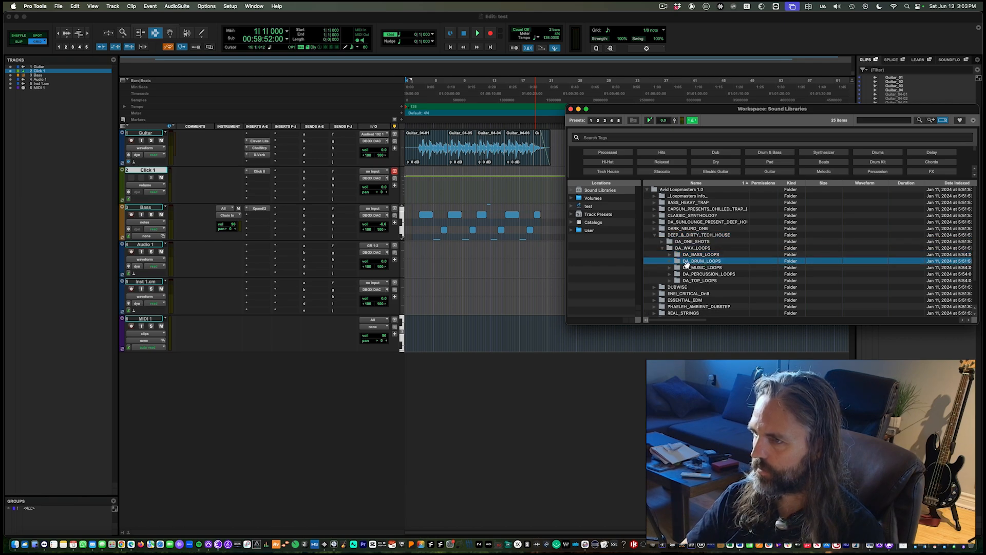
pyautogui.click(670, 262)
pyautogui.click(694, 268)
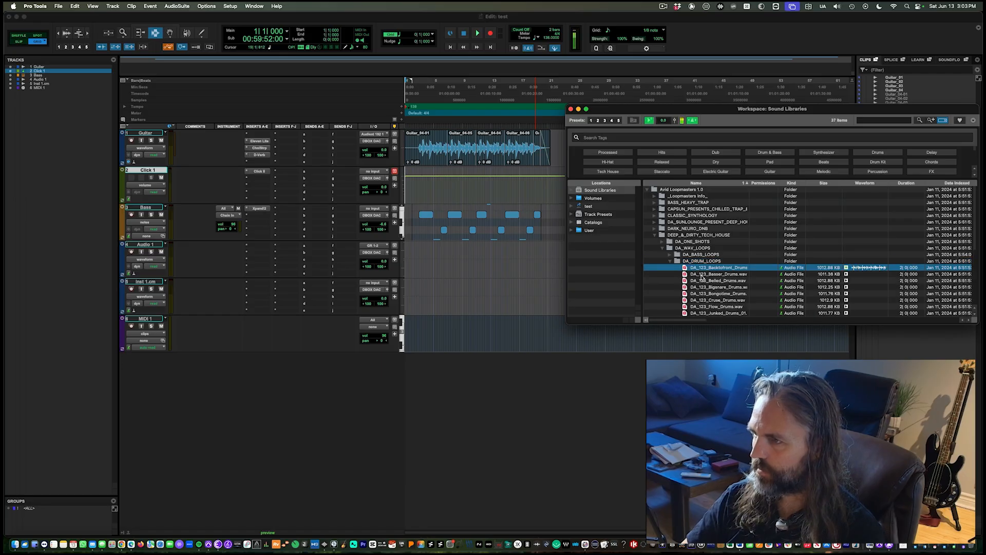
pyautogui.click(701, 275)
pyautogui.click(701, 299)
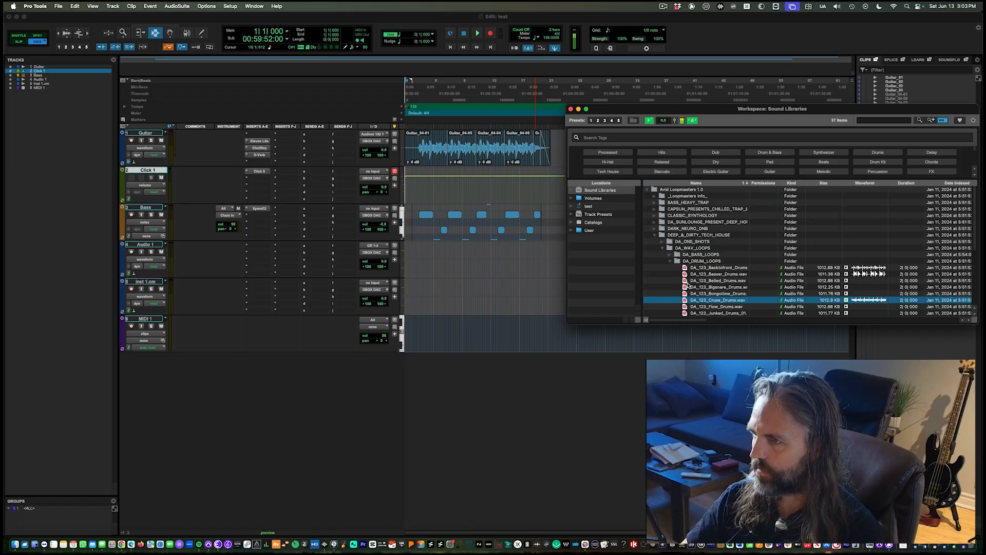
# Place CPCT_120_Drums_1.wav from the CAPSUN chilled trap drum loops on the Audio 1 track and align its start to bar 3.
pyautogui.click(655, 203)
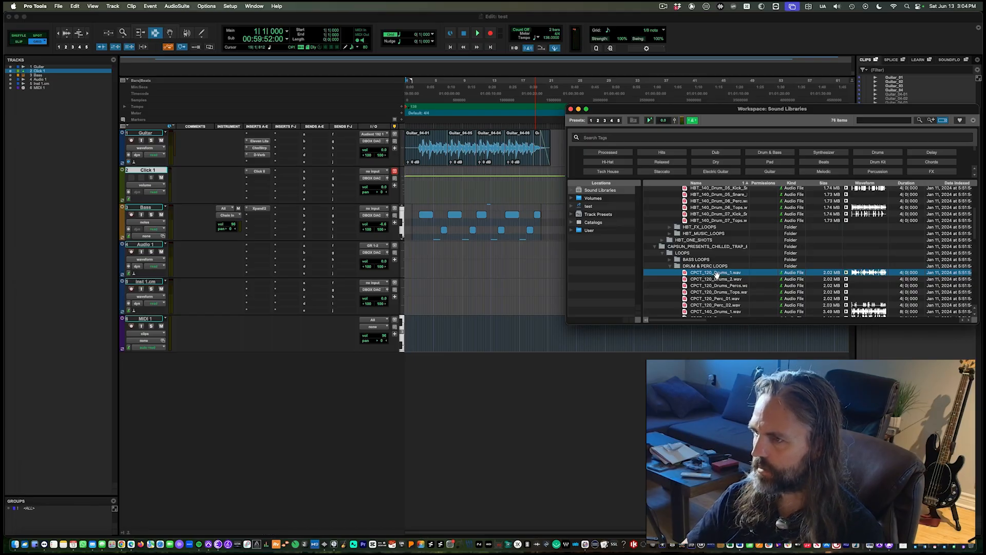
pyautogui.moveTo(717, 274); pyautogui.dragTo(424, 269)
pyautogui.press('t')
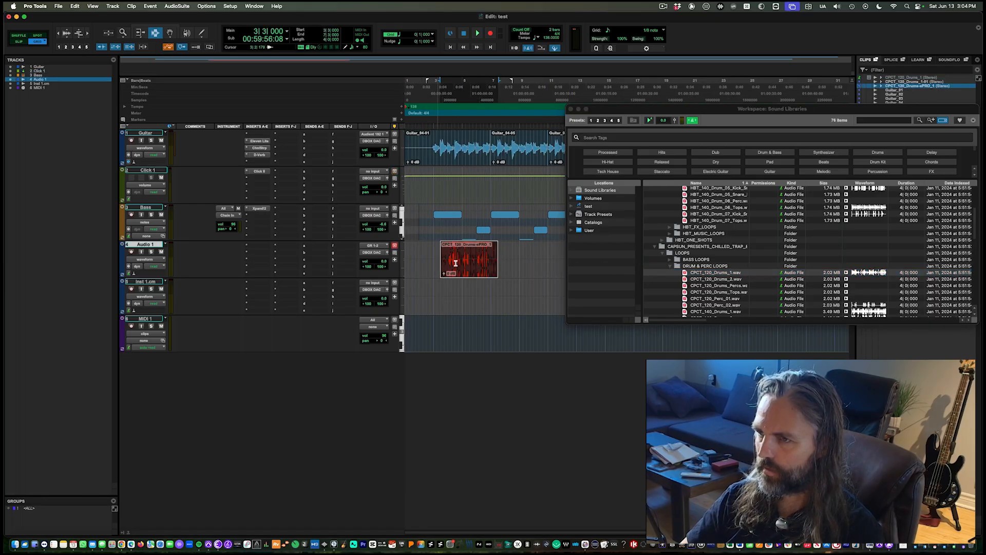
pyautogui.press('t')
pyautogui.press('t')
pyautogui.press('t')
pyautogui.moveTo(642, 266); pyautogui.dragTo(585, 266)
pyautogui.click(569, 255)
pyautogui.press('r')
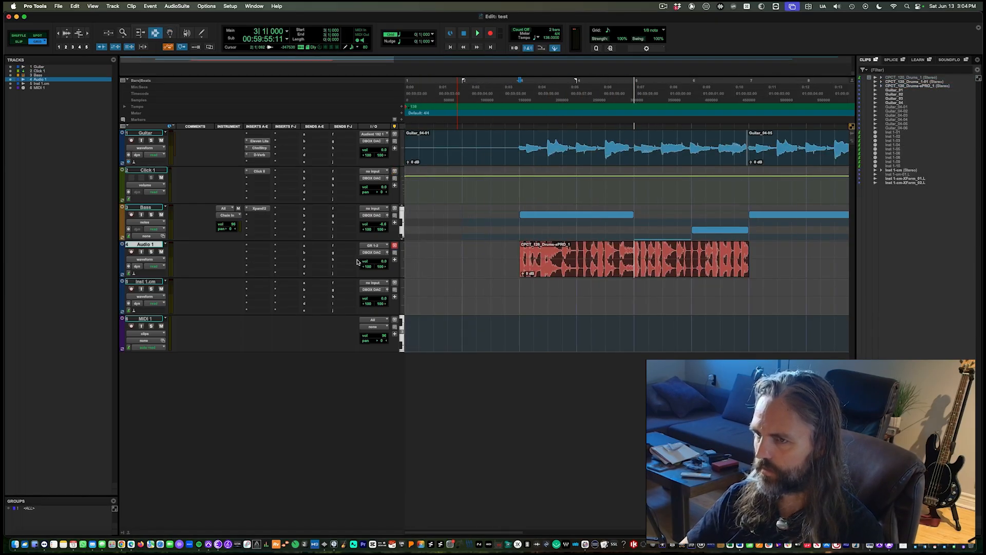
# Play from bar 3 and lower the Audio 1 track's volume to about -1.3 dB, then stop playback.
pyautogui.press('space')
pyautogui.click(376, 261)
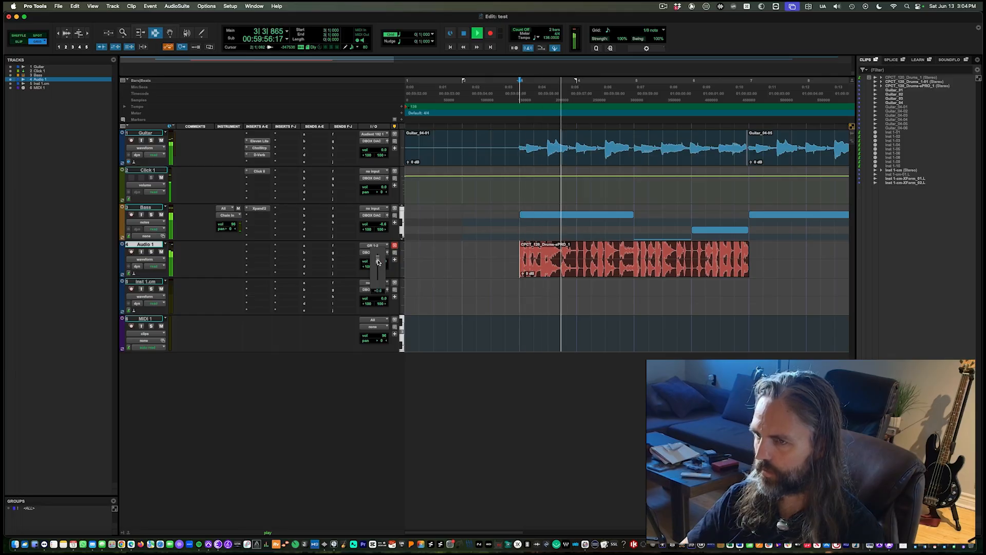
pyautogui.press('r')
pyautogui.click(380, 264)
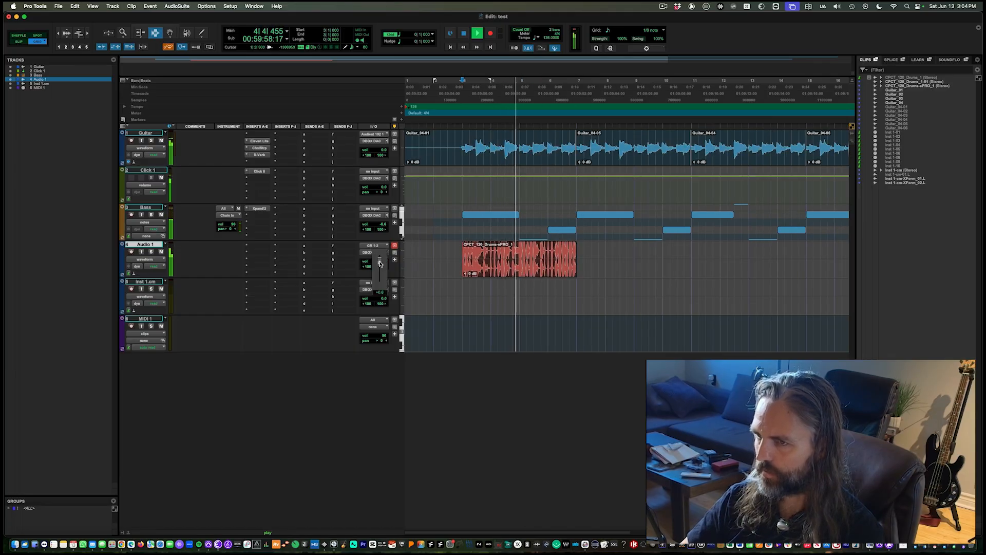
pyautogui.moveTo(379, 263); pyautogui.dragTo(379, 266)
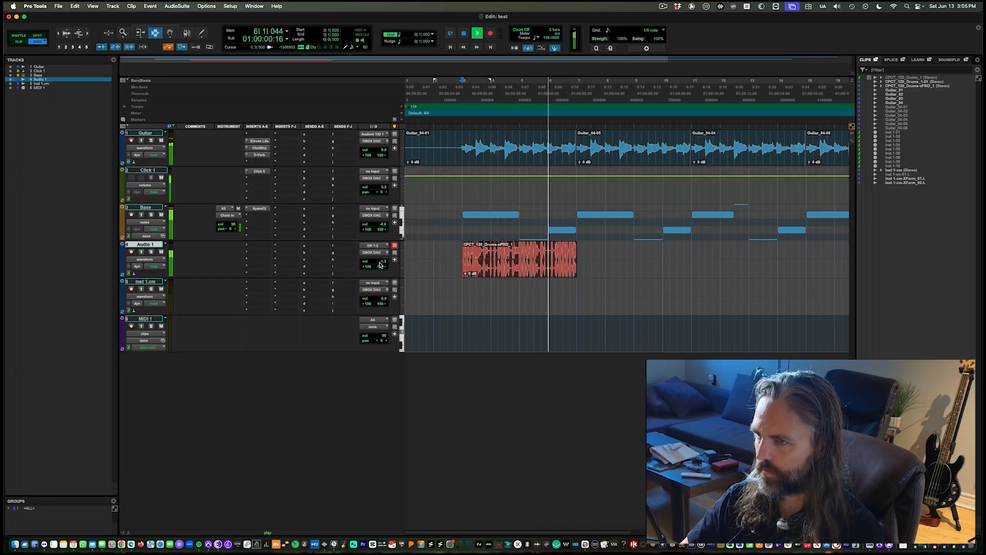
pyautogui.press('space')
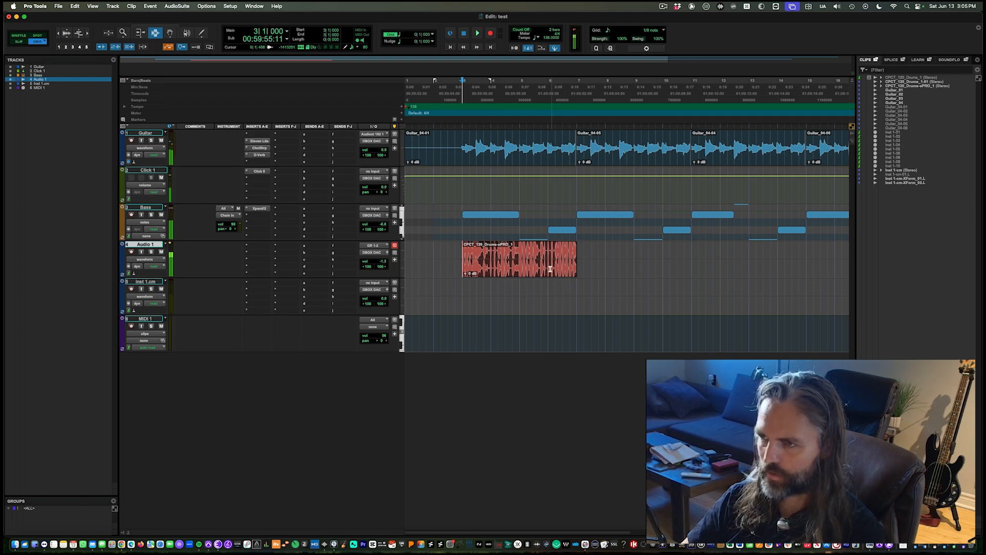
# Copy the drum loop clip on the Audio 1 track and paste it end to end at bars 7, 11 and 15.
pyautogui.doubleClick(549, 265)
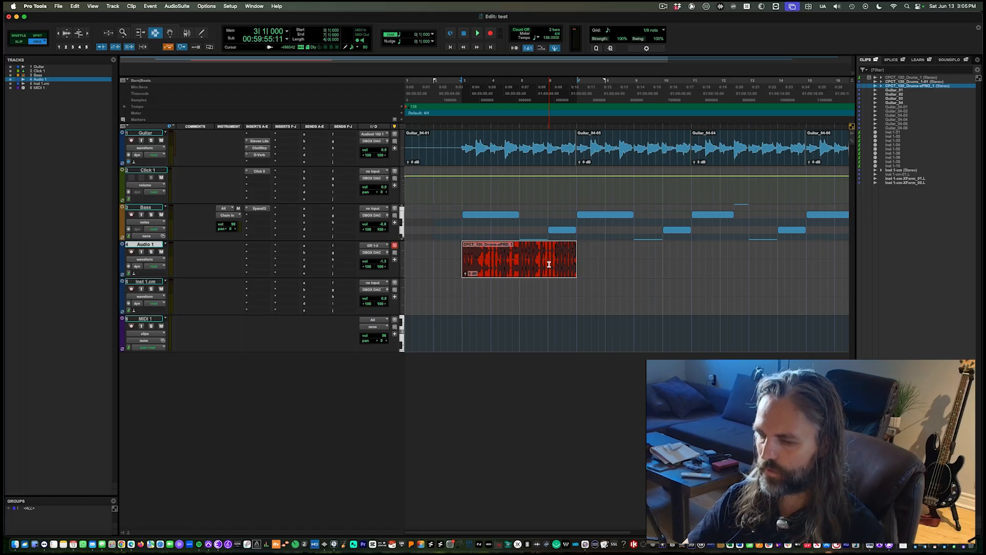
pyautogui.press('c')
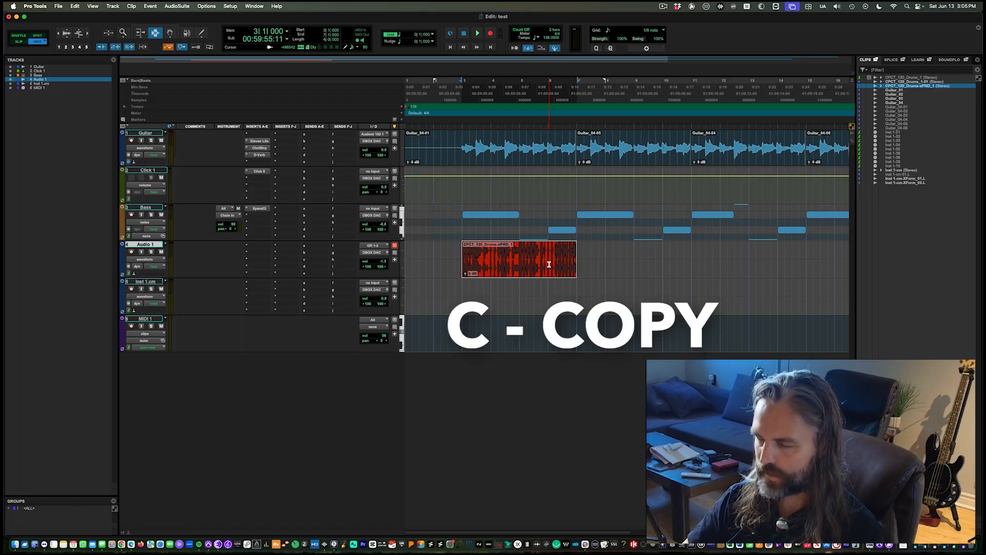
pyautogui.click(578, 256)
pyautogui.press('v')
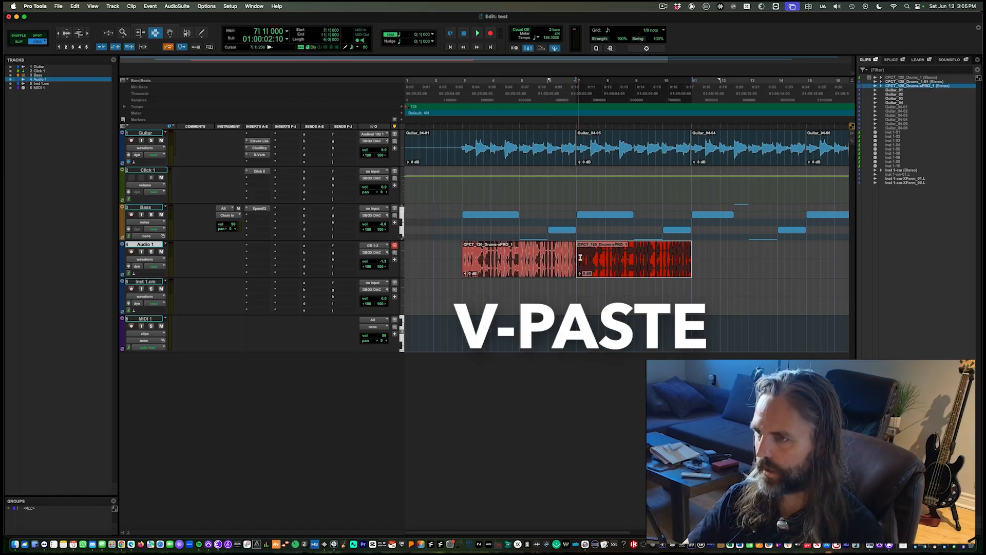
pyautogui.click(691, 259)
pyautogui.press('v')
pyautogui.press('r')
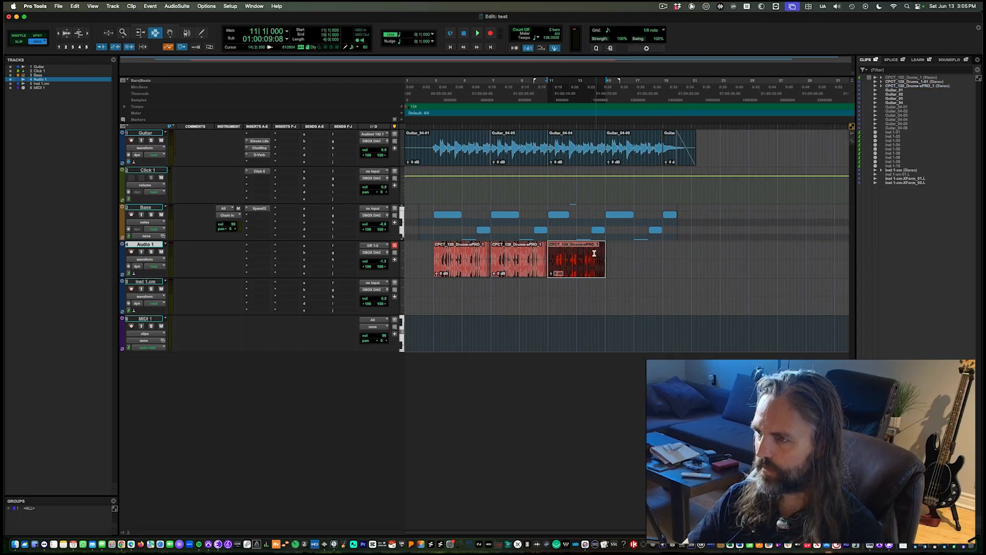
pyautogui.click(594, 253)
pyautogui.press('t')
pyautogui.click(649, 251)
pyautogui.press('v')
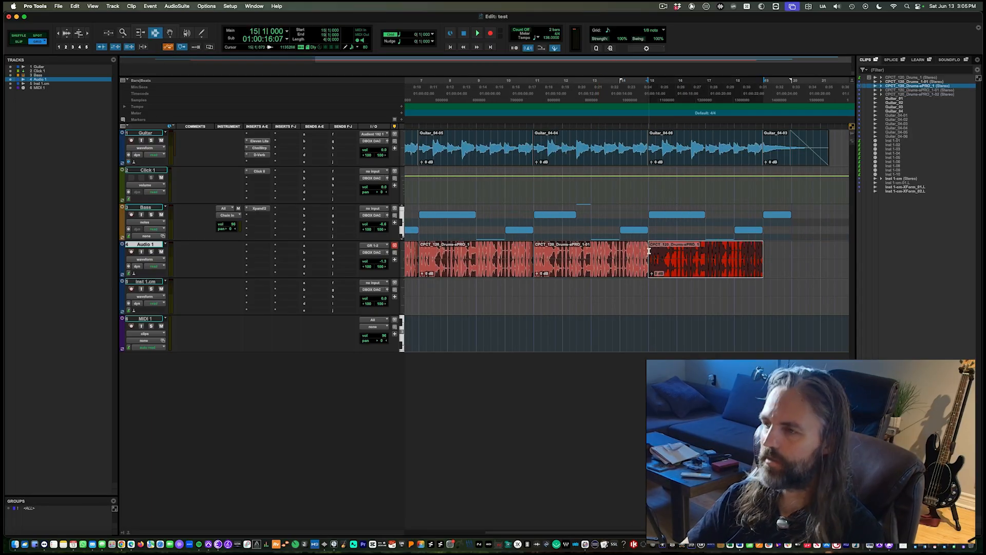
pyautogui.press('r')
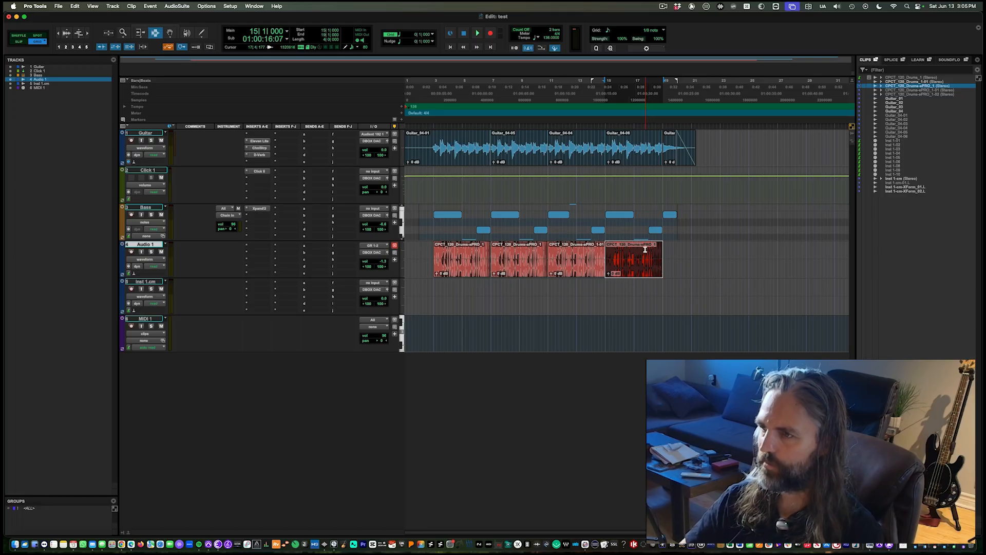
# Play the drum track briefly from just before bar 15 to check the join between the pasted loops.
pyautogui.click(584, 258)
pyautogui.press('t')
pyautogui.press('t')
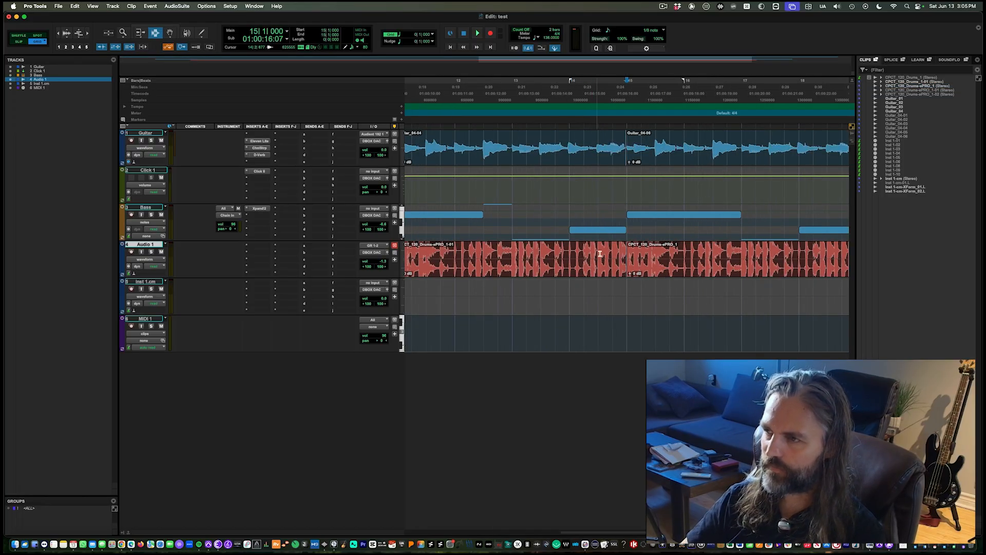
pyautogui.press('space')
pyautogui.press('space')
pyautogui.press('r')
pyautogui.press('r')
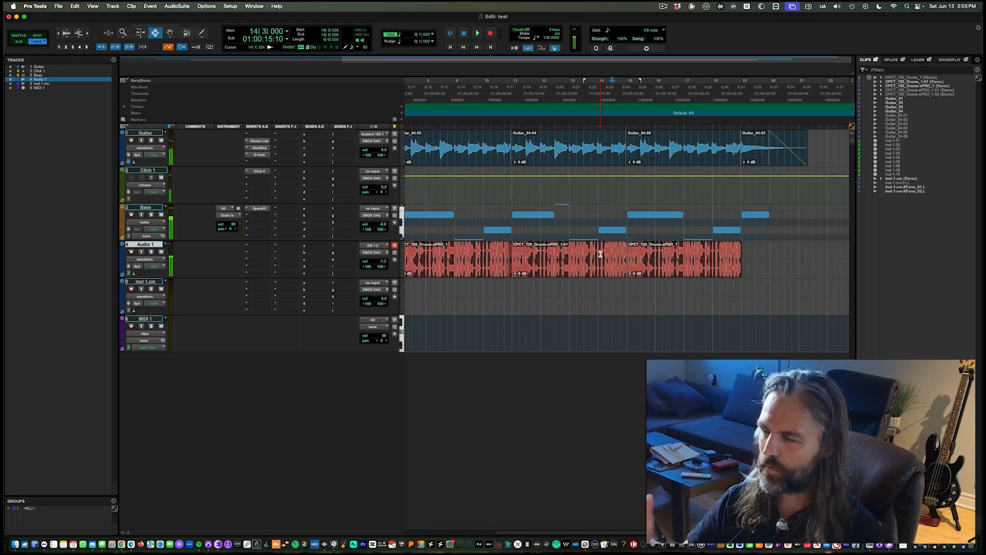
# Examine the waveform on the Audio 1 track at the join between the first two drum loops at bar 7.
pyautogui.doubleClick(488, 258)
pyautogui.press('t')
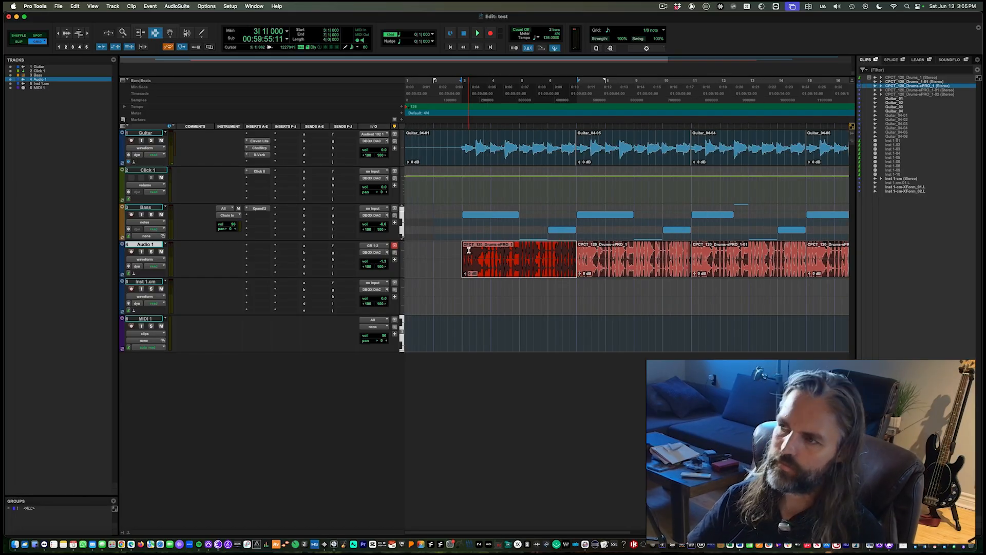
pyautogui.press('r')
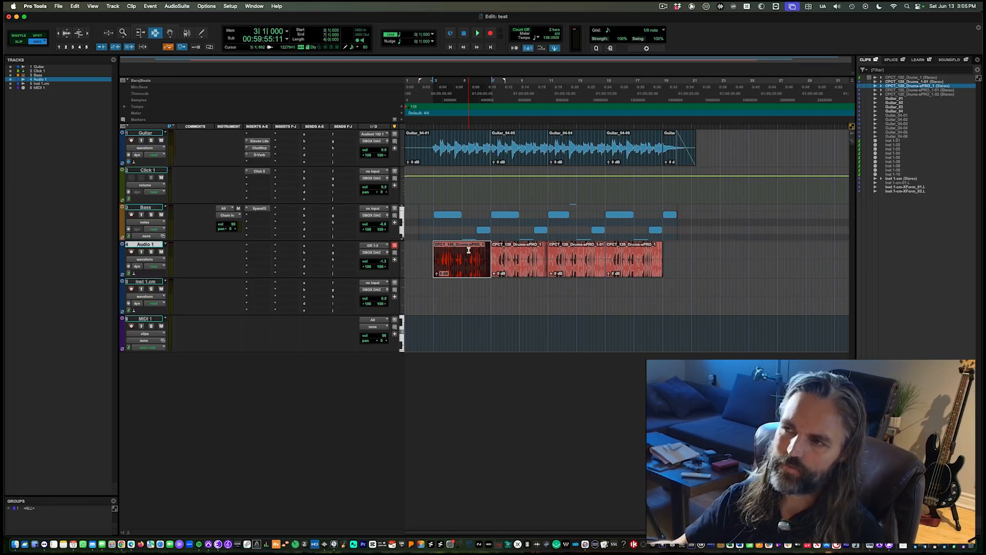
pyautogui.click(428, 259)
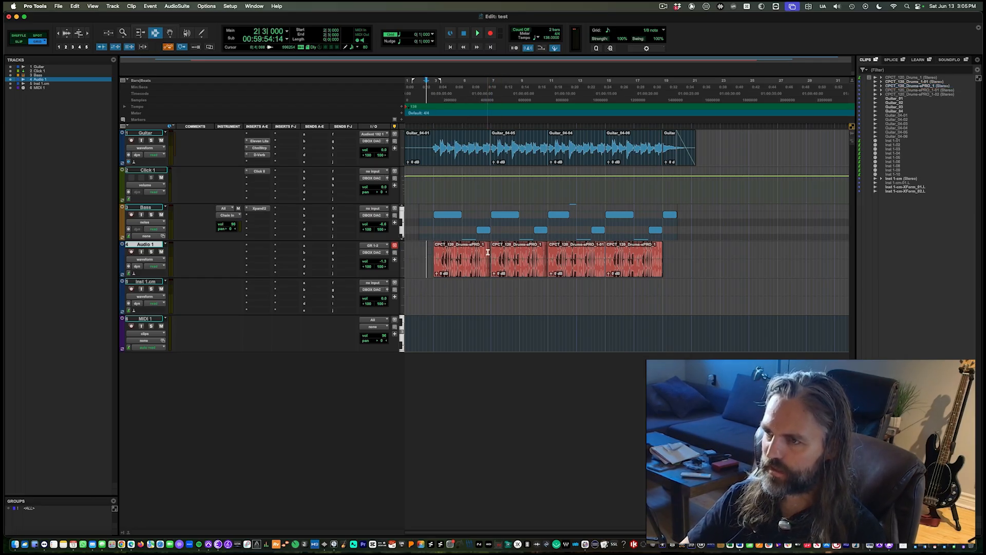
pyautogui.doubleClick(498, 251)
pyautogui.click(500, 251)
pyautogui.scroll(5, 514, 257)
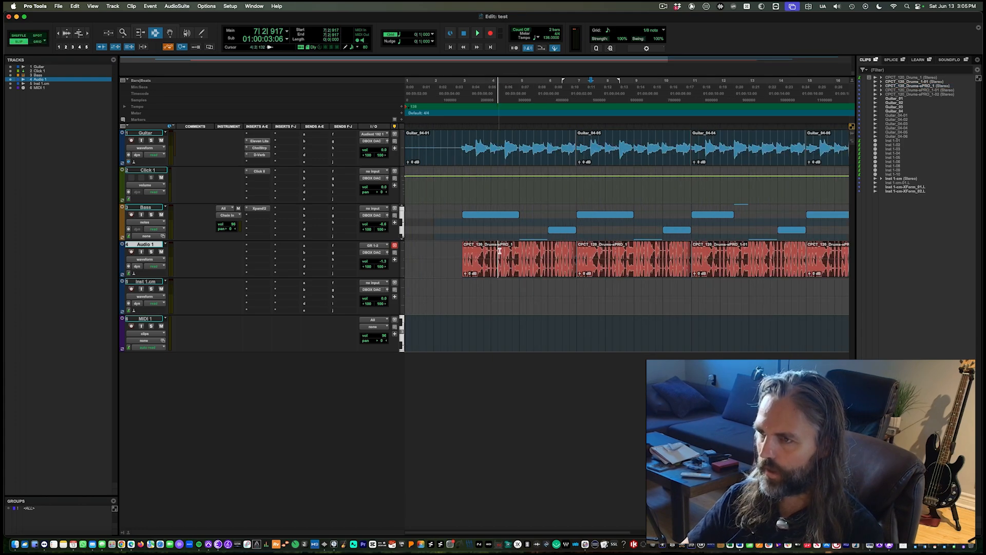
pyautogui.scroll(6, 533, 262)
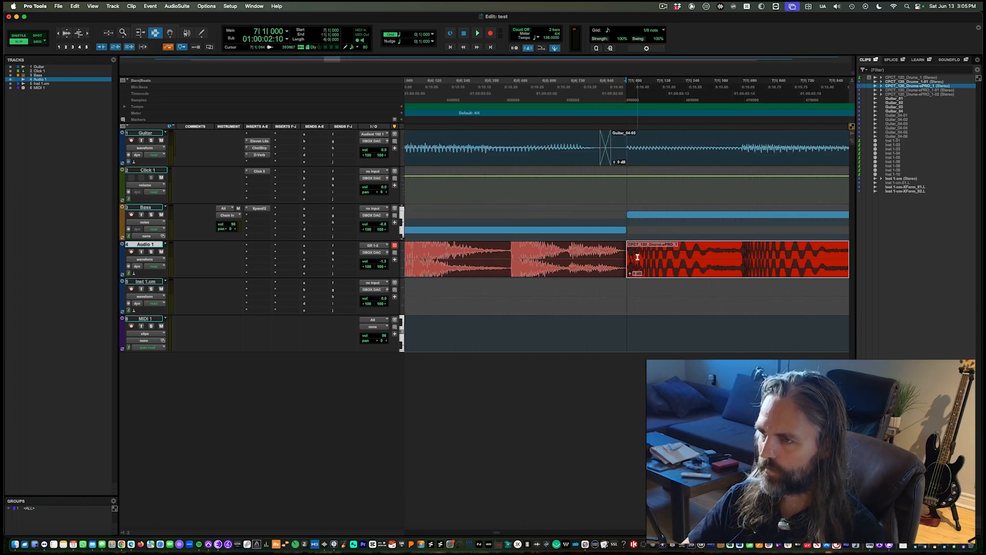
pyautogui.click(619, 259)
pyautogui.moveTo(649, 255); pyautogui.dragTo(612, 262)
pyautogui.click(607, 260)
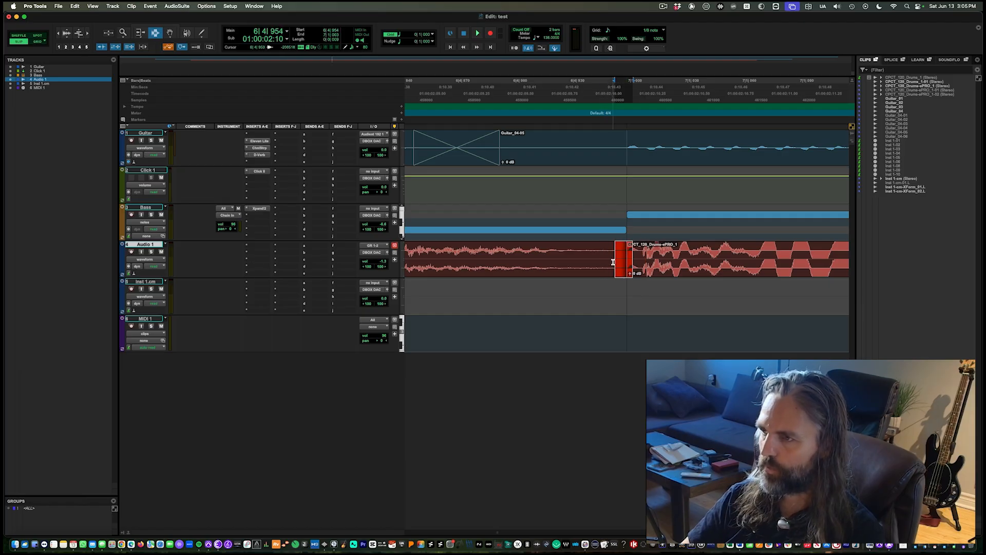
pyautogui.click(613, 263)
pyautogui.press('r')
pyautogui.doubleClick(634, 259)
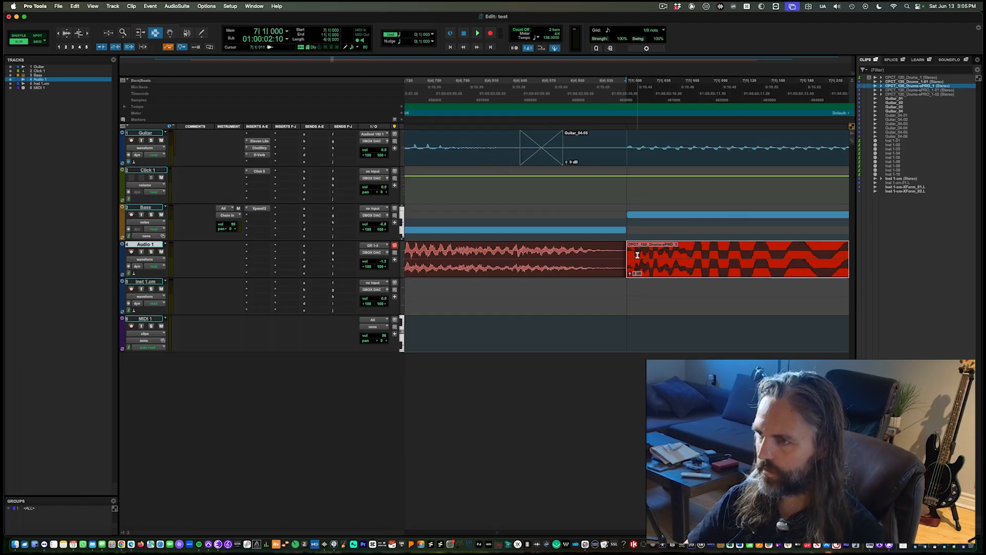
pyautogui.press('r')
pyautogui.click(611, 258)
pyautogui.press('r')
pyautogui.press('r')
pyautogui.press('r')
pyautogui.press('r')
pyautogui.press('r')
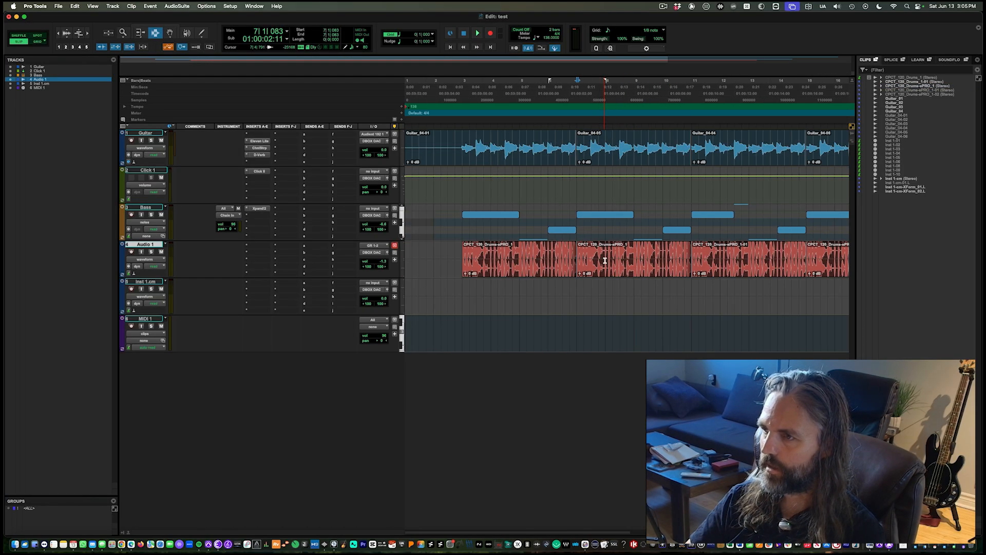
# Play the arrangement from just before bar 3 and inspect where the last drum loop ends against the guitar and bass.
pyautogui.click(605, 260)
pyautogui.press('r')
pyautogui.press('space')
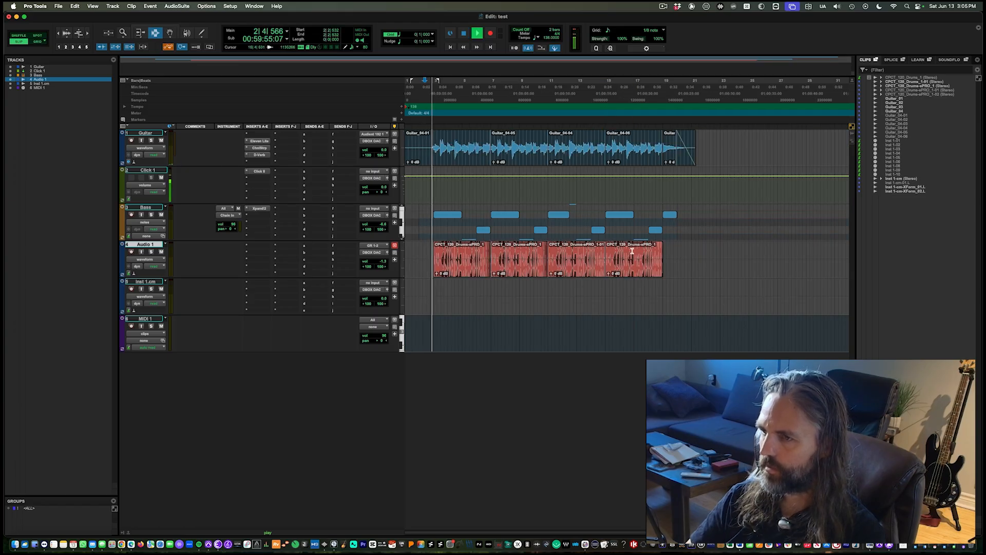
pyautogui.click(655, 260)
pyautogui.press('t')
pyautogui.press('t')
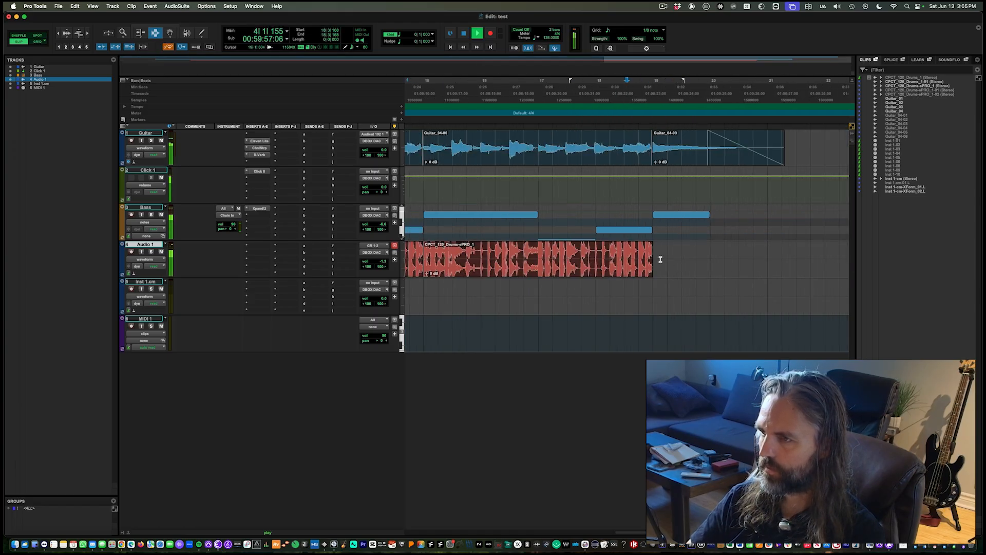
pyautogui.press('r')
pyautogui.press('r')
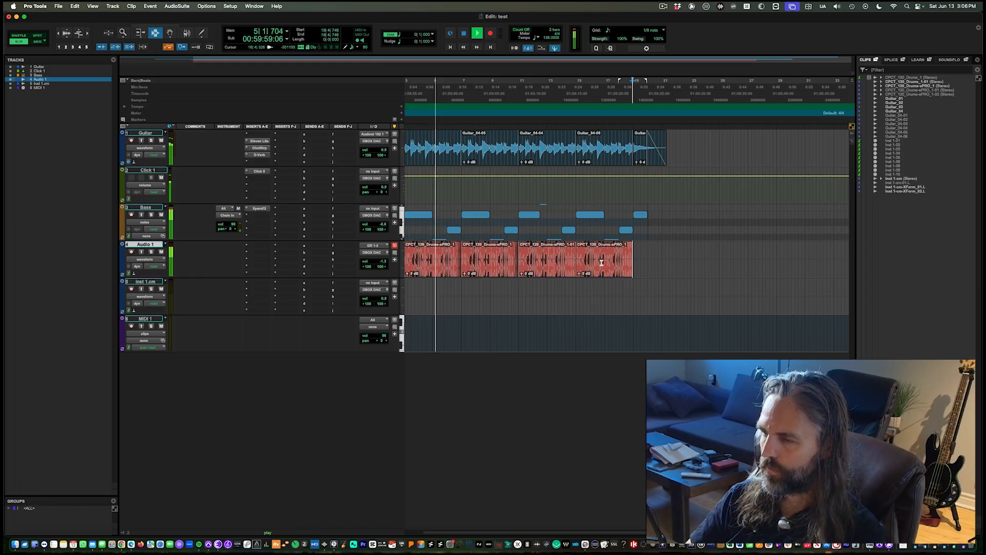
pyautogui.press('r')
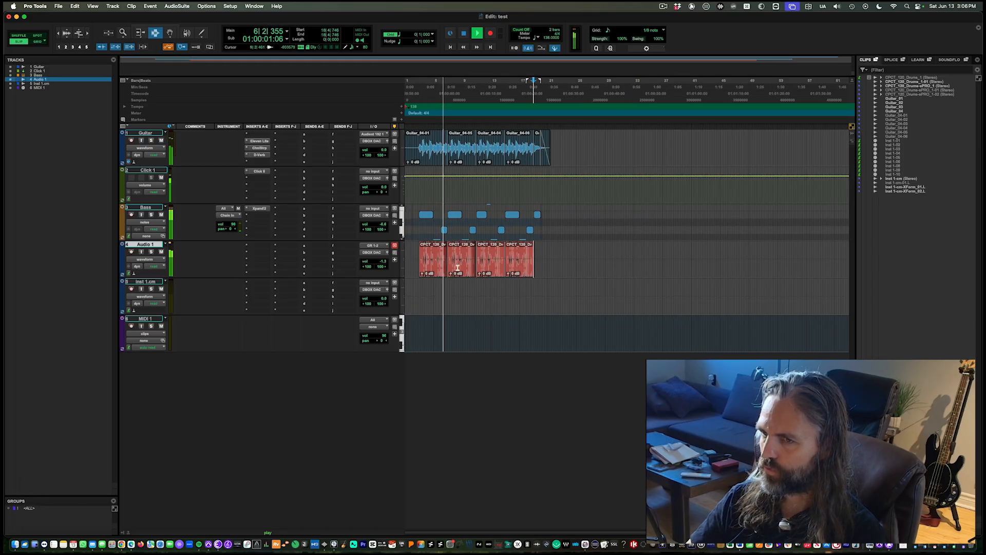
# Rename the Audio 1 track as drums.
pyautogui.doubleClick(154, 246)
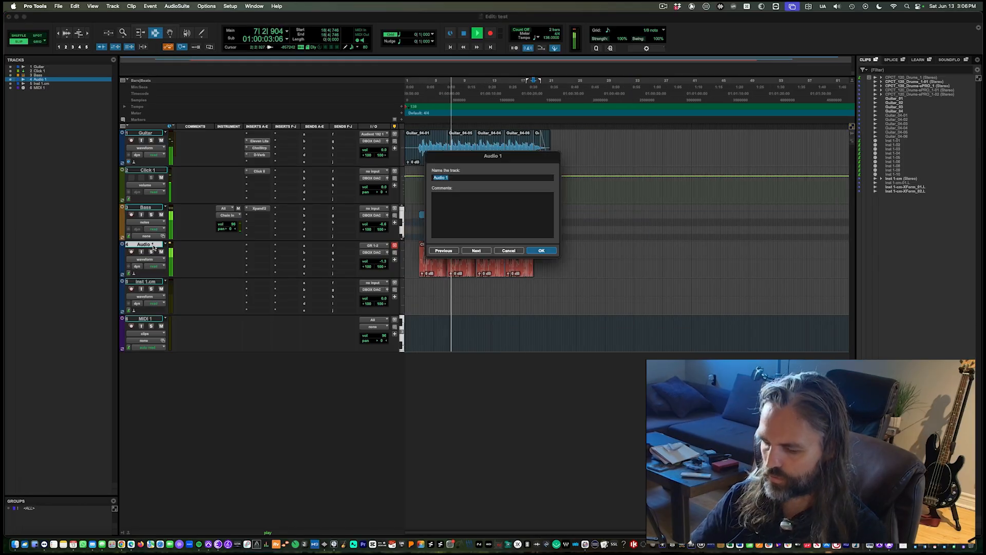
pyautogui.write('dr')
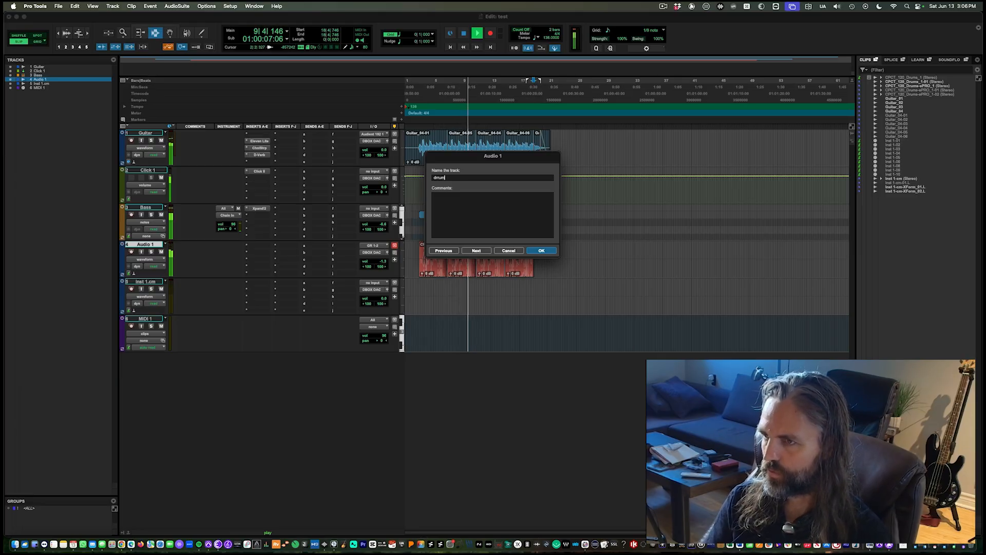
pyautogui.write('ums')
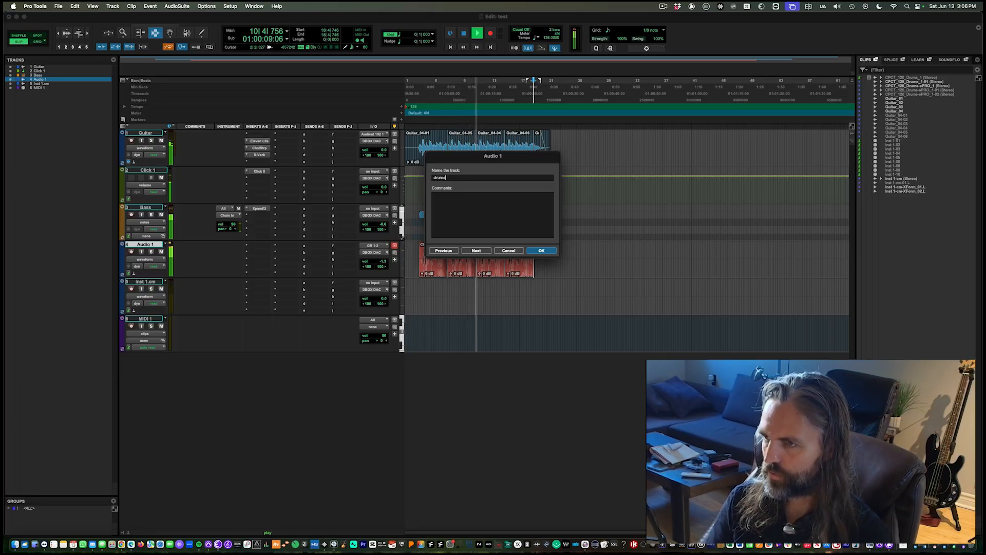
pyautogui.press('Return')
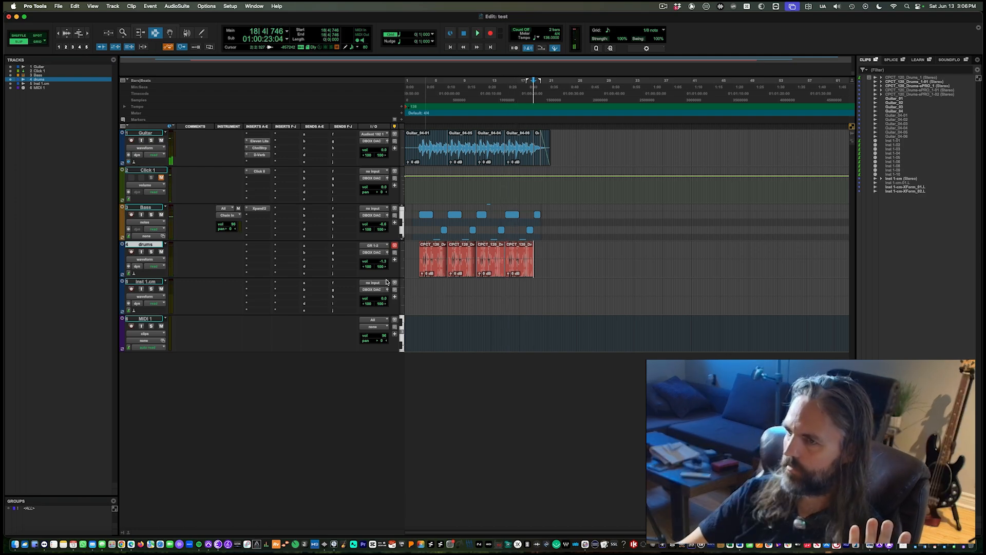
# Open a new Soundbase workspace and list the contents of Avid Loopmasters 1.0 in the sound libraries.
pyautogui.click(546, 252)
pyautogui.press('t')
pyautogui.press('t')
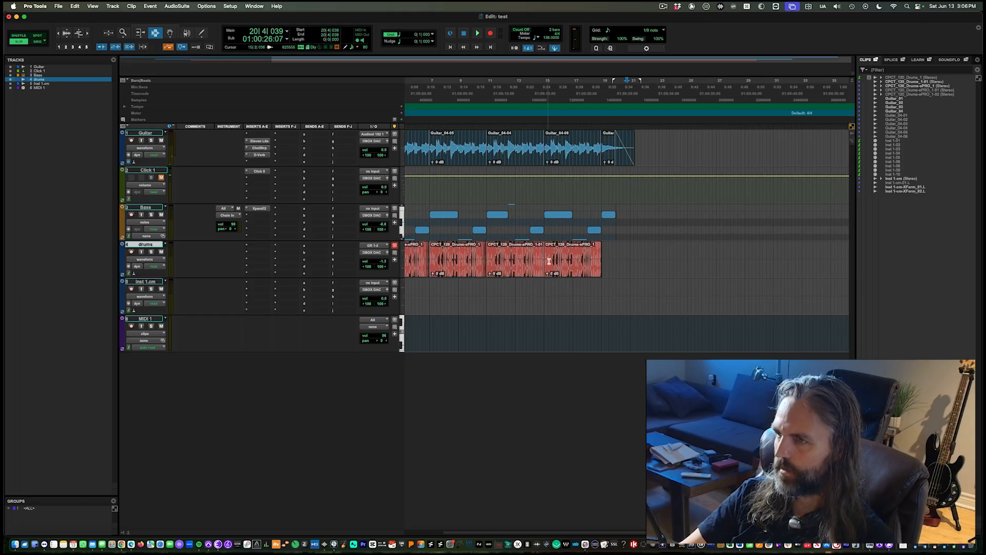
pyautogui.click(247, 5)
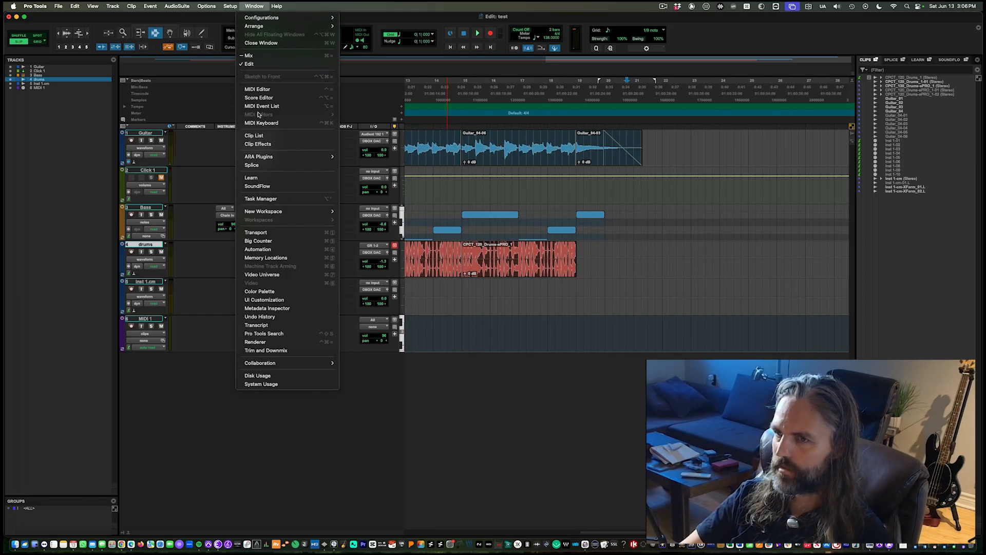
pyautogui.moveTo(329, 211)
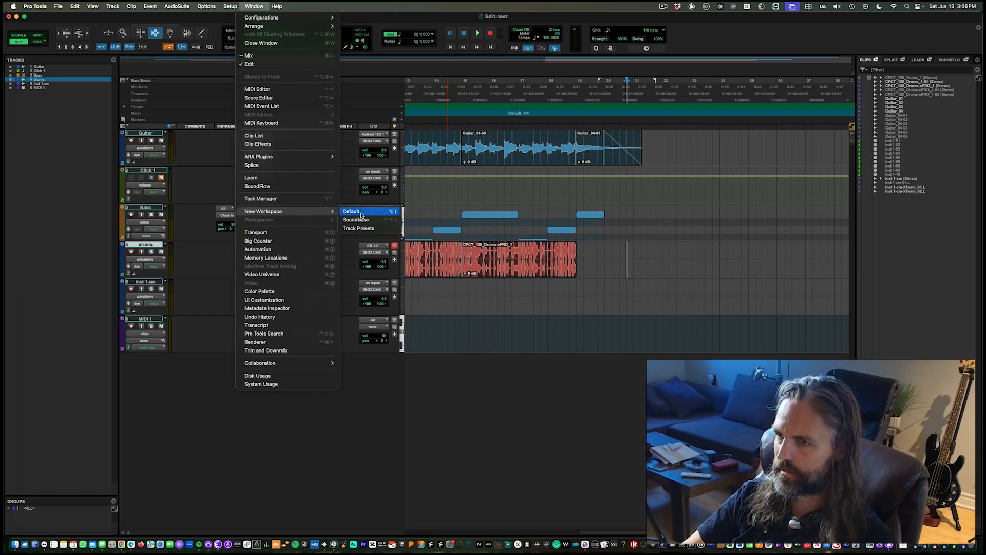
pyautogui.click(360, 221)
pyautogui.click(461, 239)
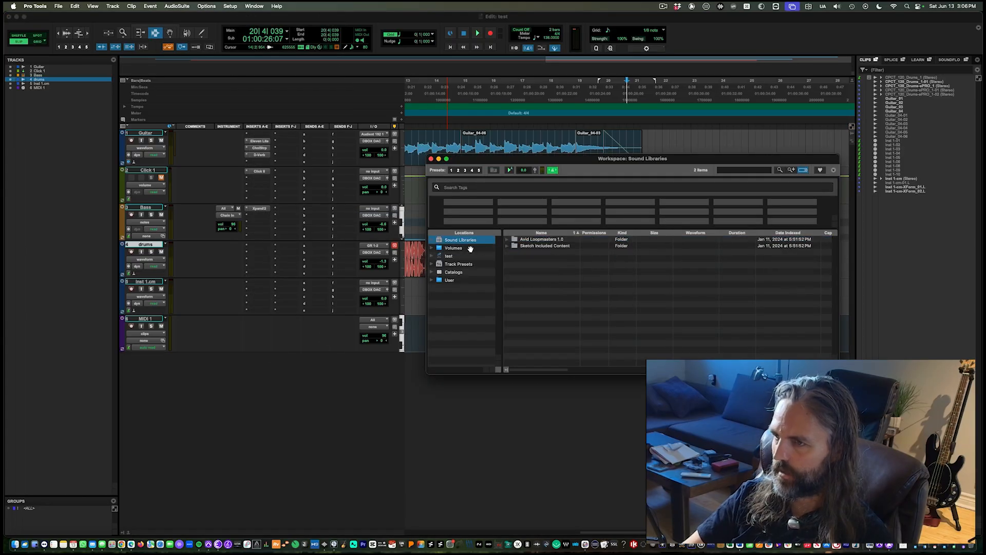
pyautogui.click(508, 239)
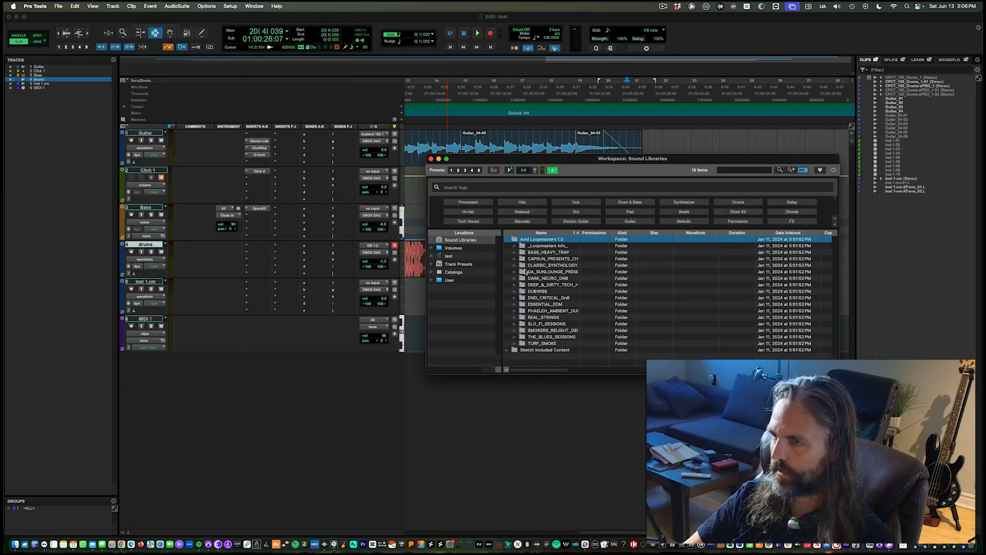
# Widen the name column and open the CAPSUN chilled trap pack's SOUNDS_&FX folder down to CPCT_DRUM_KITS.
pyautogui.click(514, 259)
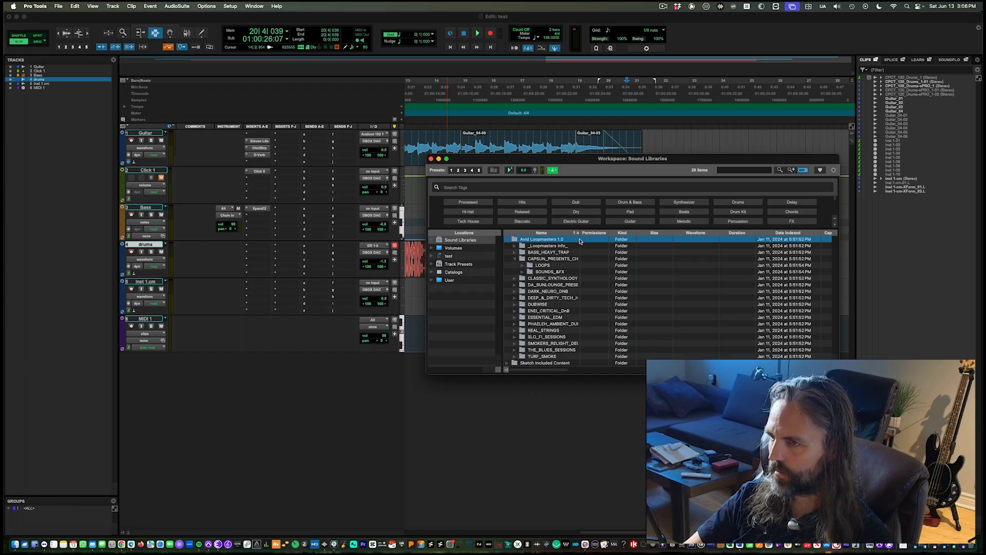
pyautogui.moveTo(578, 232); pyautogui.dragTo(645, 233)
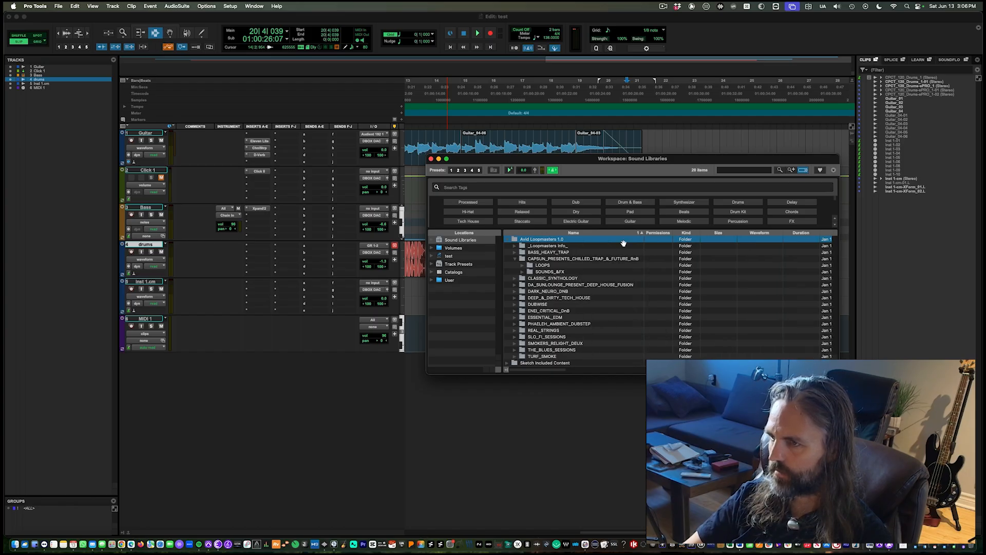
pyautogui.click(523, 265)
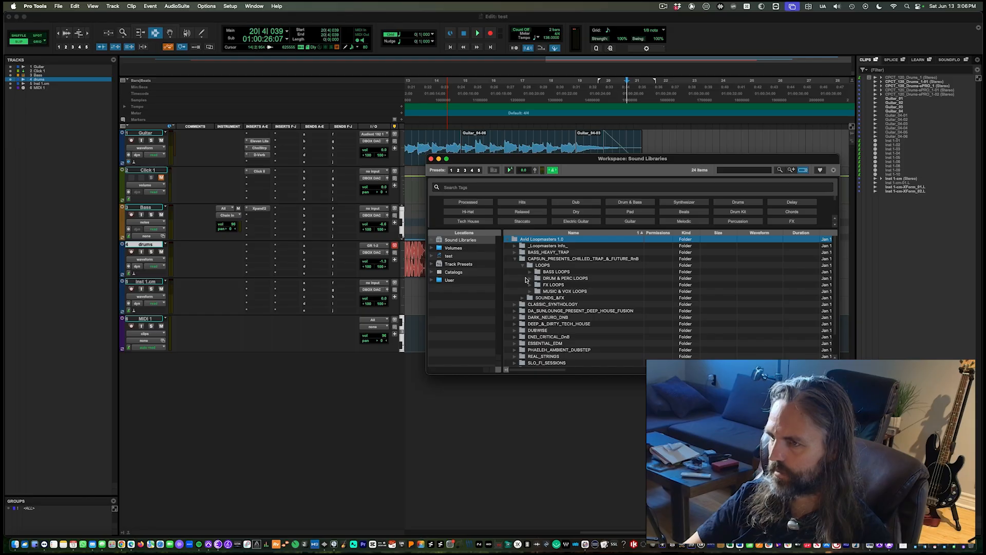
pyautogui.click(523, 298)
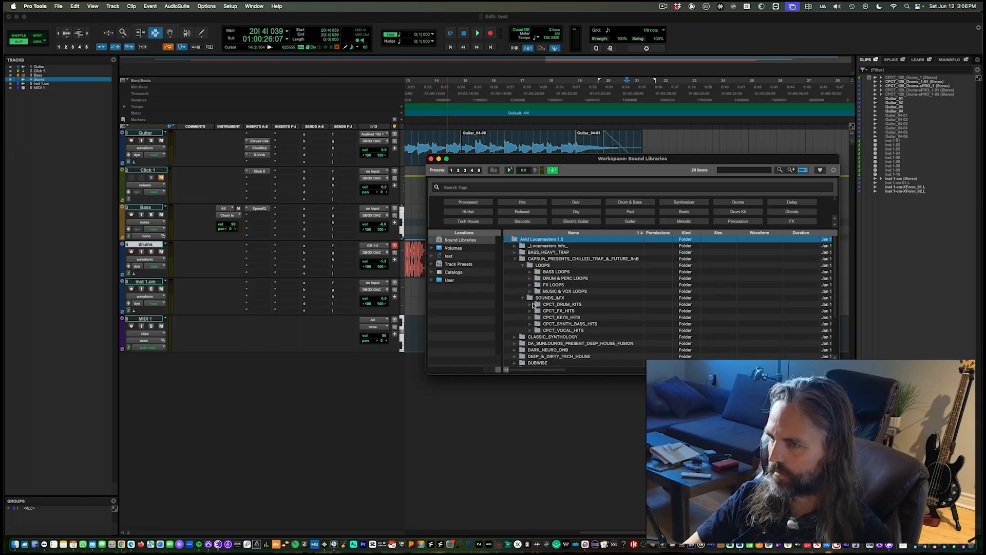
pyautogui.click(531, 304)
# Audition CPCT_Kit_1_Cymbal_01.wav and place it on the drums track after the last drum loop, starting at bar 19.
pyautogui.click(568, 318)
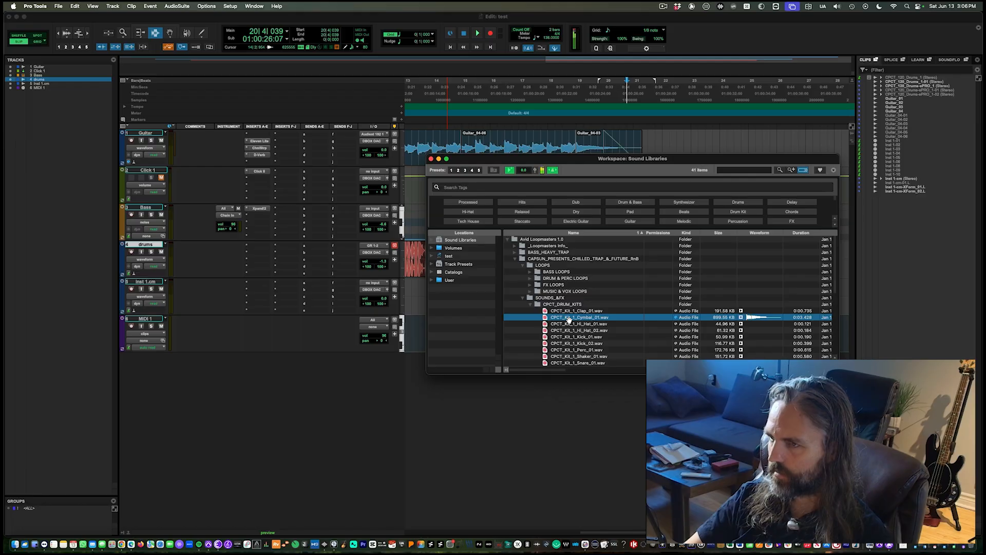
pyautogui.moveTo(539, 158); pyautogui.dragTo(755, 162)
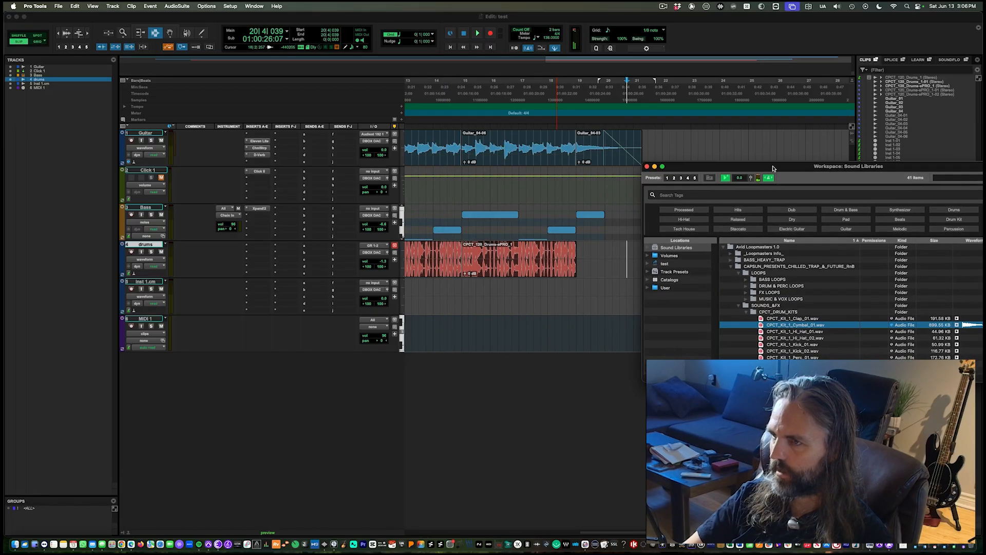
pyautogui.moveTo(789, 320); pyautogui.dragTo(575, 268)
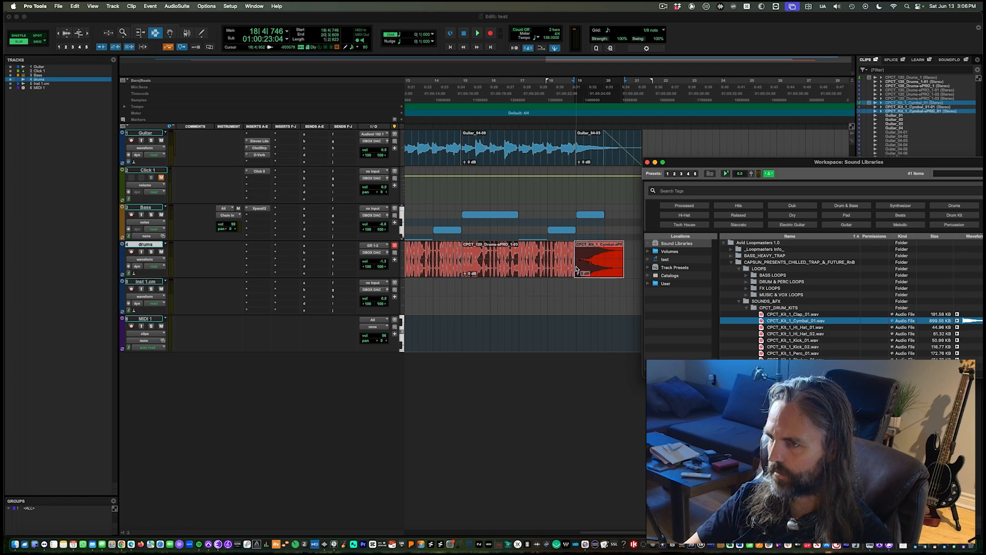
pyautogui.press('super+z')
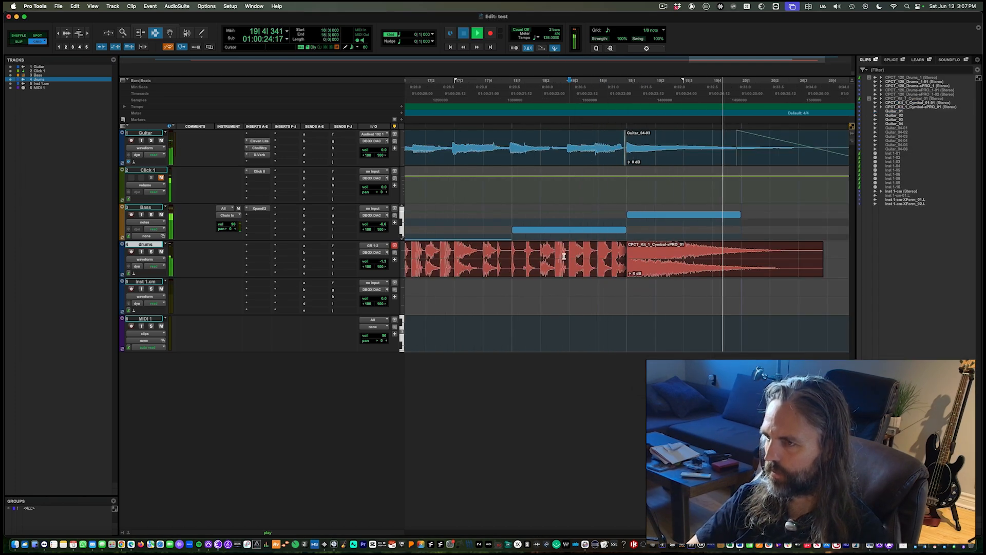
# Play the last bars of the song into the cymbal hit at bar 19, then stop playback.
pyautogui.press('space')
pyautogui.press('space')
pyautogui.press('super+bracketleft')
pyautogui.press('super+bracketleft')
pyautogui.press('super+bracketleft')
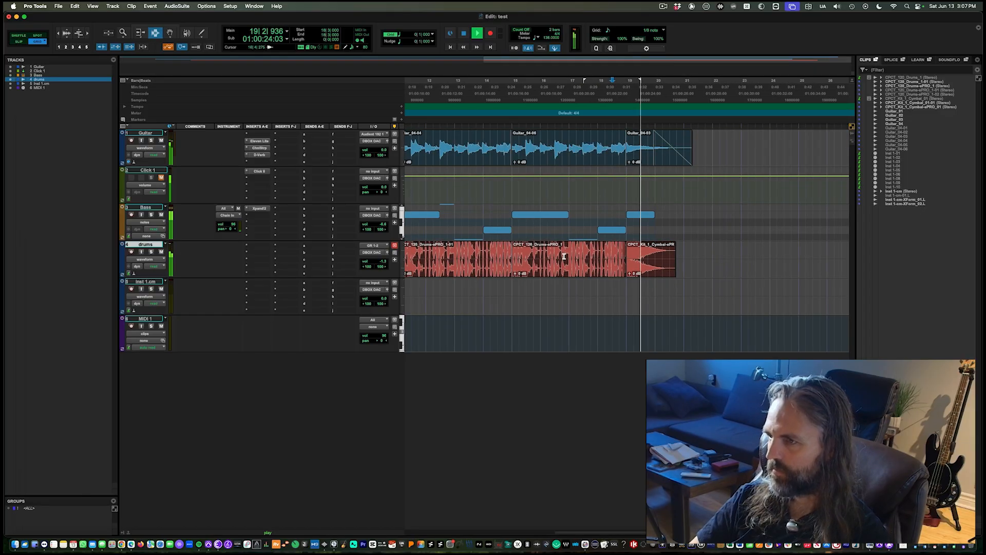
pyautogui.press('space')
# Lower the clip gain of the cymbal clip at bar 19 to about -1.8 dB.
pyautogui.moveTo(630, 275); pyautogui.dragTo(629, 279)
pyautogui.press('super+bracketright')
pyautogui.press('super+bracketright')
pyautogui.press('super+bracketright')
pyautogui.press('super+bracketleft')
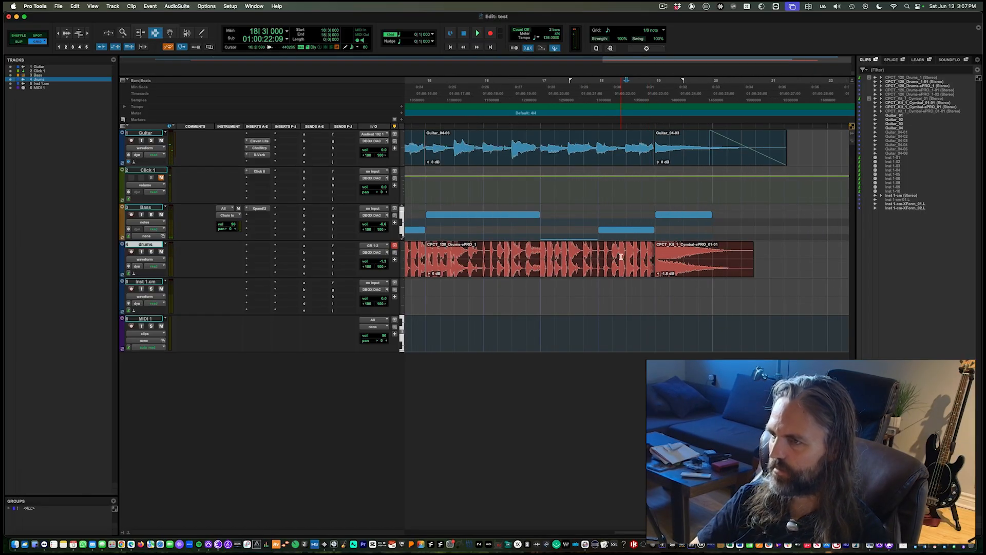
# Check the start of the quieter cymbal clip up close and play the ending from bar 18, then stop.
pyautogui.press('space')
pyautogui.press('space')
pyautogui.click(688, 262)
pyautogui.press('super+bracketright')
pyautogui.press('super+bracketright')
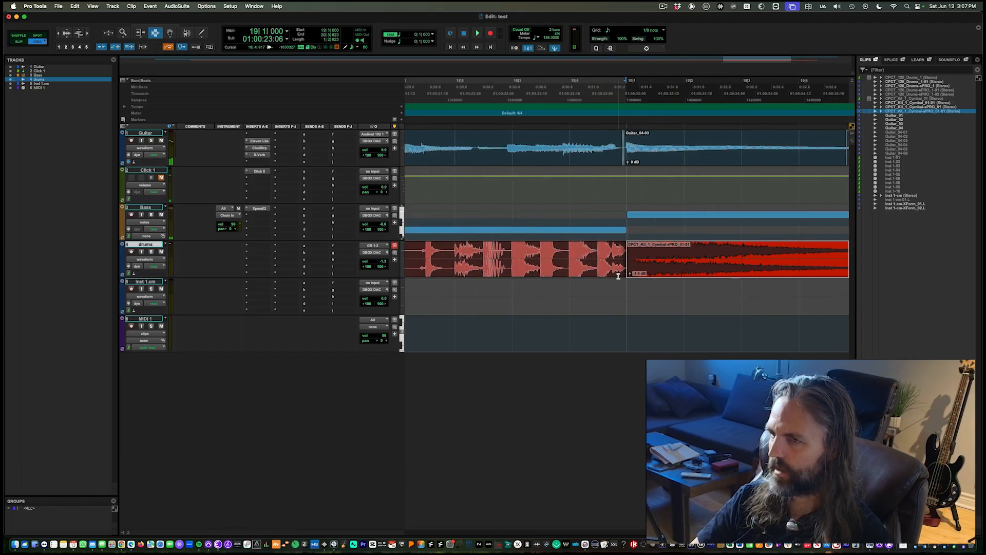
pyautogui.press('super+bracketleft')
pyautogui.click(520, 254)
pyautogui.press('space')
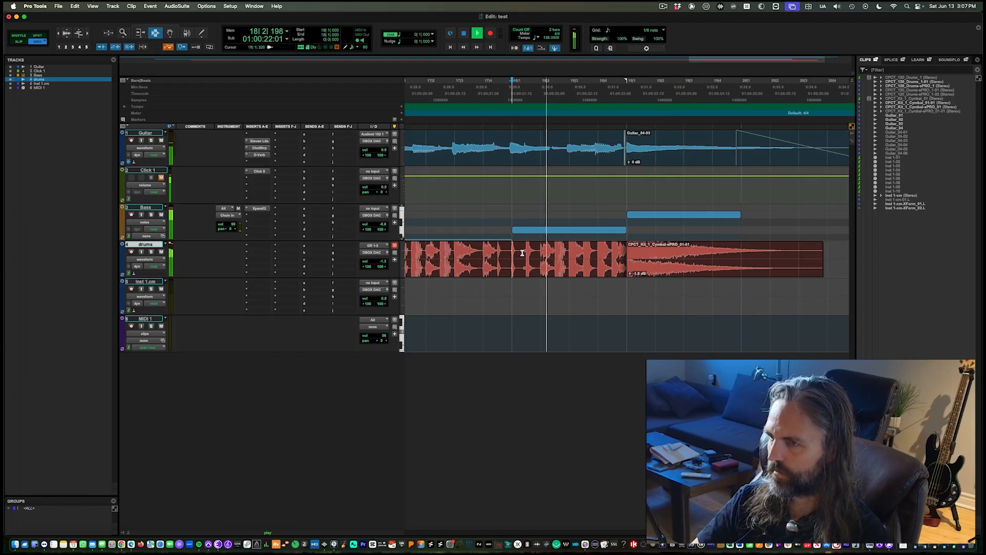
pyautogui.press('super+bracketleft')
pyautogui.press('super+bracketleft')
pyautogui.press('super+bracketleft')
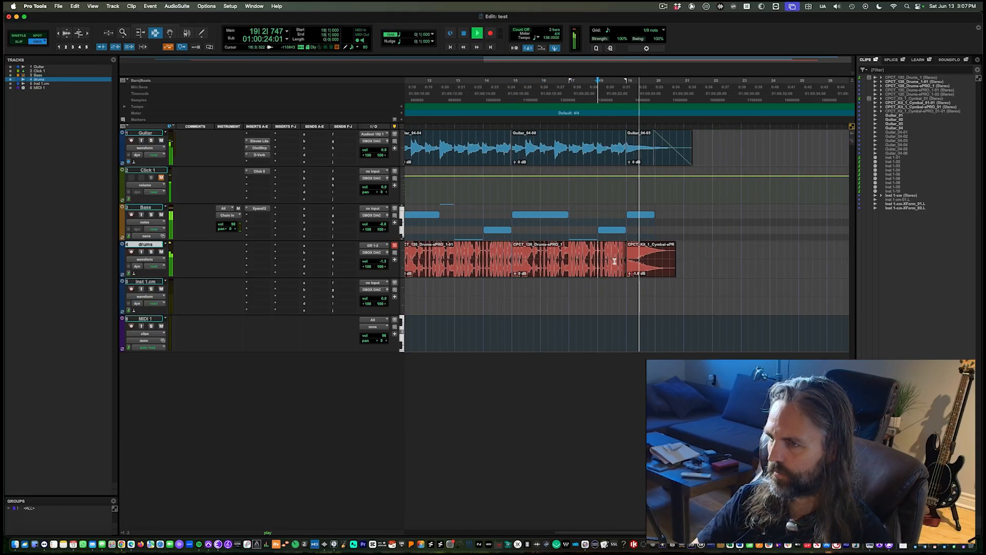
pyautogui.press('space')
# Commit the Bass MIDI from bar 3 past its last note to an audio track, offline, making the source track inactive.
pyautogui.press('super+bracketleft')
pyautogui.click(469, 261)
pyautogui.press('super+bracketright')
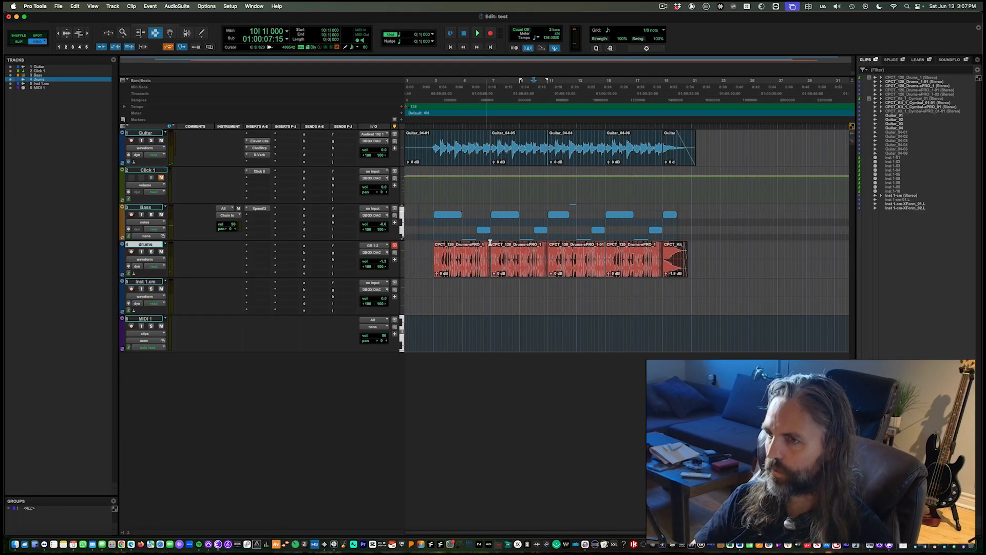
pyautogui.moveTo(436, 220); pyautogui.dragTo(687, 227)
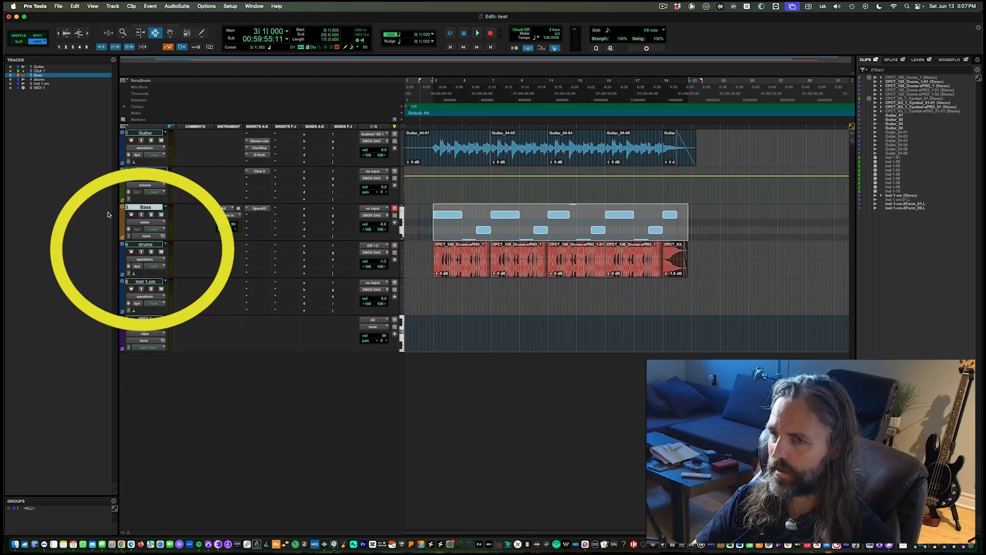
pyautogui.rightClick(137, 211)
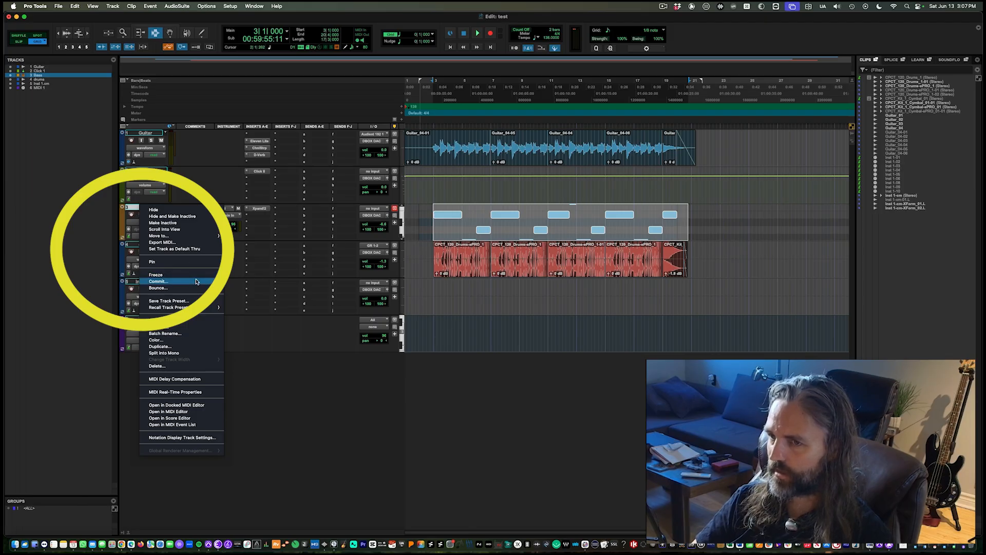
pyautogui.click(153, 281)
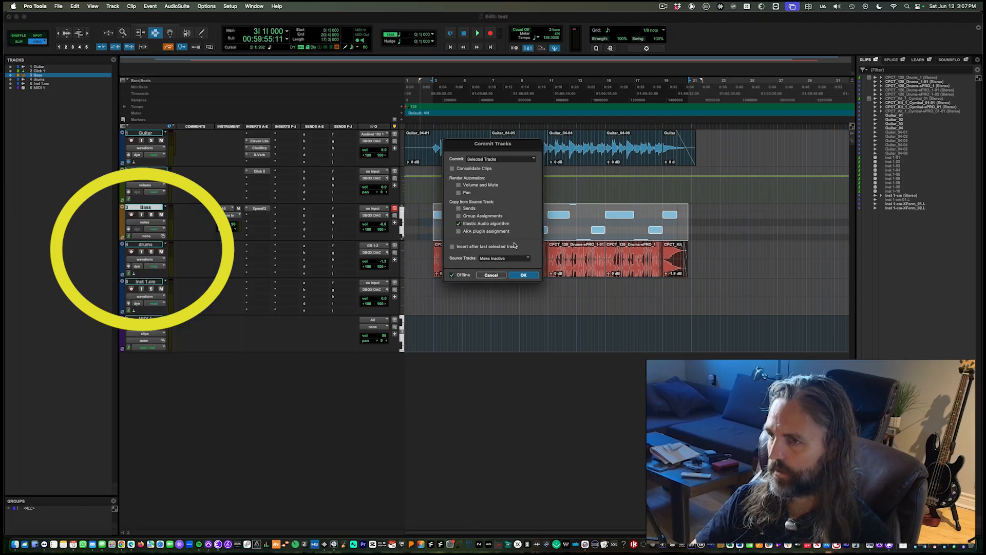
pyautogui.click(524, 275)
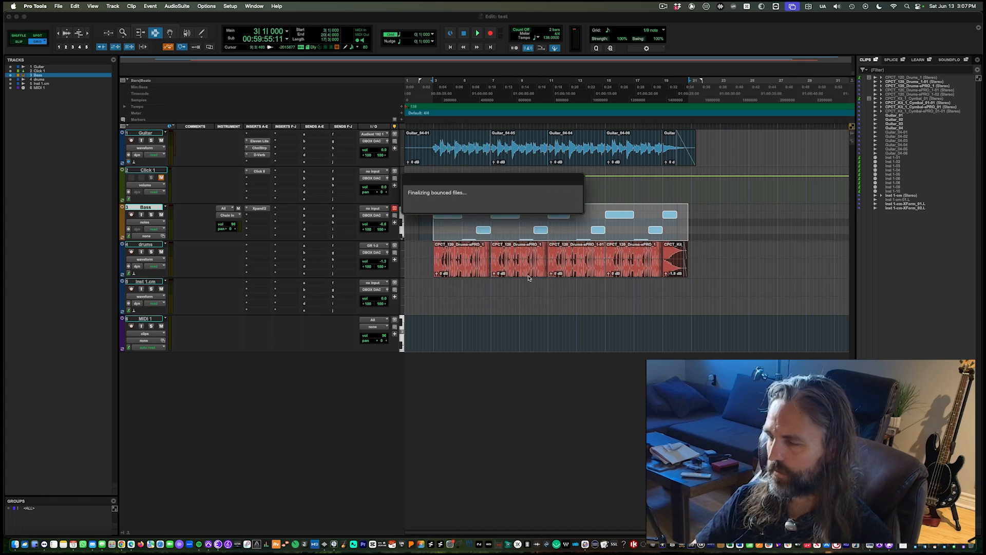
# Trim the start of the Bass.cm clip to bar 3 and add short fades at its beginning and end.
pyautogui.click(444, 257)
pyautogui.press('t')
pyautogui.press('t')
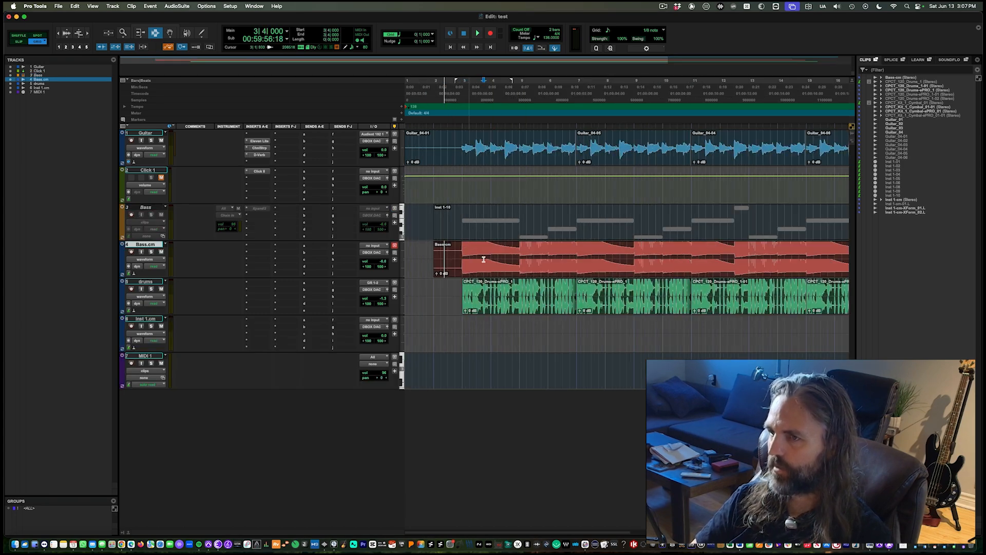
pyautogui.press('a')
pyautogui.moveTo(519, 261); pyautogui.dragTo(487, 262)
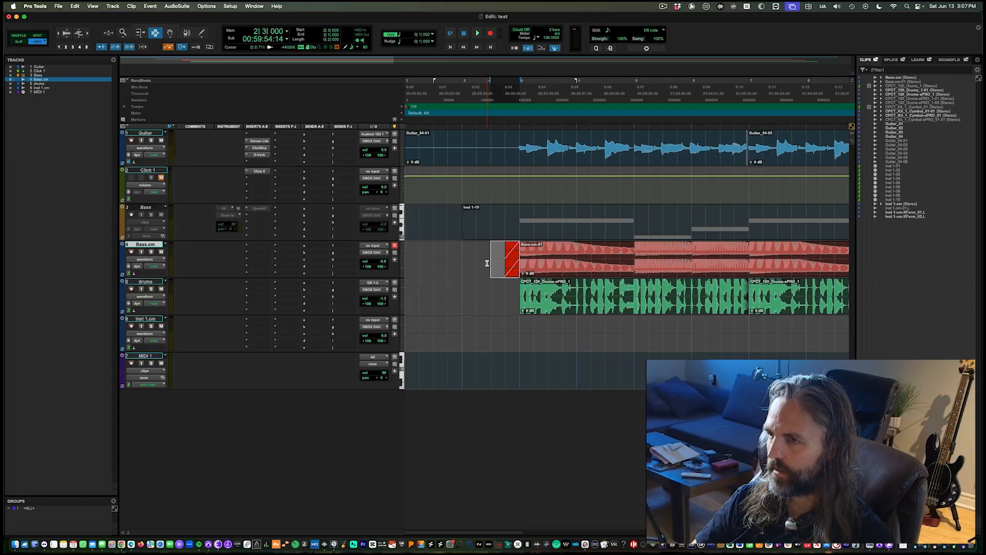
pyautogui.press('f')
pyautogui.press('Tab')
pyautogui.press('r')
pyautogui.press('Tab')
pyautogui.press('r')
pyautogui.press('r')
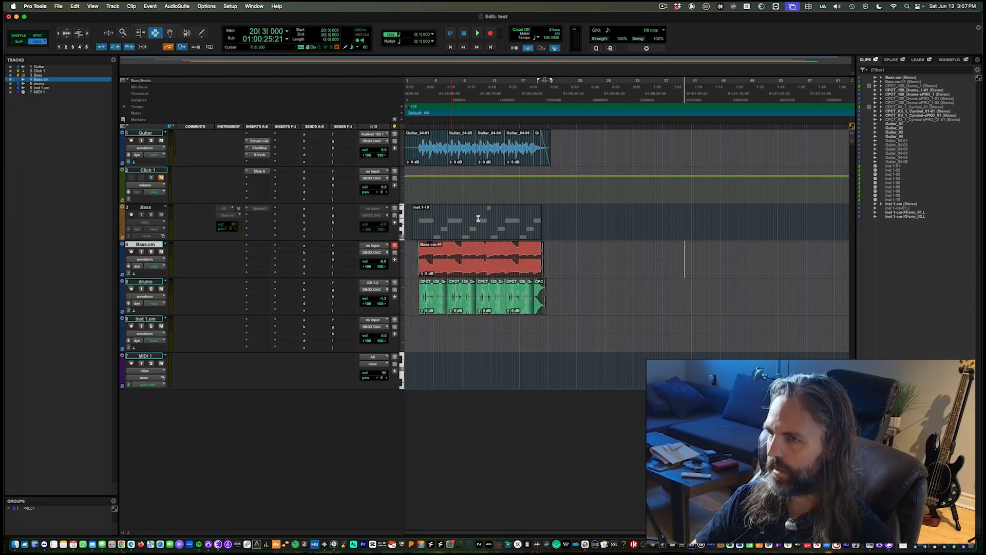
# Play the arrangement from just before bar 3 to check the committed bass, then stop playback.
pyautogui.click(453, 254)
pyautogui.press('t')
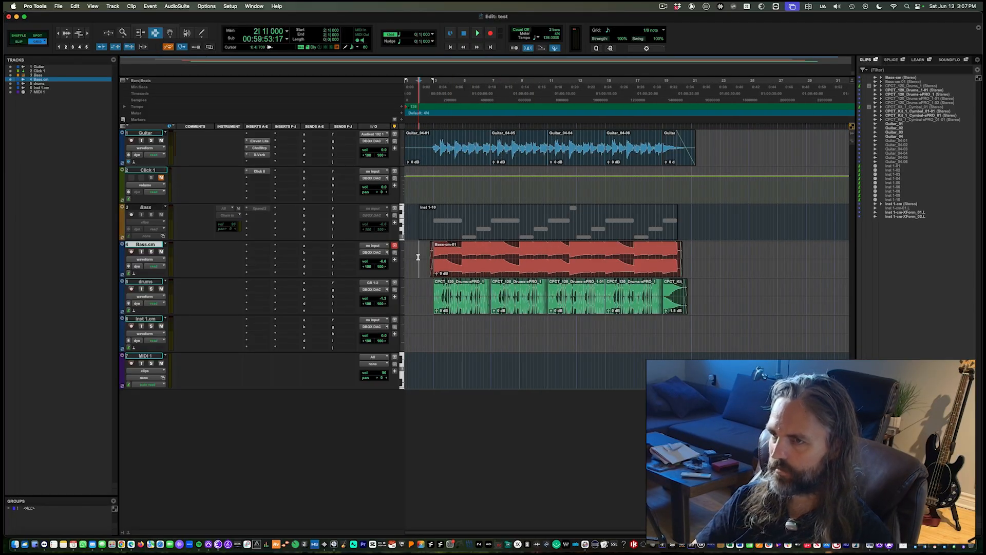
pyautogui.click(427, 266)
pyautogui.press('space')
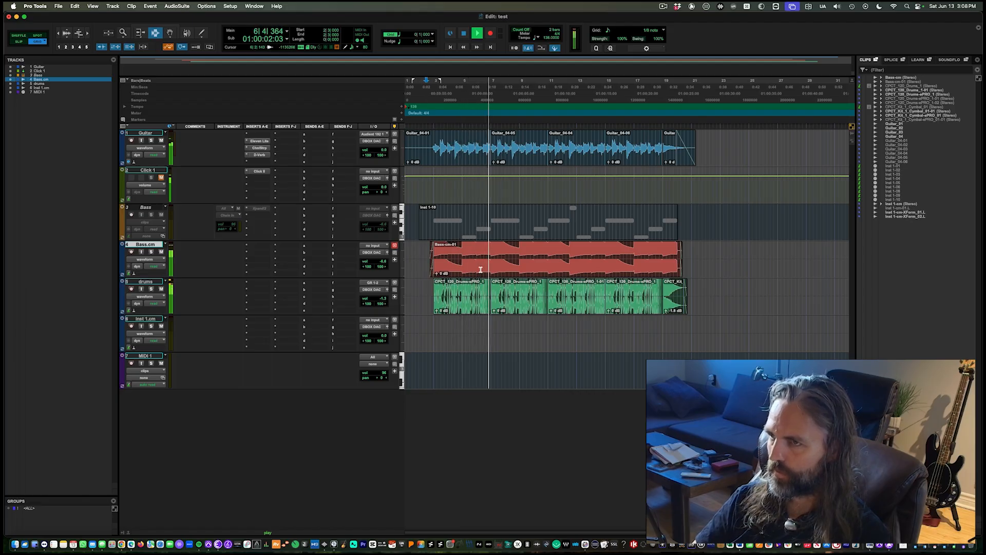
pyautogui.press('space')
pyautogui.click(535, 269)
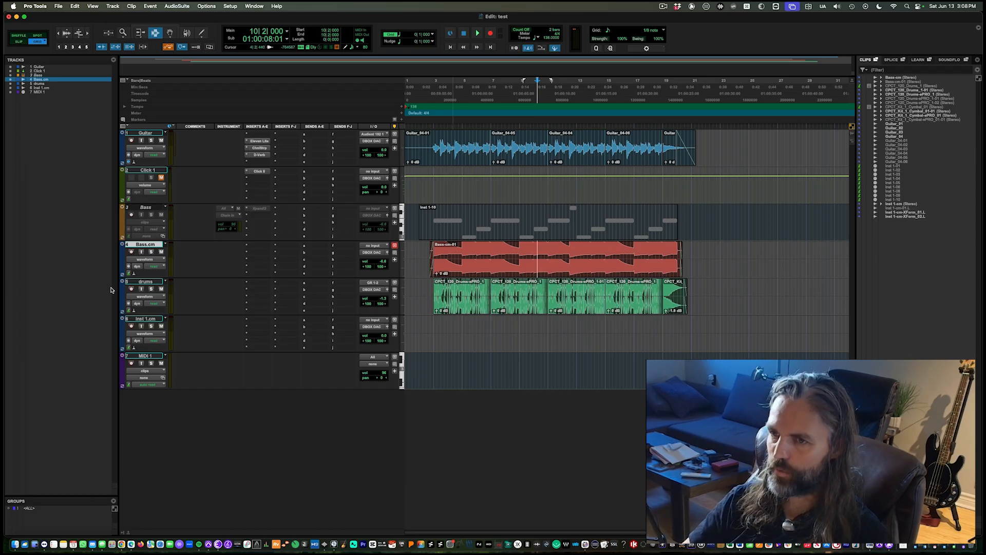
# Create one new stereo Master Fader track directly below the drums track.
pyautogui.click(131, 284)
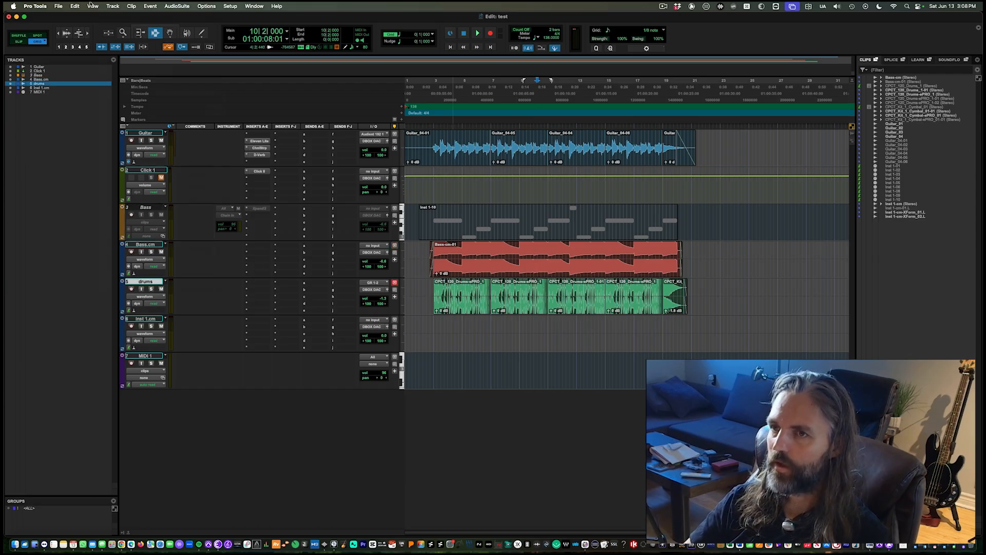
pyautogui.click(114, 6)
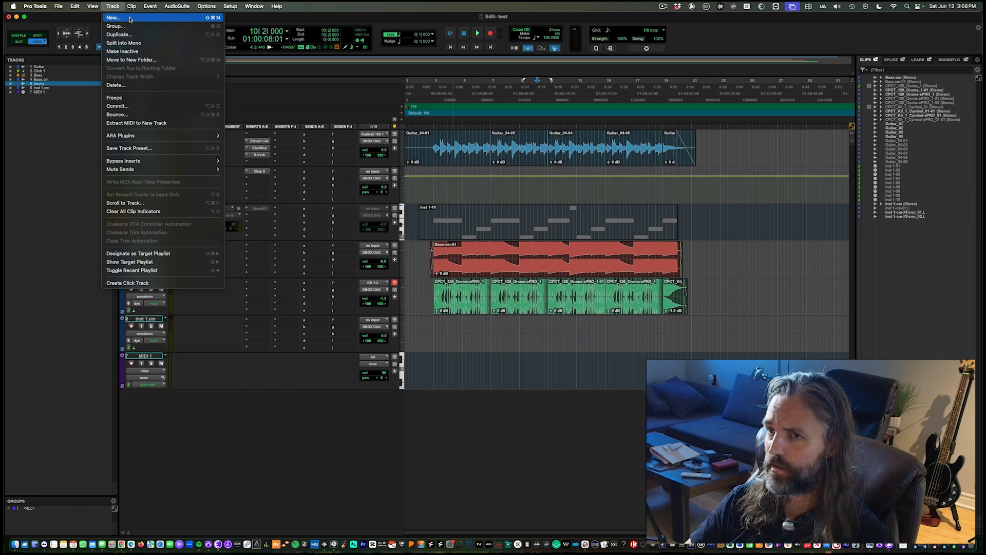
pyautogui.click(128, 18)
pyautogui.click(411, 192)
pyautogui.click(420, 202)
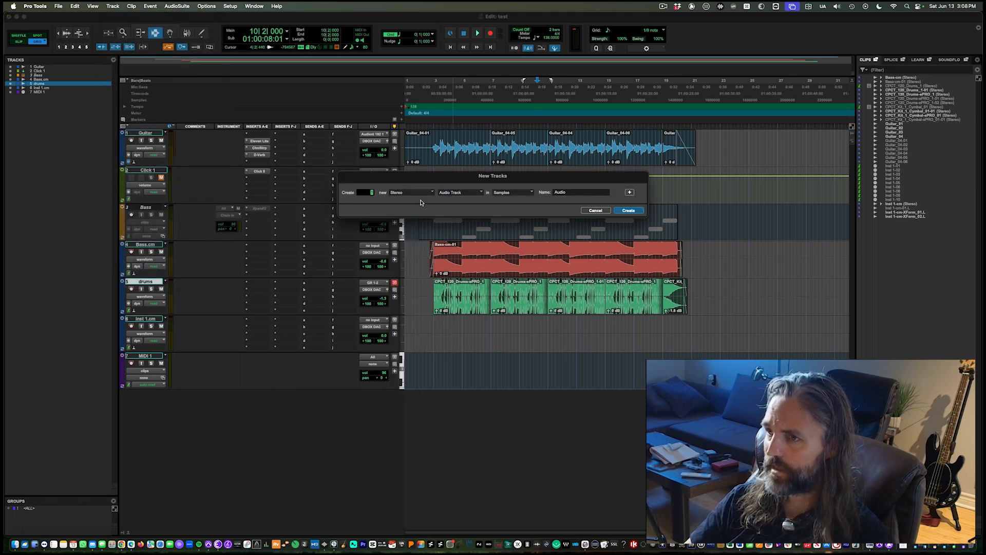
pyautogui.click(461, 194)
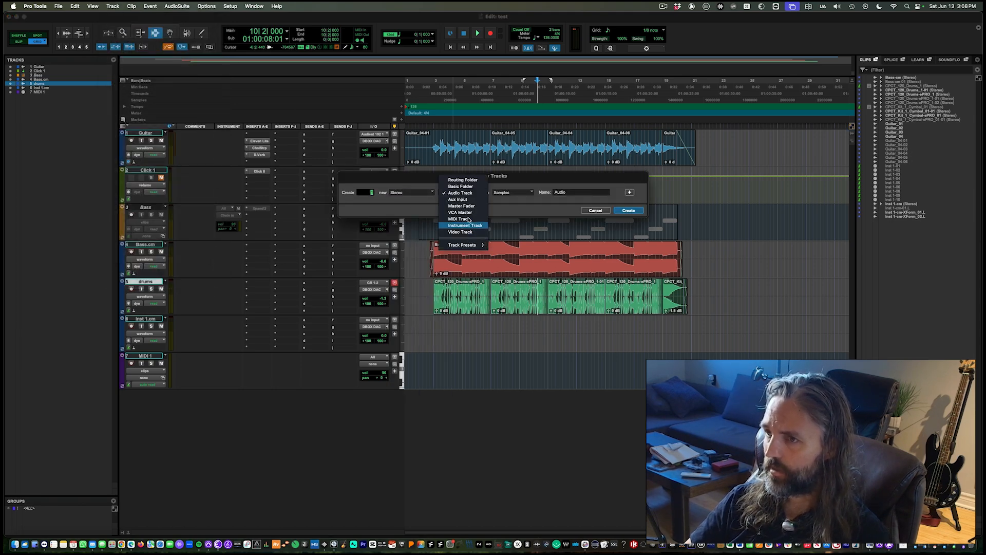
pyautogui.click(471, 207)
pyautogui.click(627, 210)
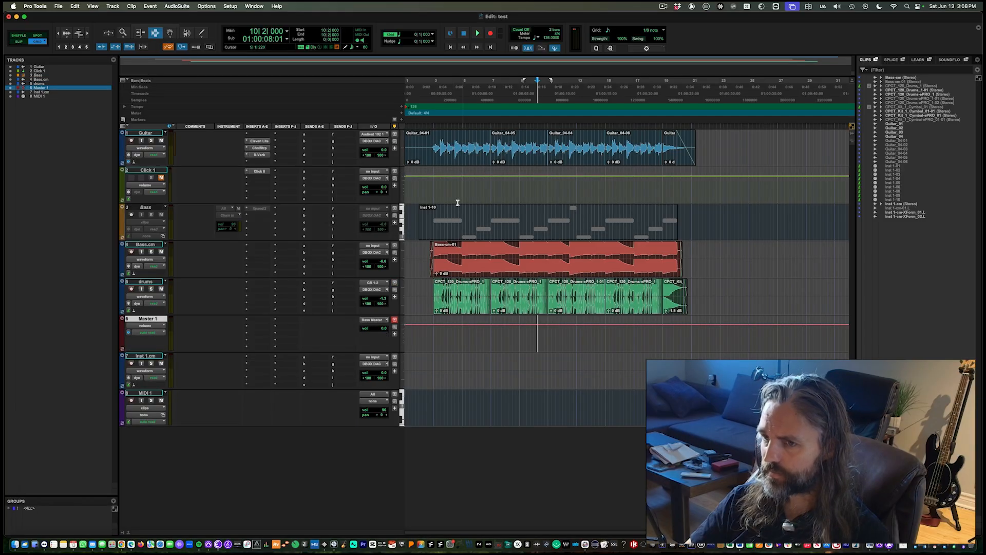
# Assign the Master 1 track to the DBOX DAC stereo output and move it below the MIDI 1 track.
pyautogui.click(375, 320)
pyautogui.click(374, 322)
pyautogui.click(374, 322)
pyautogui.click(280, 322)
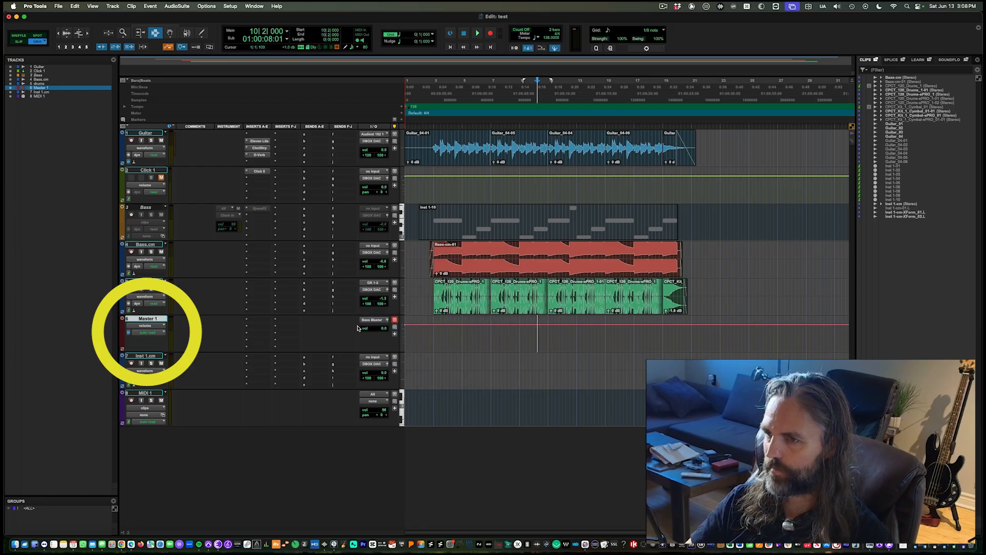
pyautogui.click(375, 322)
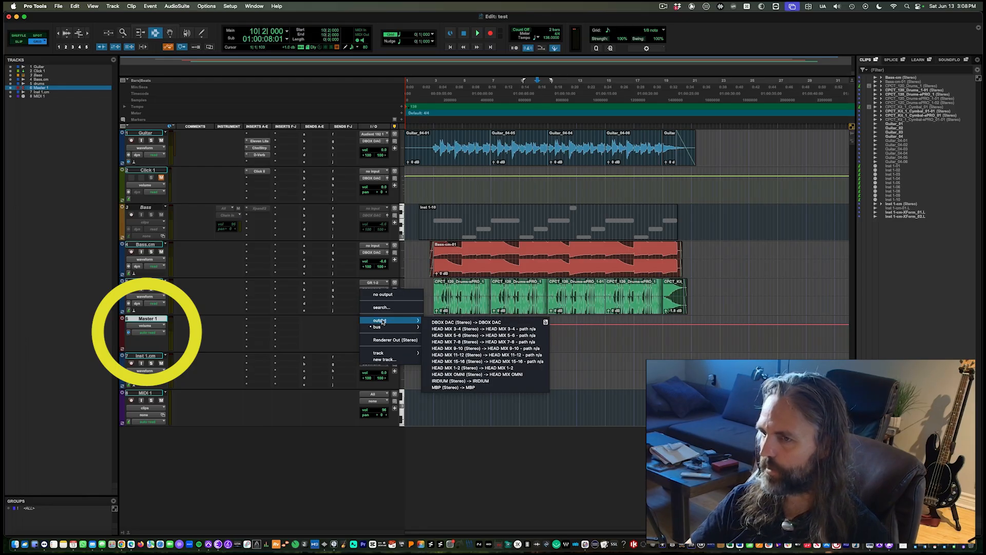
pyautogui.click(455, 322)
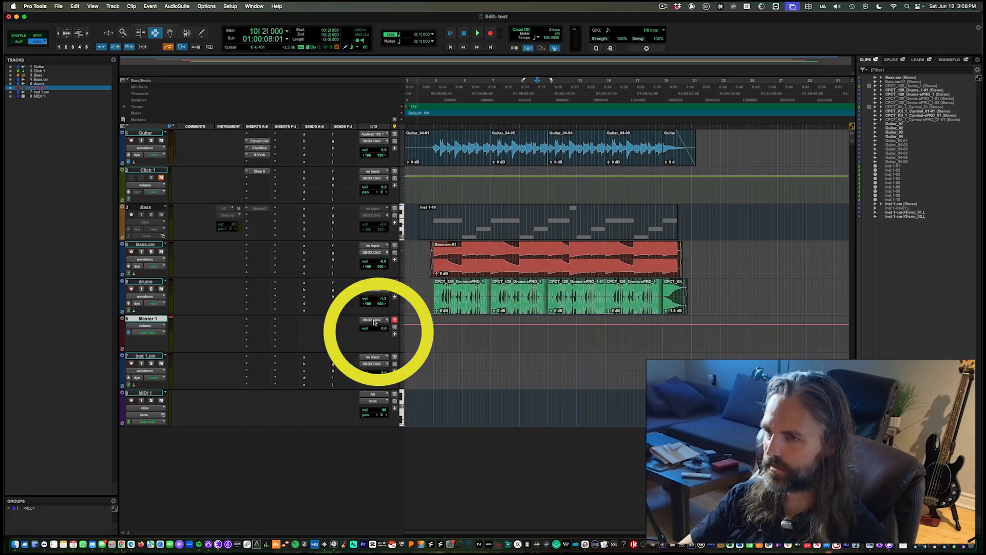
pyautogui.moveTo(140, 319); pyautogui.dragTo(175, 419)
# Play briefly from bar 5 beat 4 to check the level on the master track, then stop.
pyautogui.click(473, 281)
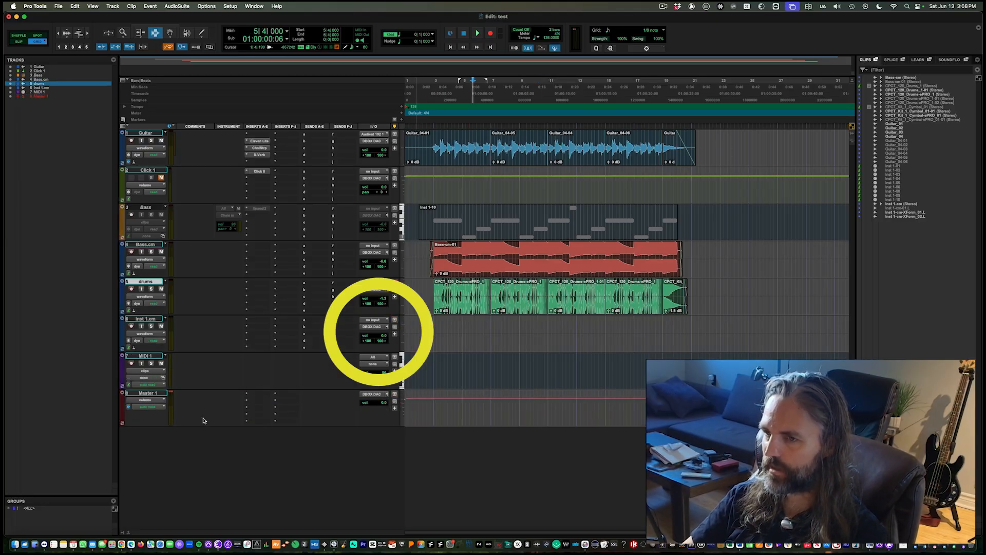
pyautogui.press('space')
pyautogui.press('space')
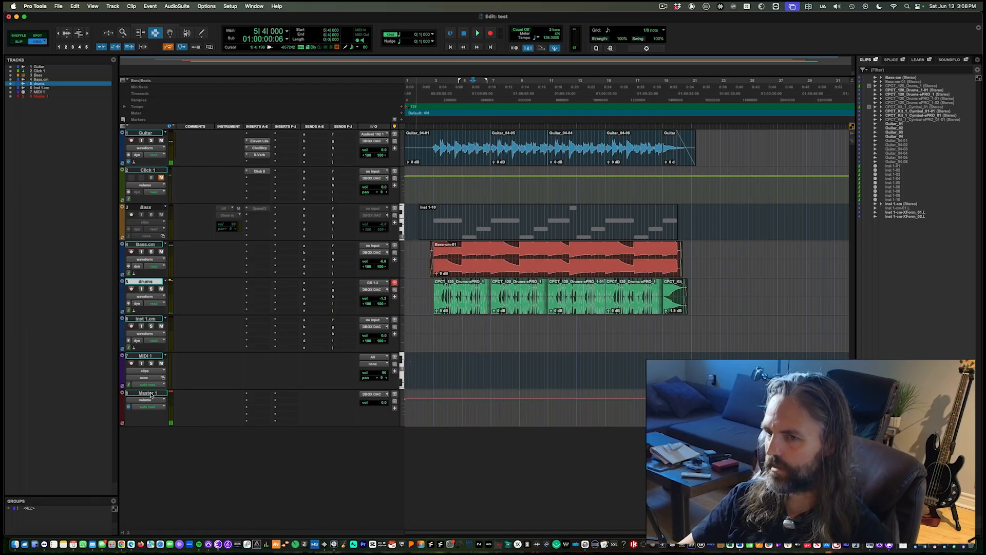
# Insert the stereo Maxim dynamics plugin on the Master 1 track.
pyautogui.click(251, 403)
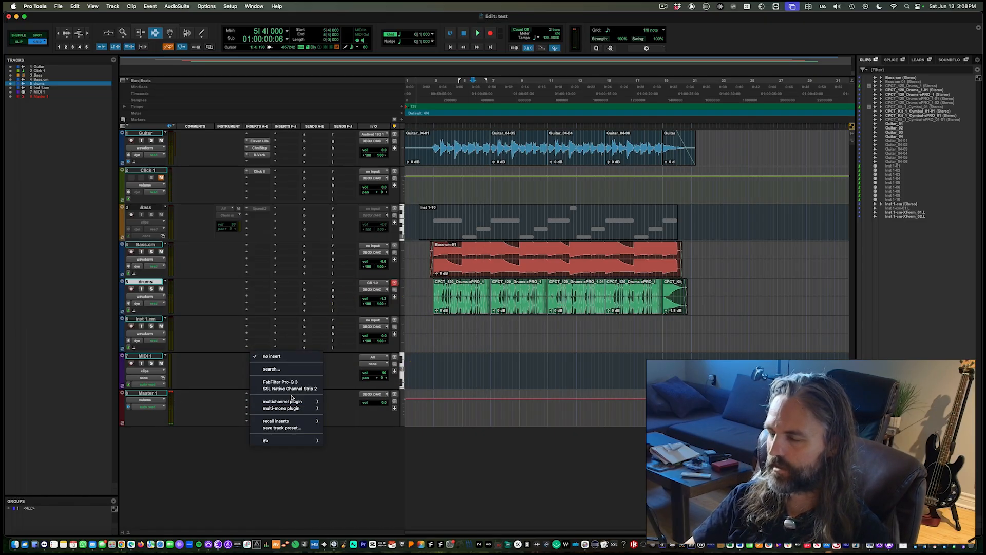
pyautogui.moveTo(291, 402)
pyautogui.moveTo(344, 410)
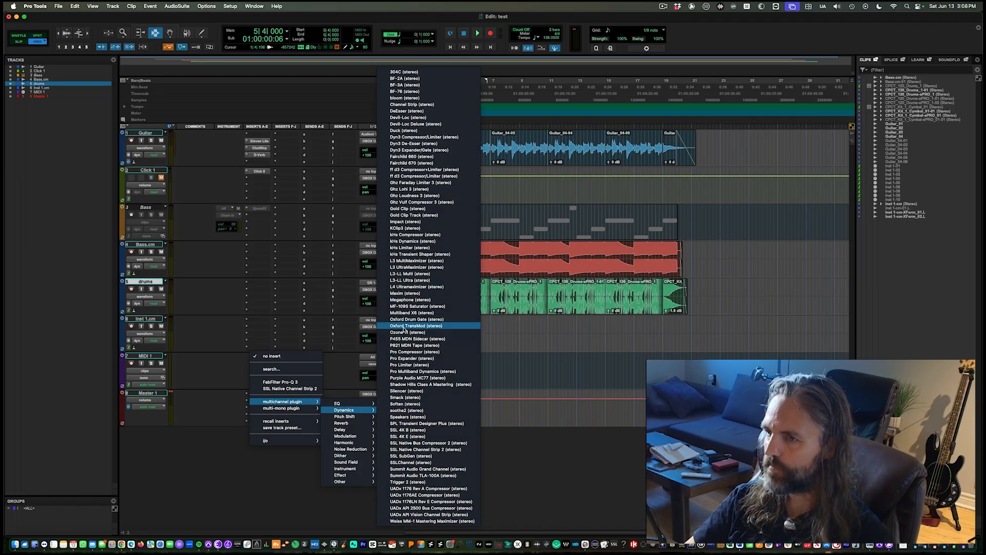
pyautogui.click(406, 293)
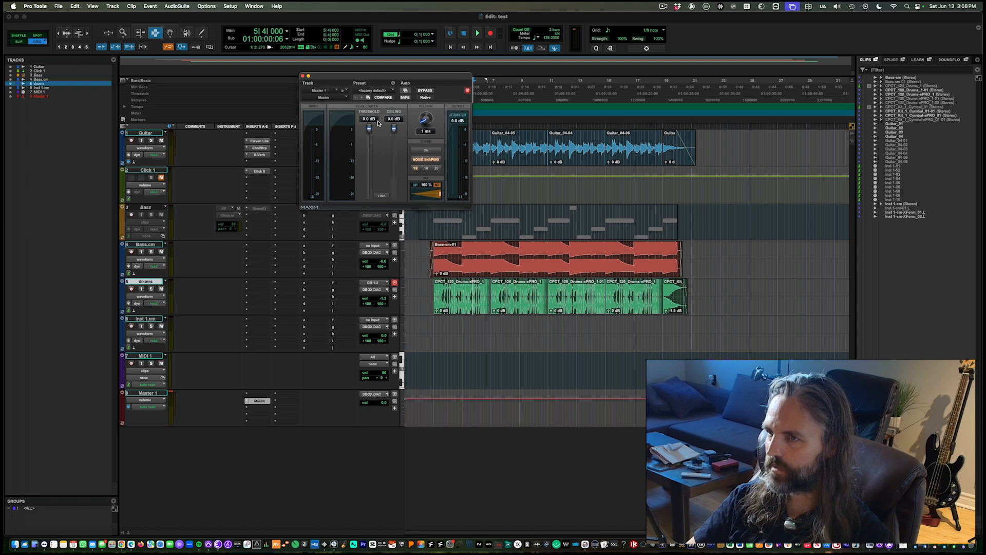
# Set Maxim's threshold to about -3.7 dB and its ceiling to about -0.8 dB during playback, then stop.
pyautogui.press('space')
pyautogui.moveTo(369, 130); pyautogui.dragTo(394, 133)
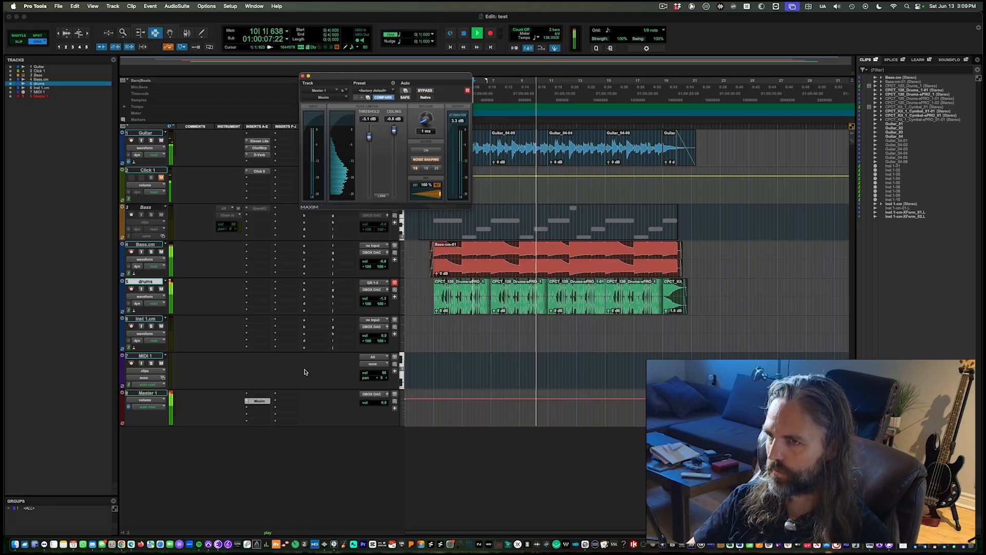
pyautogui.moveTo(370, 136); pyautogui.dragTo(375, 137)
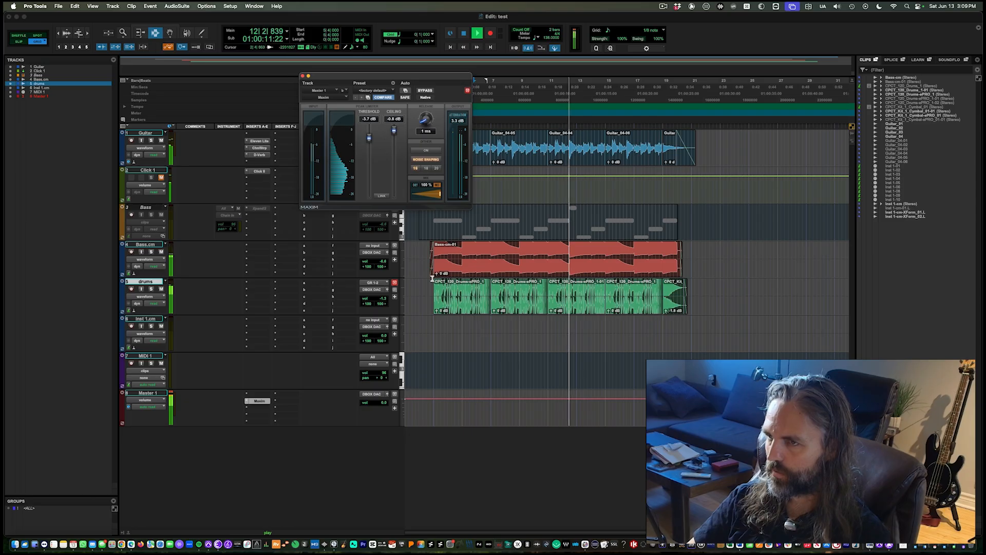
pyautogui.press('space')
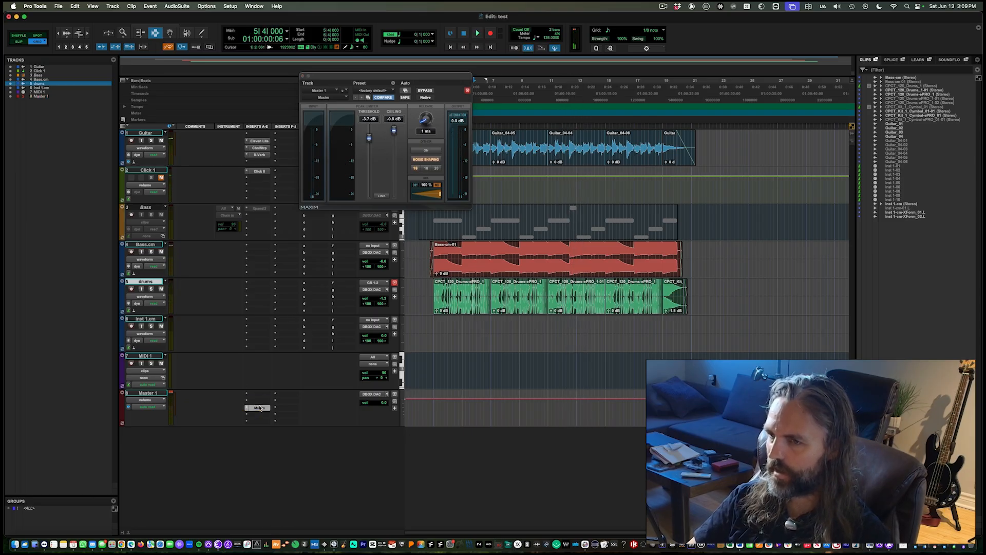
# Move Maxim down one insert slot on Master 1 and insert a stereo EQ3 7-Band above it.
pyautogui.click(259, 407)
pyautogui.moveTo(291, 402)
pyautogui.moveTo(344, 410)
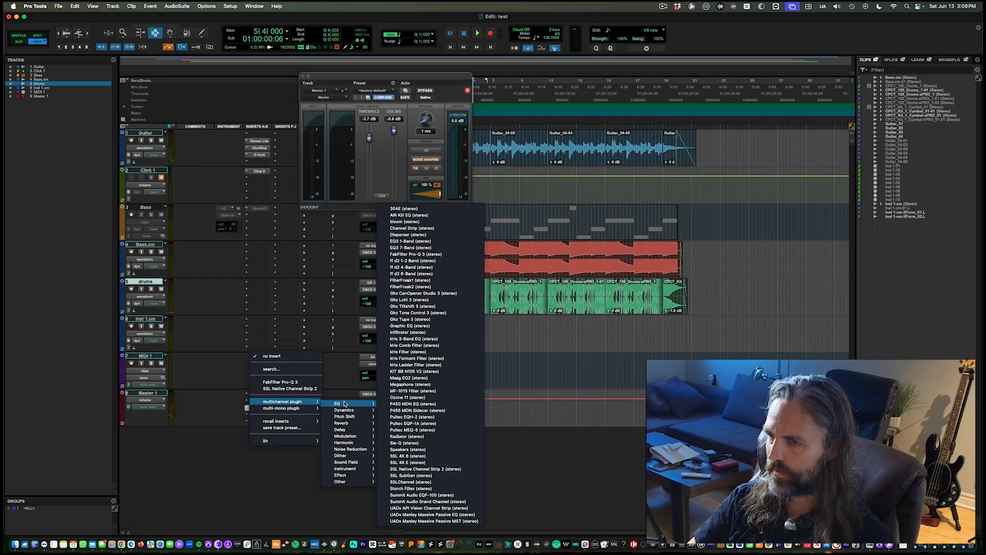
pyautogui.click(421, 248)
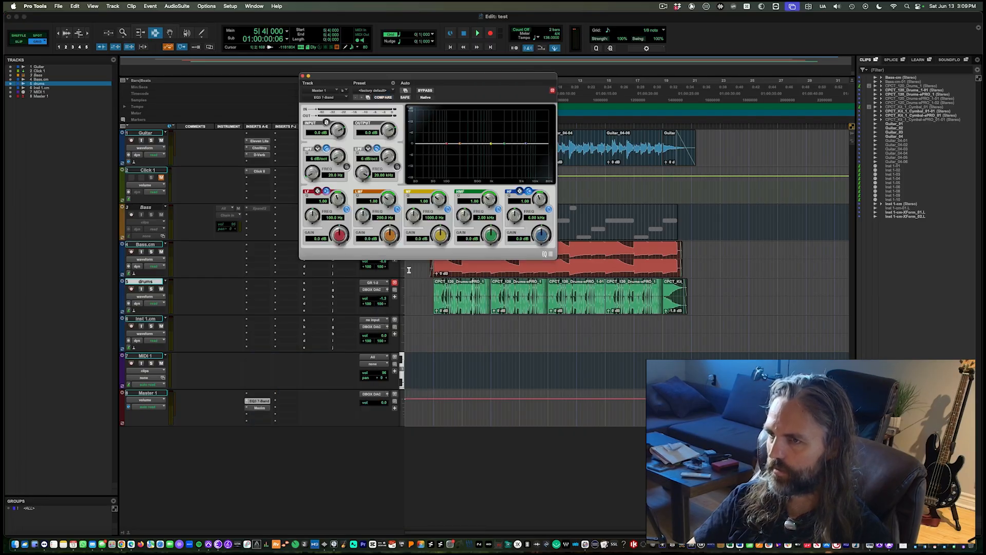
# Boost the master EQ's high-frequency band by about 1.5 dB at 3.93 kHz during playback, then stop.
pyautogui.press('space')
pyautogui.moveTo(525, 143)
pyautogui.mouseDown()
pyautogui.moveTo(520, 131)
pyautogui.moveTo(517, 143)
pyautogui.mouseUp()
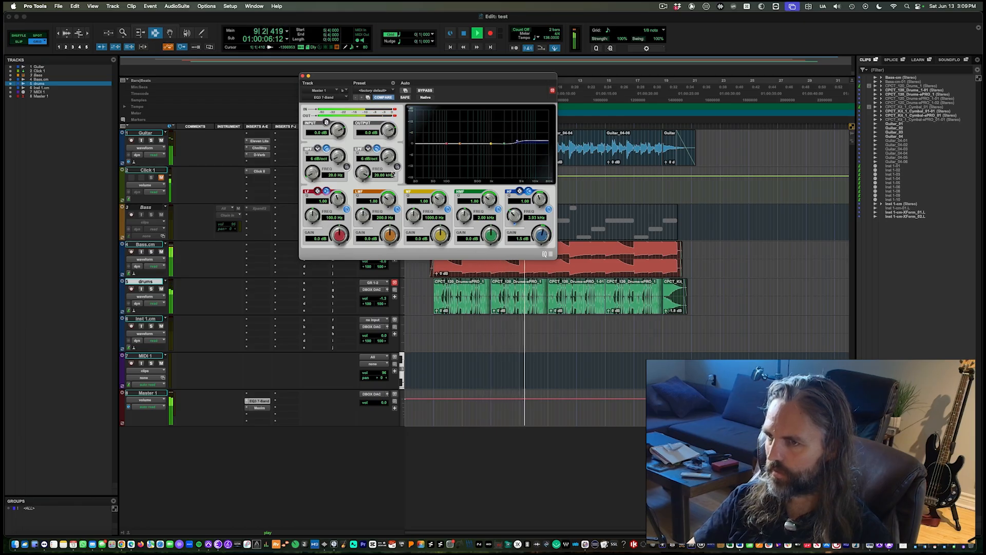
pyautogui.press('space')
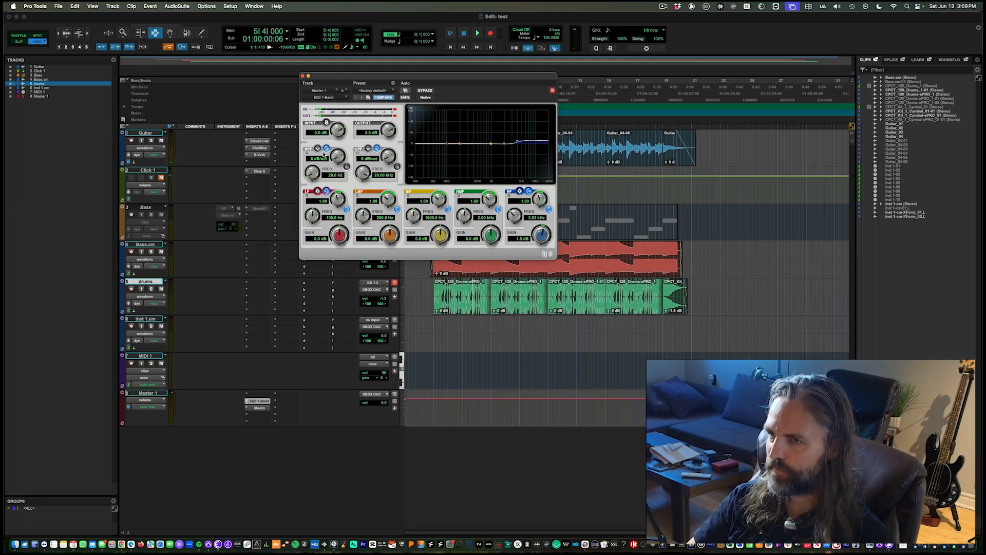
# Enable the master EQ's high-pass filter at 24 dB/oct around 40 Hz and cut the low-mid band about 2.6 dB near 315 Hz.
pyautogui.click(347, 168)
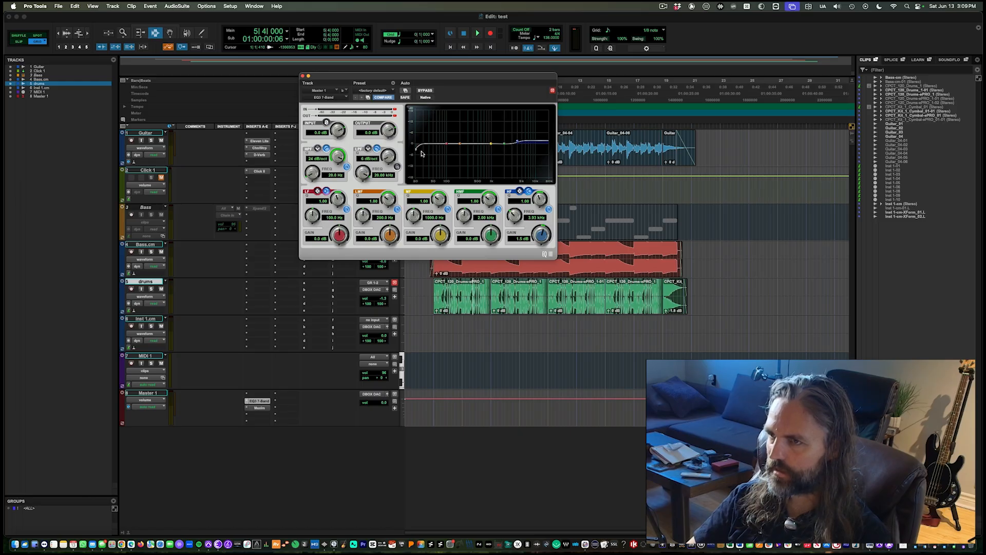
pyautogui.moveTo(419, 151); pyautogui.dragTo(468, 148)
pyautogui.press('space')
pyautogui.press('space')
# Play the song and bypass the master EQ briefly to compare the sound, then re-enable it.
pyautogui.press('space')
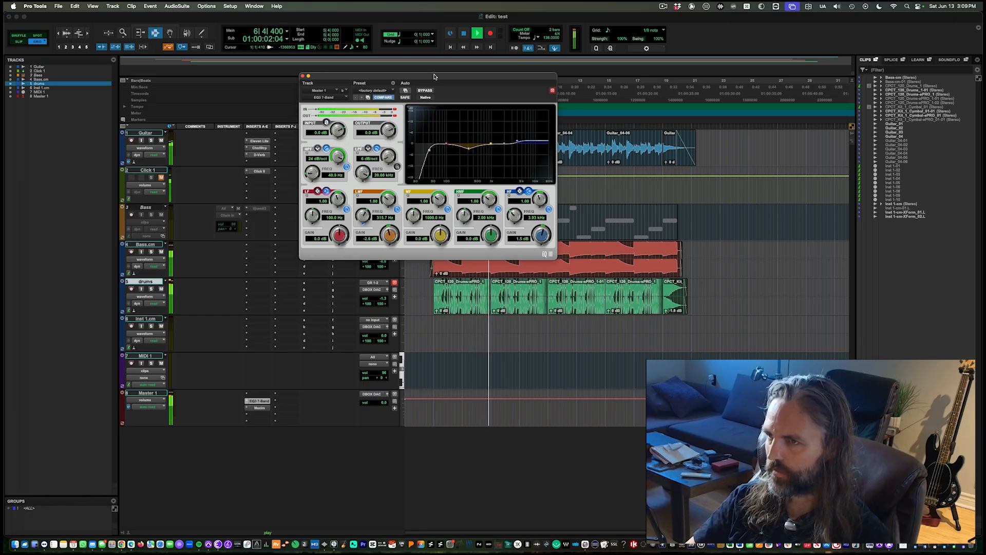
pyautogui.click(424, 91)
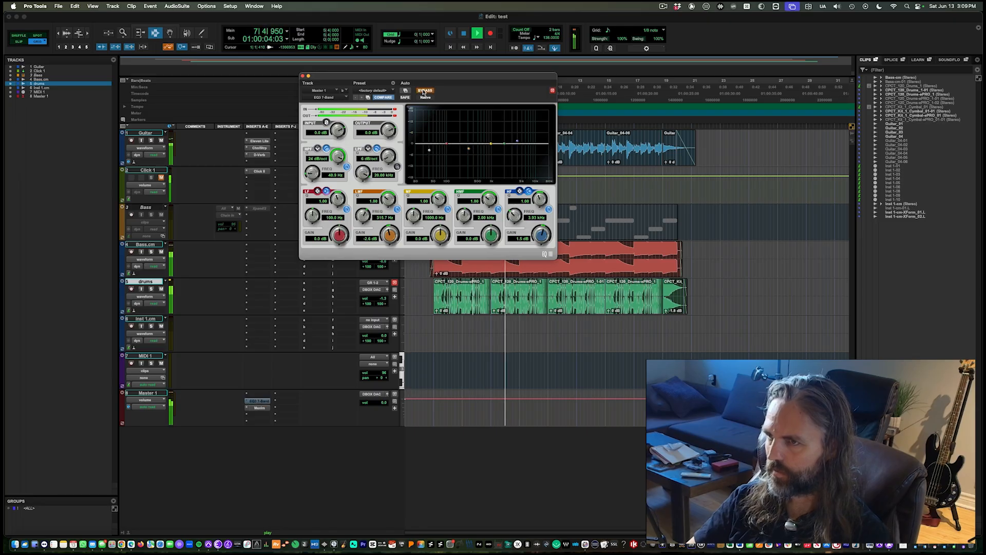
pyautogui.click(425, 91)
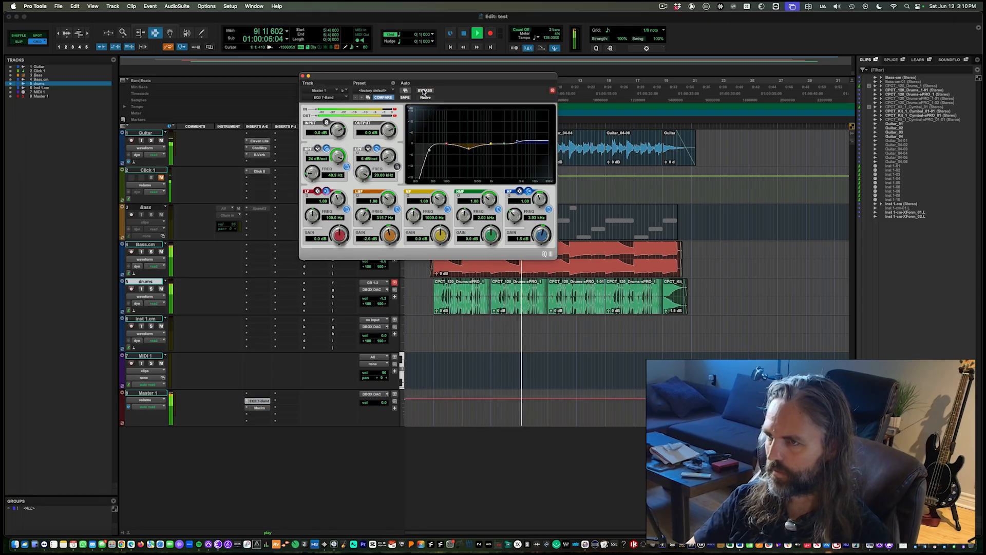
# Play the song again with the master EQ active, close the EQ window and stop playback.
pyautogui.press('space')
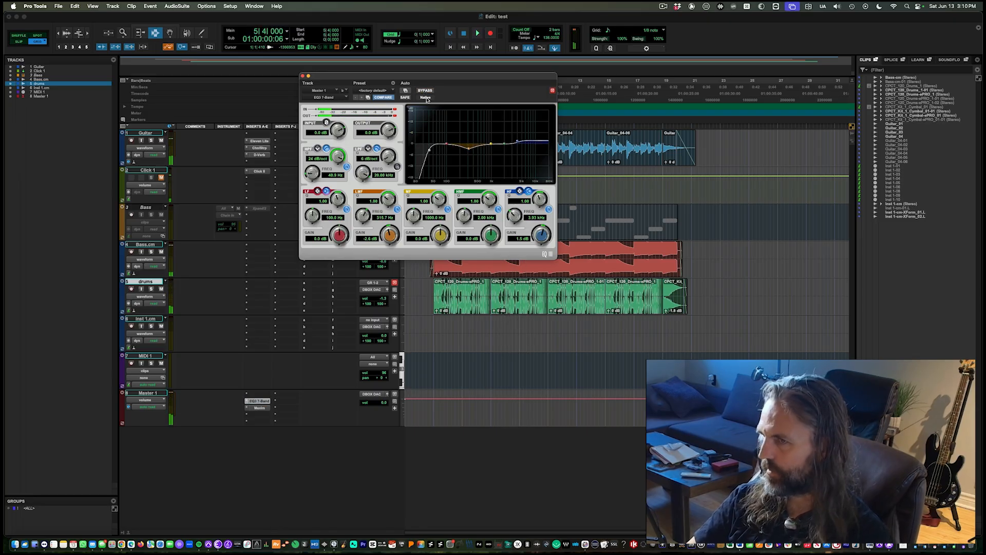
pyautogui.press('space')
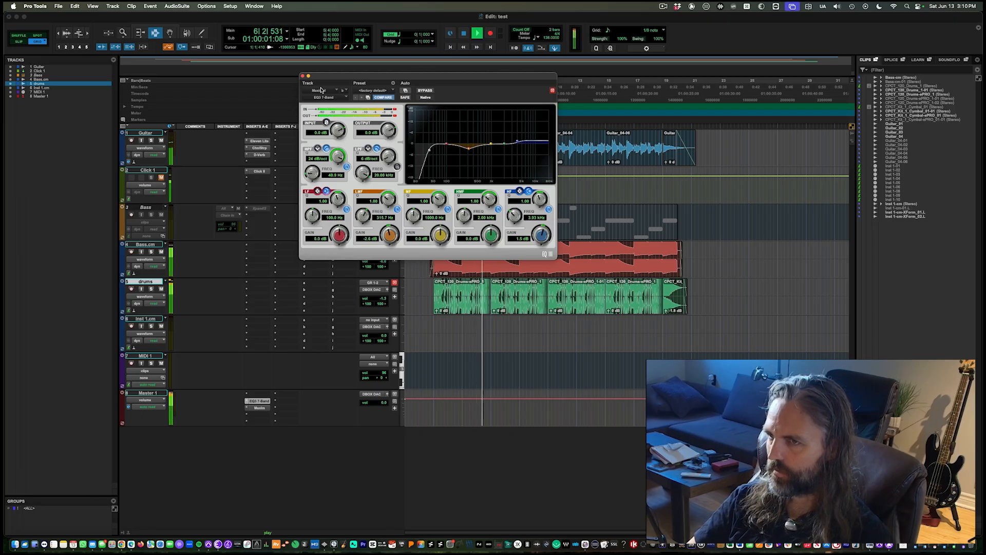
pyautogui.click(303, 76)
pyautogui.press('space')
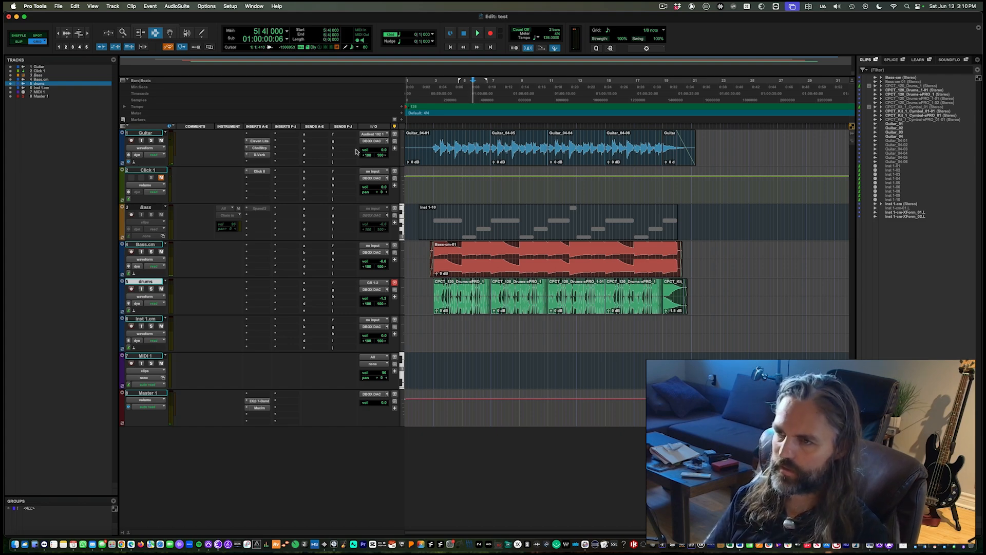
# Examine the start of the bass clip and briefly play the session from the beginning to hear the lead-in.
pyautogui.click(441, 251)
pyautogui.press('t')
pyautogui.press('t')
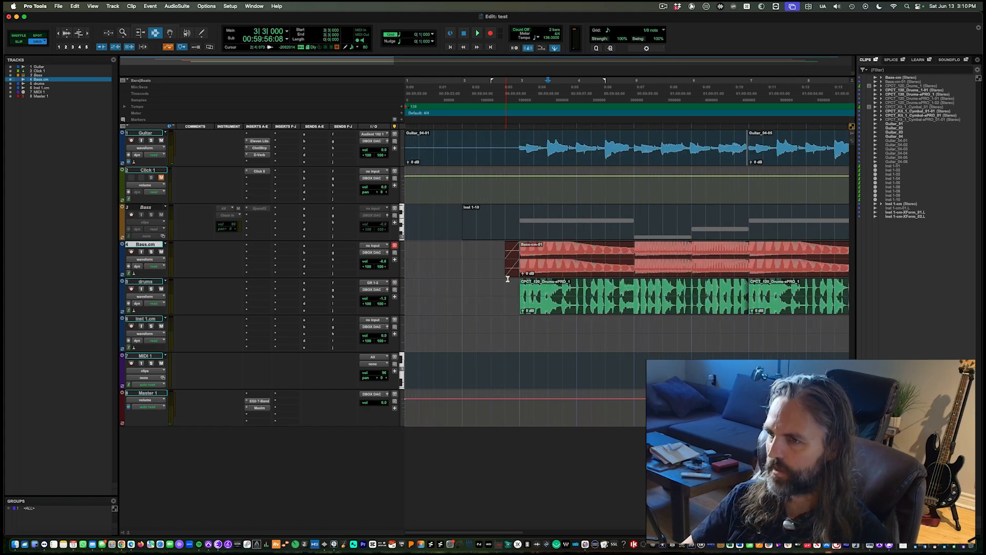
pyautogui.click(531, 319)
pyautogui.press('r')
pyautogui.click(452, 326)
pyautogui.moveTo(455, 326); pyautogui.dragTo(459, 326)
pyautogui.press('Return')
pyautogui.press('space')
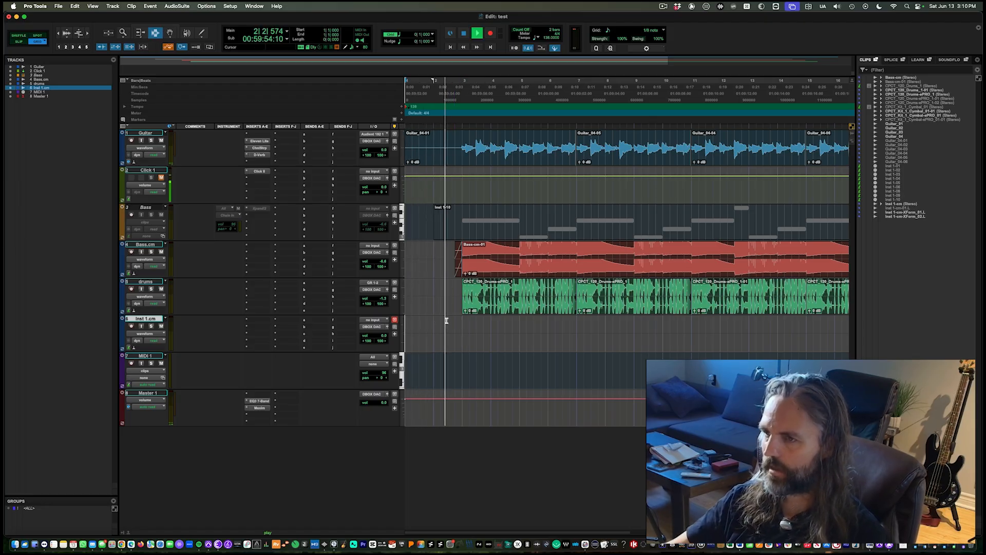
pyautogui.press('space')
# Select the song range on the Inst 1.cm track from bar 3 to the end of the guitar fade and audition its start.
pyautogui.press('r')
pyautogui.moveTo(691, 325); pyautogui.dragTo(434, 329)
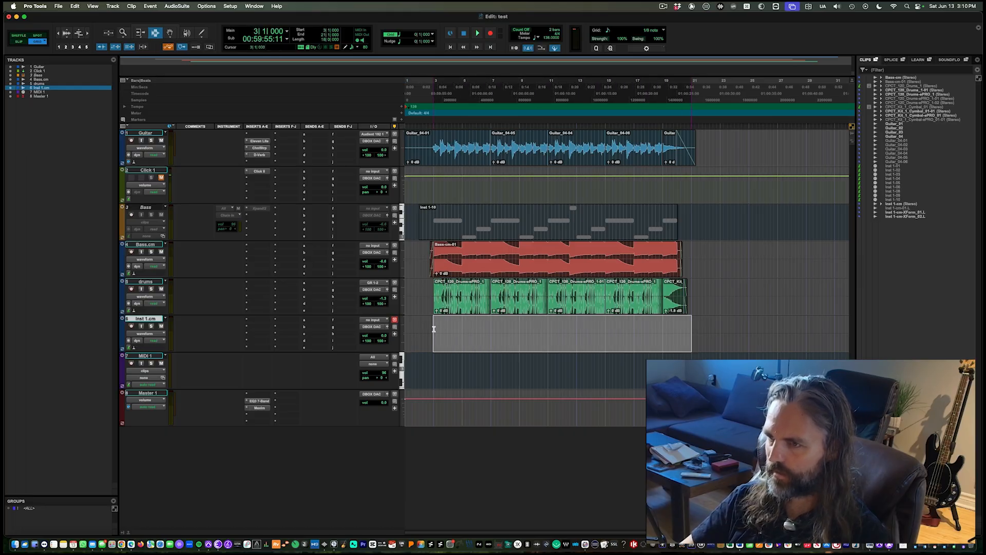
pyautogui.press('t')
pyautogui.press('t')
pyautogui.press('t')
pyautogui.press('space')
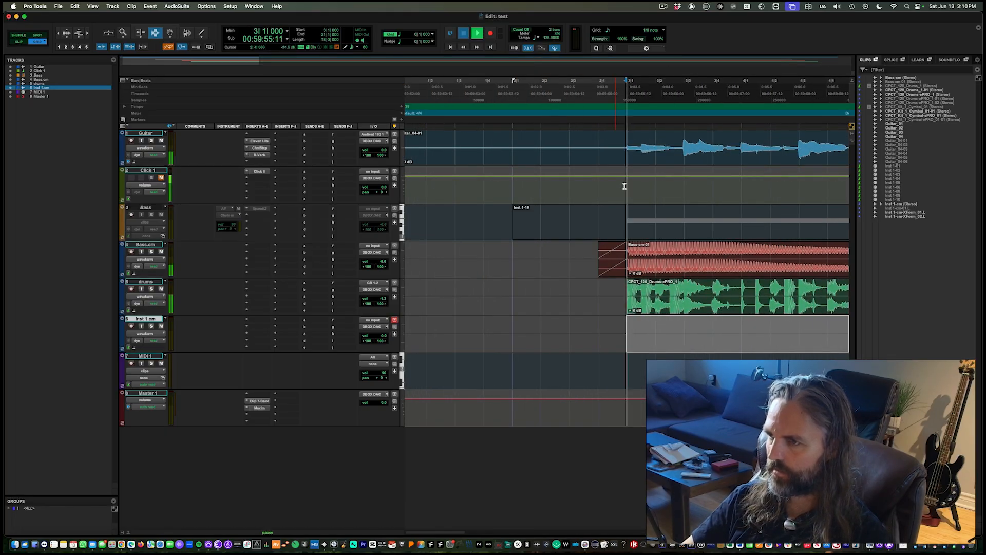
pyautogui.press('space')
# Extend the start of the selection back to 2|4|000 to include the bass fade-in, and audition it.
pyautogui.moveTo(627, 85); pyautogui.dragTo(602, 86)
pyautogui.press('space')
pyautogui.press('r')
pyautogui.press('t')
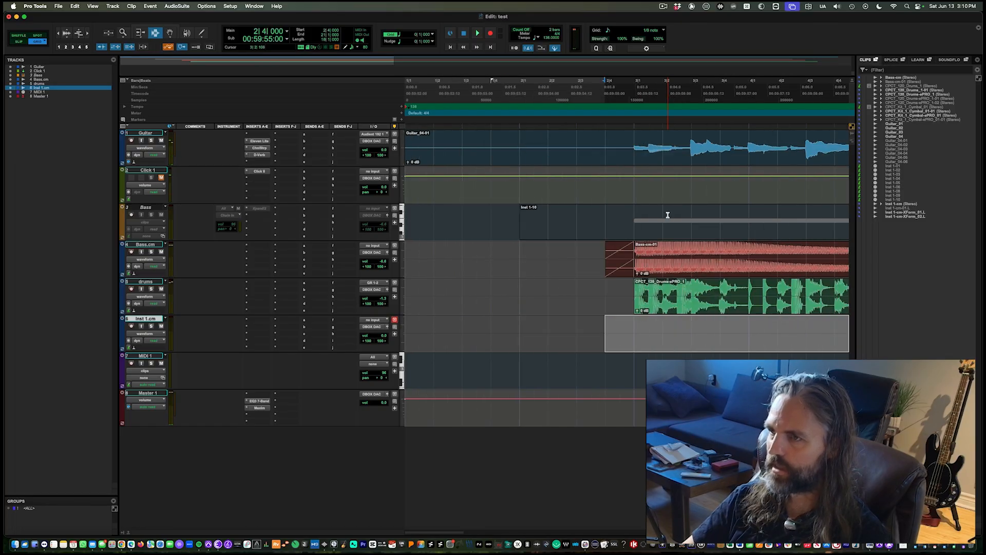
pyautogui.press('space')
pyautogui.press('r')
pyautogui.press('r')
pyautogui.press('r')
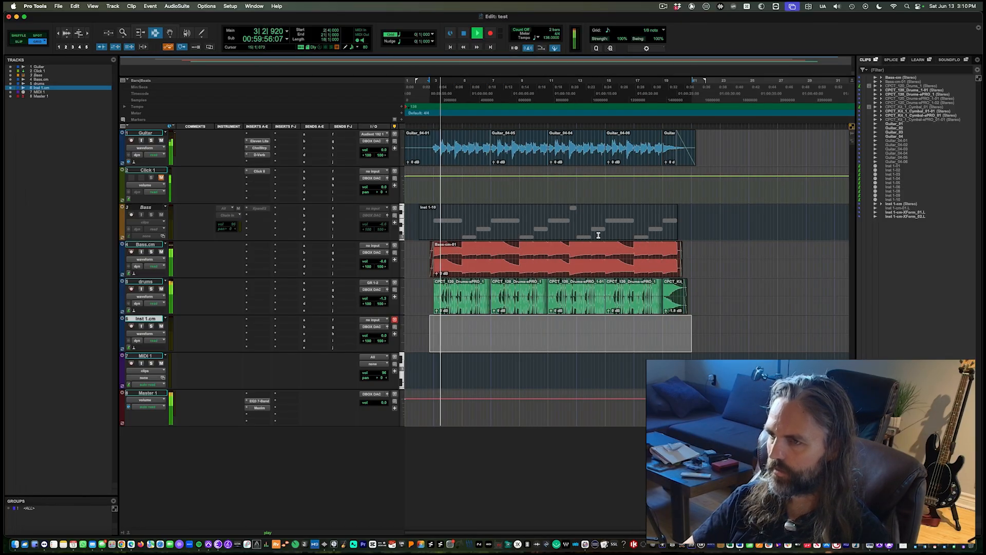
pyautogui.press('space')
pyautogui.press('t')
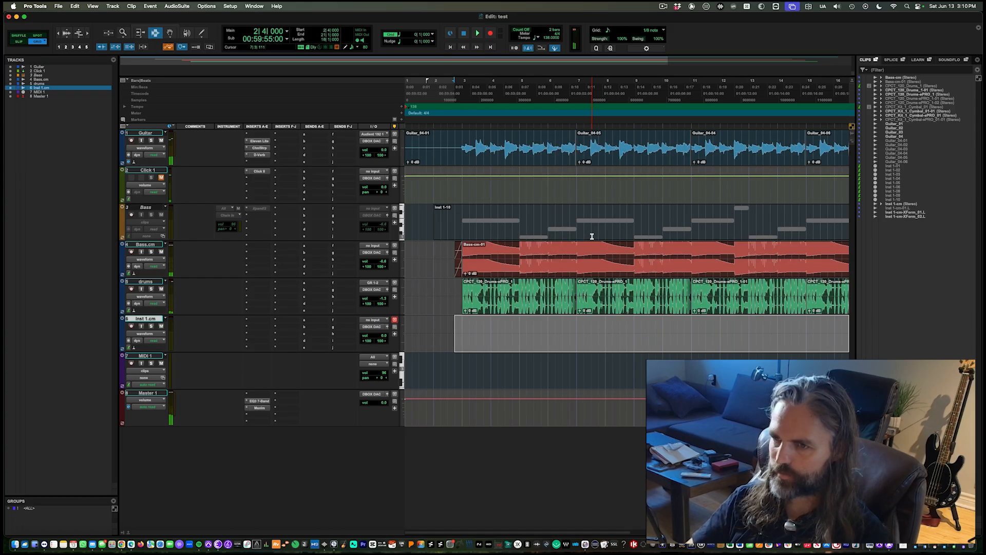
pyautogui.press('r')
# Select the Master 1 track over the same range, open Bounce Mix and set the export type to MP3.
pyautogui.click(143, 395)
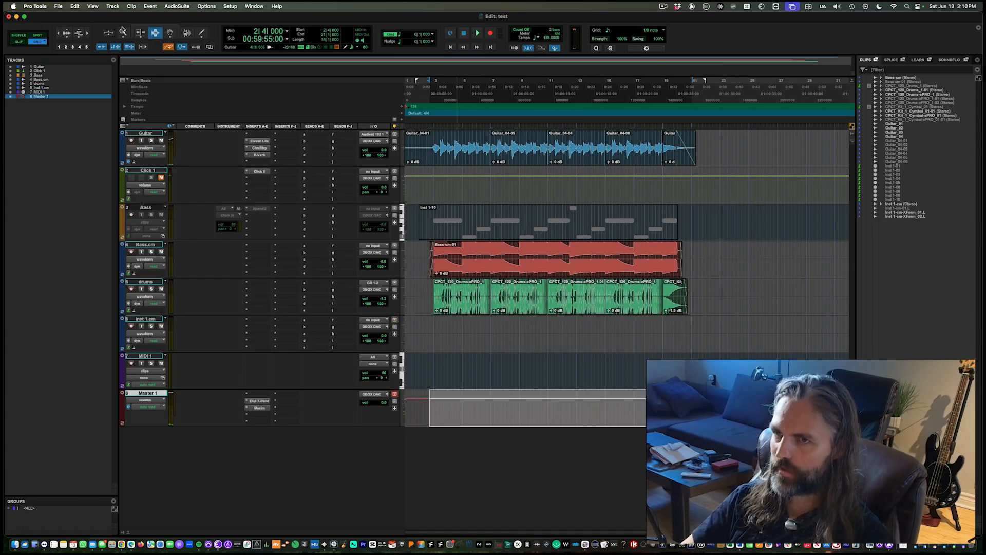
pyautogui.click(61, 6)
pyautogui.moveTo(105, 148)
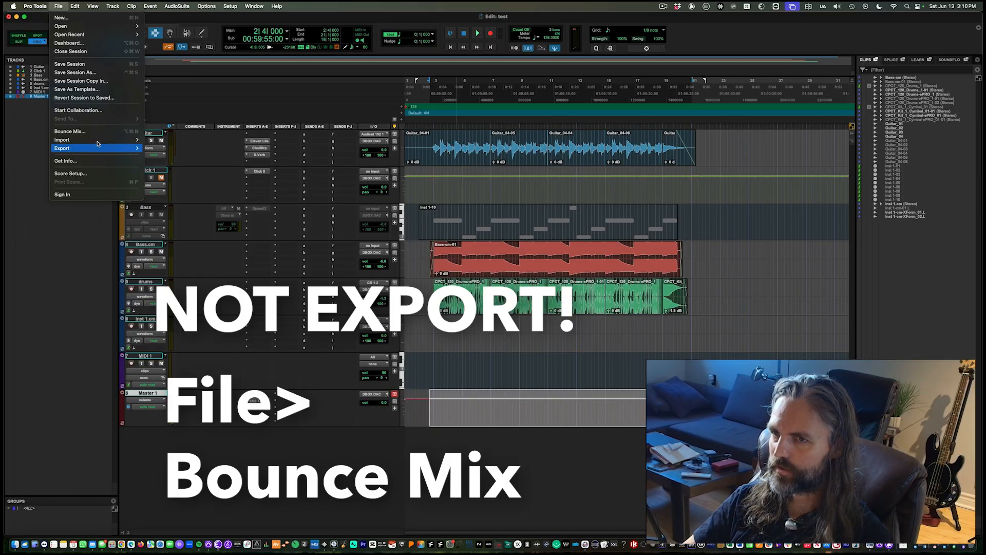
pyautogui.click(98, 134)
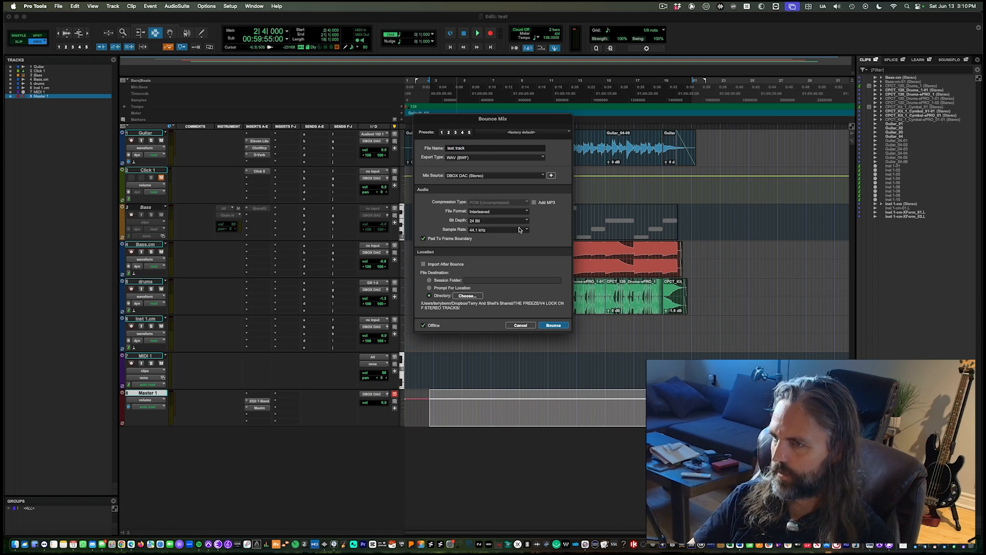
pyautogui.click(482, 223)
pyautogui.click(536, 212)
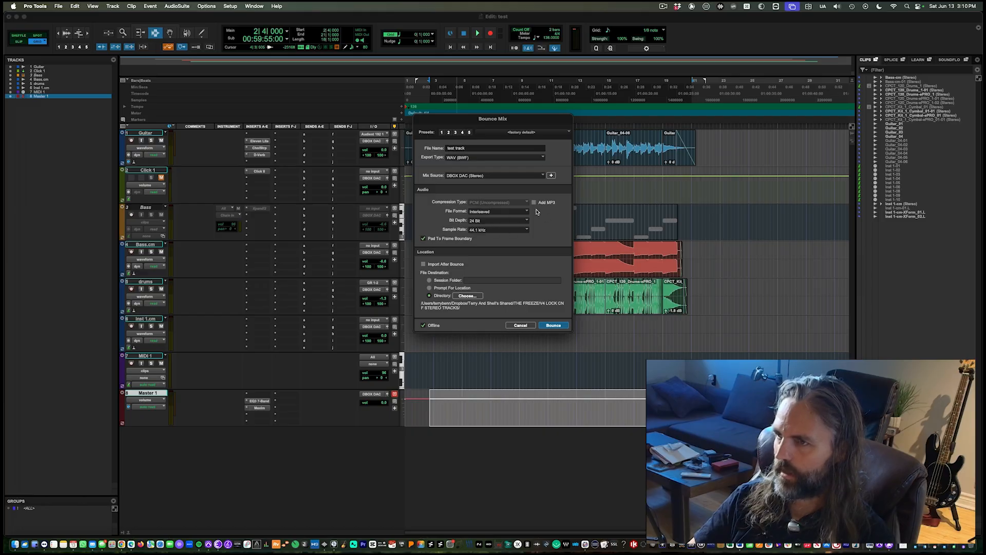
pyautogui.click(475, 160)
pyautogui.click(494, 175)
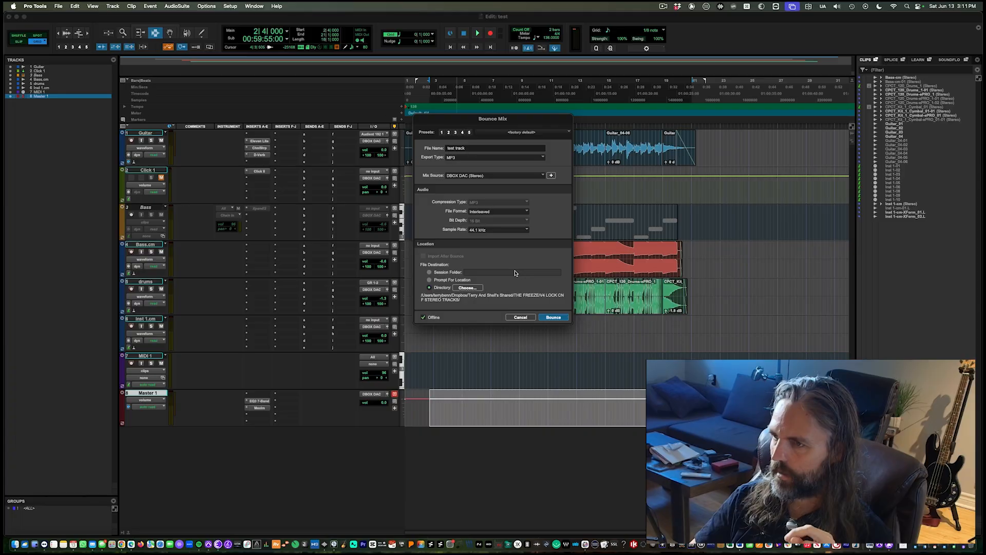
# Set the Desktop as the bounce destination and bounce the test track, accepting the MP3 encoder settings.
pyautogui.click(467, 288)
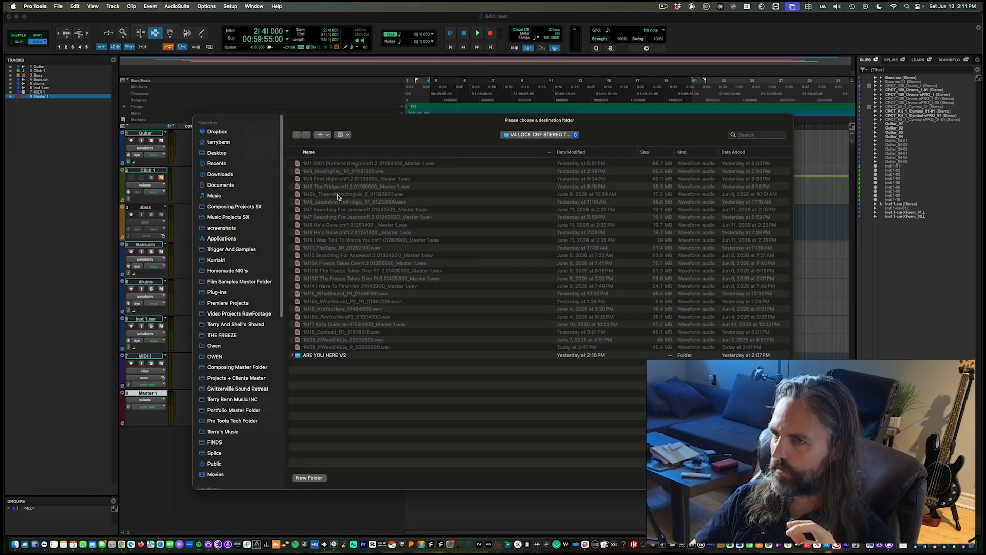
pyautogui.click(218, 153)
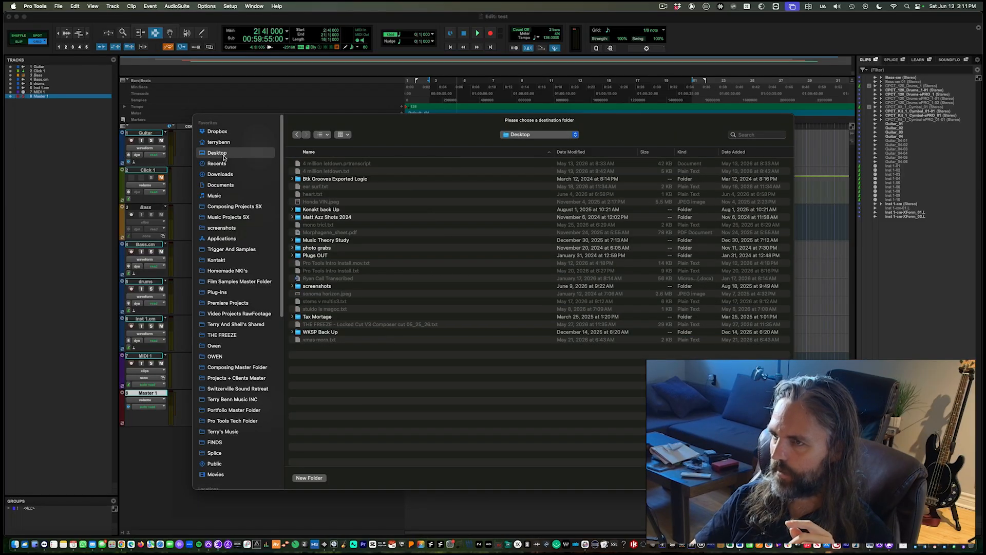
pyautogui.click(773, 478)
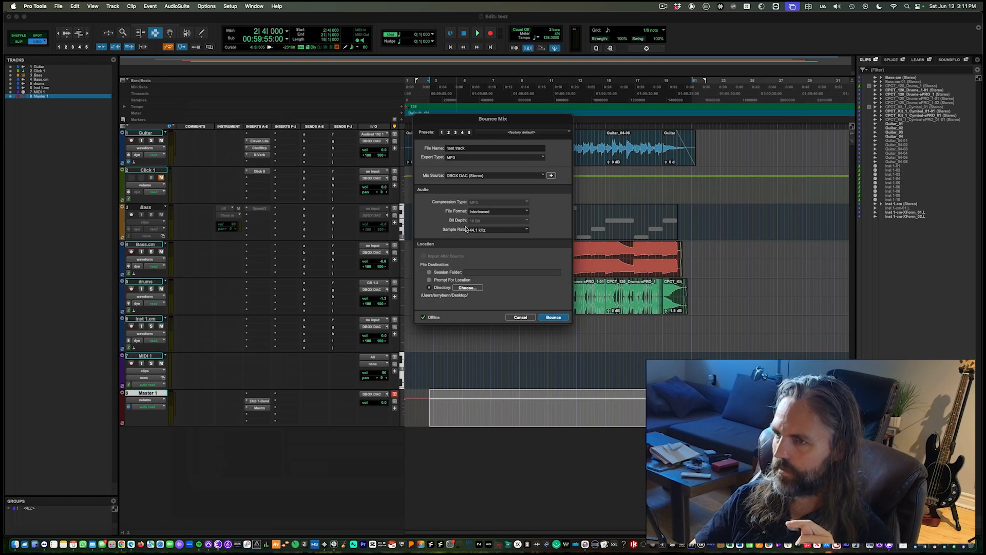
pyautogui.click(552, 317)
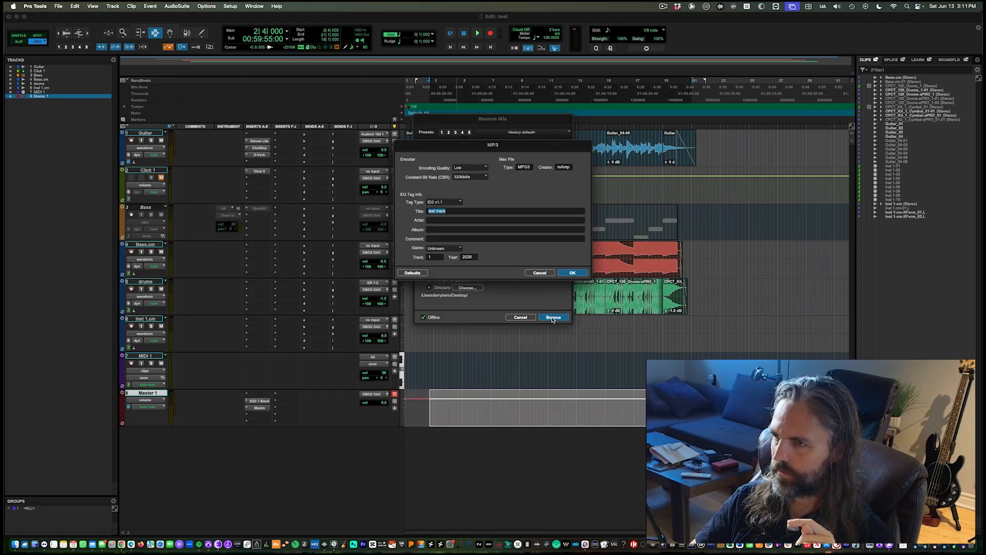
pyautogui.click(568, 274)
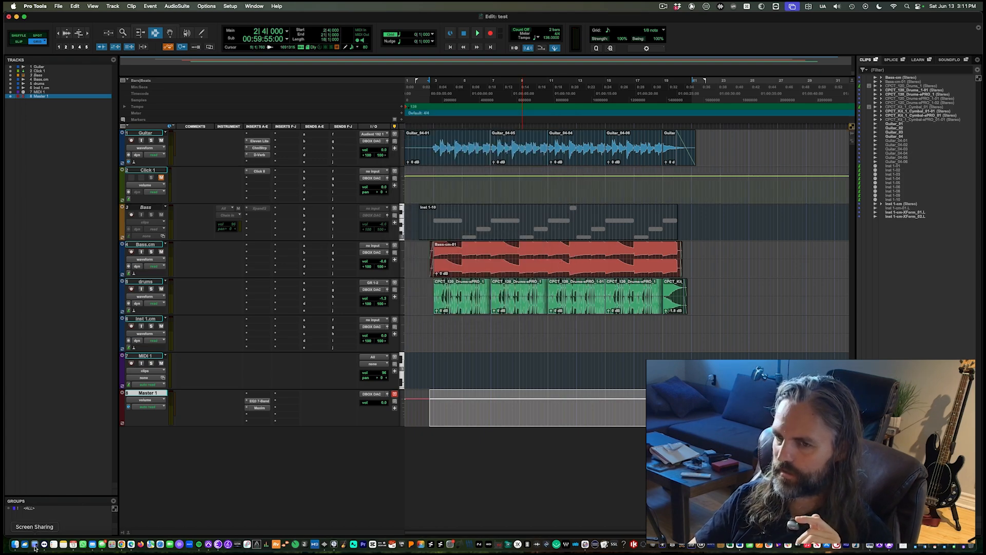
# Switch to Finder and preview test track.mp3 on the Desktop, skipping to about the middle.
pyautogui.click(16, 544)
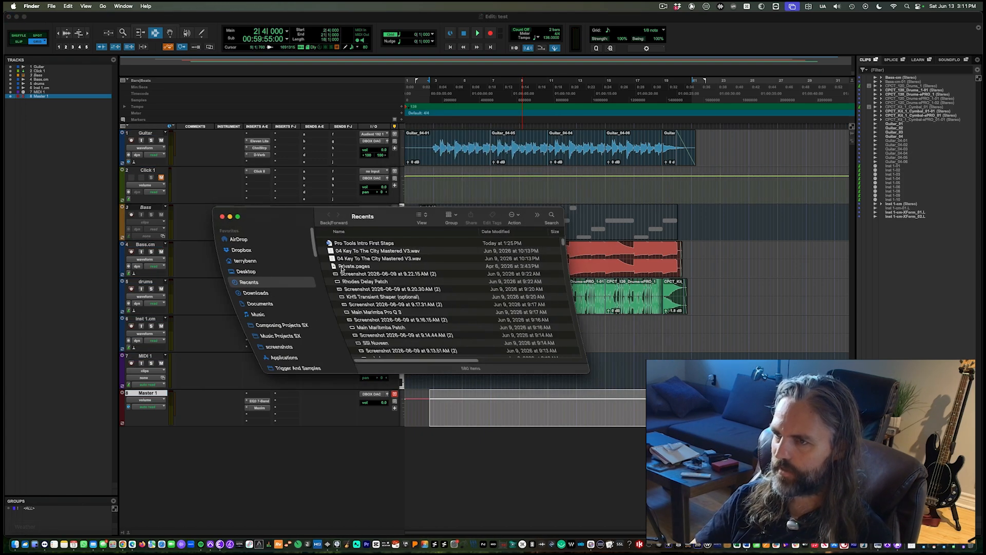
pyautogui.click(241, 271)
pyautogui.click(360, 258)
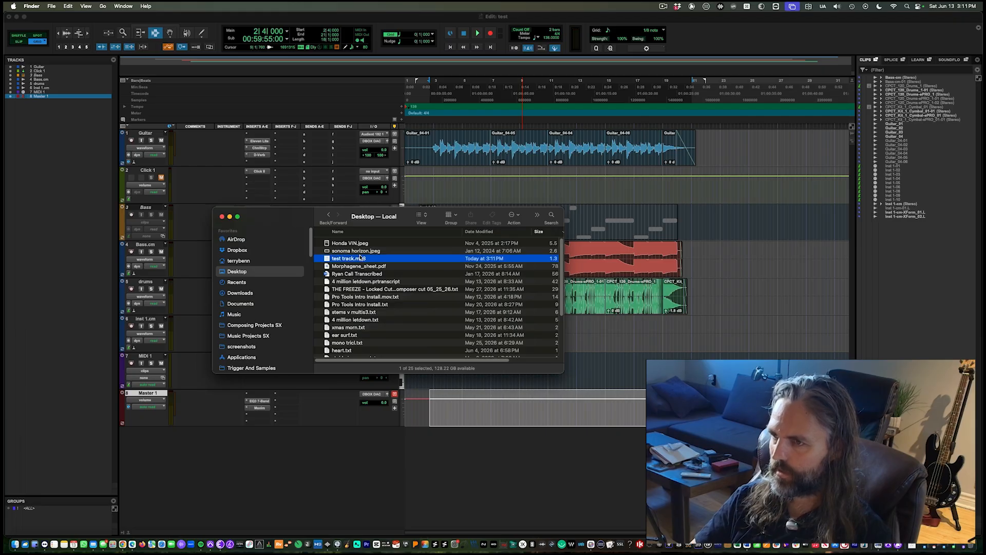
pyautogui.press('space')
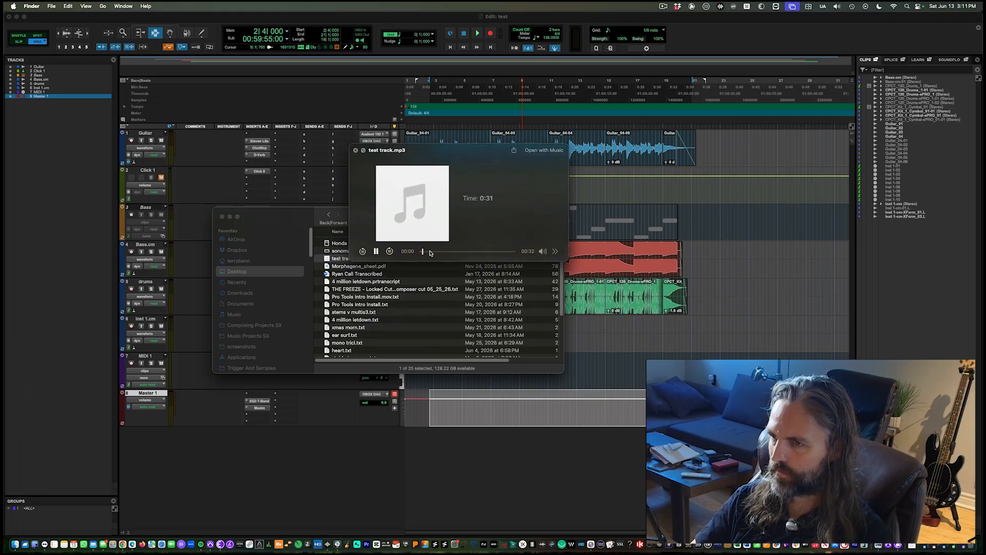
pyautogui.click(459, 251)
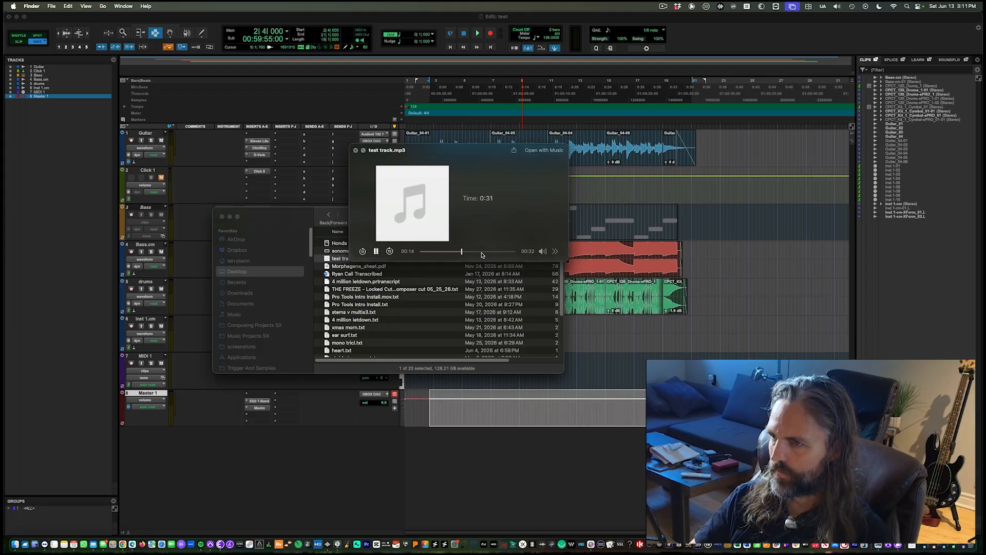
pyautogui.press('space')
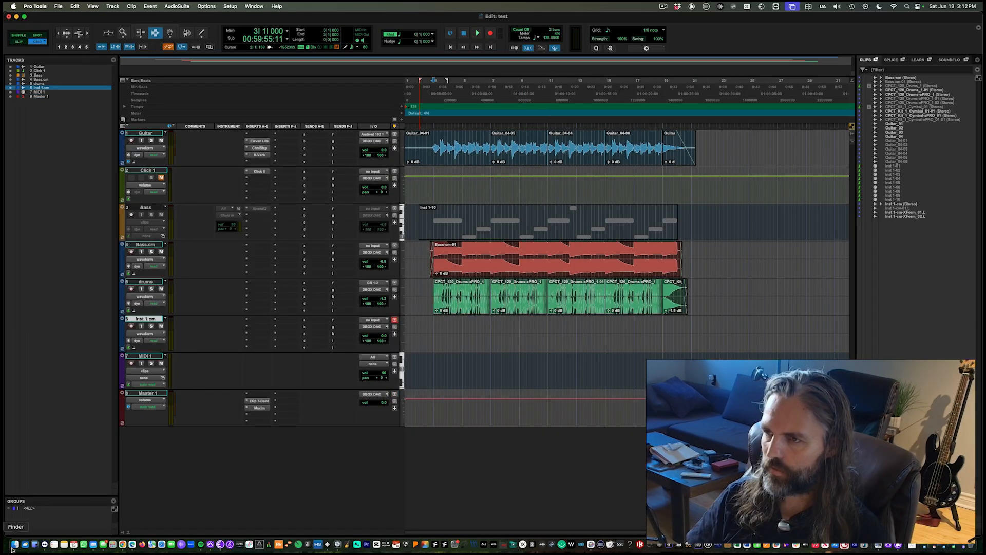
# Open the test session folder inside Documents > Pro Tools Sessions in Finder.
pyautogui.click(15, 544)
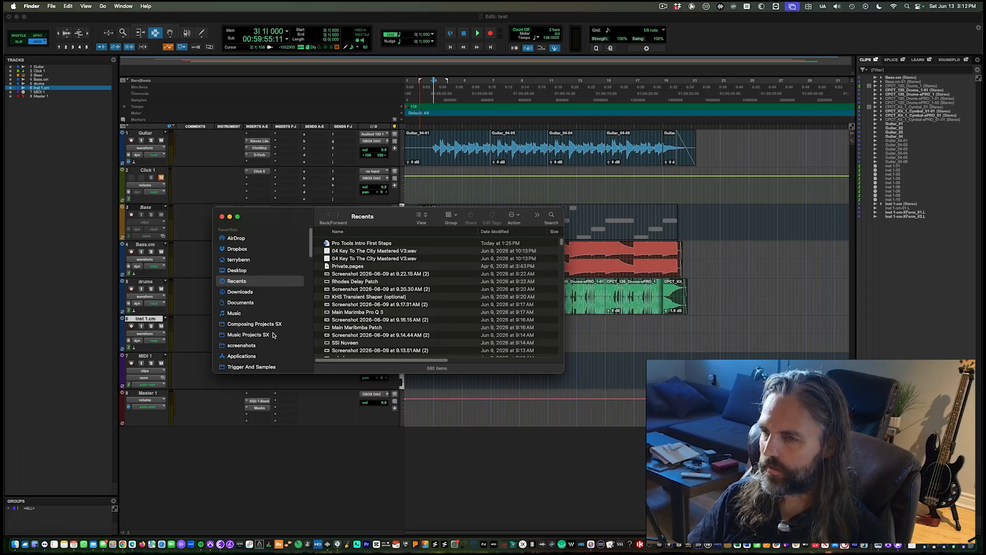
pyautogui.scroll(-1, 268, 331)
pyautogui.scroll(-1, 268, 331)
pyautogui.click(241, 289)
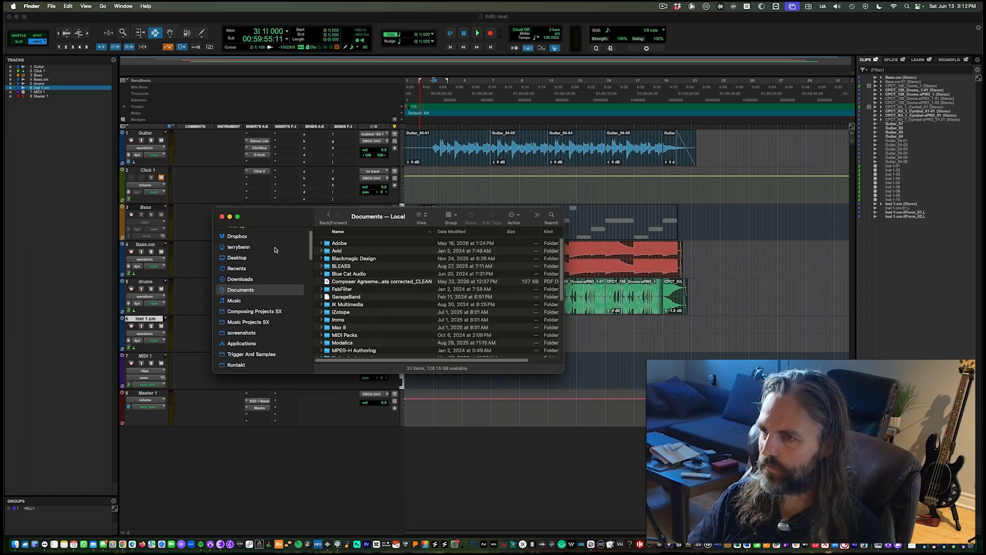
pyautogui.scroll(-3, 351, 337)
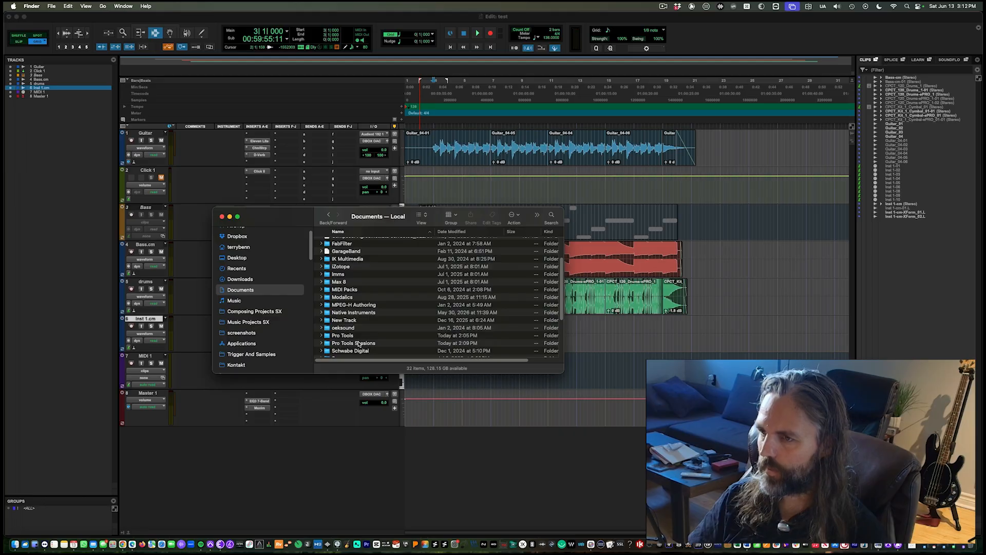
pyautogui.click(383, 345)
pyautogui.doubleClick(372, 344)
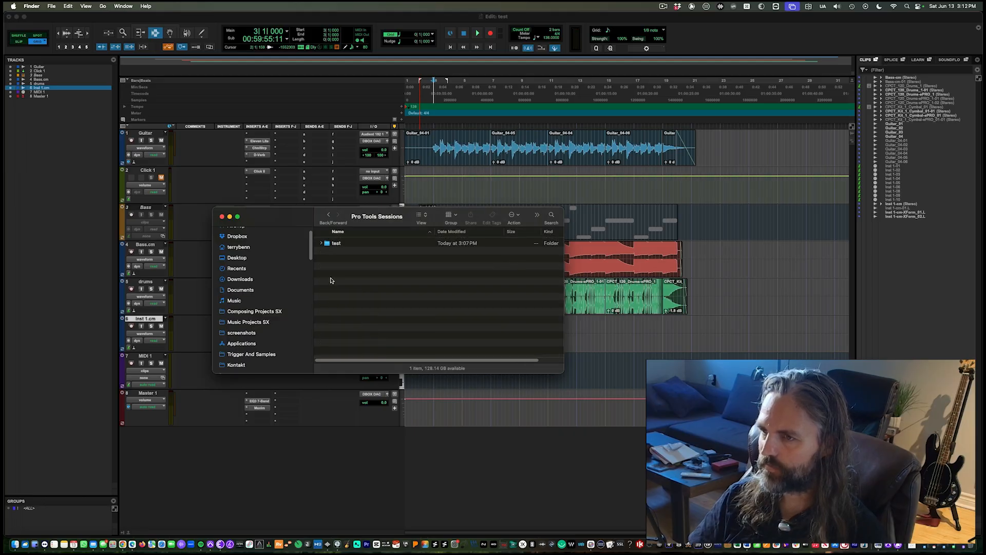
pyautogui.click(337, 246)
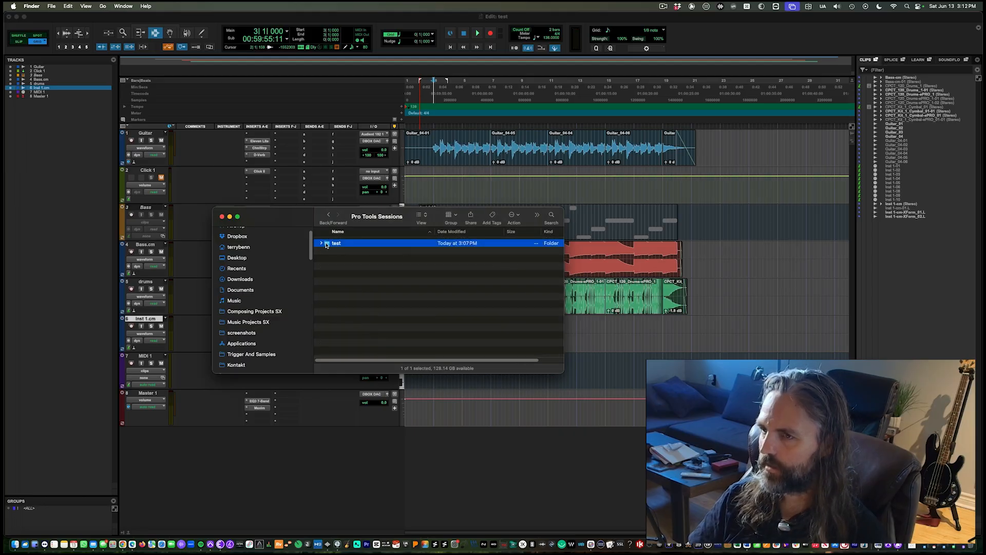
pyautogui.doubleClick(336, 244)
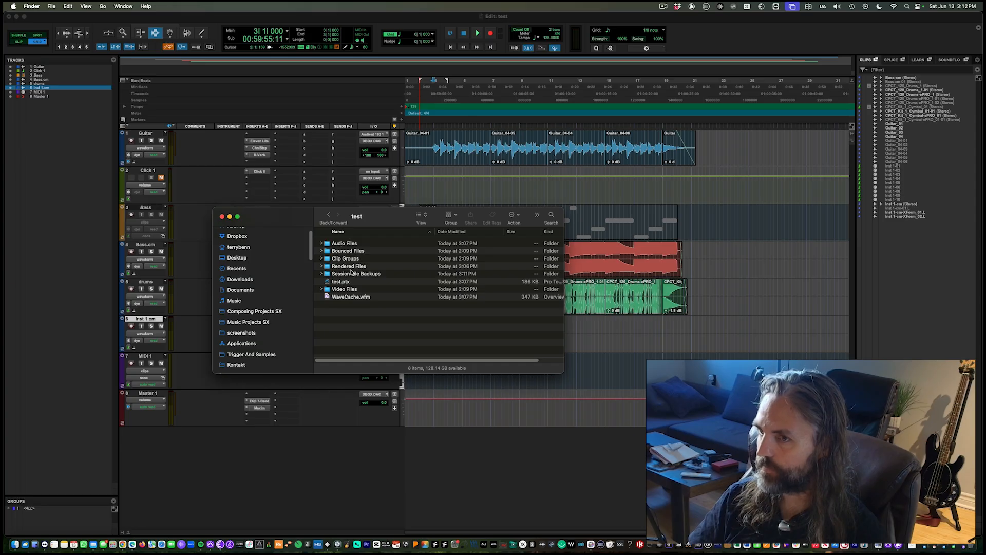
# Examine the contents of the Audio Files, Rendered Files and Session File Backups folders, collapsing each again.
pyautogui.click(321, 244)
pyautogui.click(321, 243)
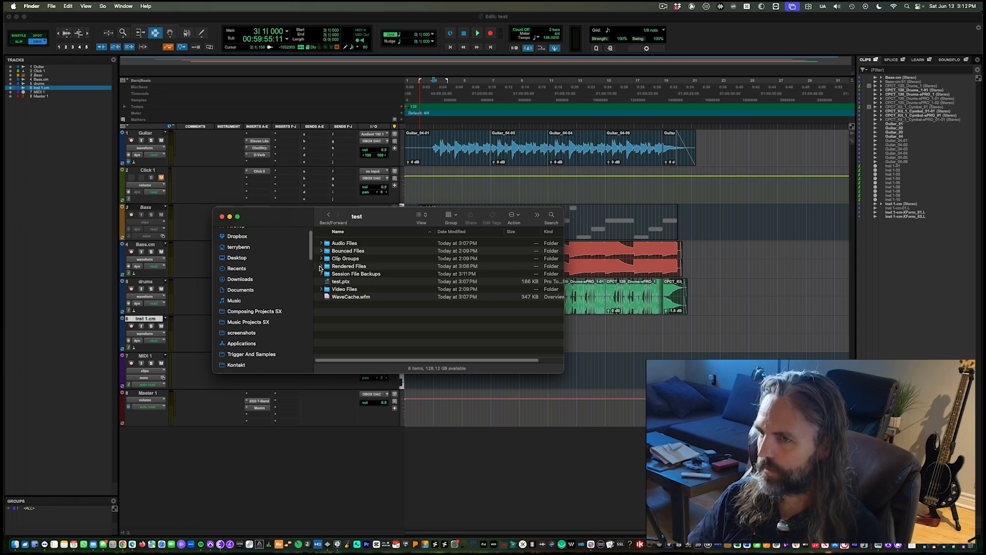
pyautogui.click(321, 266)
pyautogui.click(320, 266)
pyautogui.click(322, 274)
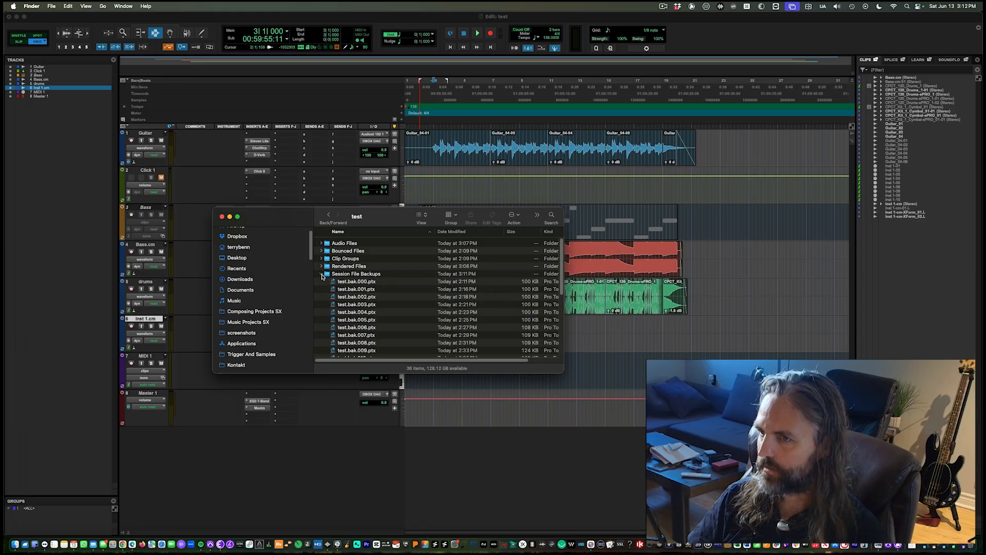
pyautogui.click(321, 274)
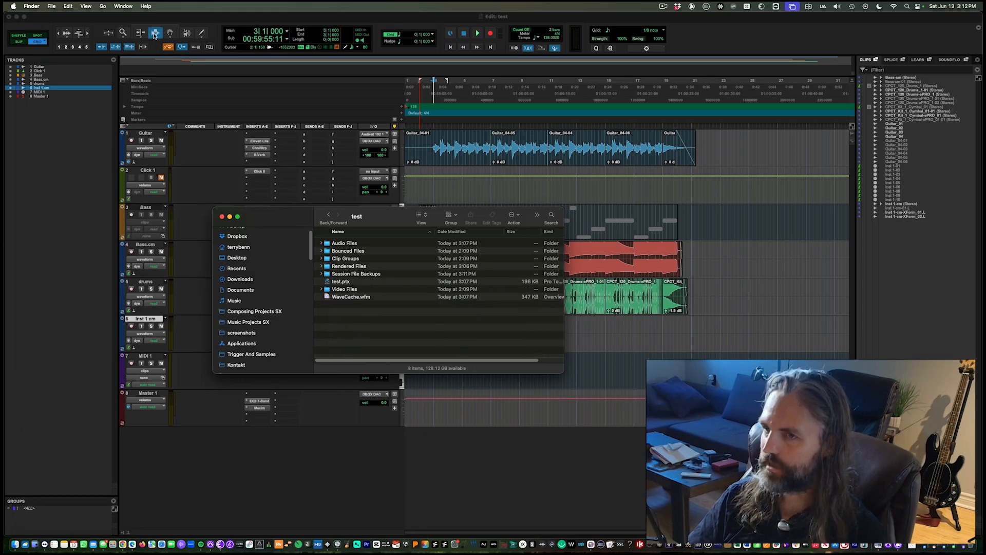
# Switch back to Pro Tools and review the Auto Backup settings in the Operation preferences, then close the preferences.
pyautogui.click(255, 19)
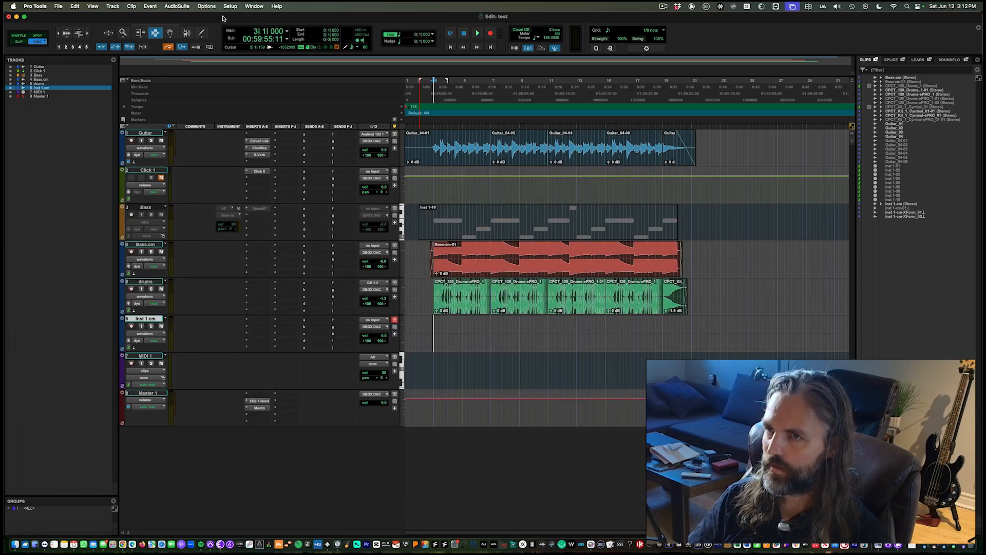
pyautogui.click(204, 7)
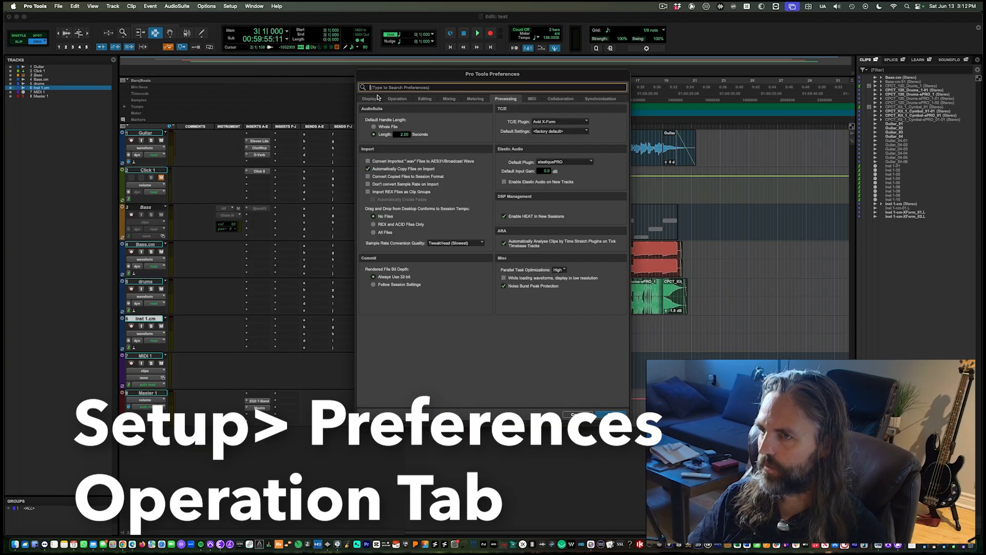
pyautogui.click(397, 99)
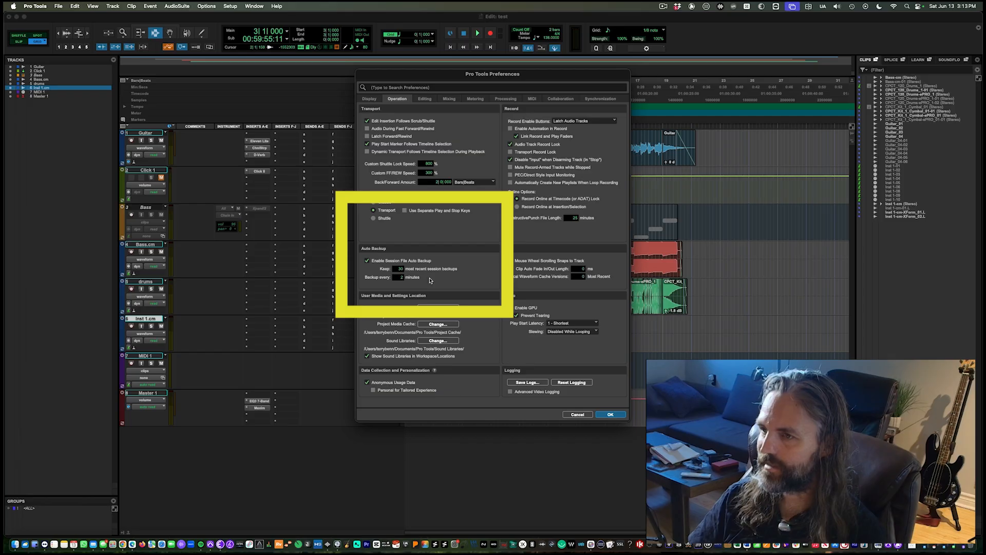
pyautogui.click(612, 415)
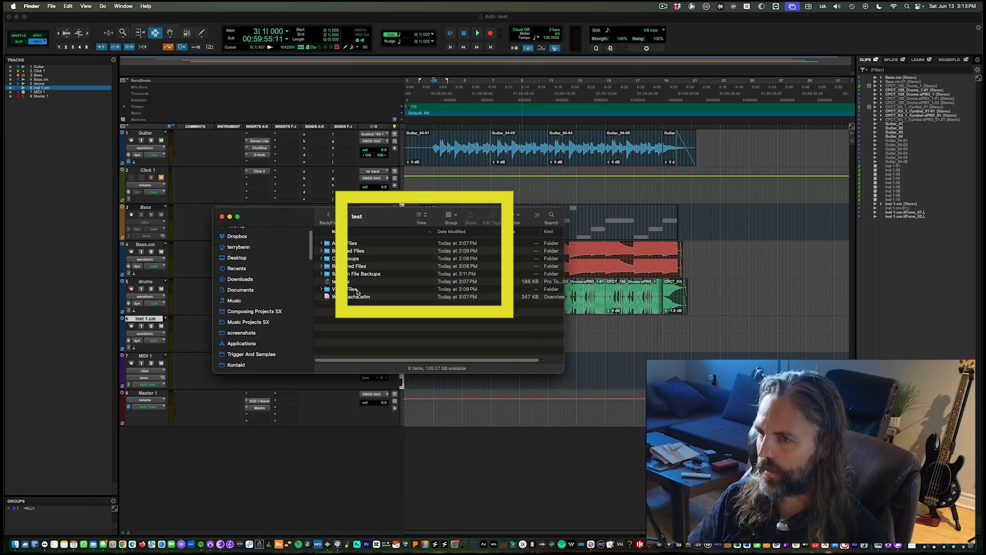
pyautogui.click(357, 291)
pyautogui.press('Down')
pyautogui.click(369, 315)
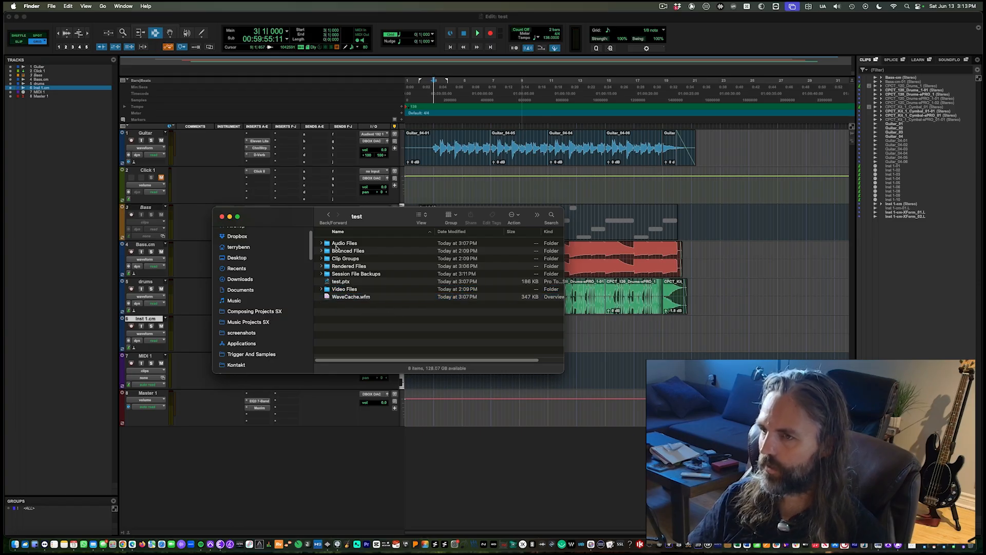